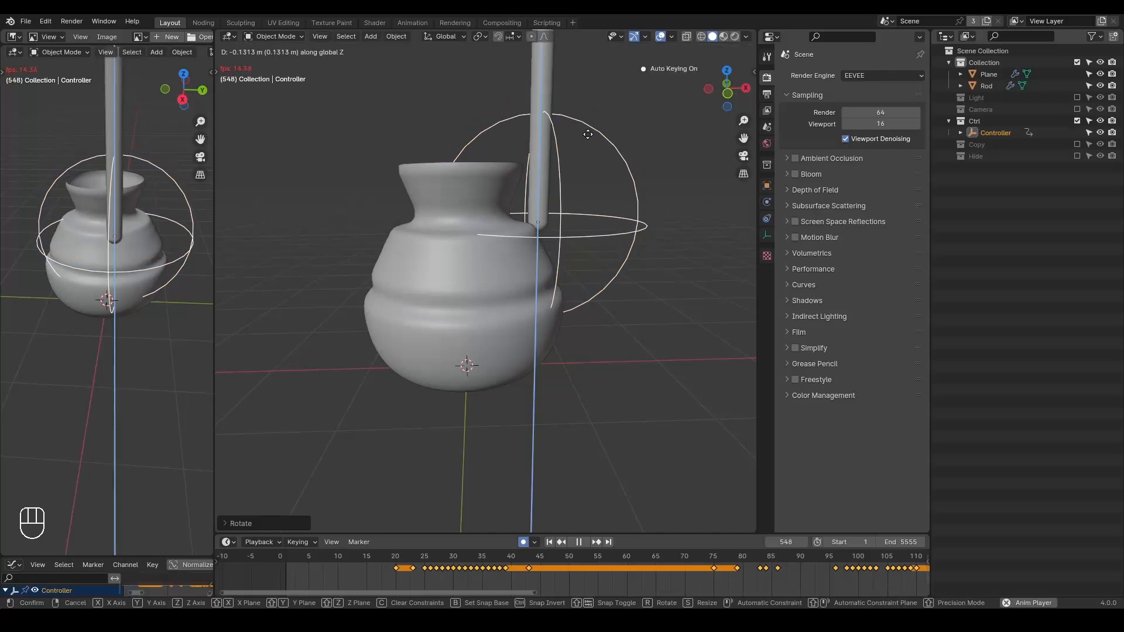
Carve grooves and steps into the spinning pot by moving the Controller in turn along global Z and X.
key("g")
key("z")
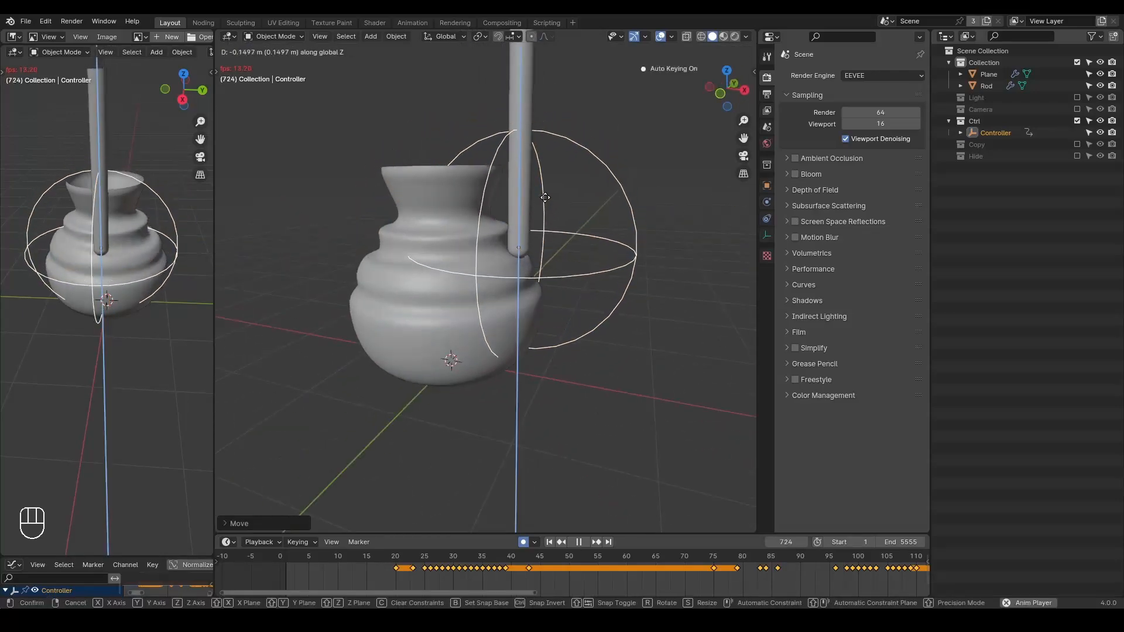
left_click(542, 216)
middle_click_drag(542, 215, 561, 200)
key("g")
key("x")
left_click(602, 201)
key("g")
key("z")
left_click(601, 269)
key("g")
key("x")
left_click(591, 227)
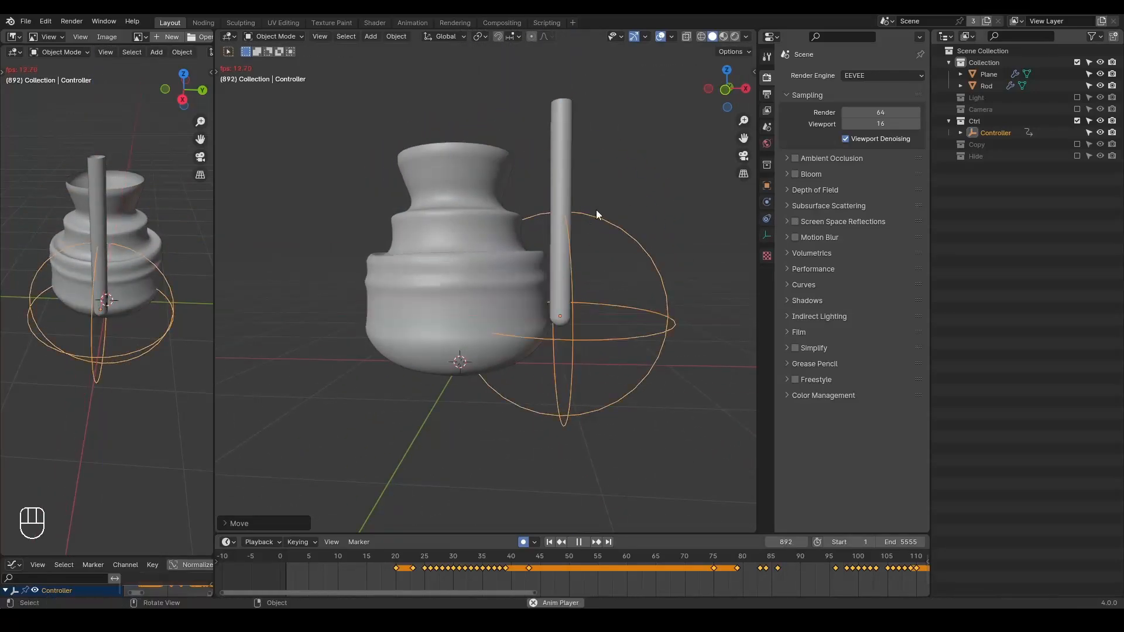
Move the Controller along Z, tilt it about Y, and start moving it along X to reshape the pot.
key("g")
key("z")
left_click(610, 234)
key("r")
key("y")
left_click(660, 234)
key("g")
key("x")
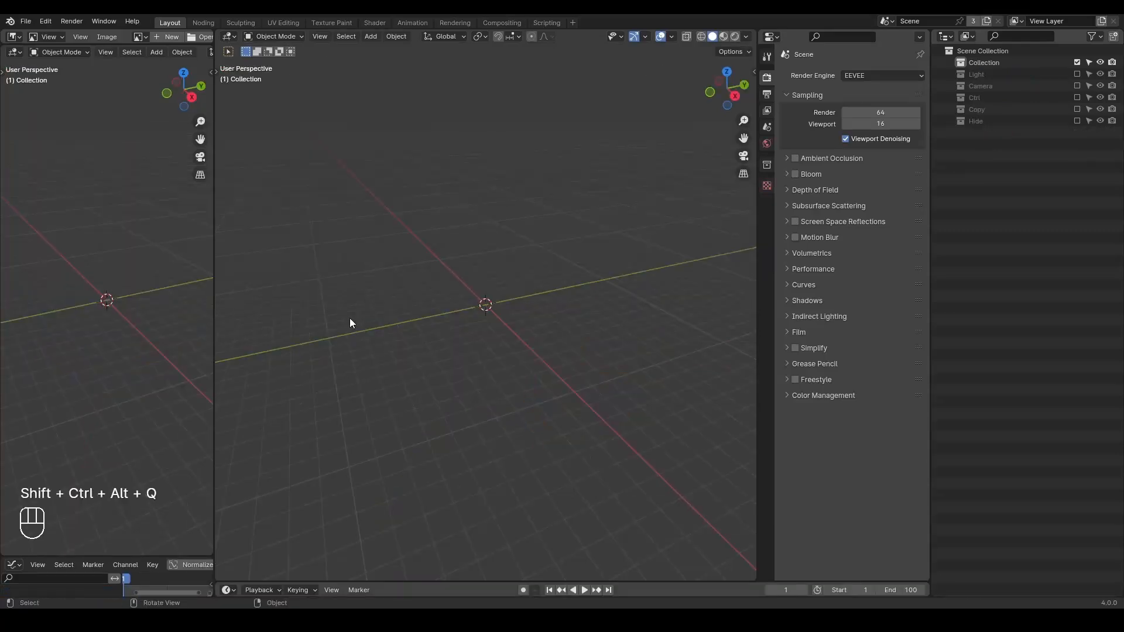
Switch to the Noding workspace, add a mesh plane and create a new Geometry Nodes tree on it.
left_click(203, 22)
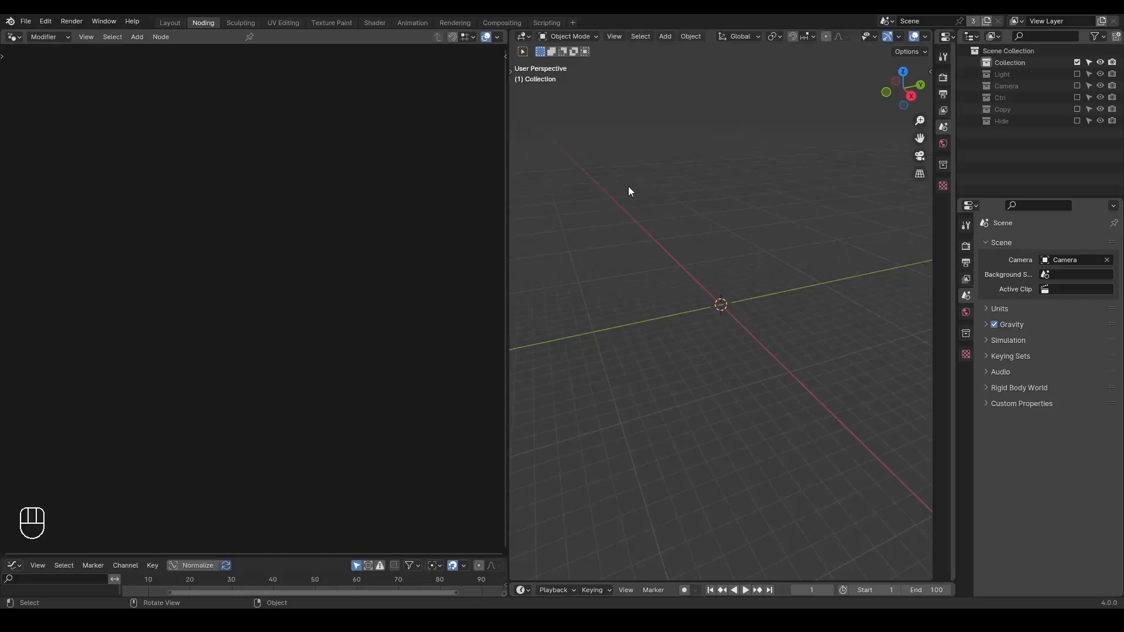
key("shift+a")
mouse_move(620, 201)
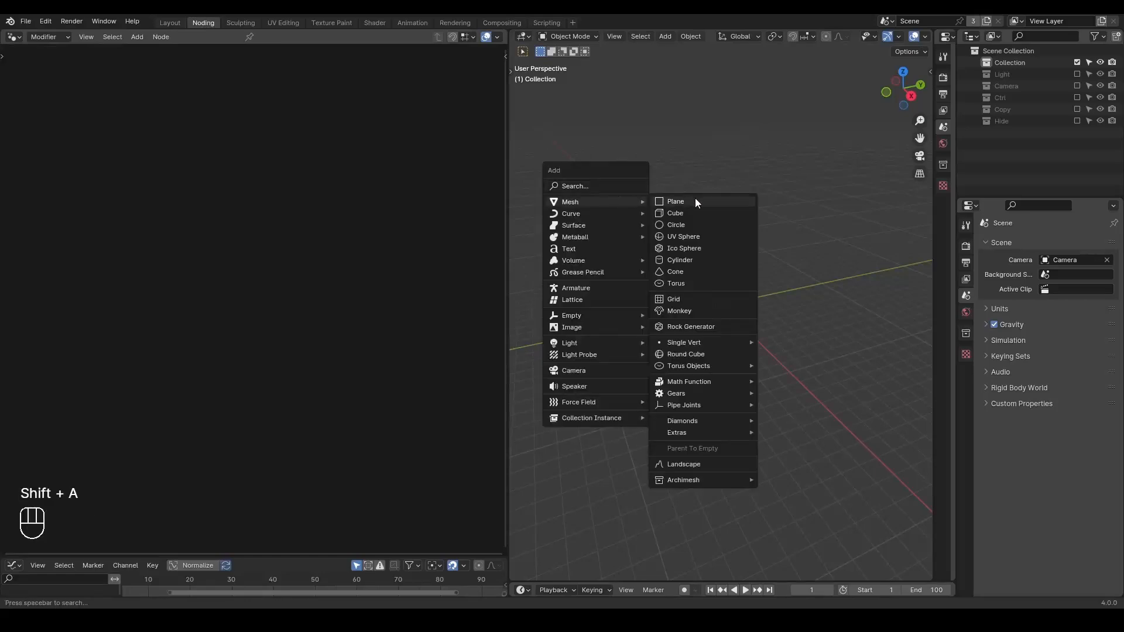
left_click(676, 202)
left_click(230, 38)
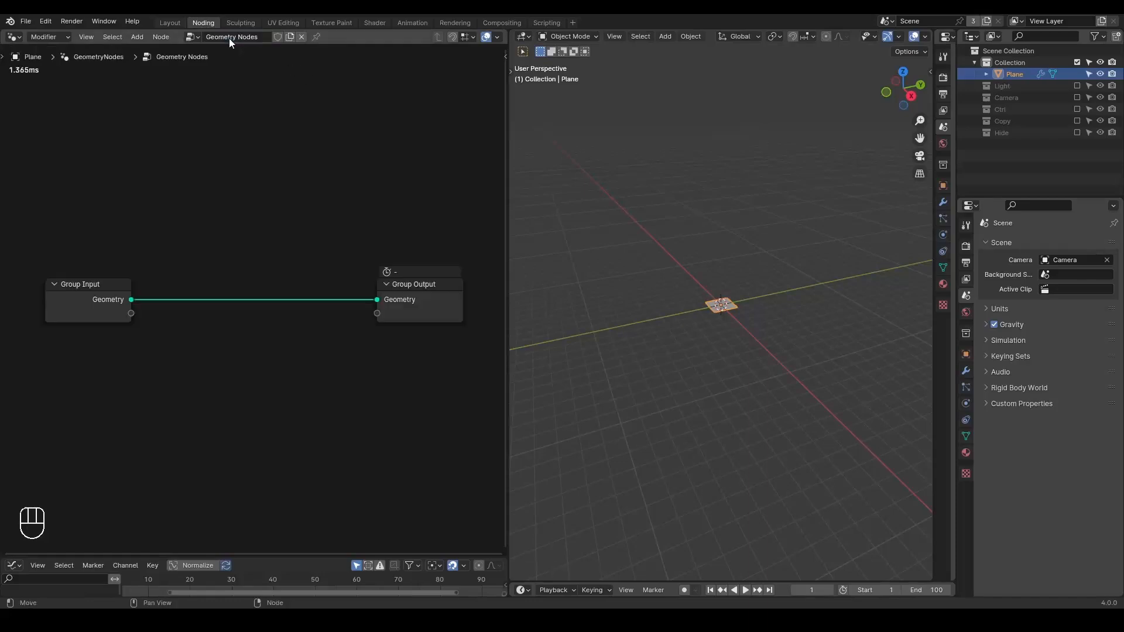
Delete the Group Input node from the plane's node tree.
scroll(707, 260, "up", 6)
middle_click_drag(707, 261, 740, 263)
left_click_drag(193, 237, 37, 384)
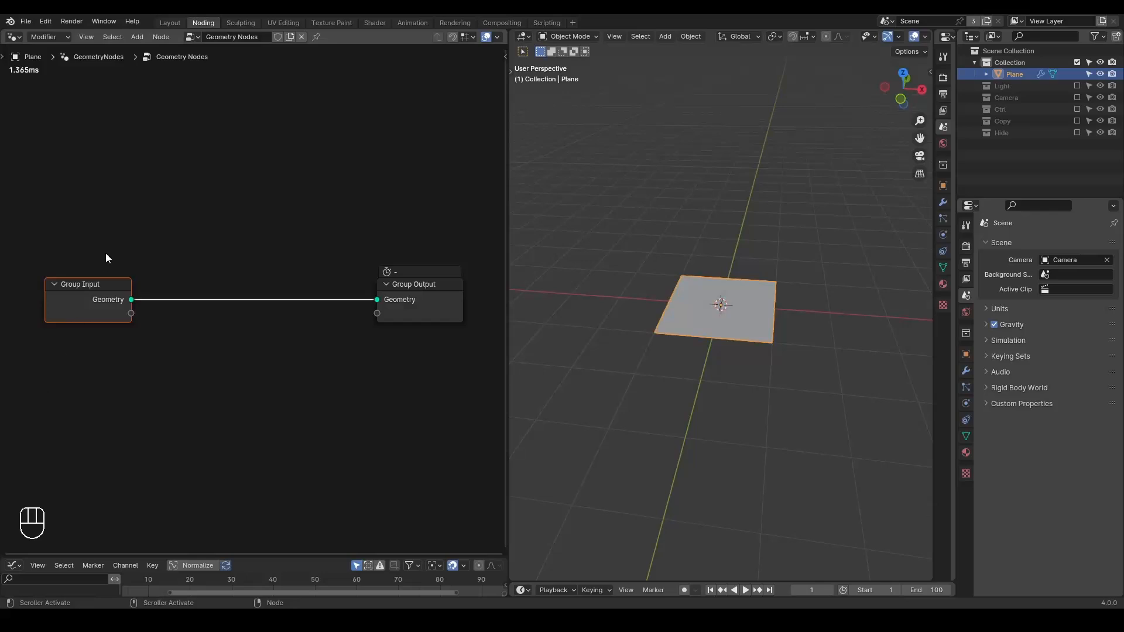
key("x")
middle_click_drag(103, 255, 171, 243)
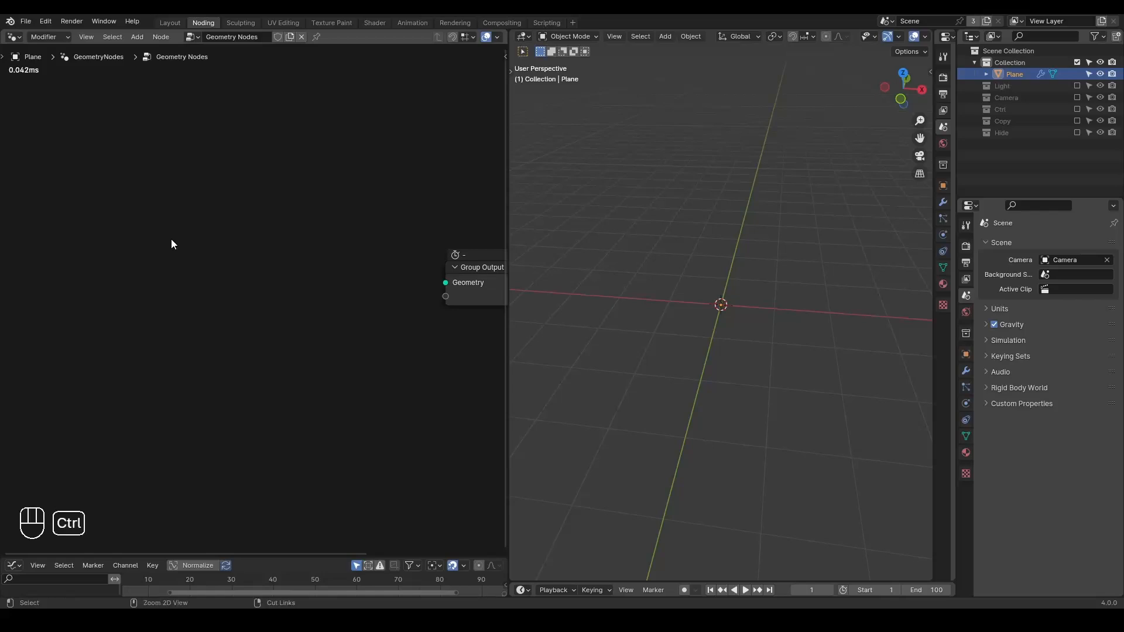
Add a G_Curve Linear node and connect its Curves output to the Group Output's Geometry.
key("ctrl+a")
type("curv")
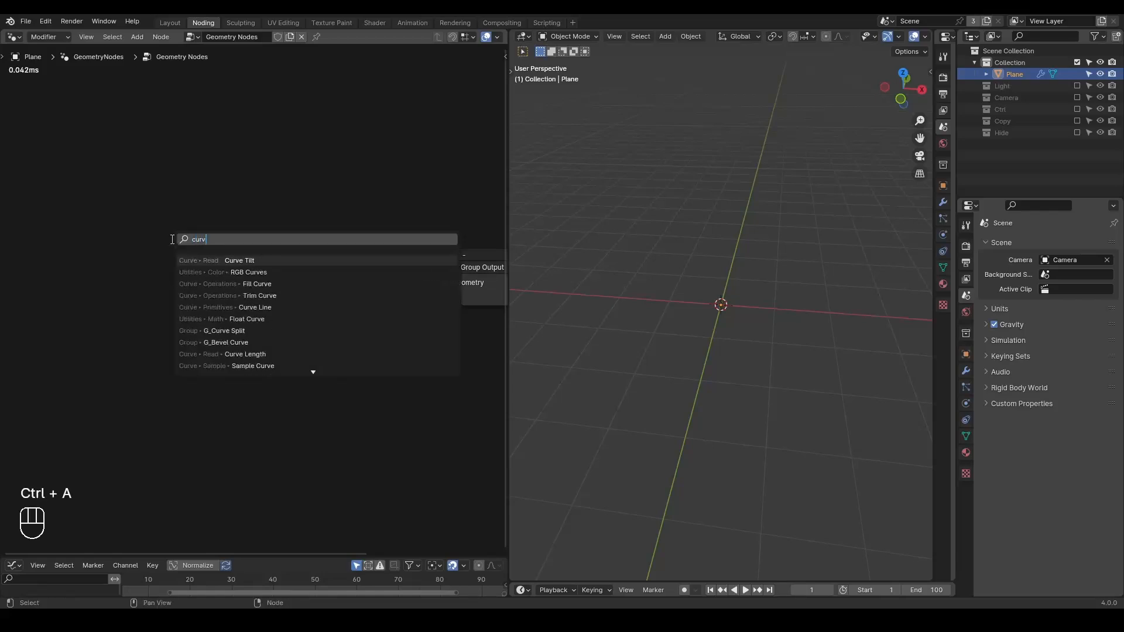
type("e linear")
key("Return")
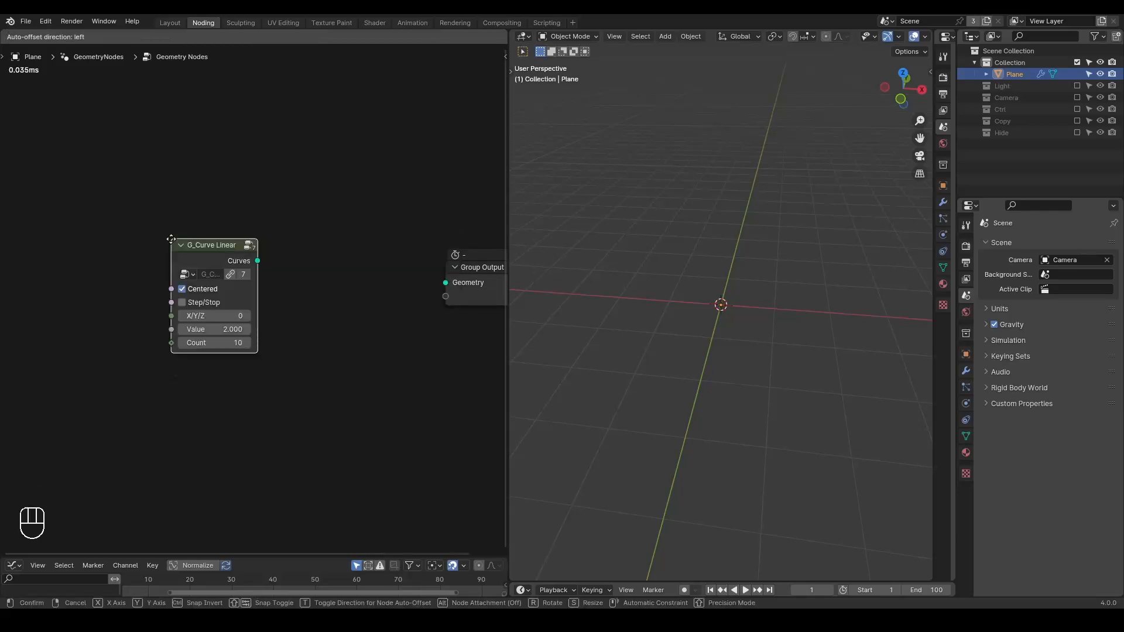
left_click(111, 228)
left_click(141, 240, "alt+shift")
Set X/Y/Z to 2 on G_Curve Linear and turn off Centered so the line rises from the origin.
left_click(186, 300)
left_click(186, 299)
middle_click_drag(708, 286, 683, 300)
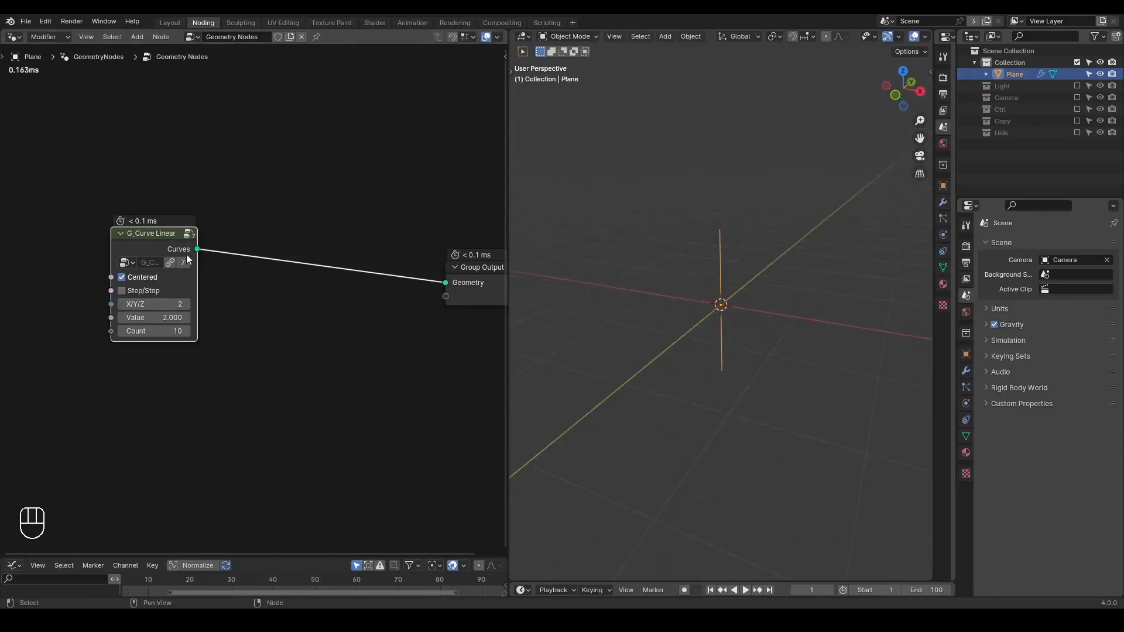
left_click(131, 278)
mouse_move(742, 257)
middle_mouse_down()
mouse_move(742, 286)
mouse_move(732, 275)
middle_mouse_up()
Insert a G_Bevel Curve node between G_Curve Linear and Group Output, and space the two curve nodes apart.
key("ctrl+a")
type("bevel")
key("Return")
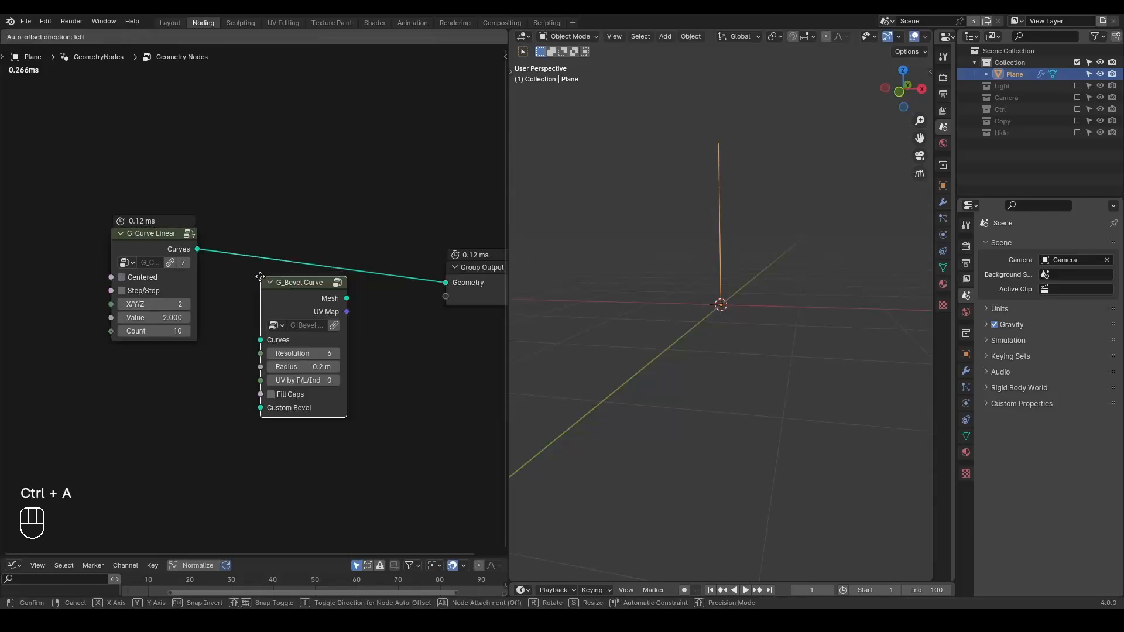
left_click(269, 245)
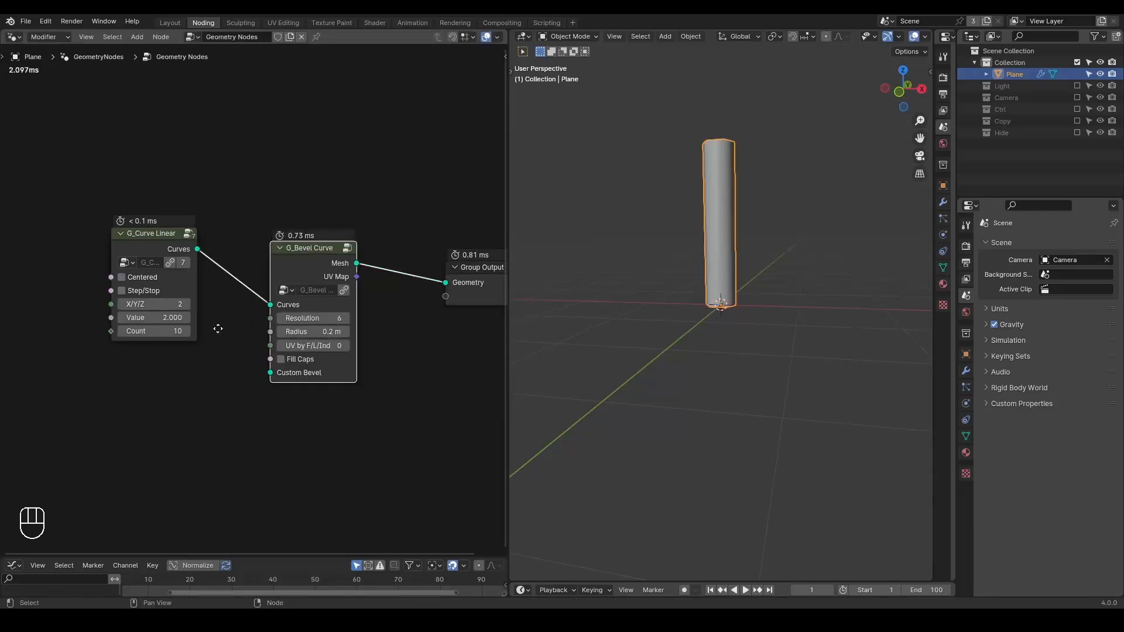
middle_click_drag(218, 328, 292, 295)
left_click_drag(229, 206, 116, 202)
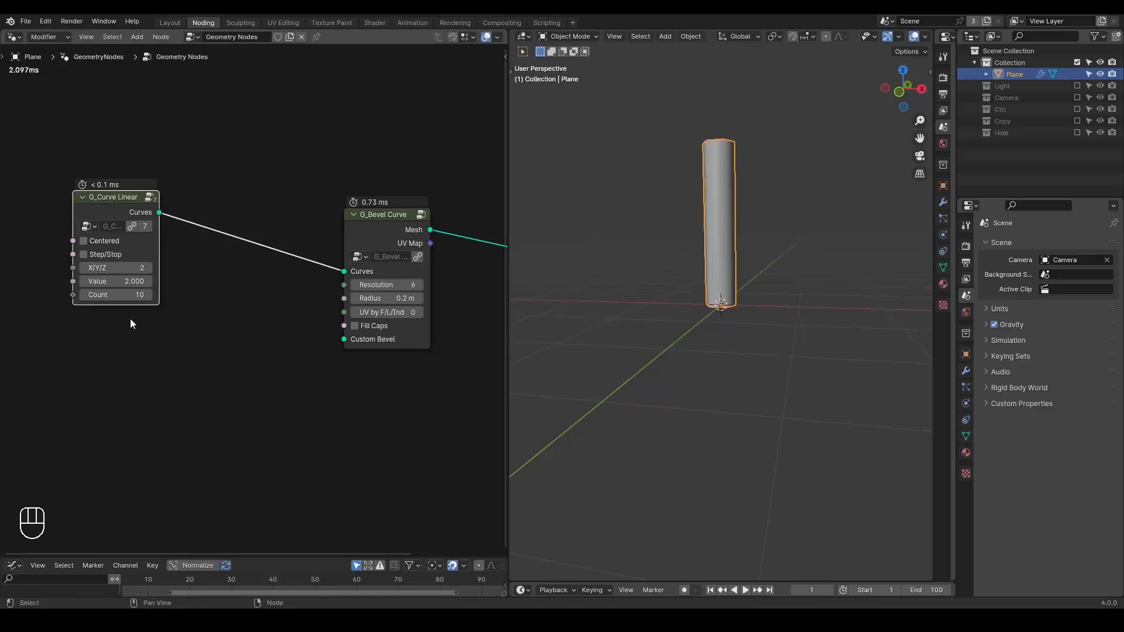
middle_click_drag(130, 321, 146, 309)
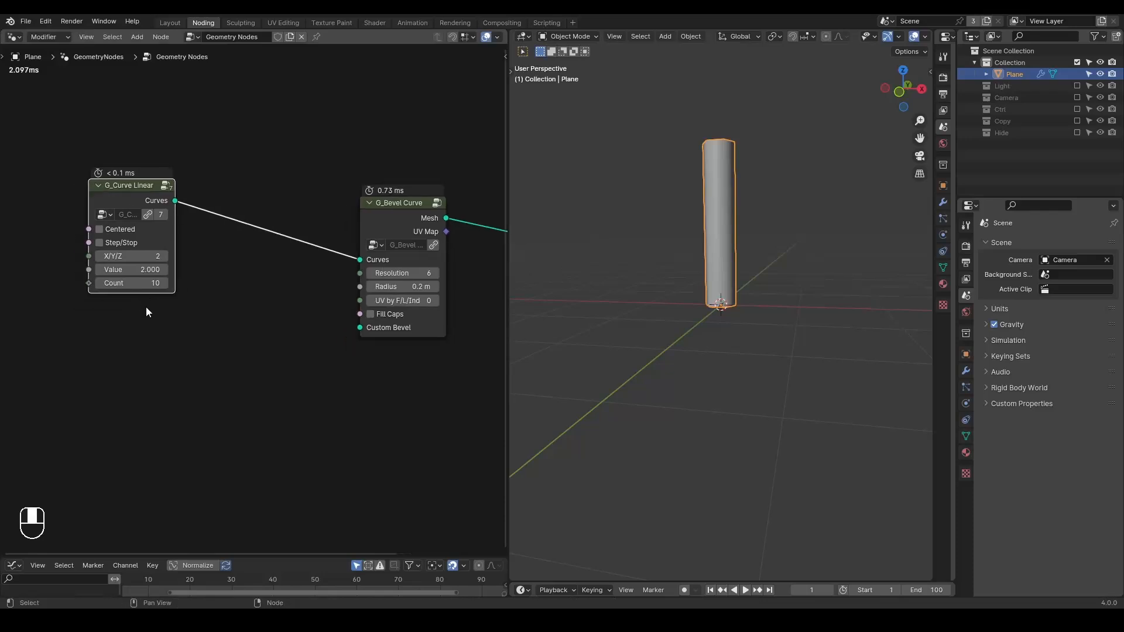
Set the G_Bevel Curve radius to 1 m and its resolution to 64.
double_click(403, 286)
type("1")
key("Return")
middle_click_drag(331, 326, 353, 325)
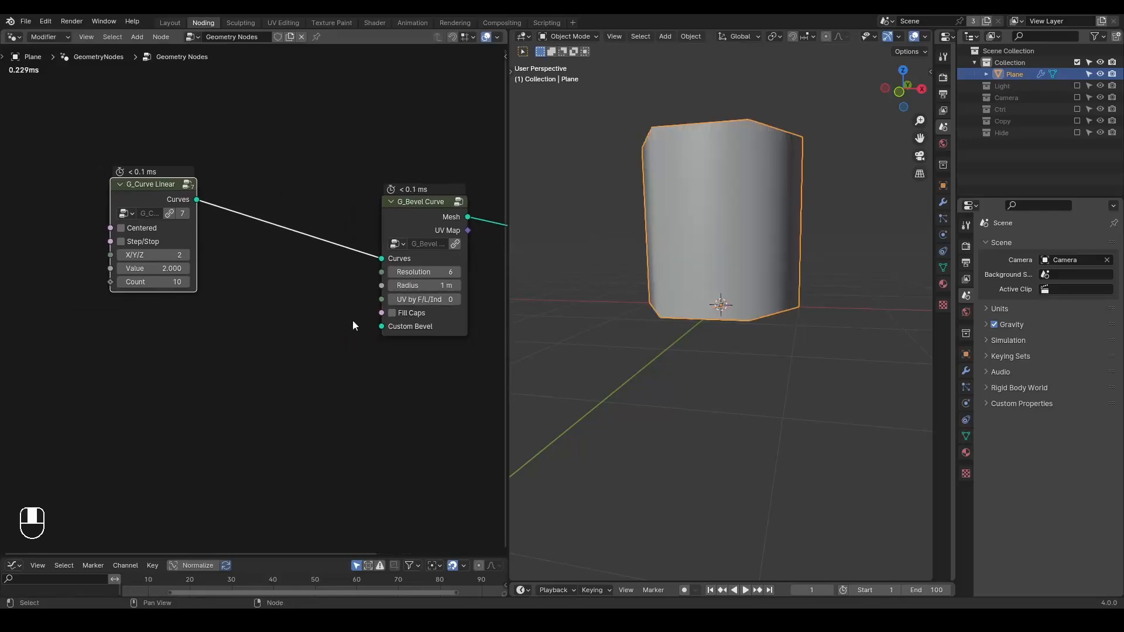
double_click(430, 271)
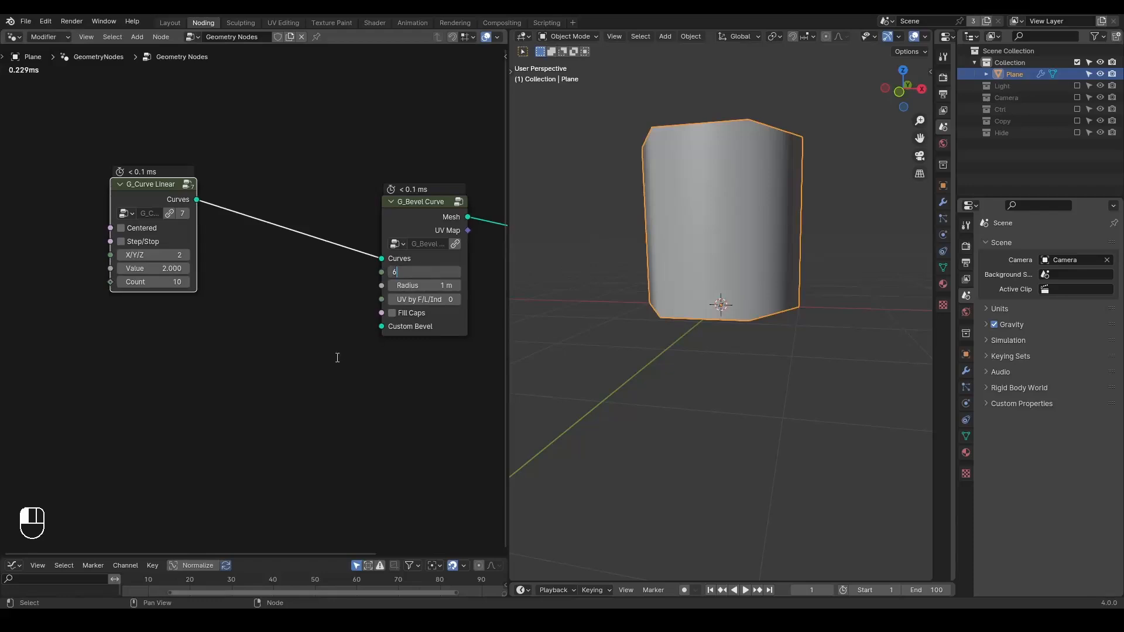
type("4")
key("Return")
middle_click_drag(669, 258, 681, 226)
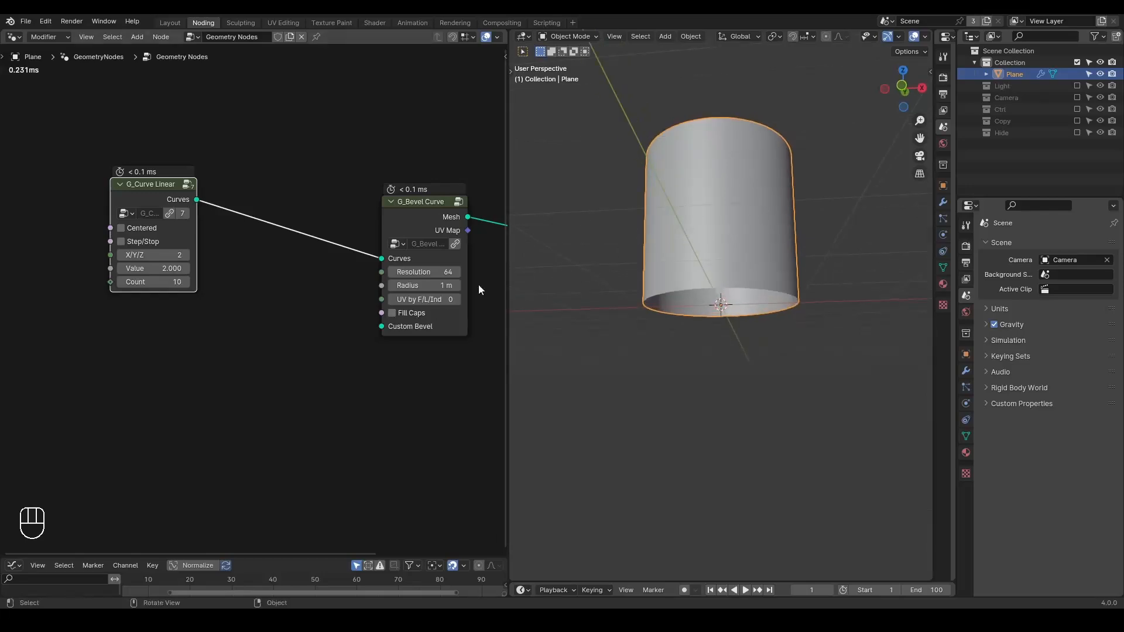
key("ctrl+a")
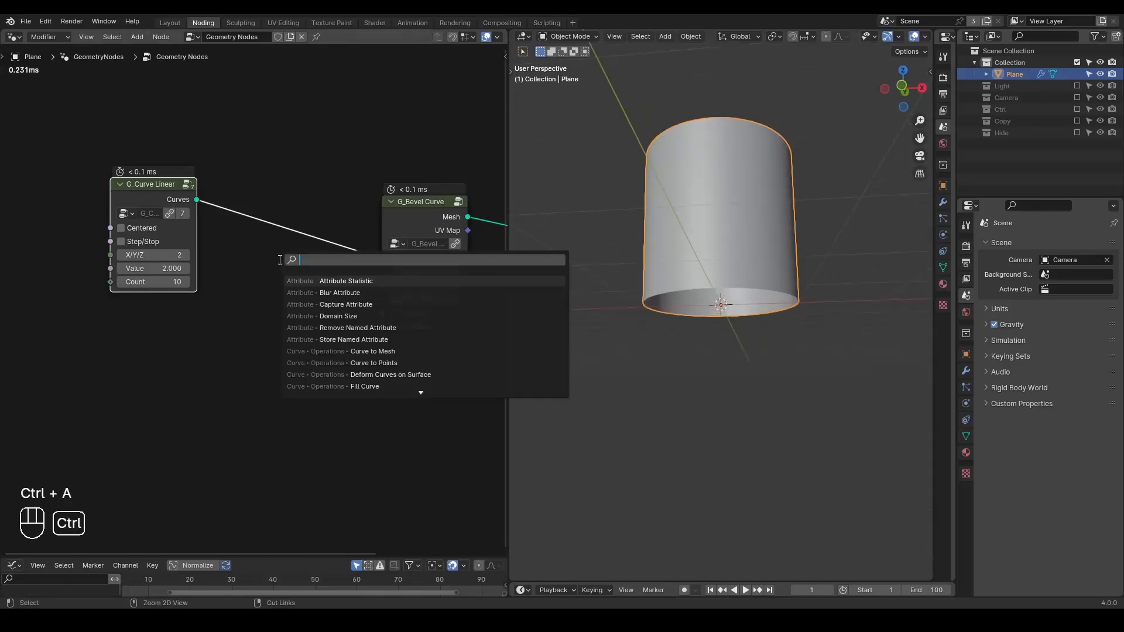
type("cur")
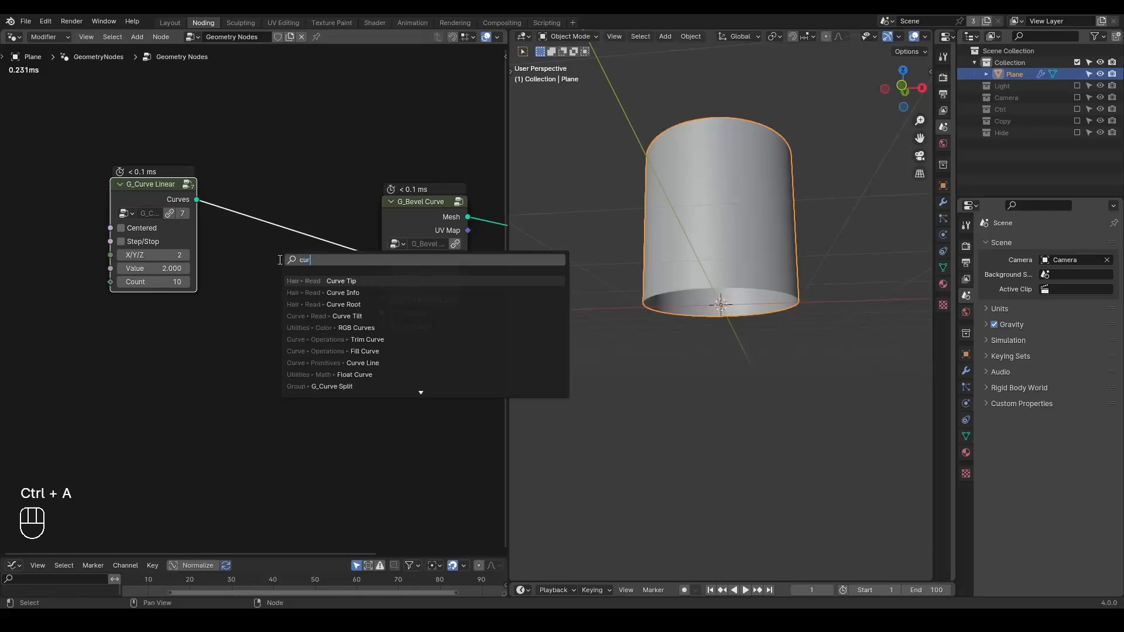
type(" circle")
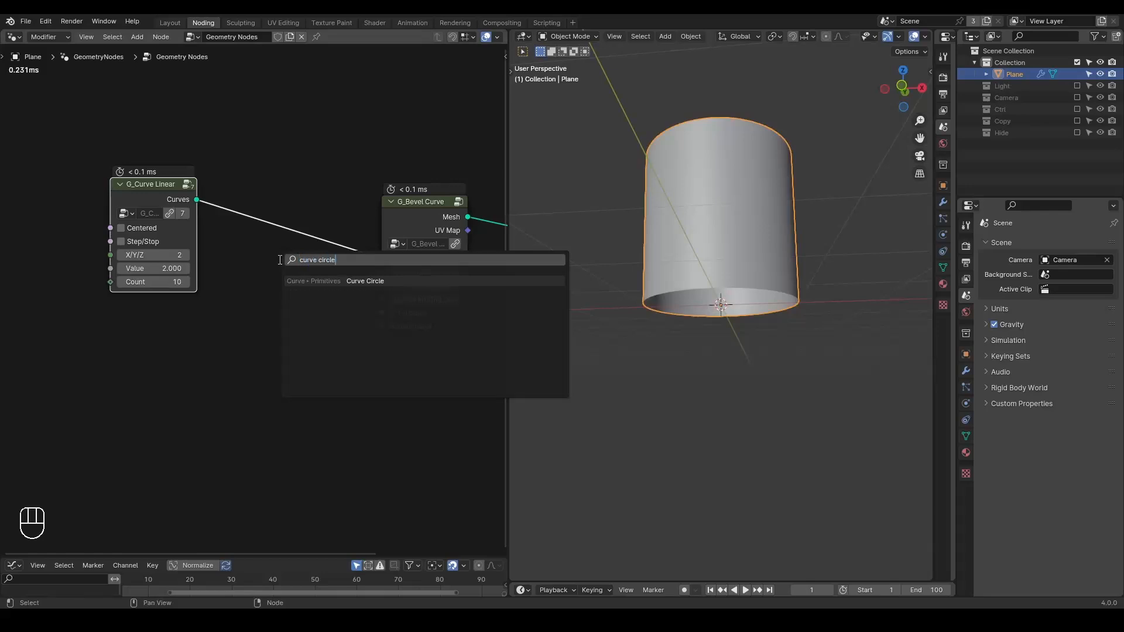
key("Return")
left_click(224, 316)
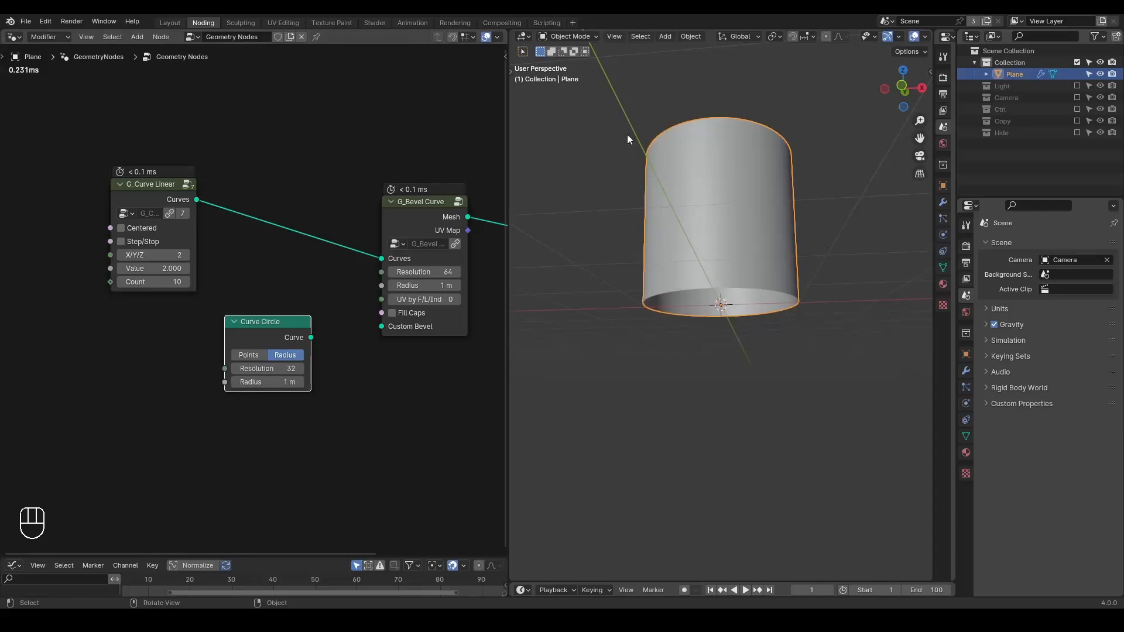
key("x")
Insert a Set Curve Radius node between G_Curve Linear and G_Bevel Curve.
middle_click_drag(603, 246, 627, 156)
middle_click_drag(654, 297, 637, 164)
middle_click_drag(715, 145, 752, 198)
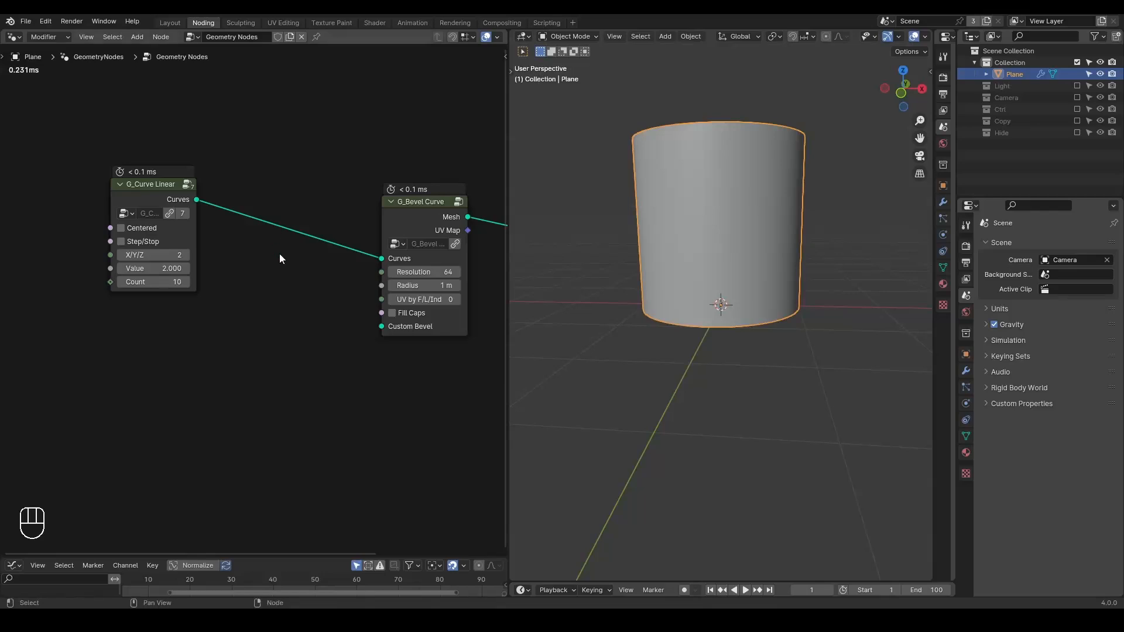
key("ctrl+a")
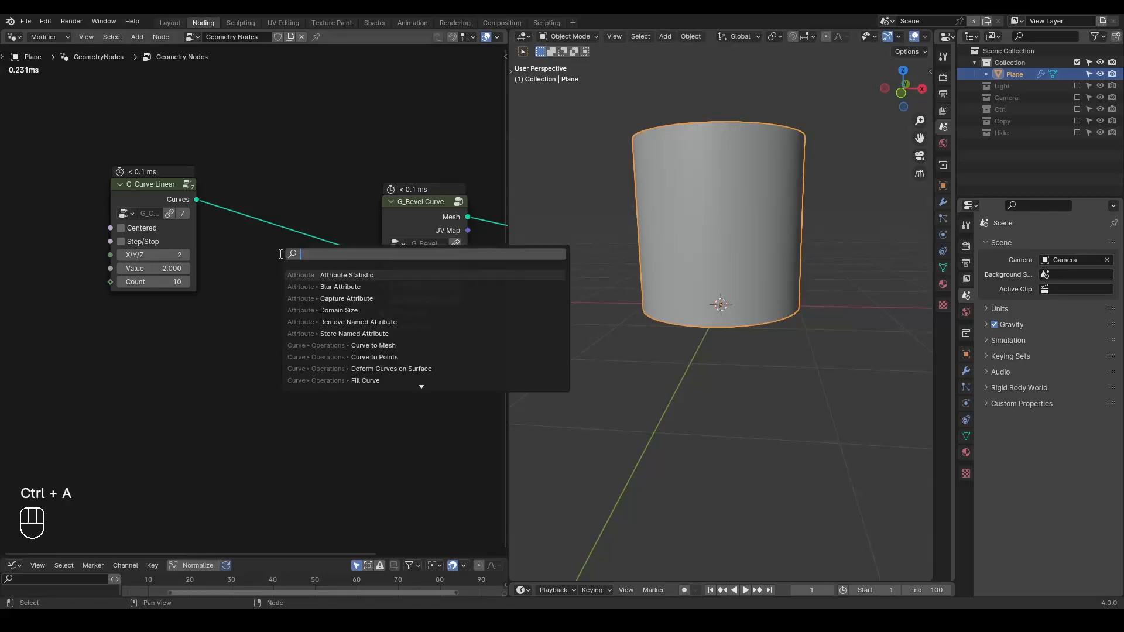
type("set curve r")
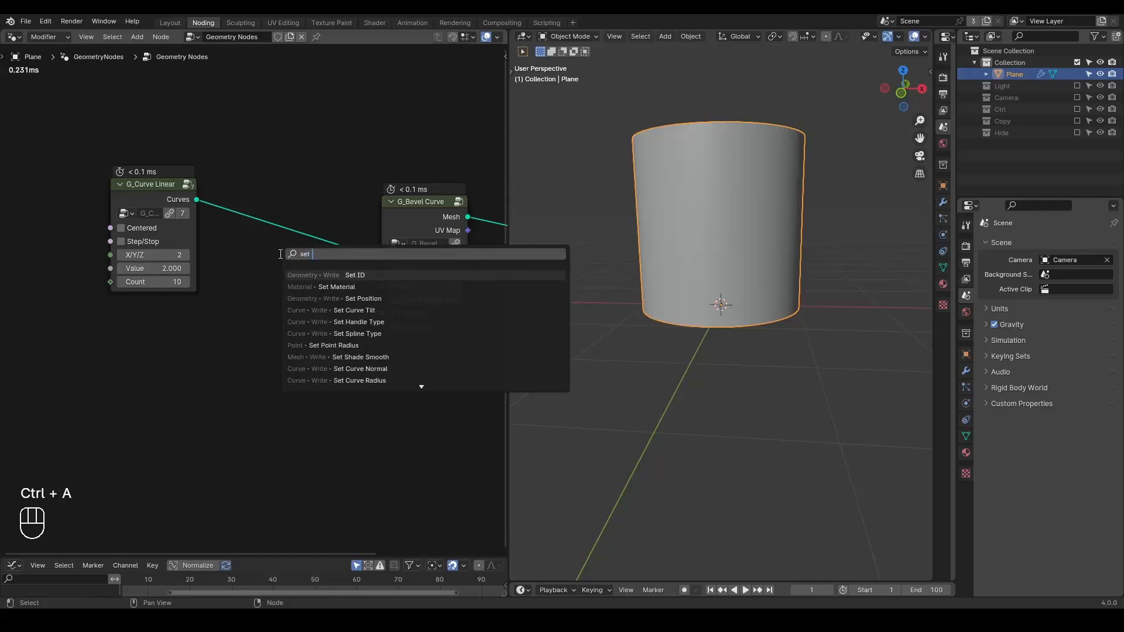
key("Return")
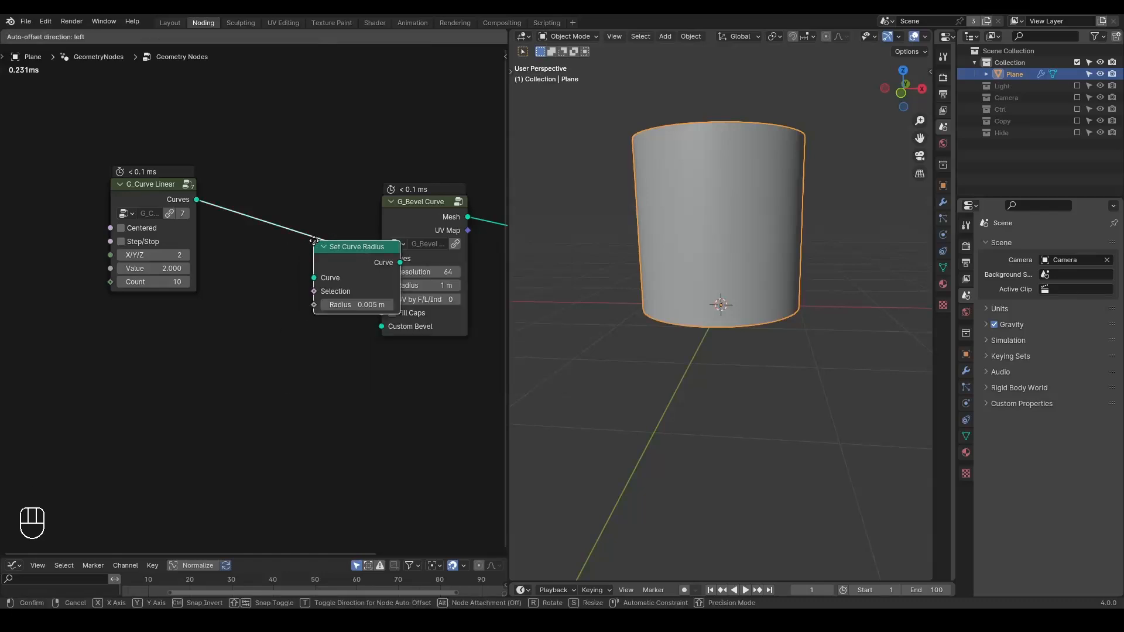
left_click(328, 240)
Add a Spline Parameter node and connect its Factor to the Radius of Set Curve Radius.
middle_click_drag(208, 346, 304, 271)
key("ctrl+a")
type("spline para")
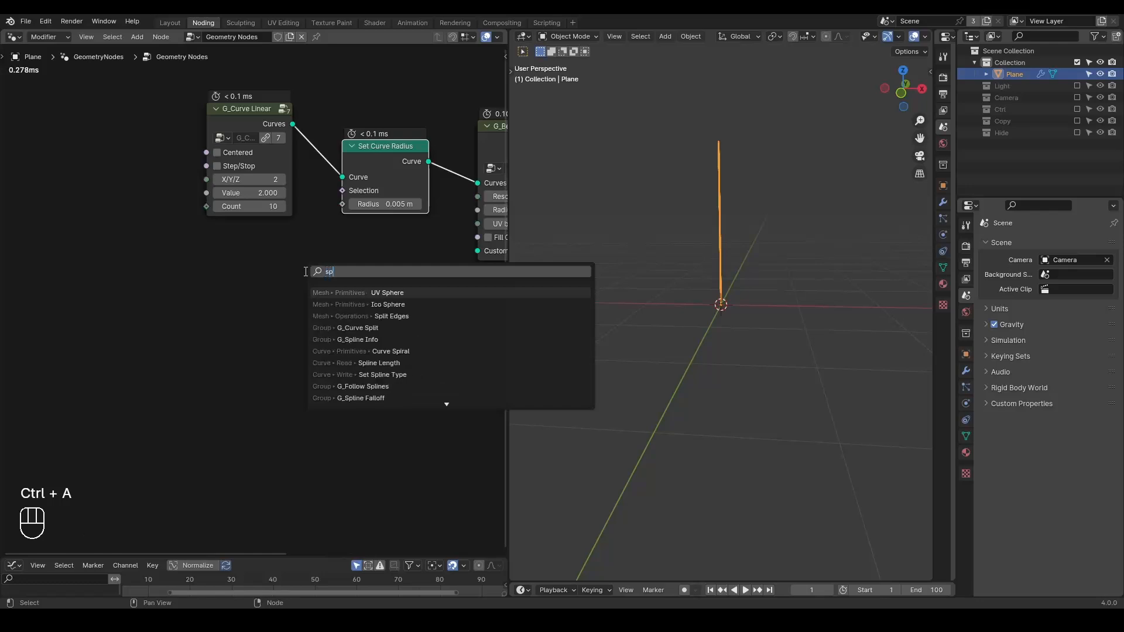
key("Return")
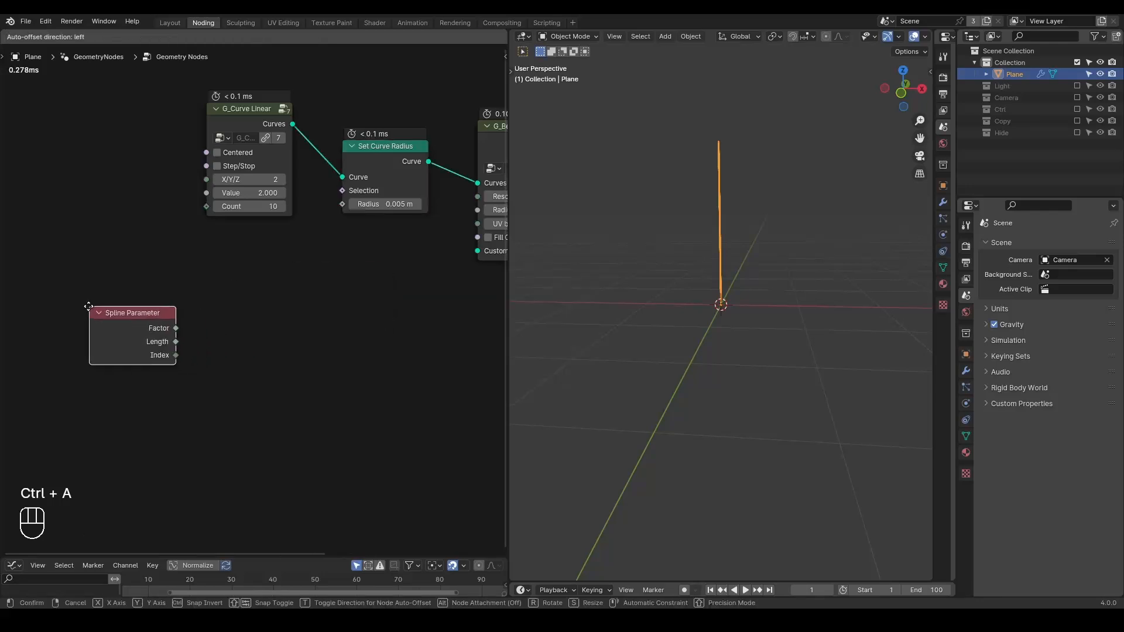
left_click(94, 309)
left_click_drag(175, 328, 342, 205)
Insert a Float Curve node between Spline Parameter's Factor and the Radius input.
key("ctrl+a")
type("float")
key("Return")
left_click(146, 254)
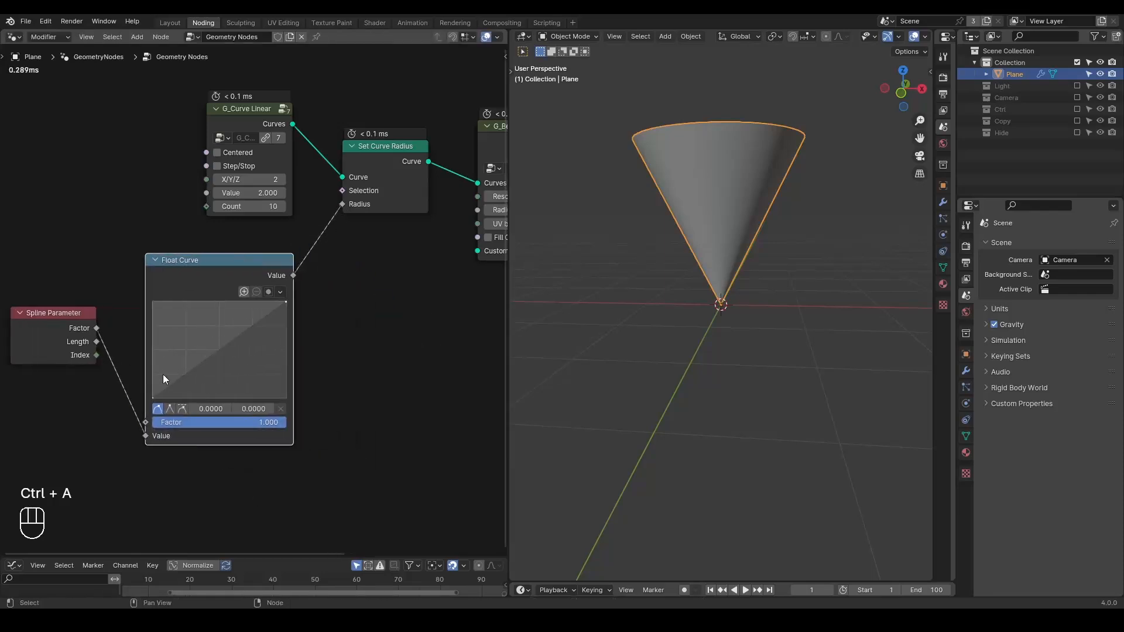
Invert the Float Curve so it falls from 1 to 0, and annotate 0 beside the cone's base and 1 beside its tip.
left_click_drag(156, 398, 208, 311)
left_click_drag(287, 303, 287, 399)
mouse_move(152, 307)
left_mouse_down()
mouse_move(155, 290)
mouse_move(147, 306)
left_mouse_up()
left_click(149, 305)
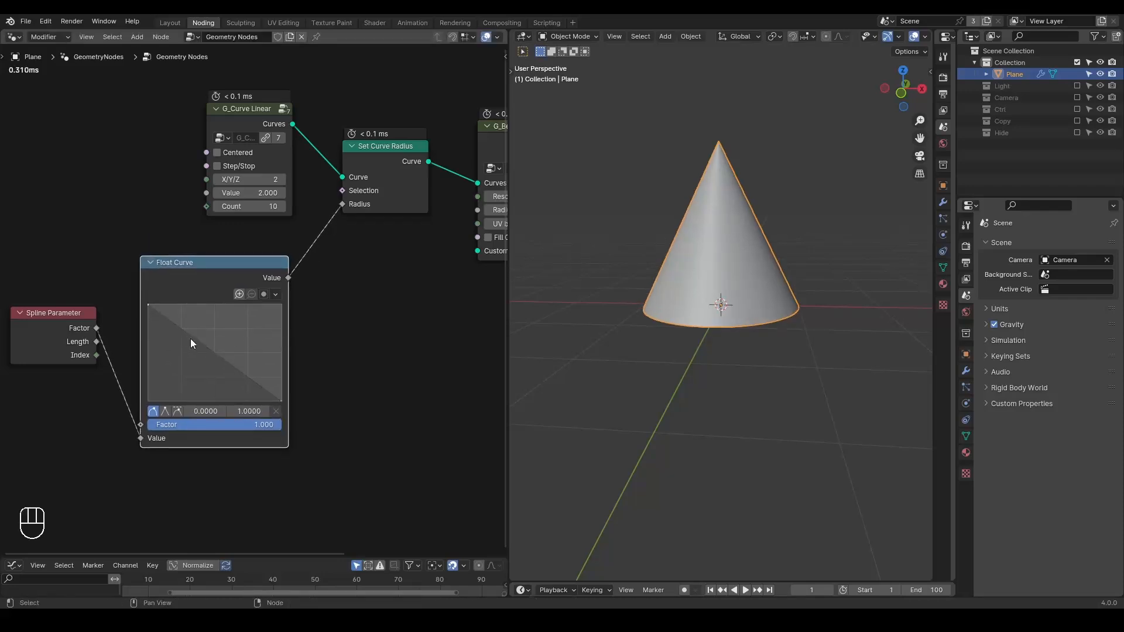
left_click_drag(664, 338, 669, 339)
left_click_drag(667, 98, 665, 154)
Bulge the Float Curve with its start point at 0.7687, and raise the G_Curve Linear count to 73.
left_click_drag(199, 349, 146, 320)
mouse_move(236, 206)
left_mouse_down()
mouse_move(266, 207)
mouse_move(236, 210)
left_mouse_up()
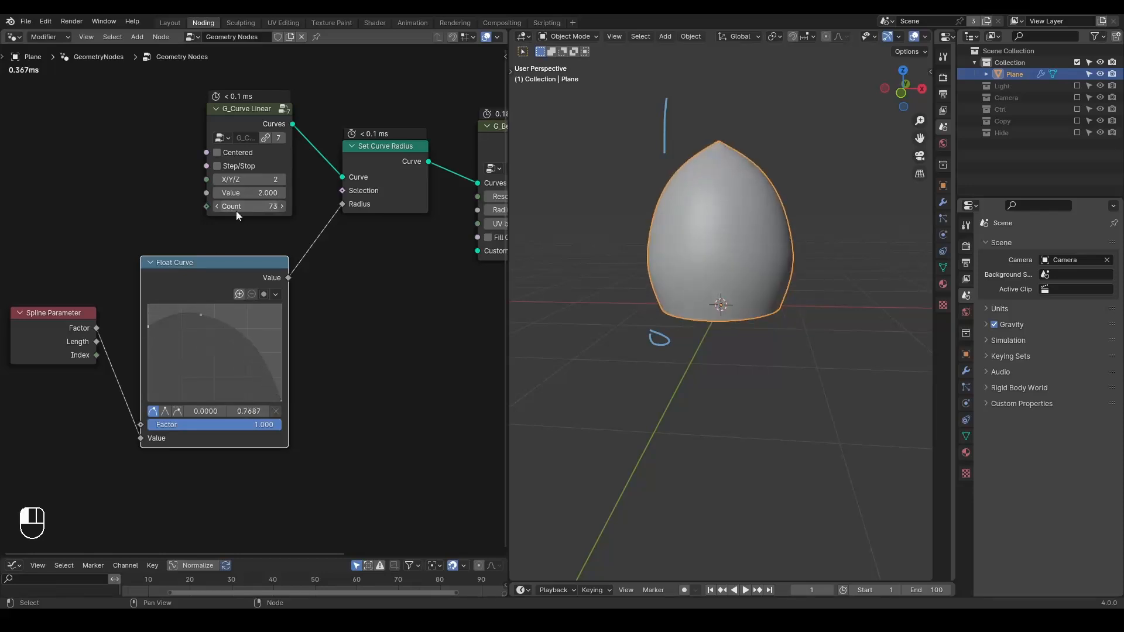
middle_click_drag(759, 301, 767, 288)
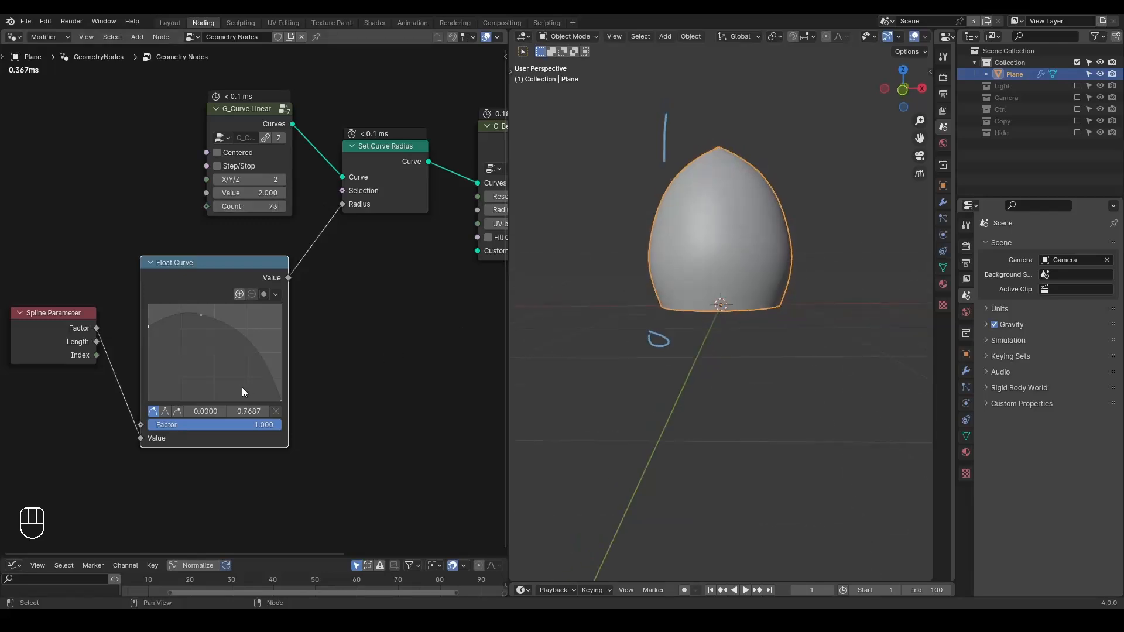
Shape the Float Curve into a pot profile: raise the end point, add an upper point, lower the start, and place the peak at 0.3136, 0.9500.
left_click_drag(281, 400, 281, 359)
left_click_drag(237, 325, 197, 313)
middle_click_drag(755, 208, 745, 209)
left_click_drag(161, 329, 146, 361)
mouse_move(646, 348)
middle_mouse_down()
mouse_move(652, 322)
mouse_move(652, 356)
middle_mouse_up()
middle_click_drag(741, 199, 748, 280)
left_click_drag(195, 319, 203, 314)
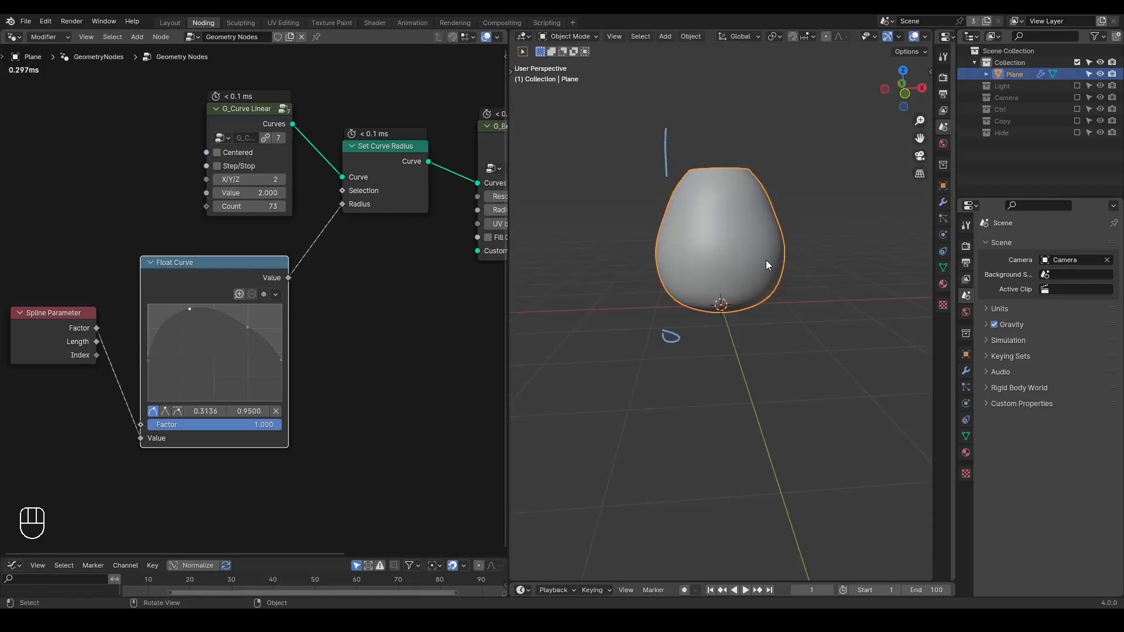
Reposition the Float Curve node up and closer beneath the G_Curve Linear and Set Curve Radius nodes.
middle_click_drag(426, 297, 289, 310)
scroll(272, 311, "down", 1)
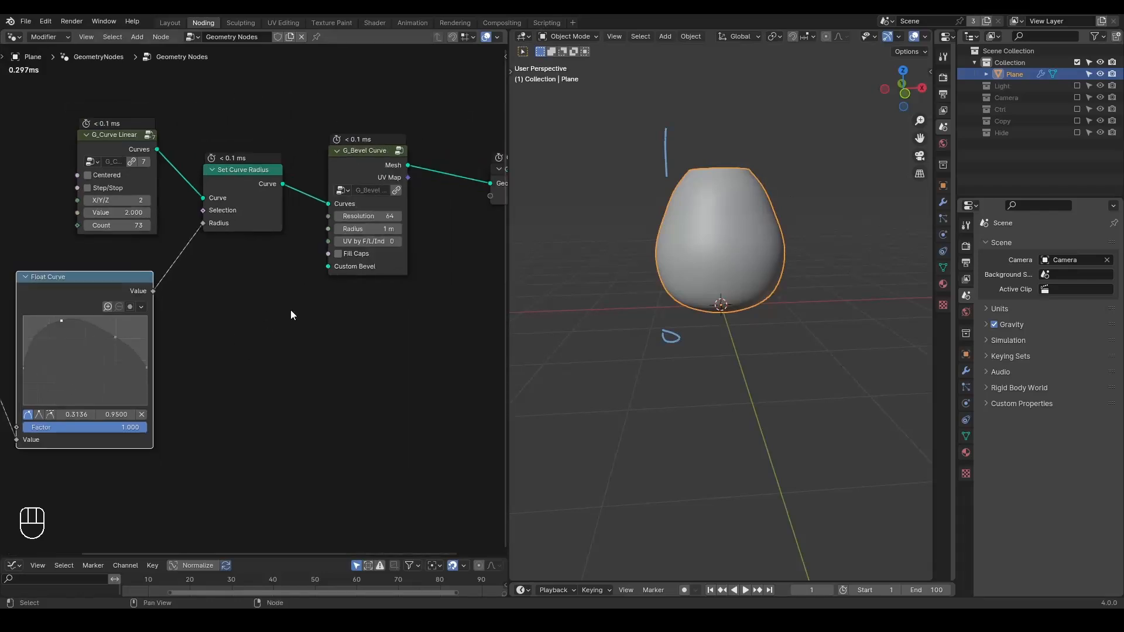
left_click_drag(87, 292, 112, 279)
middle_click_drag(275, 339, 349, 323)
scroll(349, 323, "down", 2)
scroll(349, 328, "down", 1)
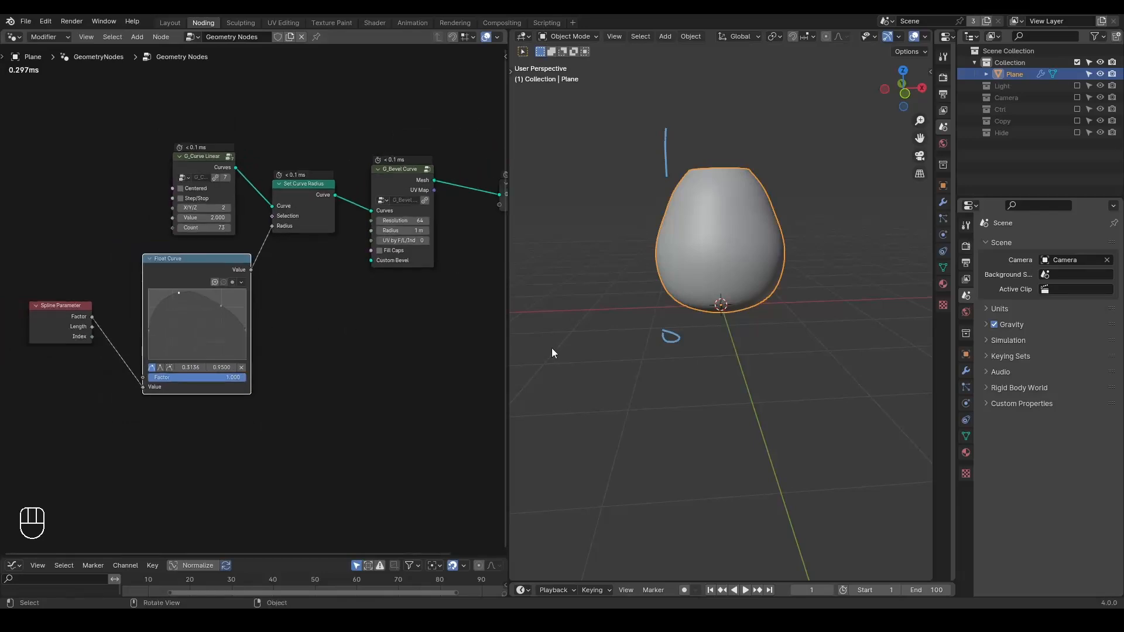
Widen the node editor, shift the Float Curve node slightly left, and move Group Output away from G_Bevel Curve to make room.
key("shift+ctrl+alt+q")
middle_click_drag(409, 317, 328, 310)
left_click_drag(510, 214, 640, 223)
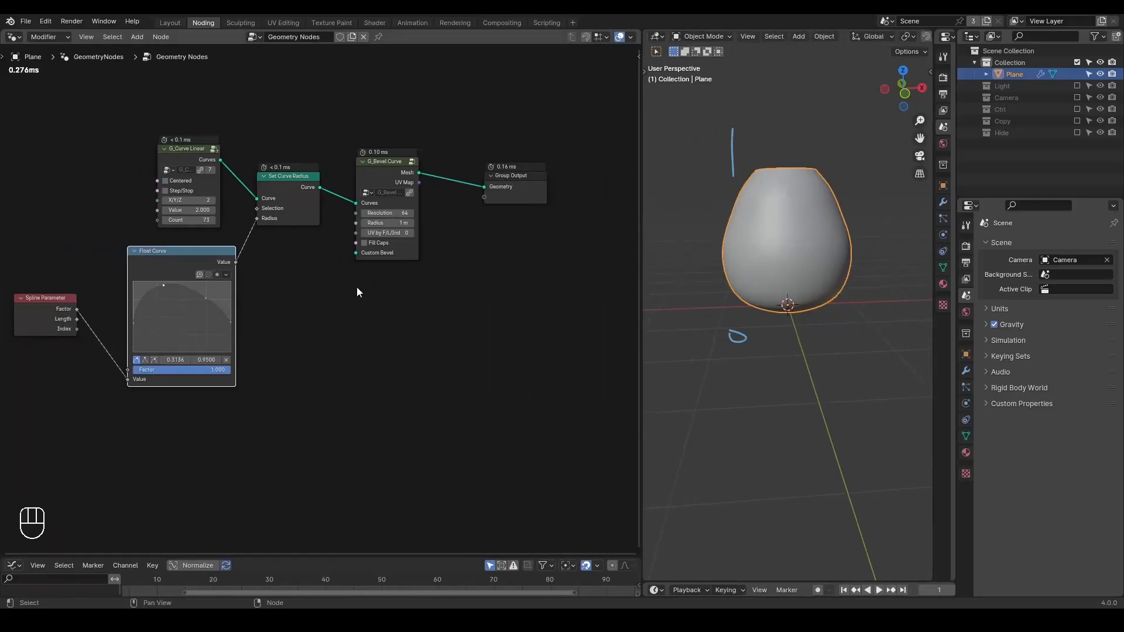
scroll(333, 258, "up", 1)
left_click_drag(195, 255, 176, 254)
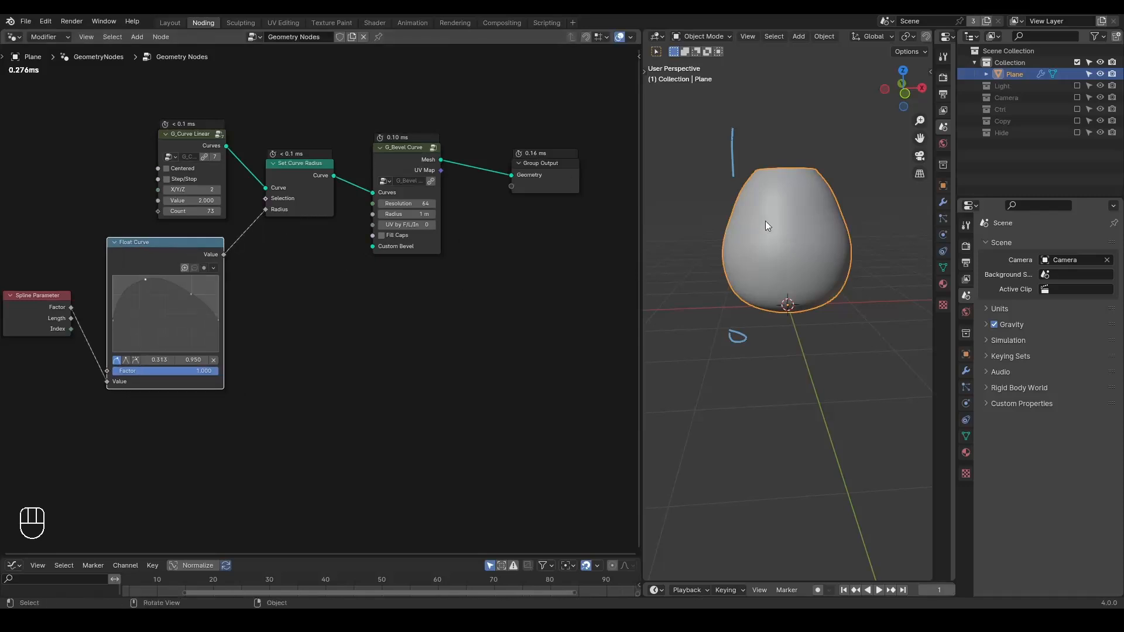
middle_click_drag(524, 224, 489, 225)
left_click_drag(493, 186, 585, 174)
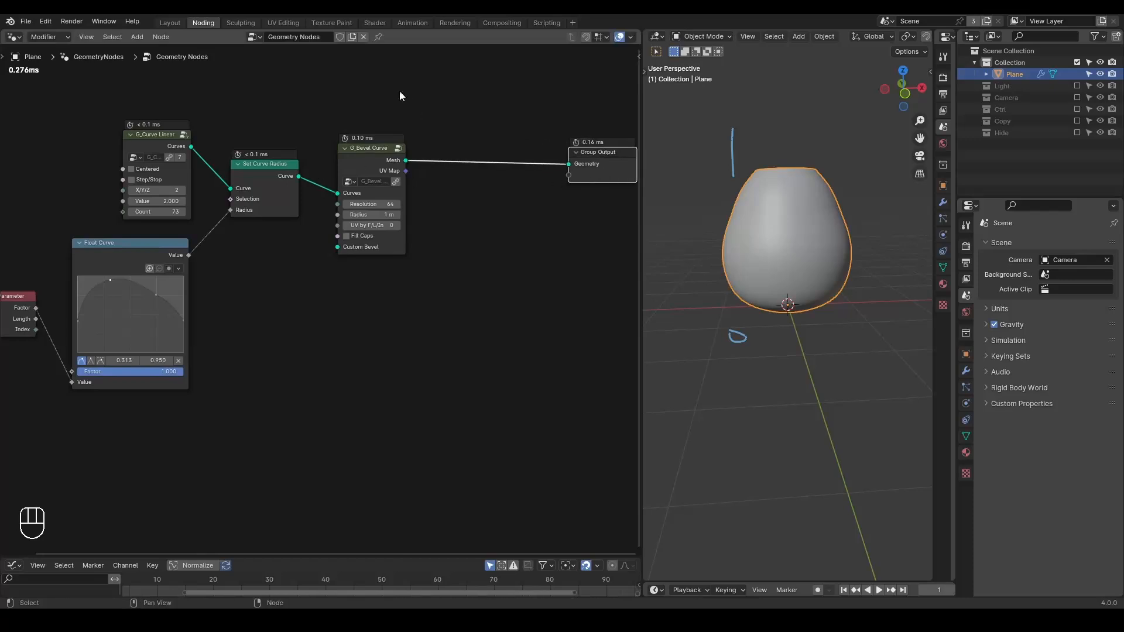
Duplicate the Set Curve Radius and G_Bevel Curve nodes with their incoming links and place the copies below the originals.
left_click_drag(400, 96, 246, 229)
key("shift+ctrl+d")
left_click(296, 257)
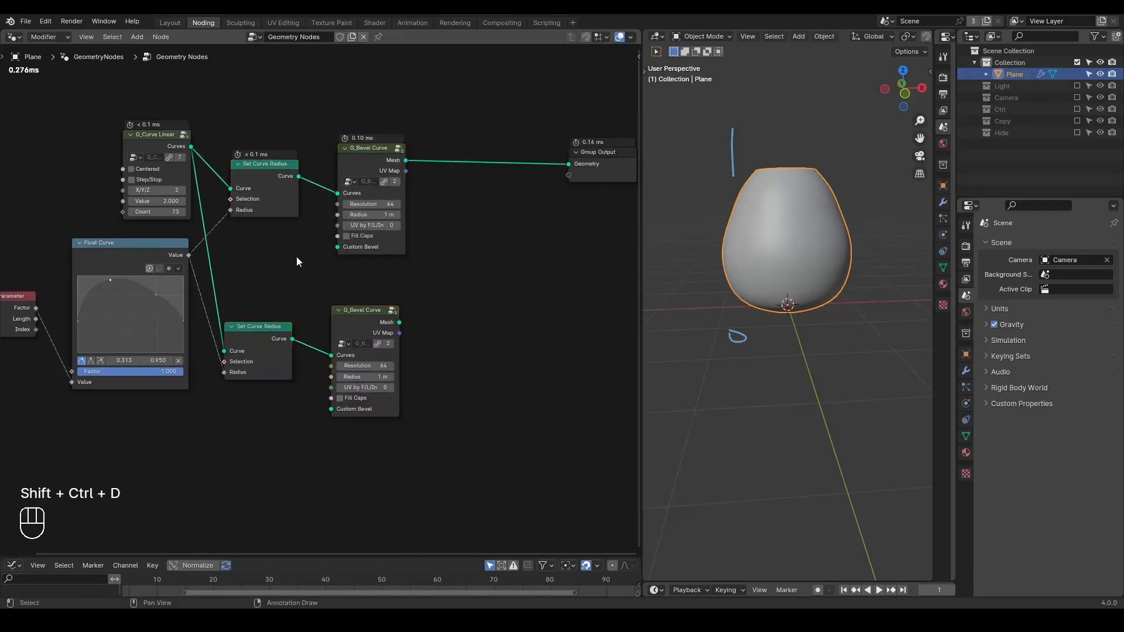
Duplicate the Float Curve with its Spline Parameter link below the original and connect its Value to the lower Set Curve Radius node's Radius.
middle_click_drag(228, 271, 312, 237)
left_click(218, 217)
key("shift+ctrl+d")
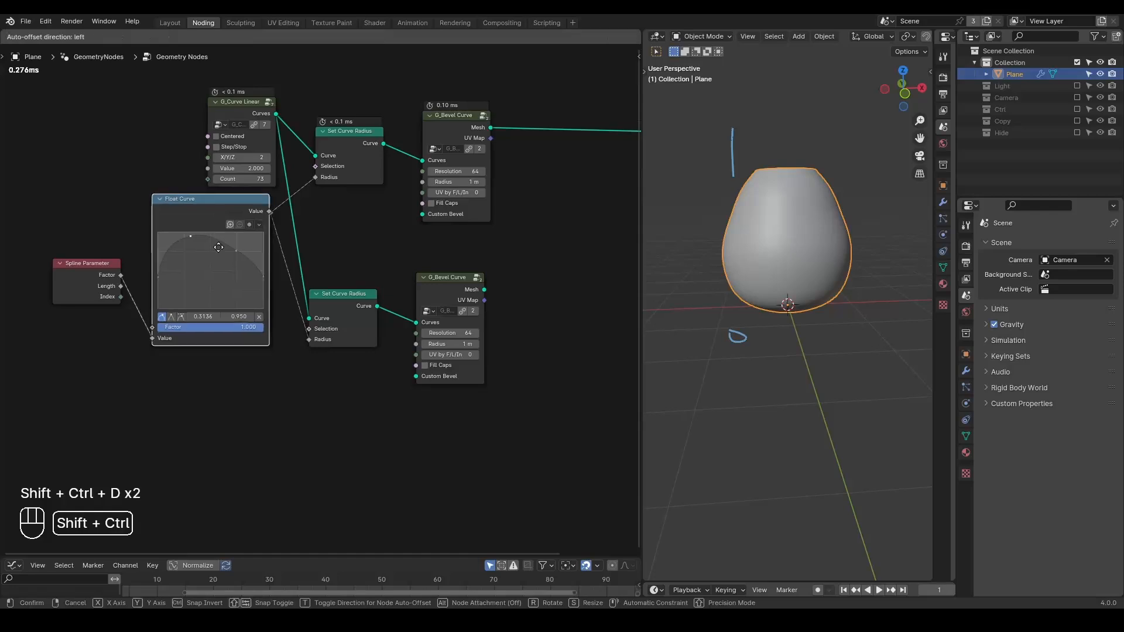
left_click(218, 372)
middle_click_drag(220, 175, 225, 138)
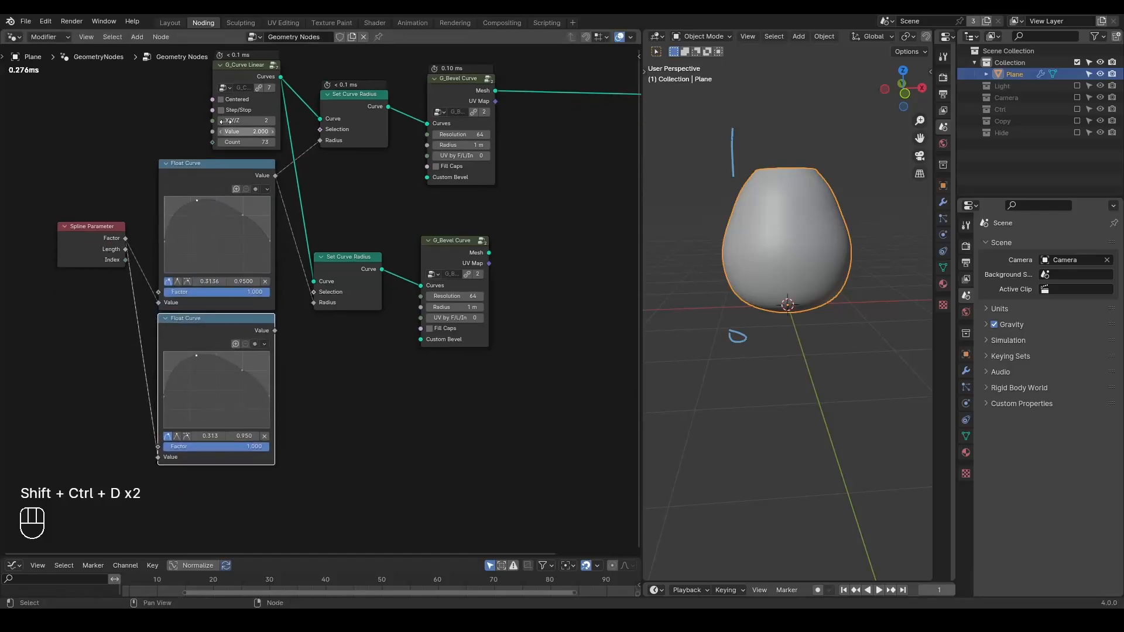
left_click_drag(274, 331, 315, 302)
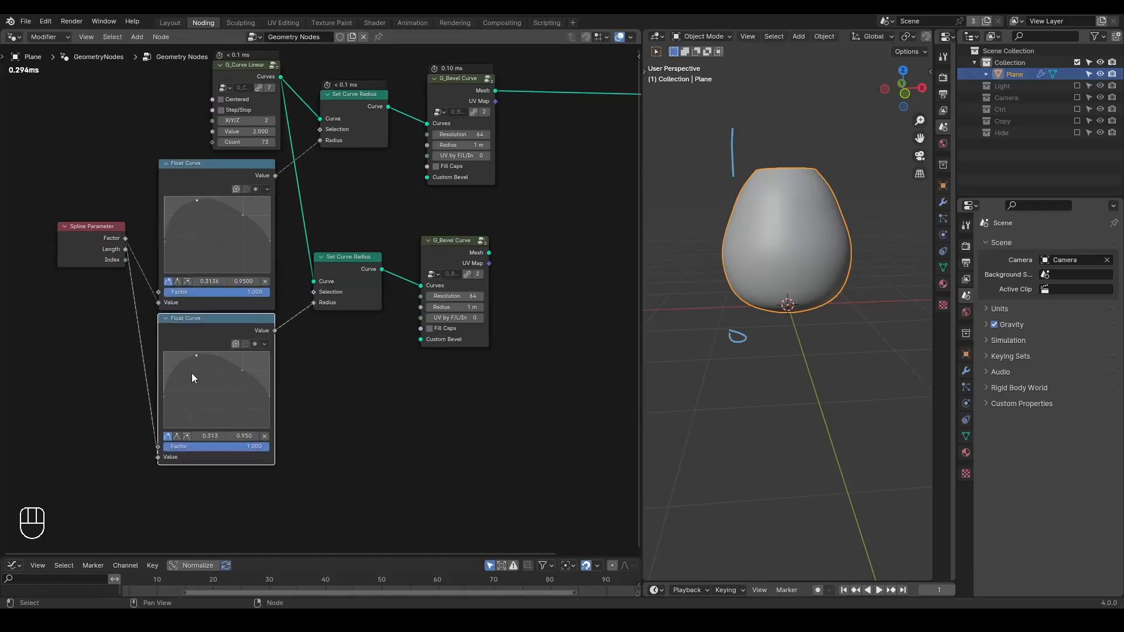
Reshape the lower Float Curve into a narrow-necked profile with a point at 0.4909, 0.5312, compare both pots, and output the upper one.
left_click_drag(238, 366, 216, 387)
left_click(466, 242, "alt+shift")
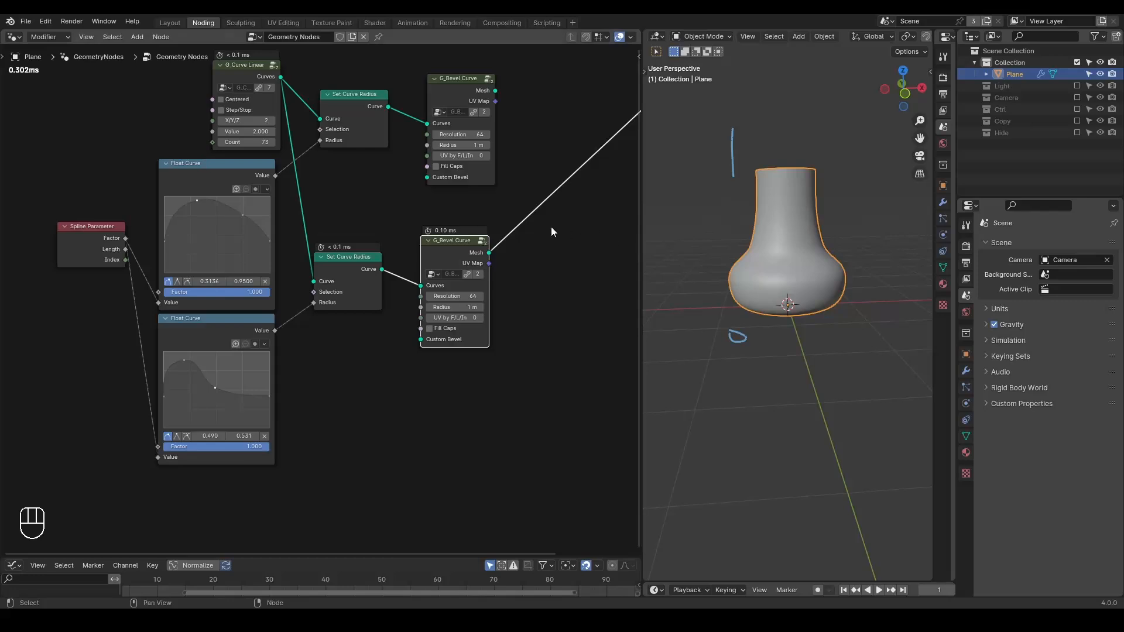
middle_click_drag(549, 225, 449, 296)
middle_click_drag(599, 181, 549, 179)
left_click_drag(549, 179, 599, 181)
left_click(318, 156, "alt+shift")
left_click(318, 304, "alt+shift")
left_click(319, 157, "alt+shift")
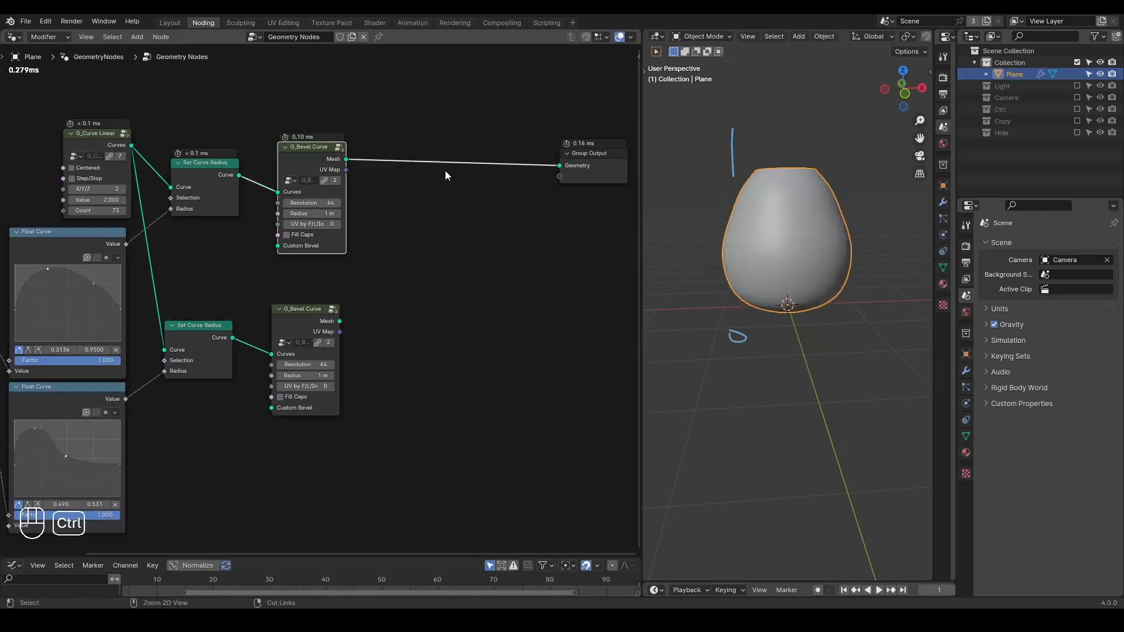
Insert a Set Position node between the upper G_Bevel Curve and Group Output.
key("ctrl+a")
type("set pos")
key("Return")
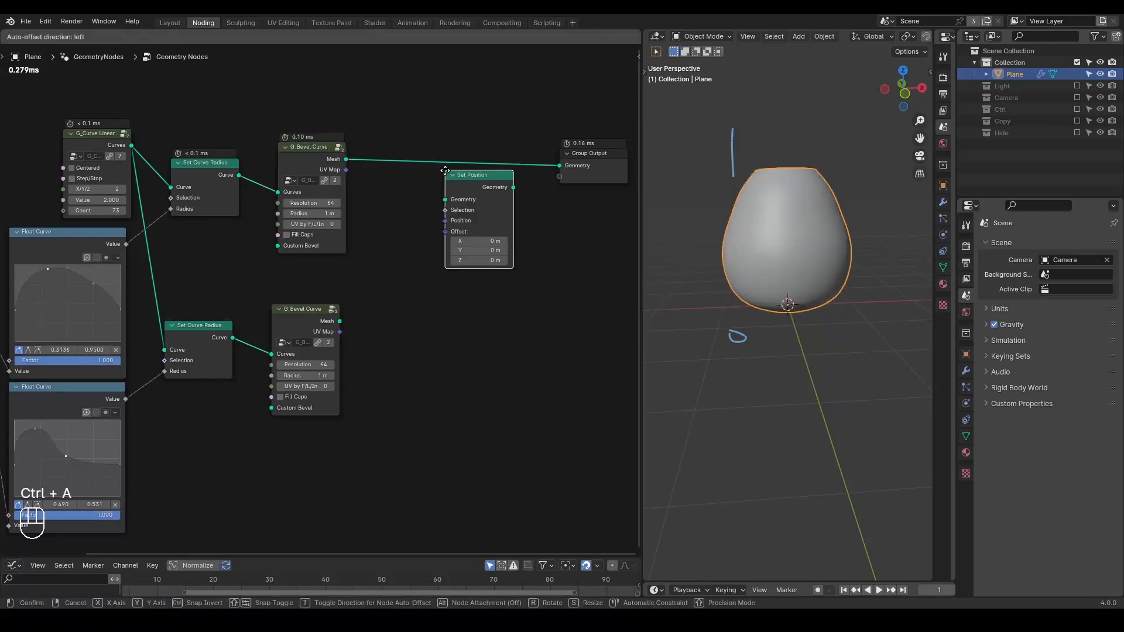
left_click(462, 173)
key("g")
left_click(551, 178)
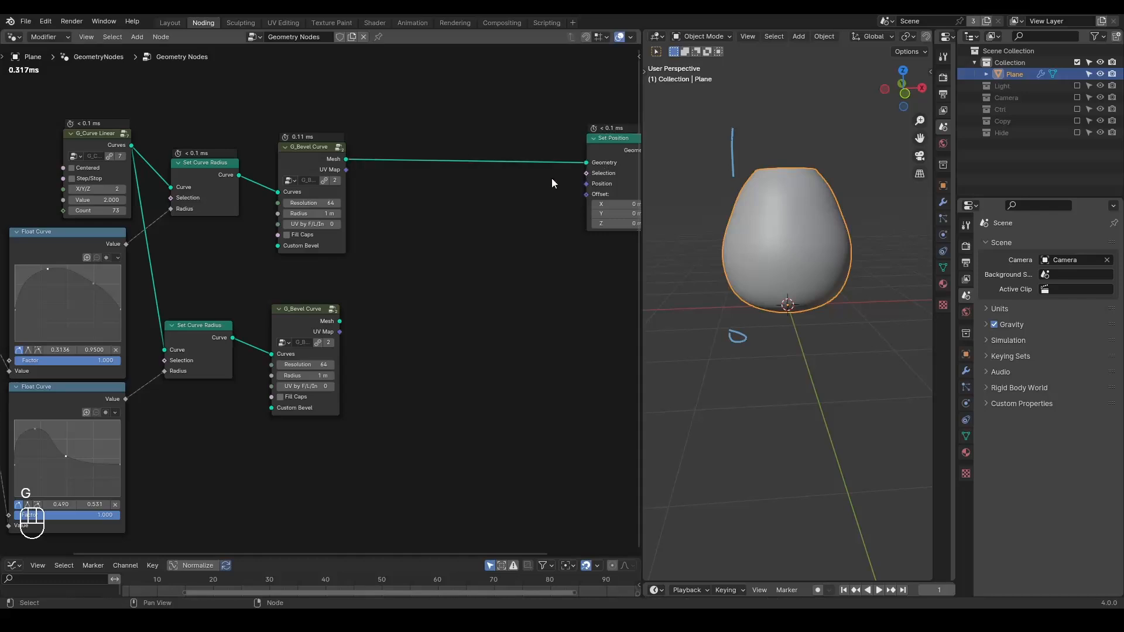
Add a Mix node set to Vector and connect its Result to the Set Position node's Position input.
middle_click_drag(551, 178, 494, 167)
left_click_drag(528, 175, 455, 231)
type("mix")
key("Down")
key("Return")
left_click(474, 225)
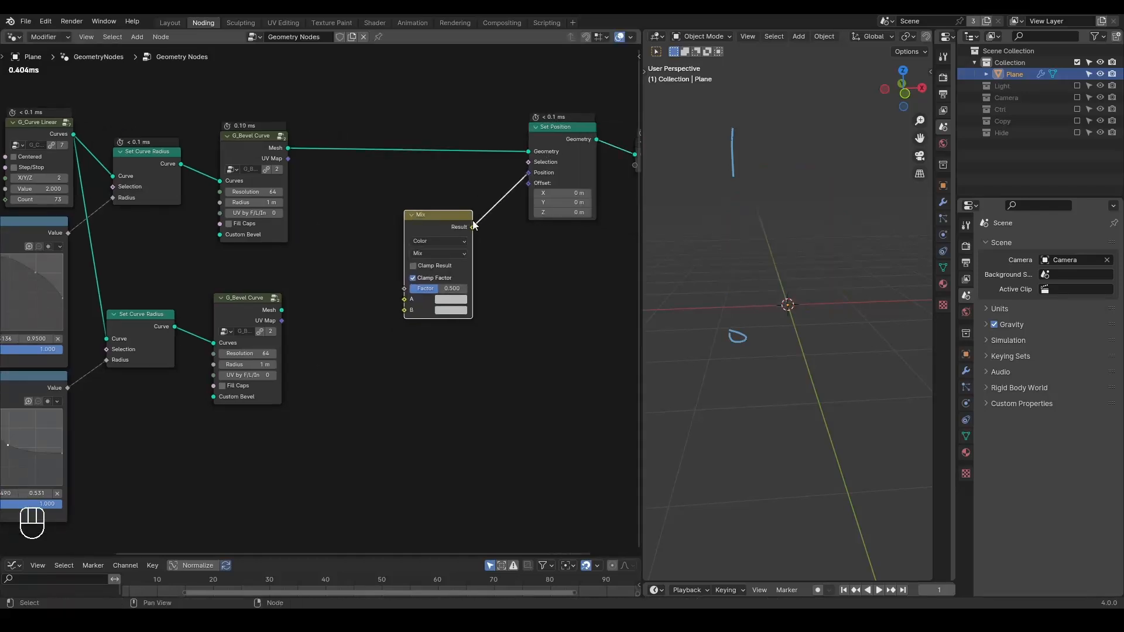
left_click(458, 241)
left_click(444, 232)
left_click_drag(451, 229, 529, 172)
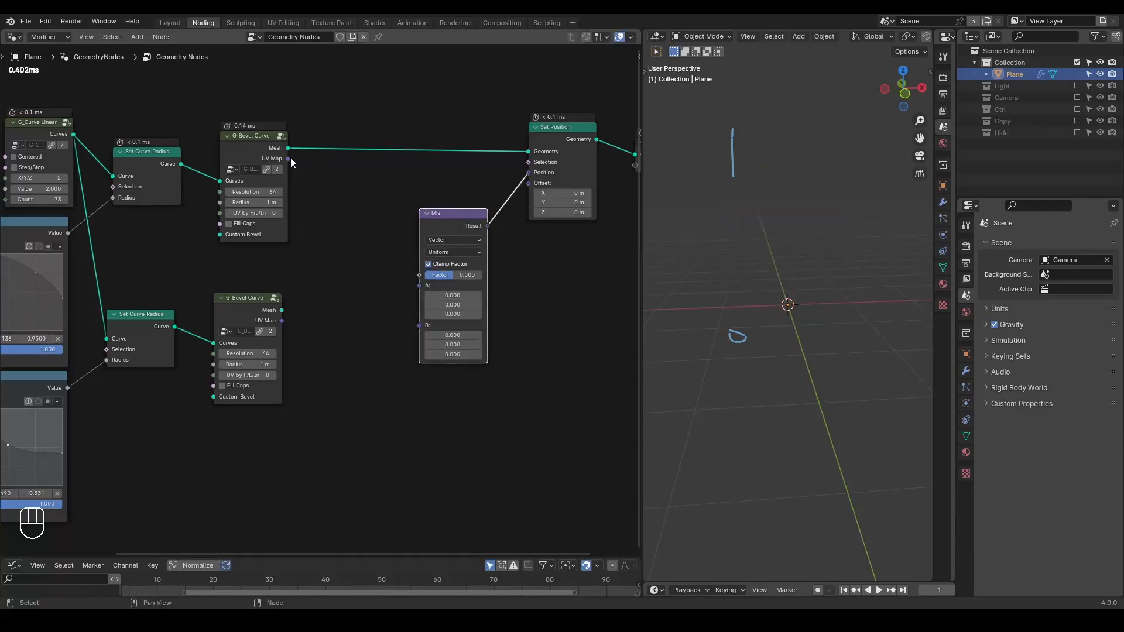
Add a Position node feeding input A of the vector Mix node.
left_click_drag(308, 250, 307, 249)
type("pos")
key("Return")
left_click(338, 274)
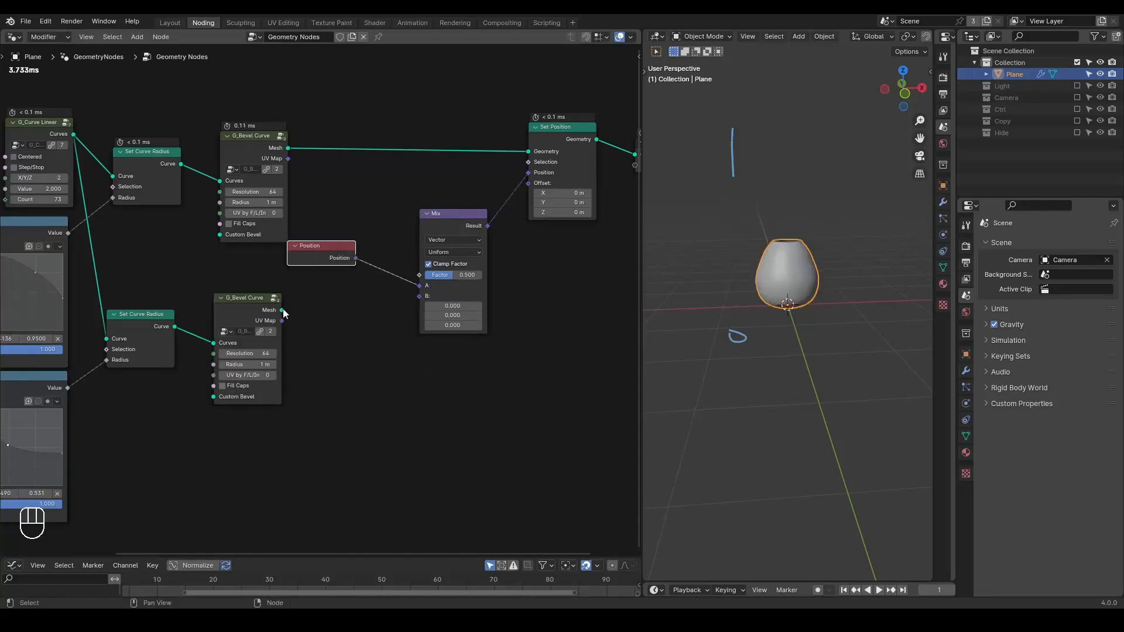
Add a Sample Index node fed by the lower G_Bevel Curve's Mesh, and shift the Position node left under the upper G_Bevel Curve.
key("ctrl+a")
type("sample ind")
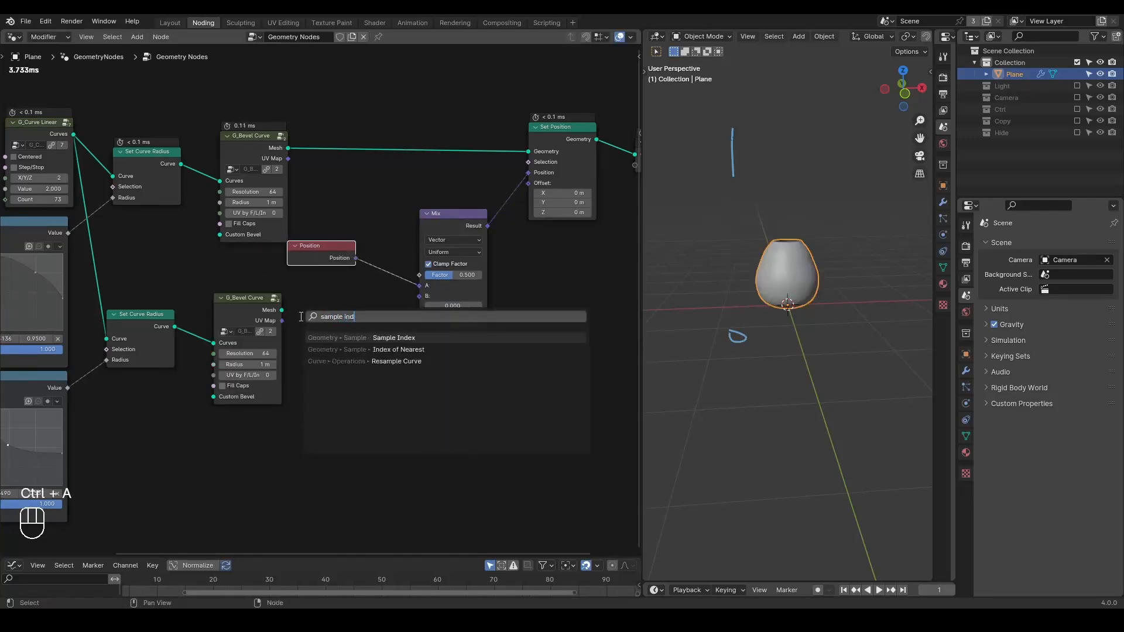
key("Return")
left_click(318, 285)
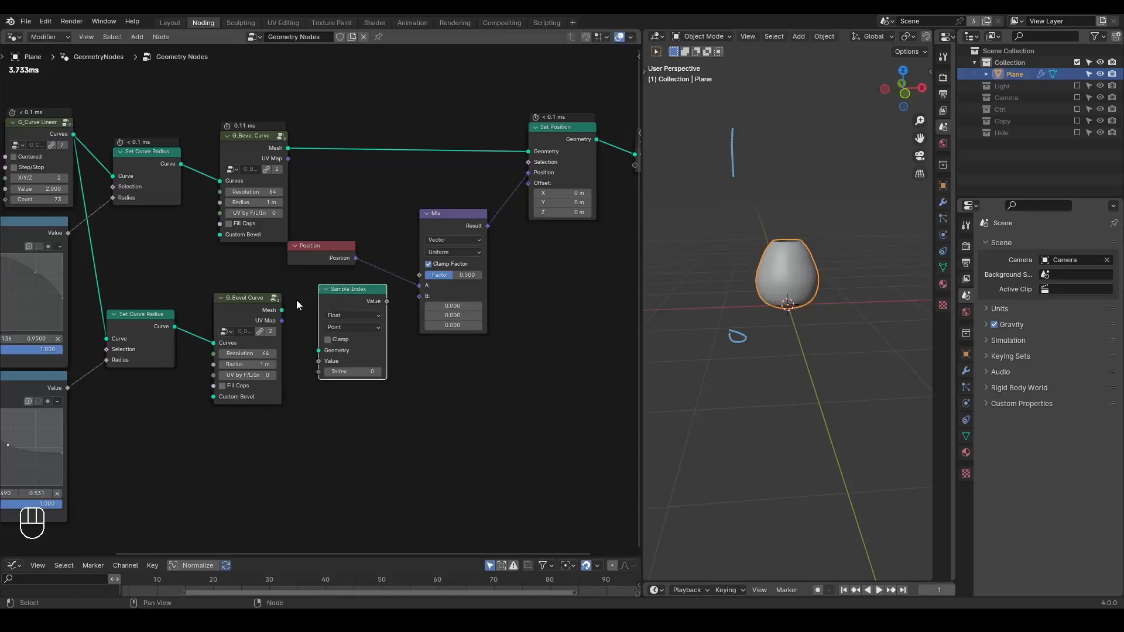
left_click_drag(282, 310, 318, 350)
left_click_drag(319, 246, 237, 252)
Circle the headers of the G_Curve Linear and upper G_Bevel Curve nodes with annotation strokes.
scroll(294, 319, "up", 2)
middle_click_drag(285, 334, 458, 332)
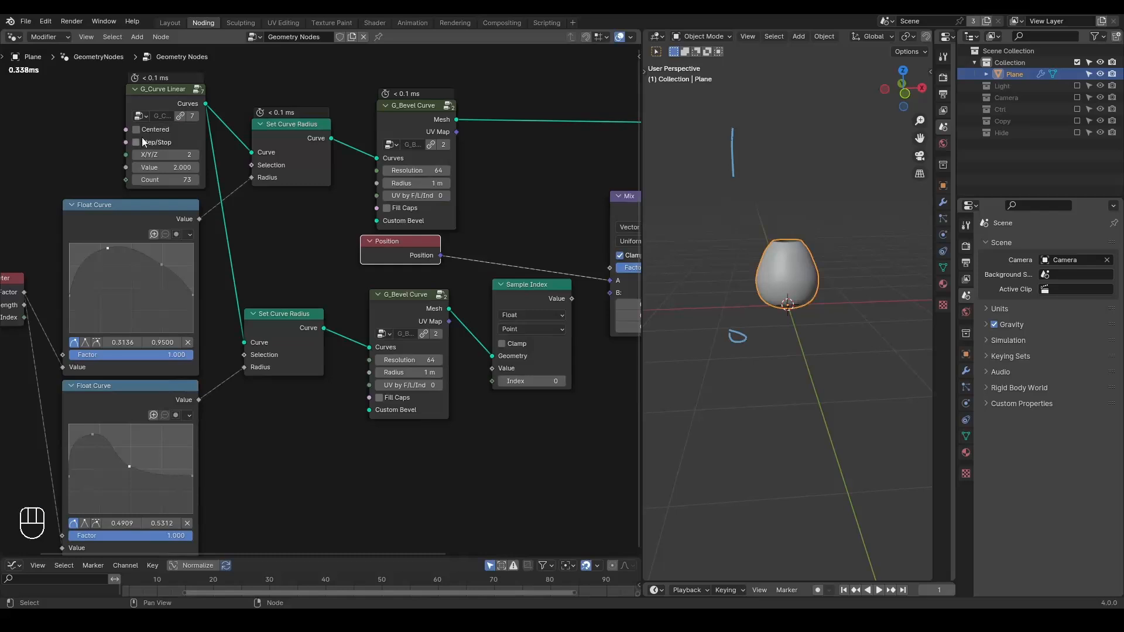
mouse_move(118, 69)
left_mouse_down()
mouse_move(220, 70)
mouse_move(120, 71)
left_mouse_up()
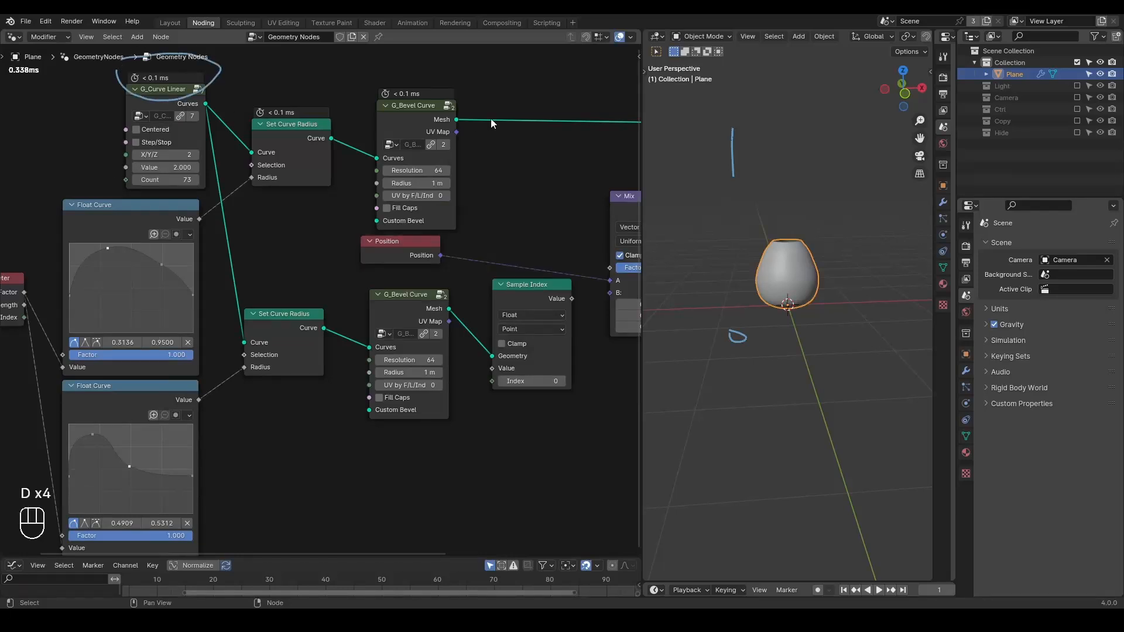
mouse_move(384, 77)
left_mouse_down()
mouse_move(365, 112)
mouse_move(462, 61)
mouse_move(376, 65)
left_mouse_up()
Add an Index node below the lower G_Bevel Curve, connected to the Sample Index node's Index input.
middle_click_drag(493, 295, 422, 287)
left_click_drag(419, 374, 352, 466)
type("index")
key("Return")
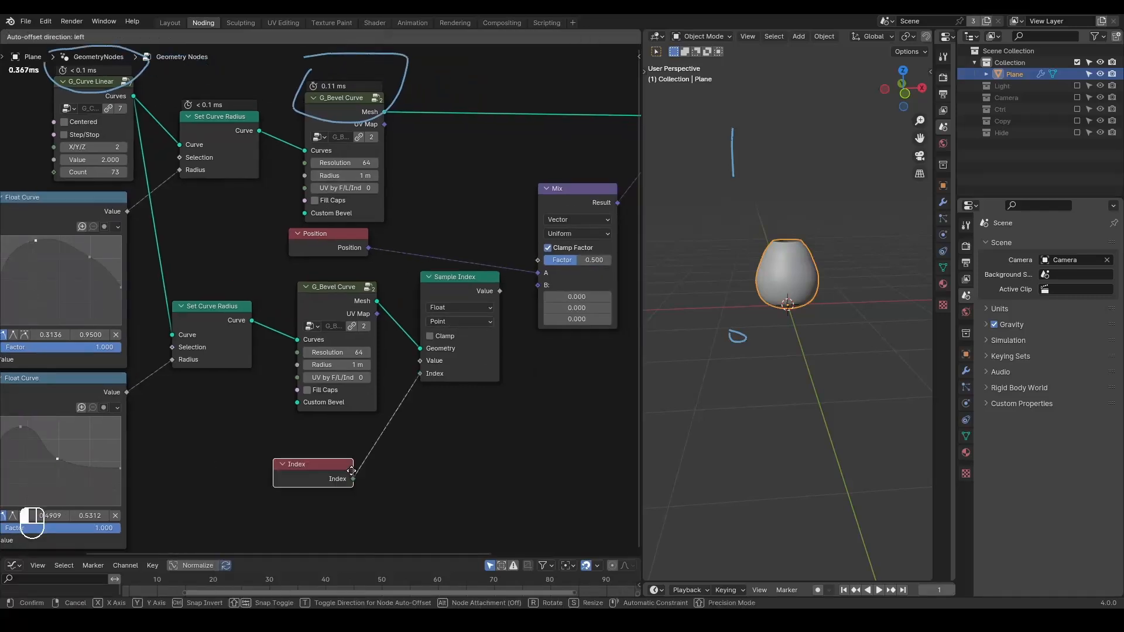
left_click(370, 470)
Set Sample Index to Vector, feed Position into its Value input, and connect its output to input B of the Mix node.
left_click(447, 307)
left_click(456, 360)
left_click_drag(368, 248, 421, 361)
left_click_drag(499, 291, 542, 287)
Raise the Mix node's Factor to 1.000 so the pot takes the second profile.
middle_click_drag(539, 339, 485, 353)
left_click_drag(527, 276, 558, 276)
middle_click_drag(367, 232, 447, 237)
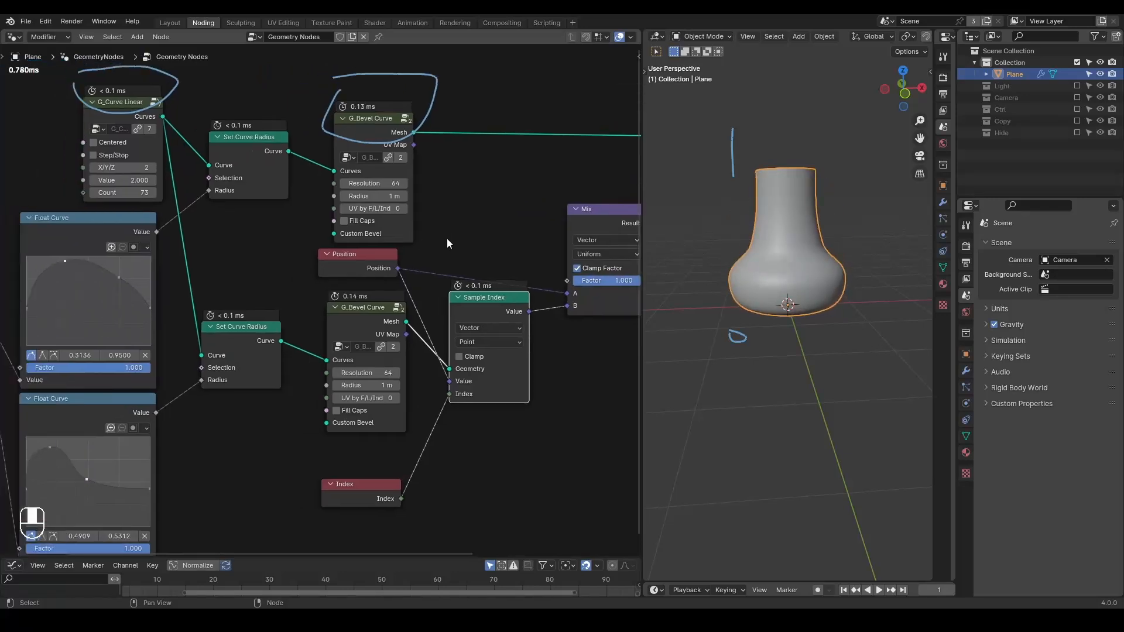
Erase the annotation strokes around the G_Curve Linear and upper G_Bevel Curve nodes.
scroll(447, 238, "down", 4)
key("d")
mouse_move(447, 217)
right_mouse_down()
mouse_move(1, 149)
mouse_move(409, 157)
right_mouse_up()
key("d")
key("d")
Scrub the Mix node's Factor back and forth to preview the morph between both pot shapes, ending at 1.000.
mouse_move(528, 286)
left_mouse_down()
mouse_move(491, 285)
mouse_move(532, 285)
left_mouse_up()
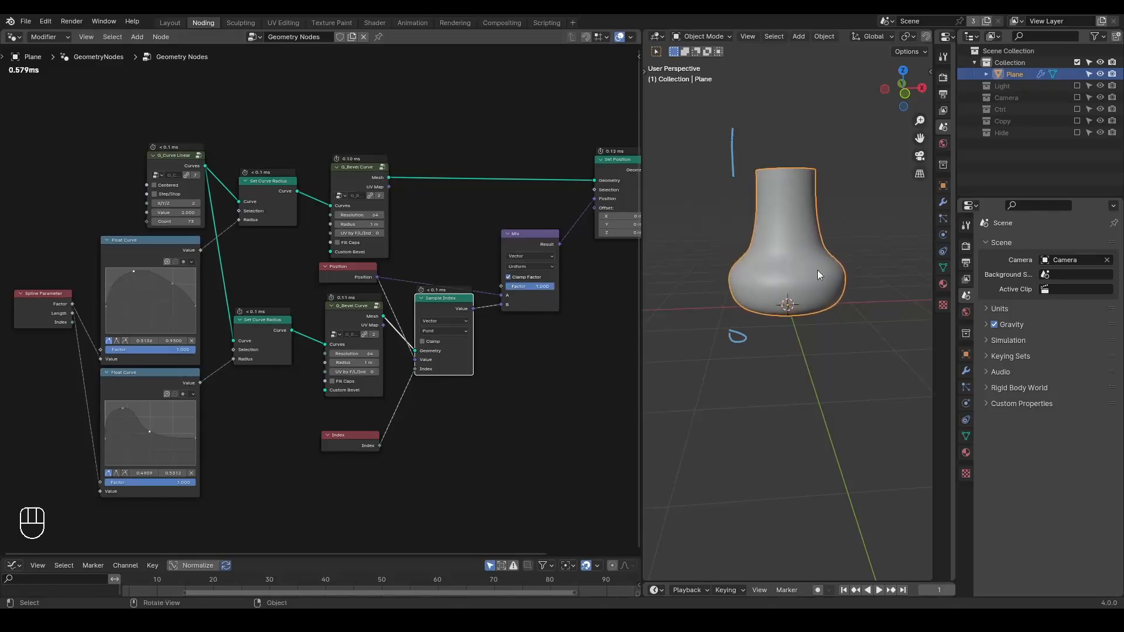
mouse_move(531, 285)
left_mouse_down()
mouse_move(503, 286)
mouse_move(531, 285)
left_mouse_up()
middle_click_drag(416, 268, 444, 237)
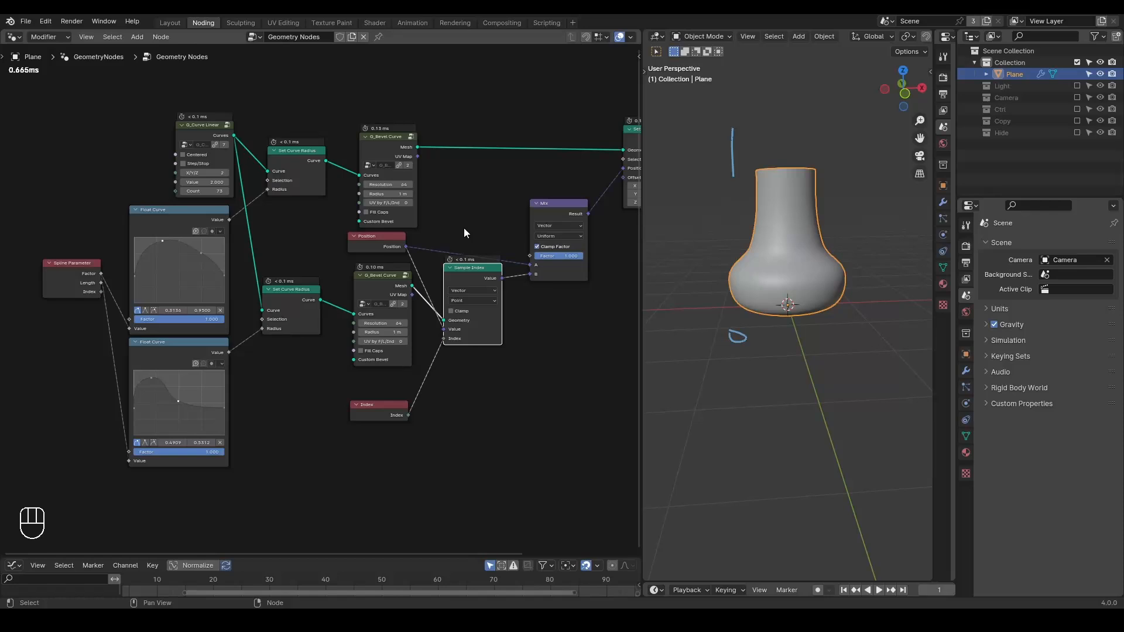
middle_click_drag(798, 247, 795, 244)
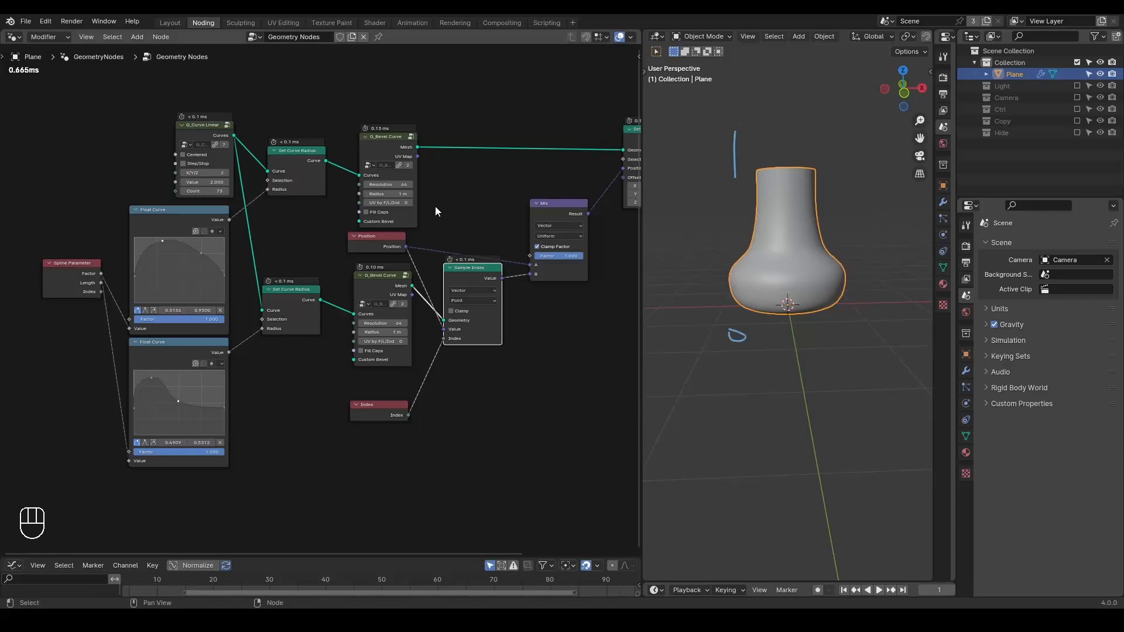
mouse_move(570, 256)
left_mouse_down()
mouse_move(523, 256)
mouse_move(576, 256)
left_mouse_up()
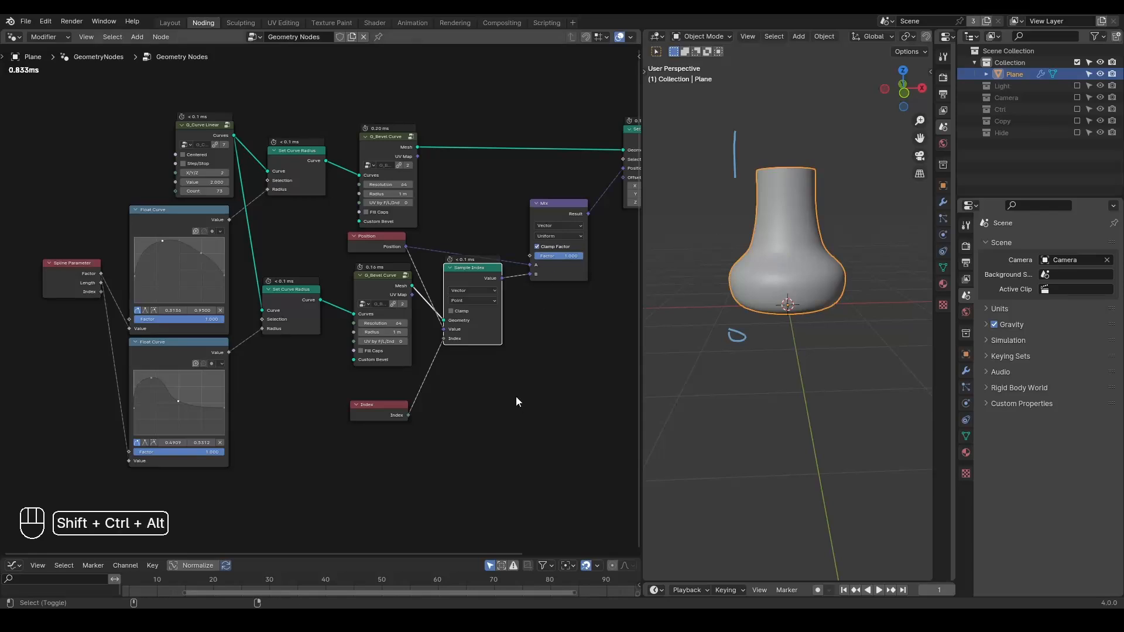
key("shift+ctrl+alt+q")
key("shift+ctrl+alt+q")
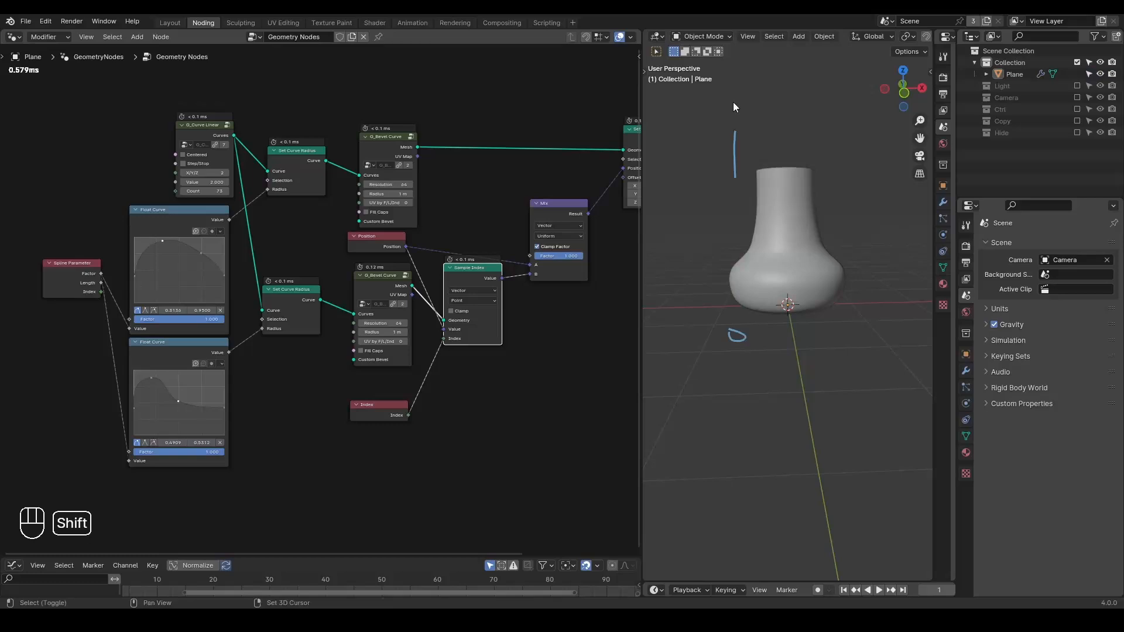
Add a mesh plane and give it a new geometry node group named Rod.
key("shift+a")
mouse_move(733, 102)
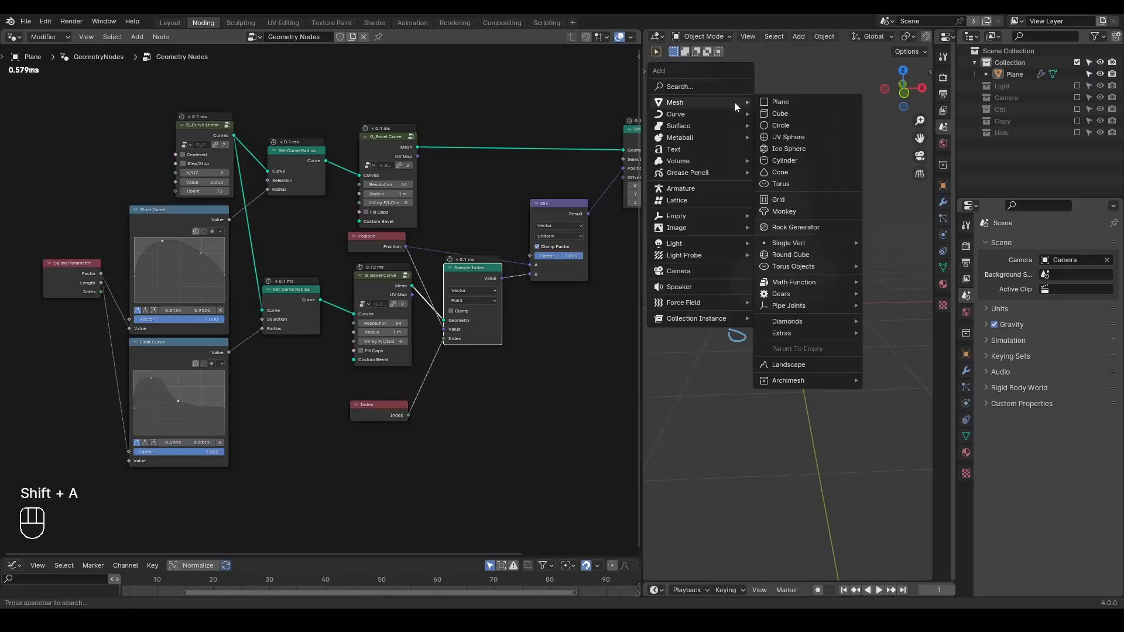
left_click(776, 102)
left_click(346, 38)
double_click(318, 40)
type("Rod")
key("Return")
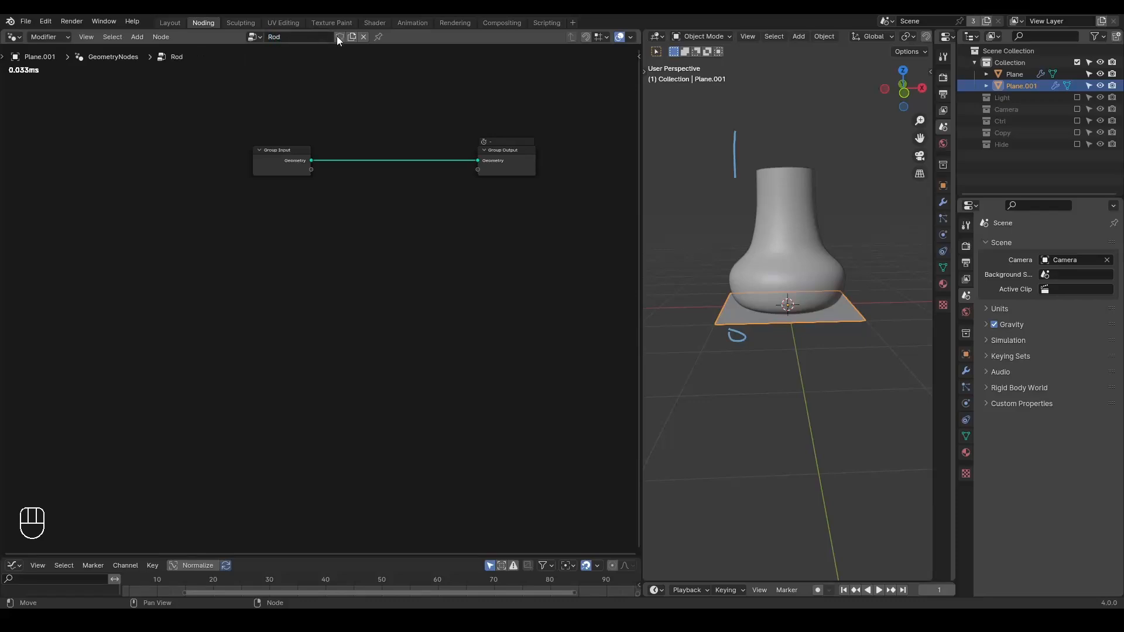
Delete the Group Input node and add a G_Curve Linear node connected to Group Output.
left_click_drag(336, 94, 160, 303)
key("x")
middle_click_drag(371, 209, 351, 314)
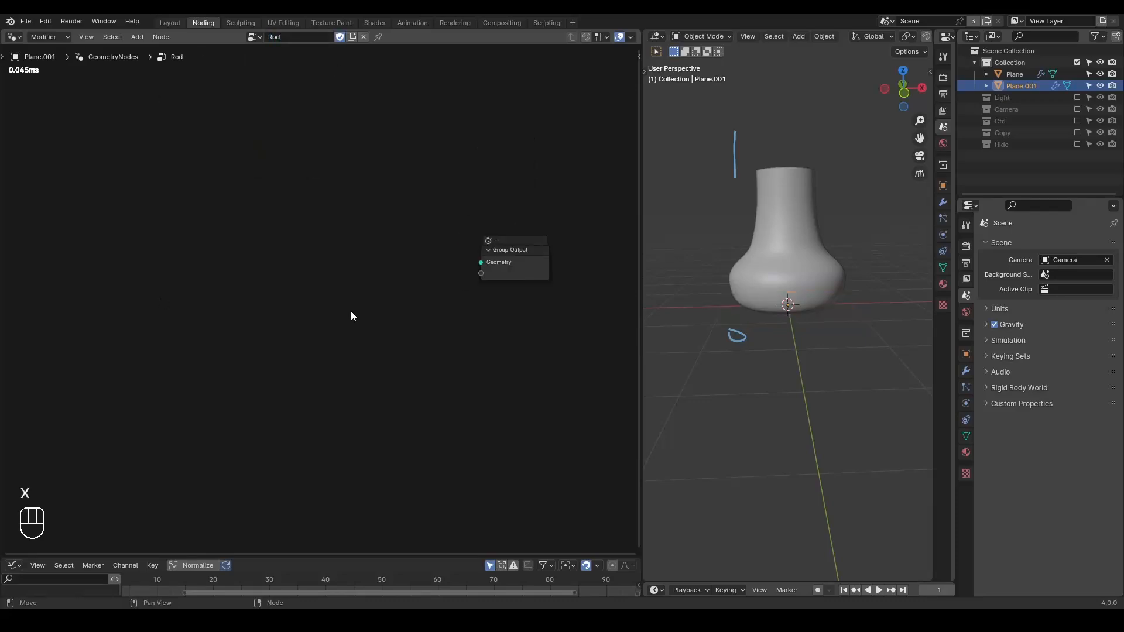
key("ctrl+a")
type("curv")
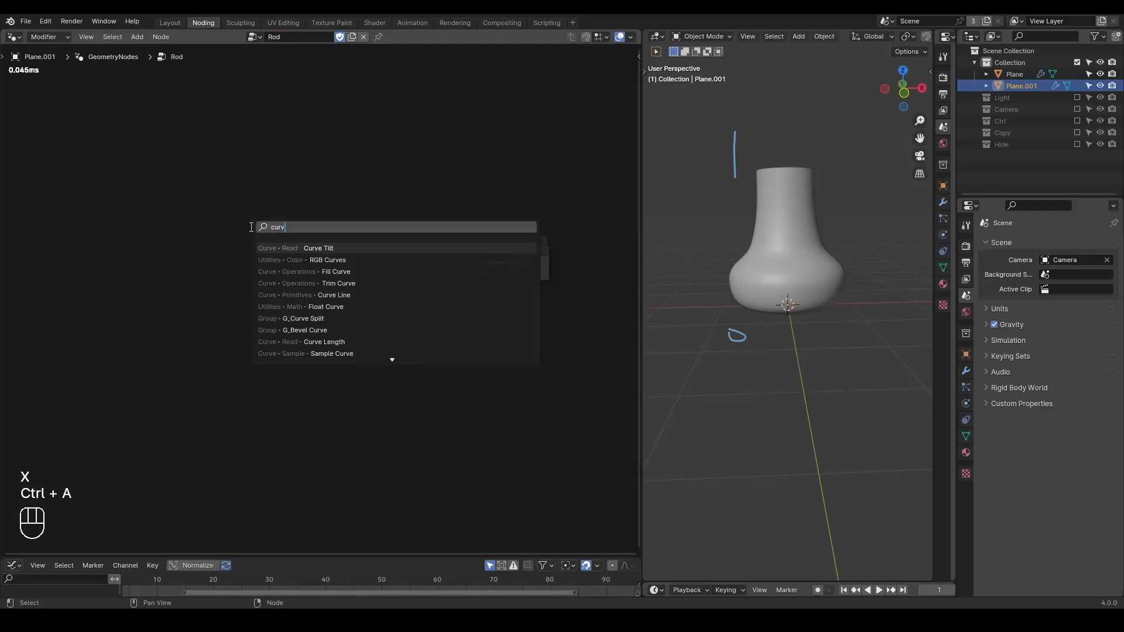
type("e linear")
key("Return")
left_click(182, 231)
left_click(200, 240, "alt+shift")
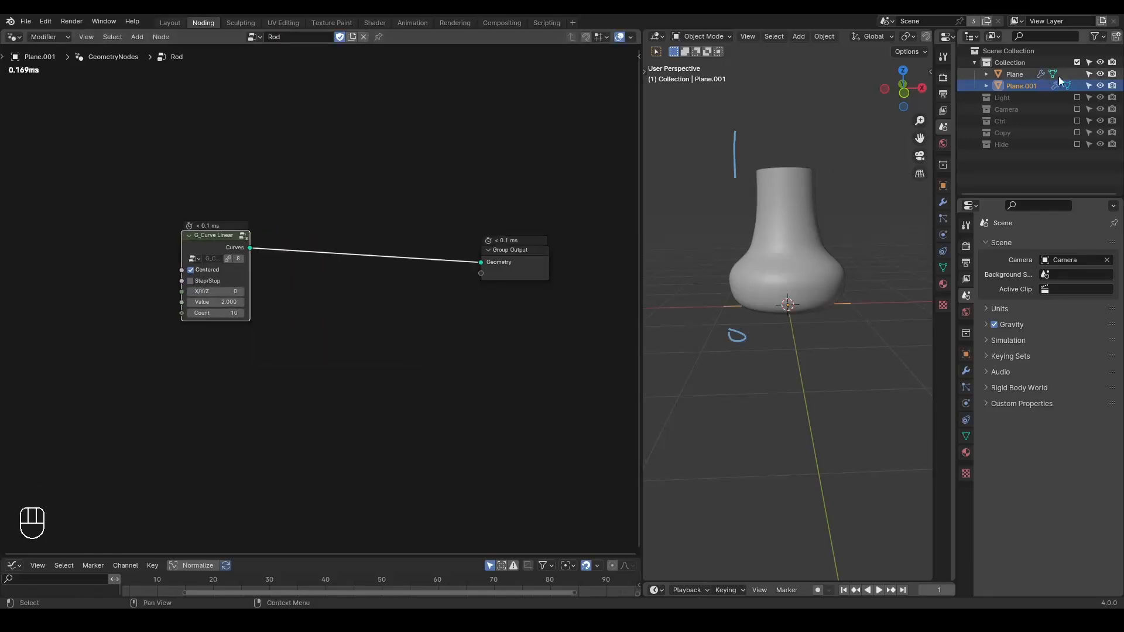
Hide the pot object in the viewport and rename the new plane object Rod.
left_click(1100, 75)
double_click(1020, 89)
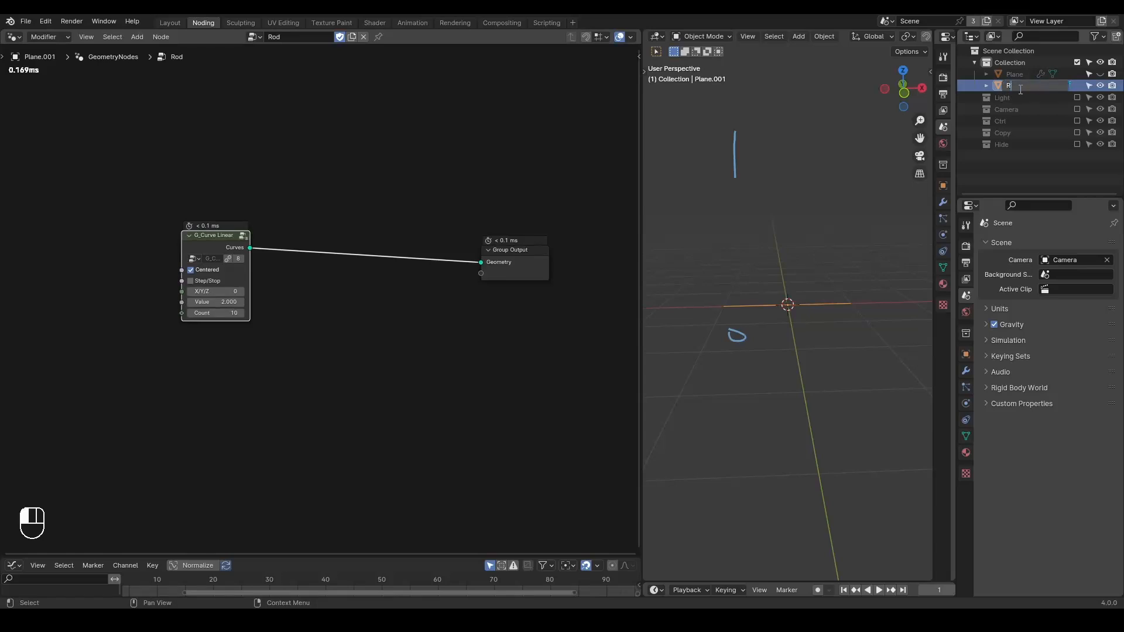
type("Rod")
key("Return")
Set the Rod's G_Curve Linear X/Y/Z axis to 2 and turn off Centered.
scroll(341, 268, "up", 2)
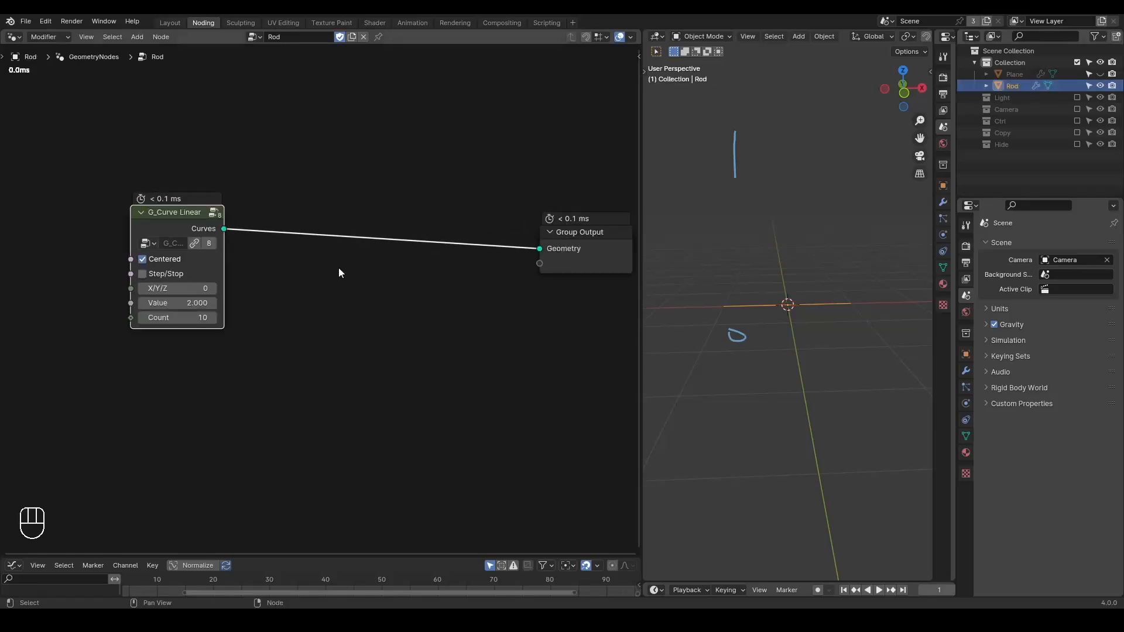
left_click(214, 285)
left_click(215, 285)
left_click(153, 261)
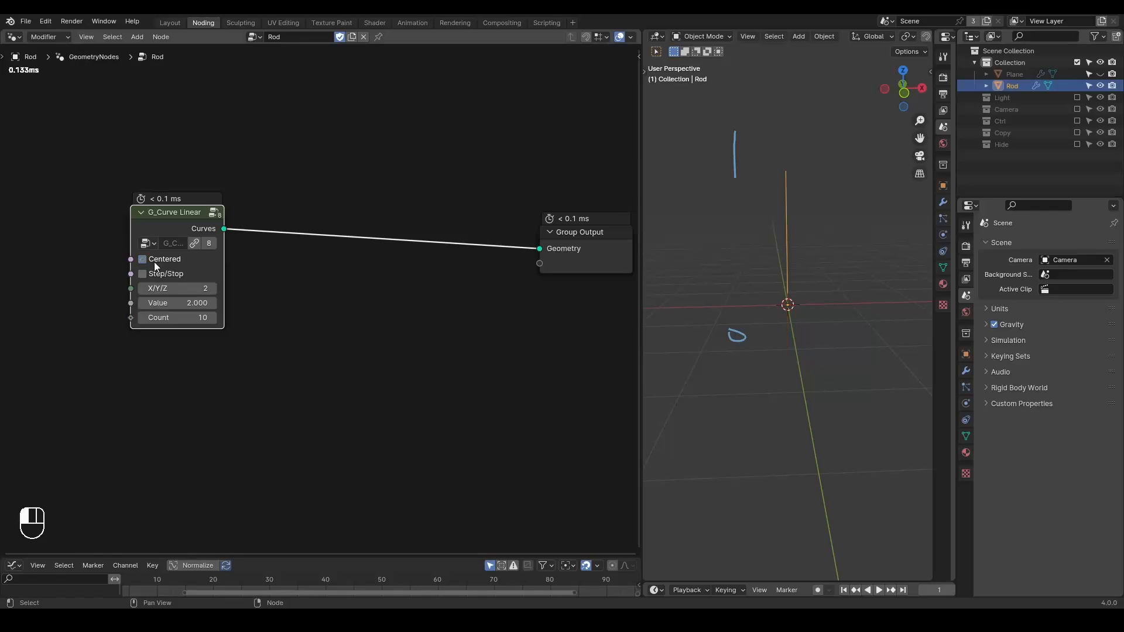
Insert a G_Bevel Curve node between G_Curve Linear and Group Output in the Rod group.
key("ctrl+a")
type("bevel")
key("Return")
left_click(317, 198)
Add an Instance on Points node and connect the G_Curve Linear curve to its Points input.
middle_click_drag(340, 402, 377, 344)
key("ctrl+a")
type("inst")
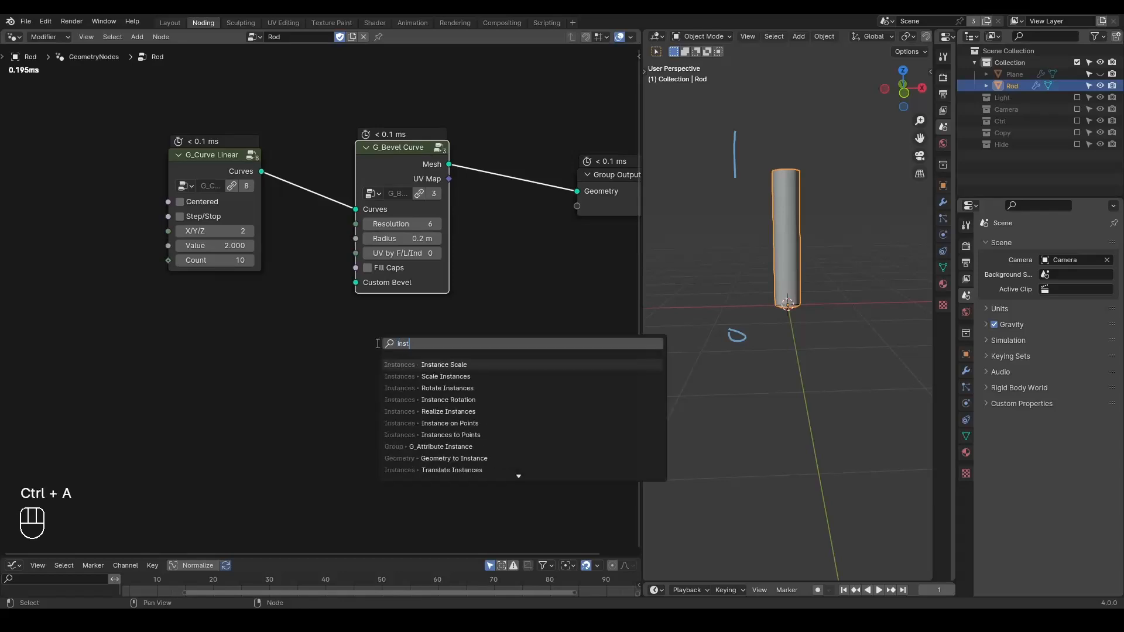
type("ance on poin")
key("Return")
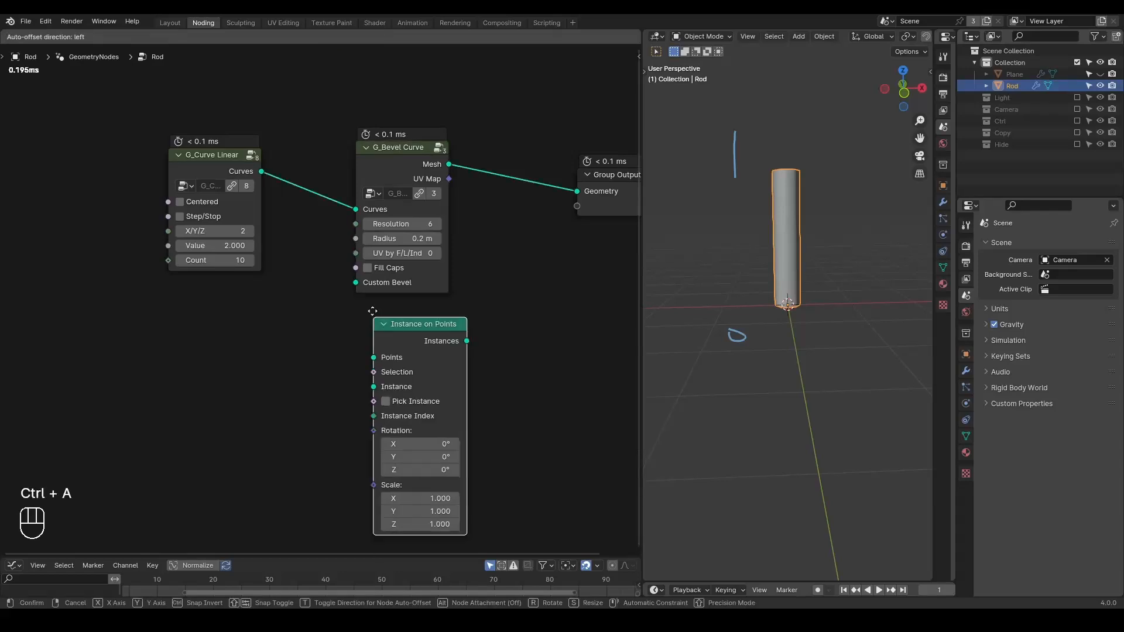
left_click(374, 309)
right_click_drag(259, 202, 373, 347, "alt")
Add a UV Sphere node and connect its mesh to the Instance input of Instance on Points.
middle_click_drag(287, 378, 333, 343)
key("ctrl+a")
type("uv sph")
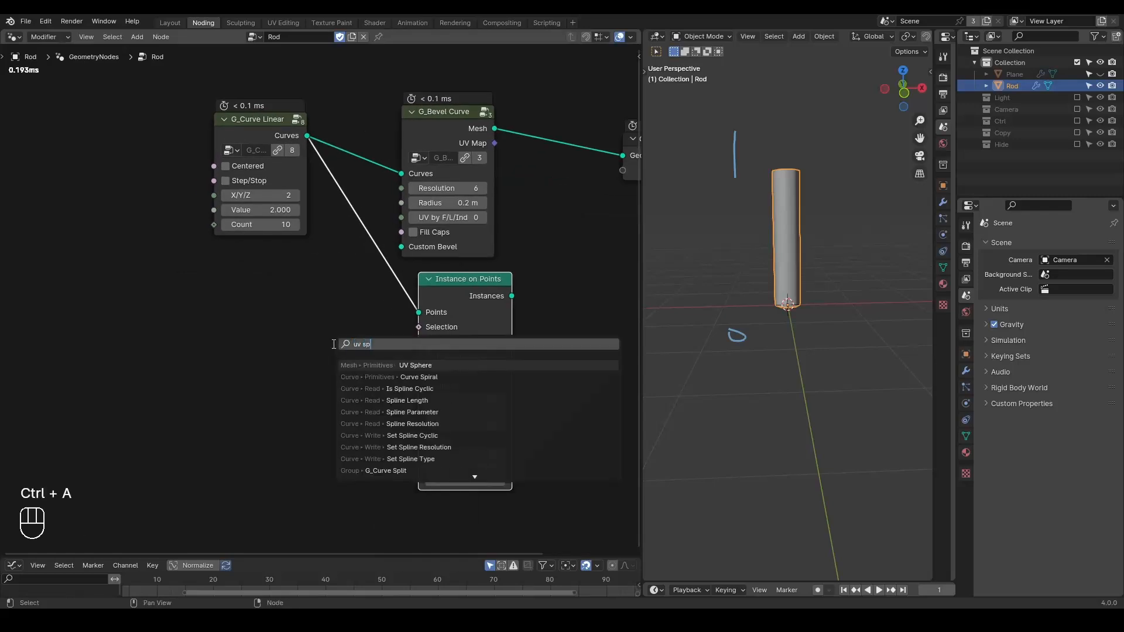
key("Return")
left_click(311, 367)
left_click_drag(311, 363, 419, 341)
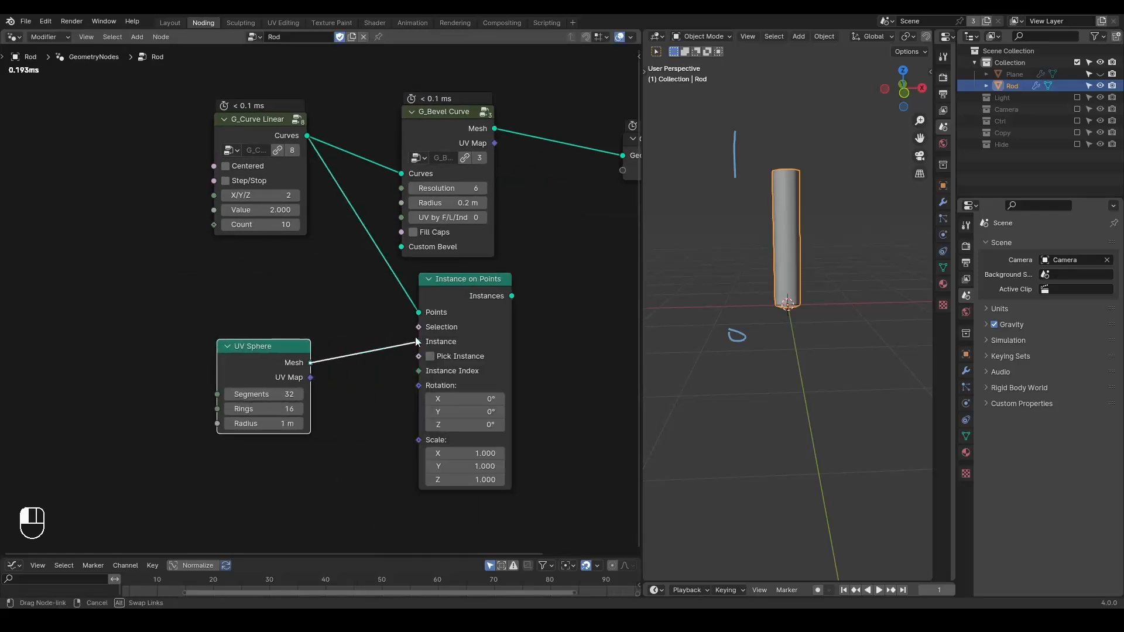
Route Instance on Points to the Group Output, set the UV Sphere's Rings to 32 and spread the source nodes apart.
left_click(472, 288, "alt+shift")
left_click(263, 409)
type("32")
key("Return")
left_click_drag(287, 371, 227, 371)
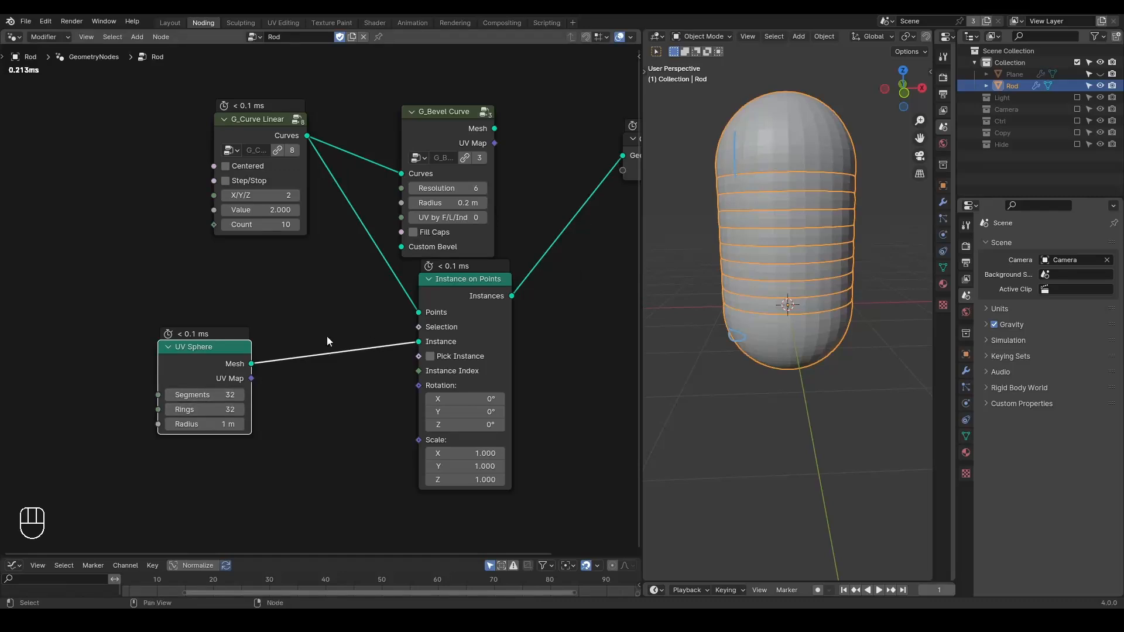
left_click_drag(276, 129, 166, 117)
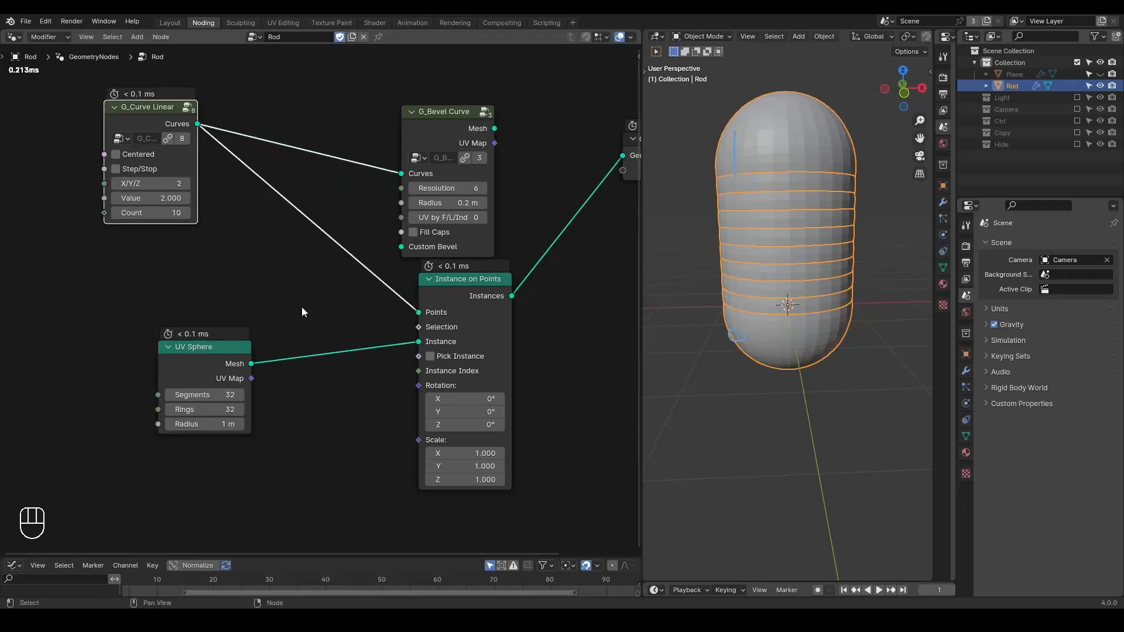
Add an Endpoint Selection node and connect it to the Selection input of Instance on Points.
key("ctrl+a")
type("endpo")
key("Return")
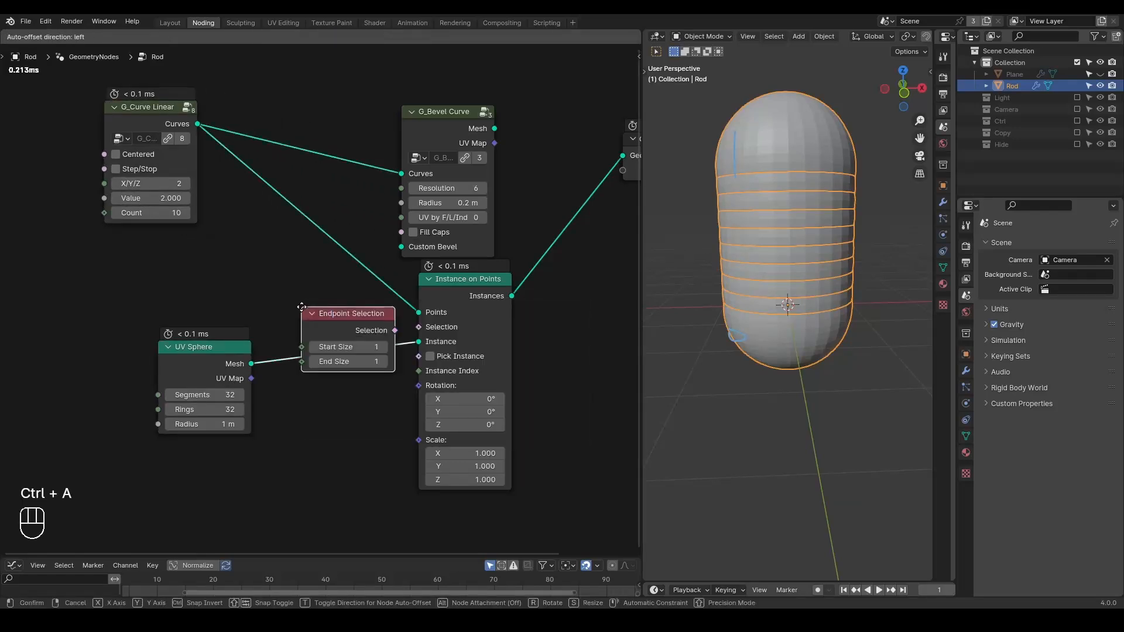
left_click(222, 299)
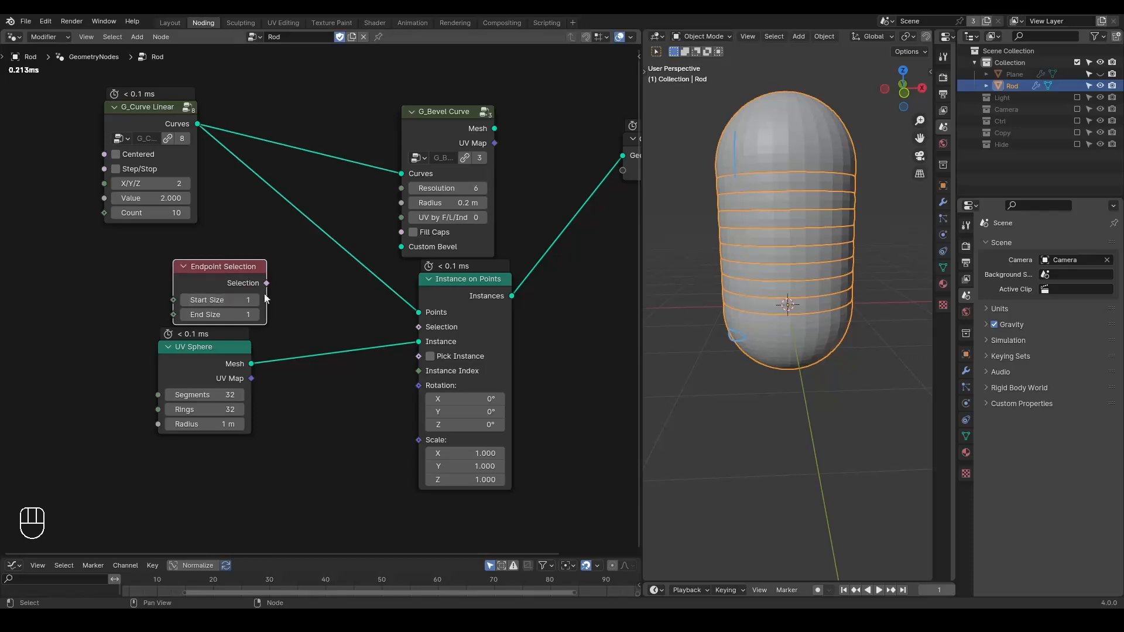
left_click_drag(266, 282, 418, 326)
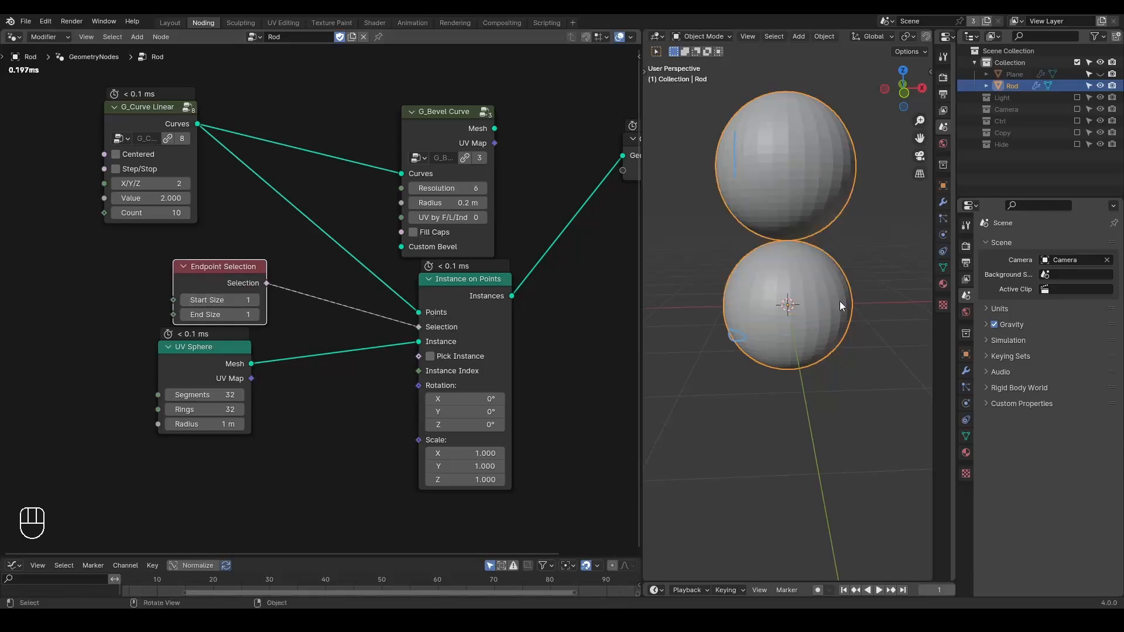
Combine the G_Bevel Curve mesh and the sphere instances with a Join Geometry node before the Group Output, and turn on X-ray.
middle_click_drag(559, 221, 480, 242)
key("ctrl+a")
type("join")
key("Return")
left_click(410, 245)
right_click_drag(355, 136, 442, 243, "alt")
left_click_drag(374, 148, 300, 133)
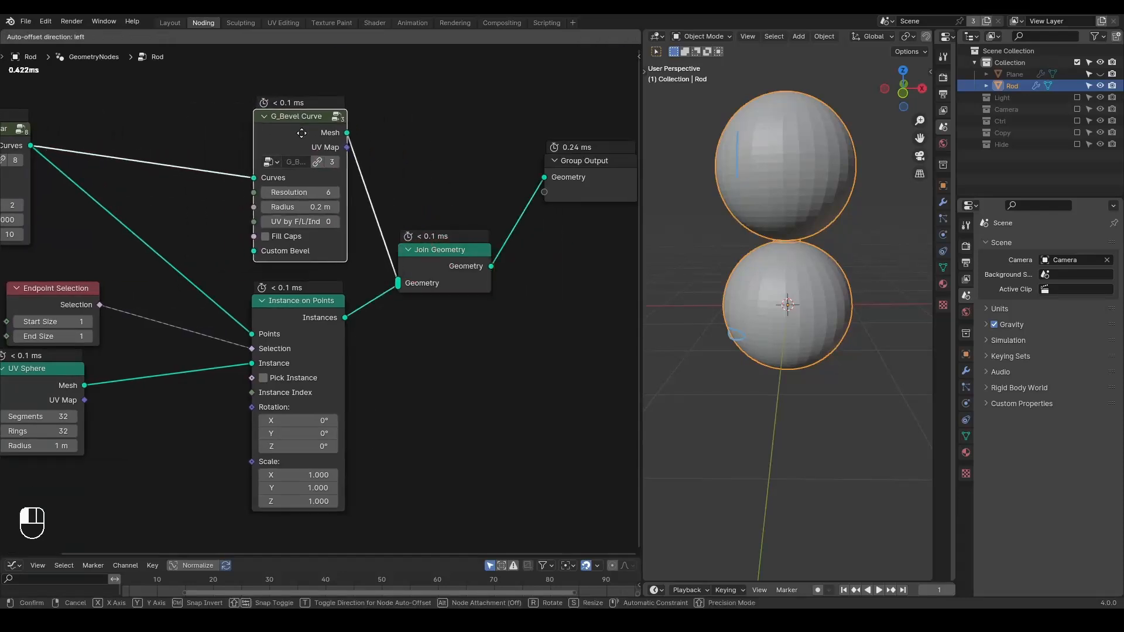
left_click(301, 133)
middle_click_drag(301, 133, 320, 107)
key("alt+z")
Add a G_Value Precision node and connect its value to the Radius of both G_Bevel Curve and UV Sphere.
middle_click_drag(114, 200, 244, 199)
key("ctrl+a")
type("value prec")
key("Return")
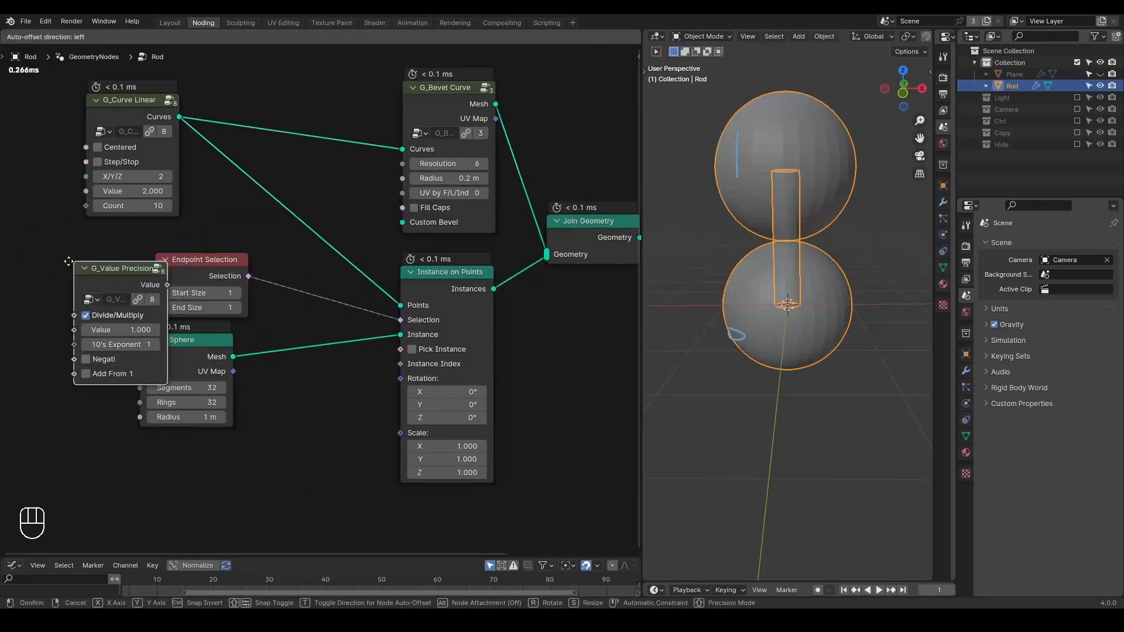
left_click(16, 261)
middle_click_drag(129, 253, 187, 231)
left_click_drag(125, 242, 461, 155)
left_click_drag(109, 267, 197, 395)
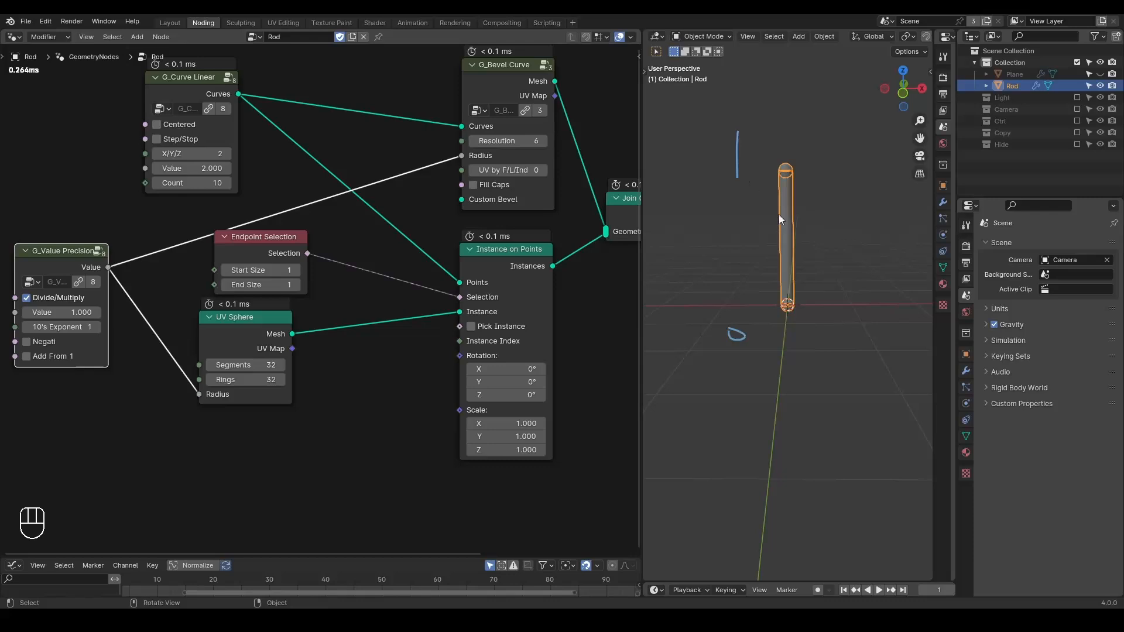
Turn off X-ray, deselect the rod and set the G_Bevel Curve resolution to 32.
key("alt+z")
middle_click_drag(819, 184, 798, 297, "shift")
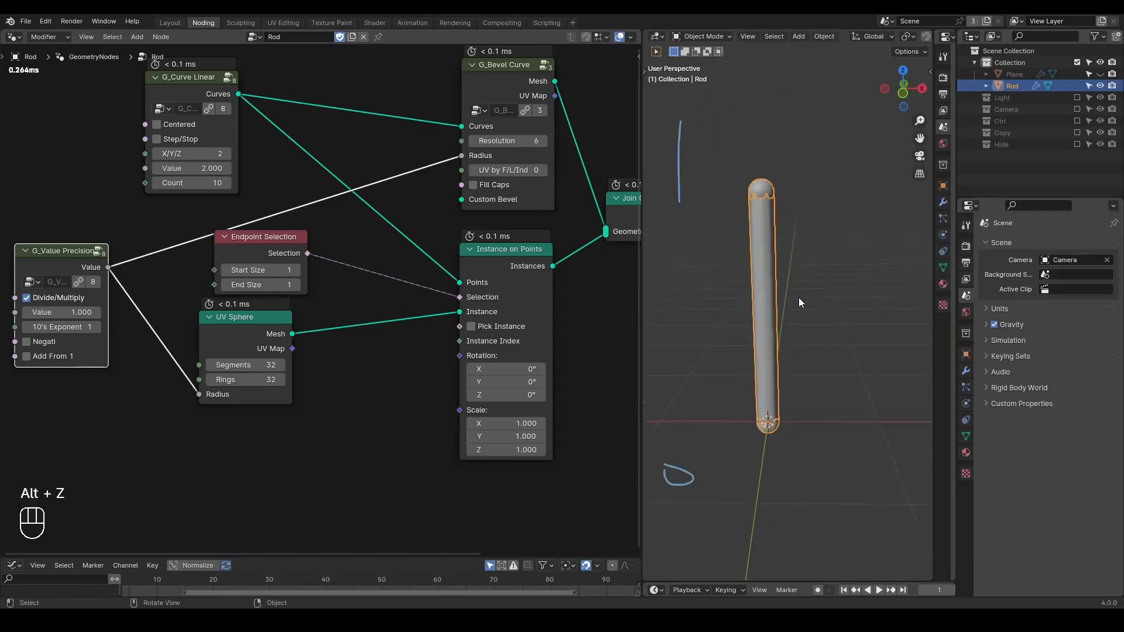
scroll(798, 297, "up", 1)
left_click(830, 210)
left_click(507, 140)
type("32")
key("Return")
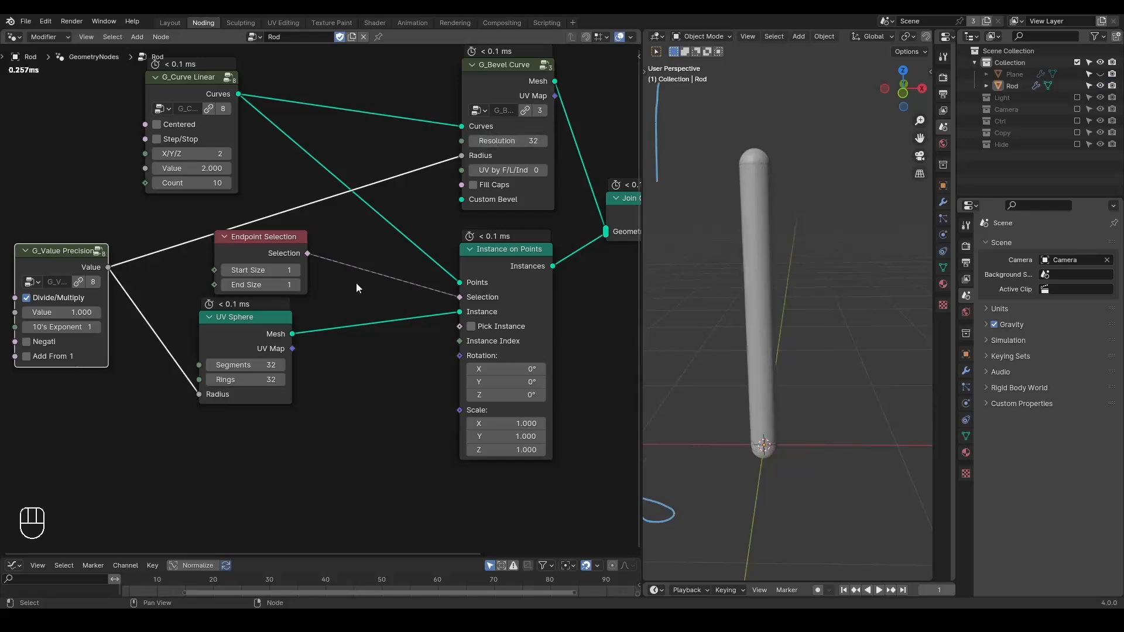
Turn on X-ray, select the rod and erase the annotation strokes around its lower end.
middle_click_drag(765, 268, 775, 241)
mouse_move(775, 344)
middle_mouse_down("shift")
mouse_move(796, 187)
mouse_move(798, 205)
middle_mouse_up("shift")
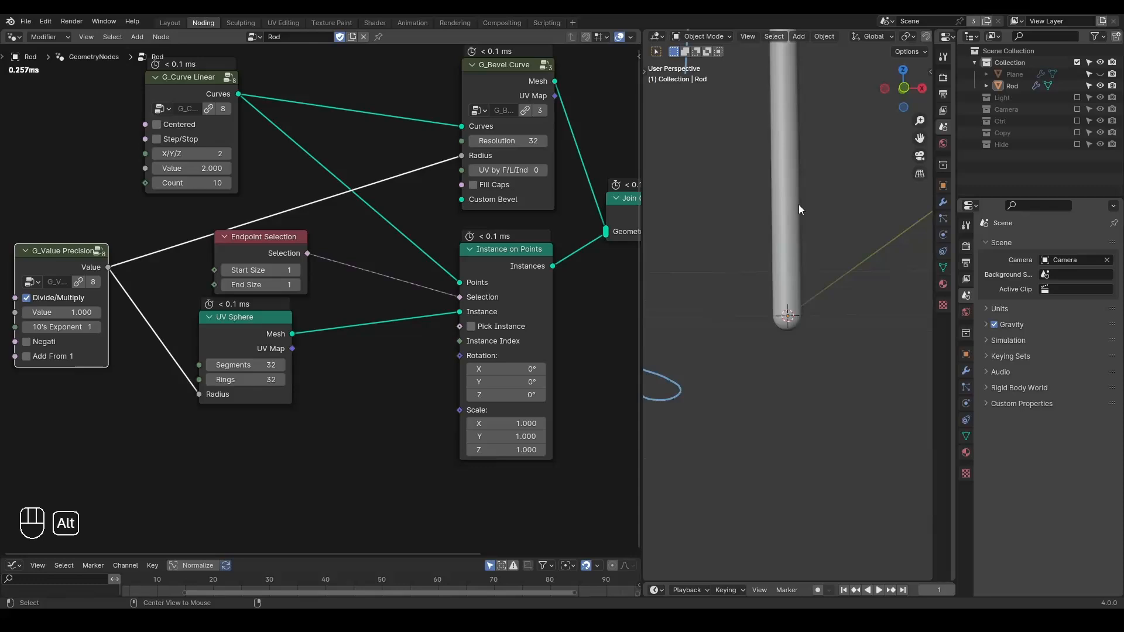
key("alt+z")
left_click(791, 322)
key("d")
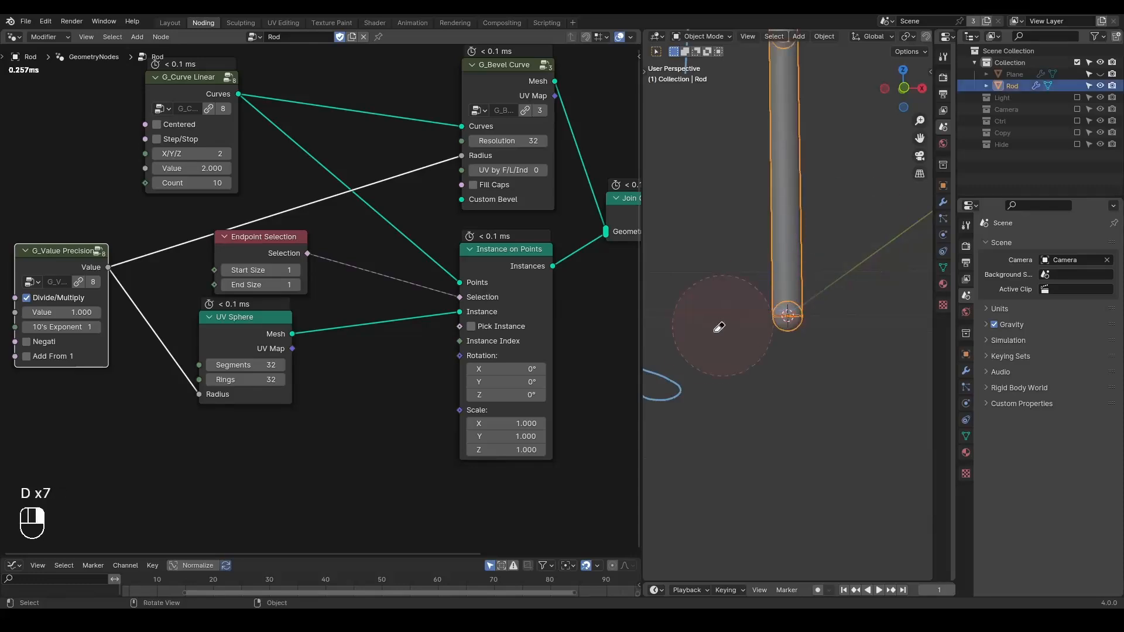
right_click_drag(715, 331, 778, 299)
Add a Delete Geometry node below the UV Sphere and send the sphere directly to the Group Output.
middle_click_drag(374, 318, 432, 240)
scroll(399, 296, "down", 2)
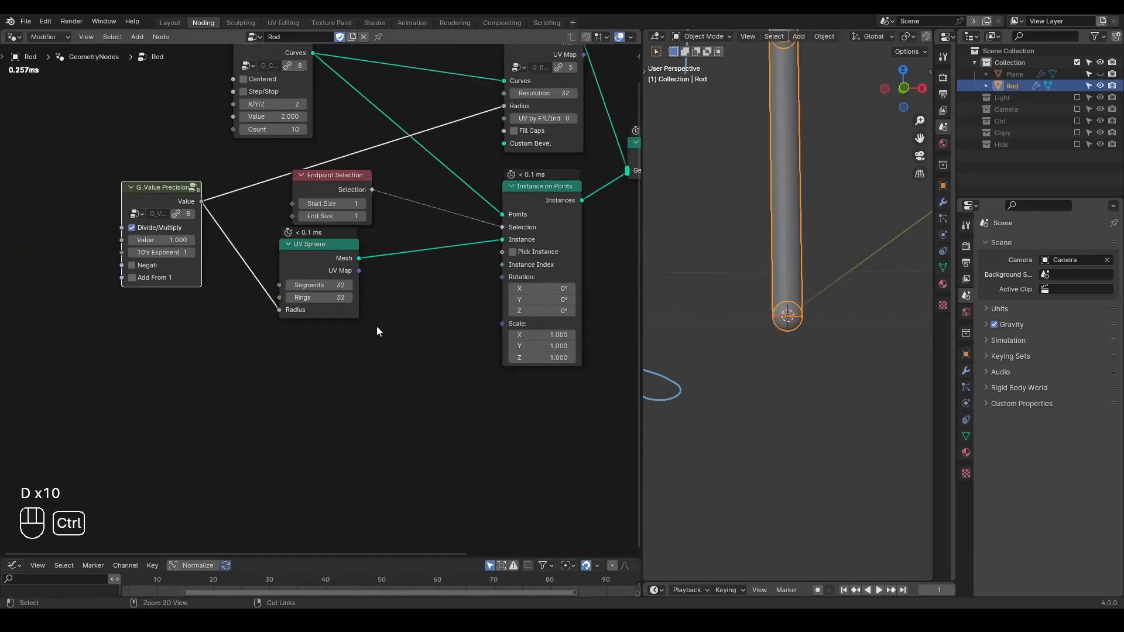
key("ctrl+a")
type("delete geo")
key("Return")
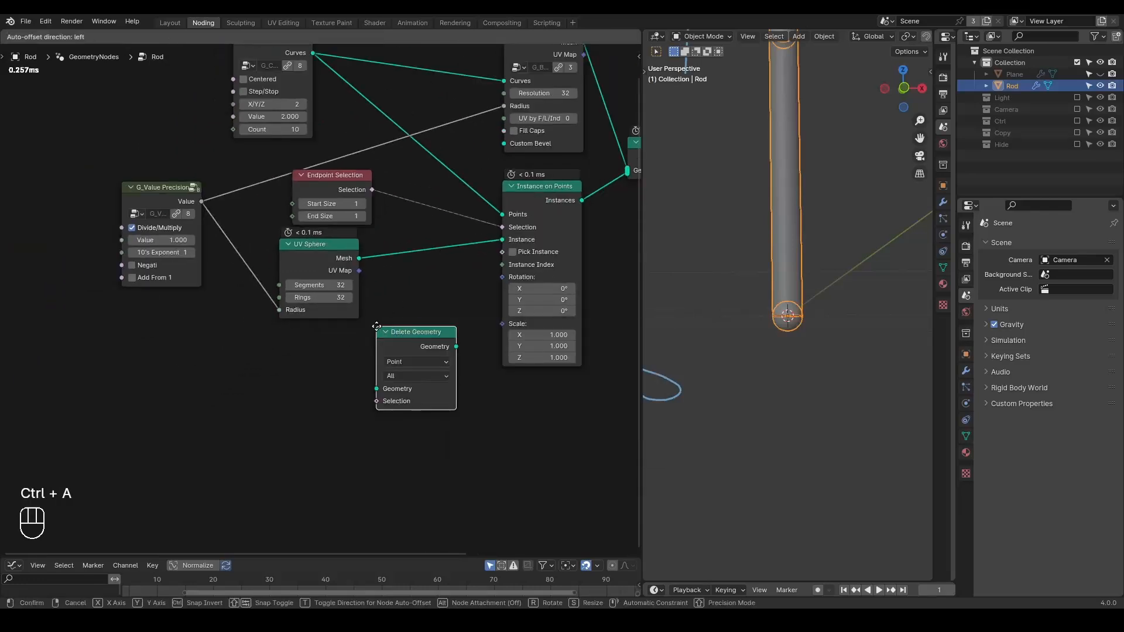
left_click(376, 327)
left_click(322, 271, "alt+shift")
Add a reroute on the UV Sphere's outgoing links and place Delete Geometry between the sphere and the reroute.
left_click_drag(420, 339, 418, 303)
left_click_drag(315, 256, 277, 272)
right_click_drag(361, 251, 375, 280, "shift")
key("g")
left_click(477, 273)
left_click_drag(414, 297, 385, 252)
Add a Position node feeding a Separate XYZ node below the UV Sphere.
middle_click_drag(307, 403, 381, 377)
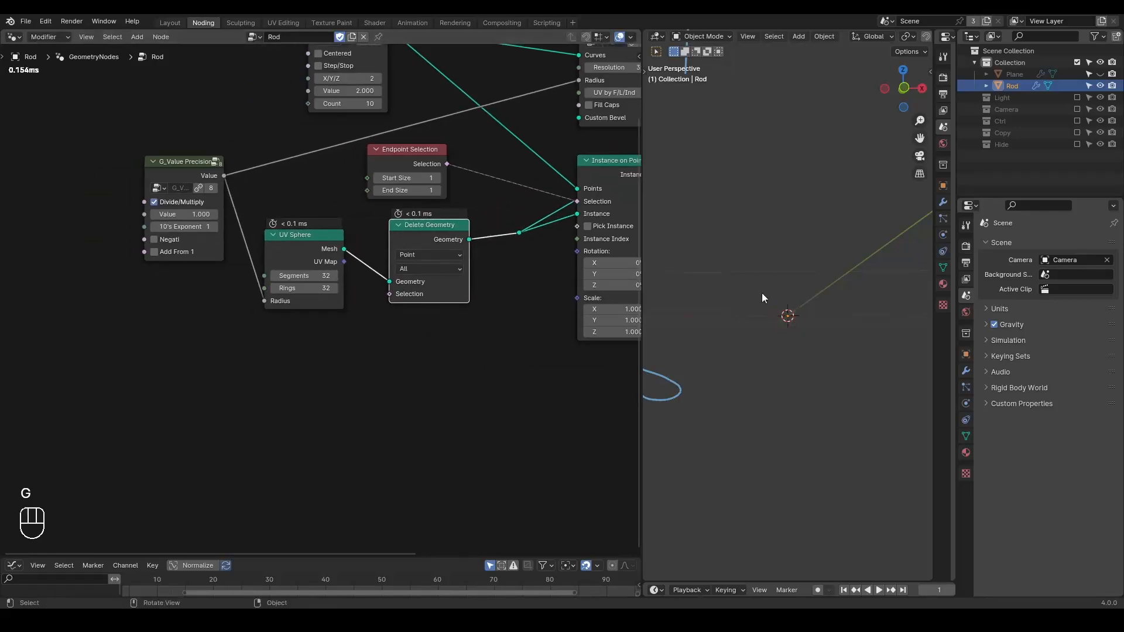
key("ctrl+a")
type("pos")
key("Return")
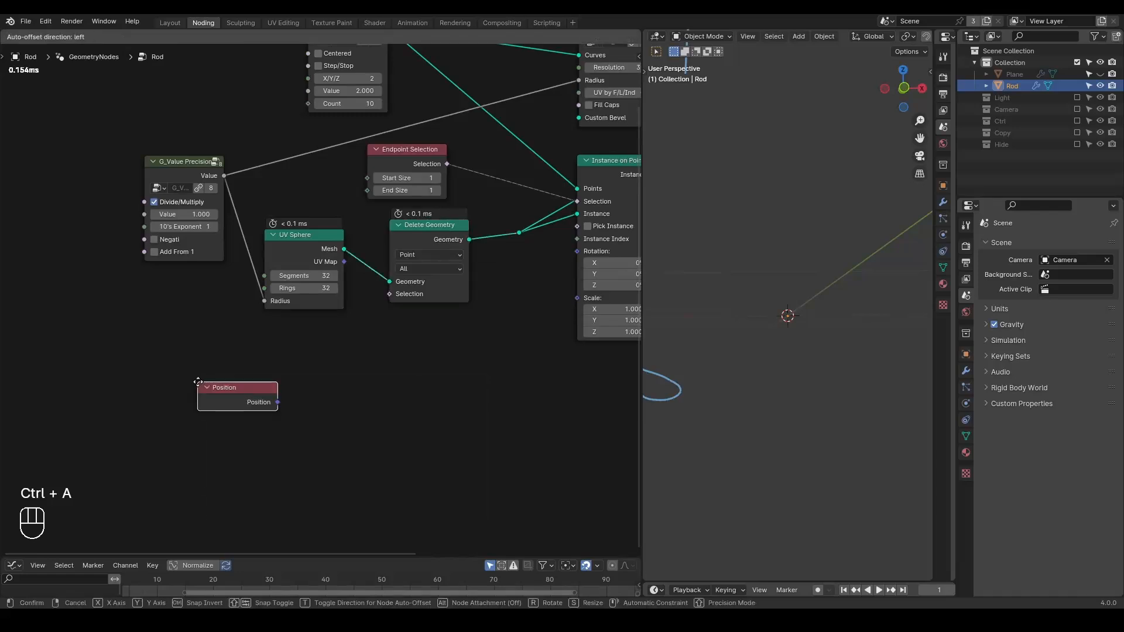
left_click(111, 367)
key("ctrl+a")
type("separa")
key("Return")
left_click(113, 371)
Feed the Separate XYZ Z output through a Greater Than node into the Selection of Delete Geometry.
left_click_drag(192, 404, 275, 392)
type("greater")
key("Return")
left_click(273, 377)
left_click_drag(316, 367, 388, 296)
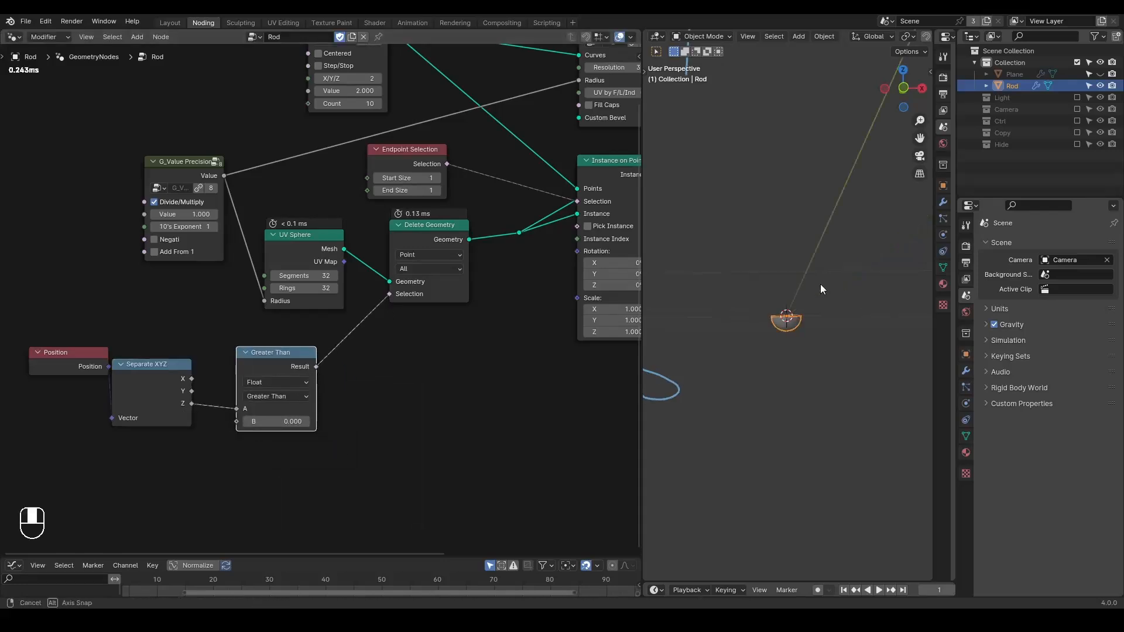
middle_click_drag(823, 285, 804, 320)
left_click_drag(149, 374, 172, 364)
Reconnect Join Geometry to the Group Output and reposition the nodes around it.
middle_click_drag(556, 134, 226, 350)
left_click(419, 335, "alt+shift")
left_click_drag(537, 158, 458, 295, "shift")
key("g")
left_click(501, 405)
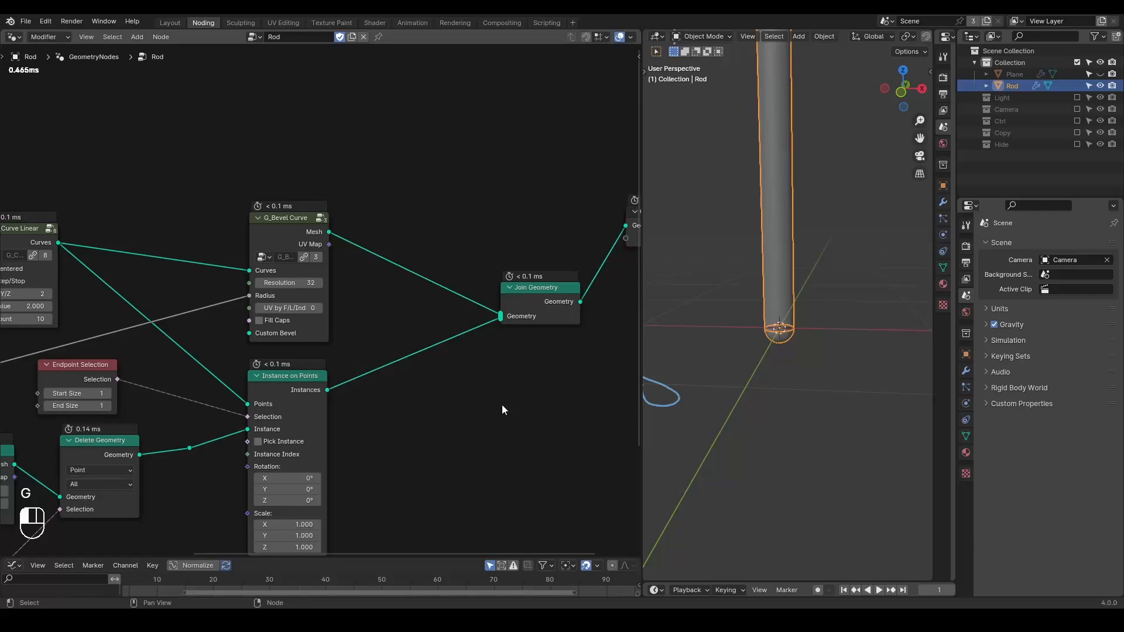
Insert a Realize Instances node between Instance on Points and Join Geometry, and move the Group Output farther away.
middle_click_drag(501, 405, 482, 341)
key("ctrl+a")
type("realize")
key("Return")
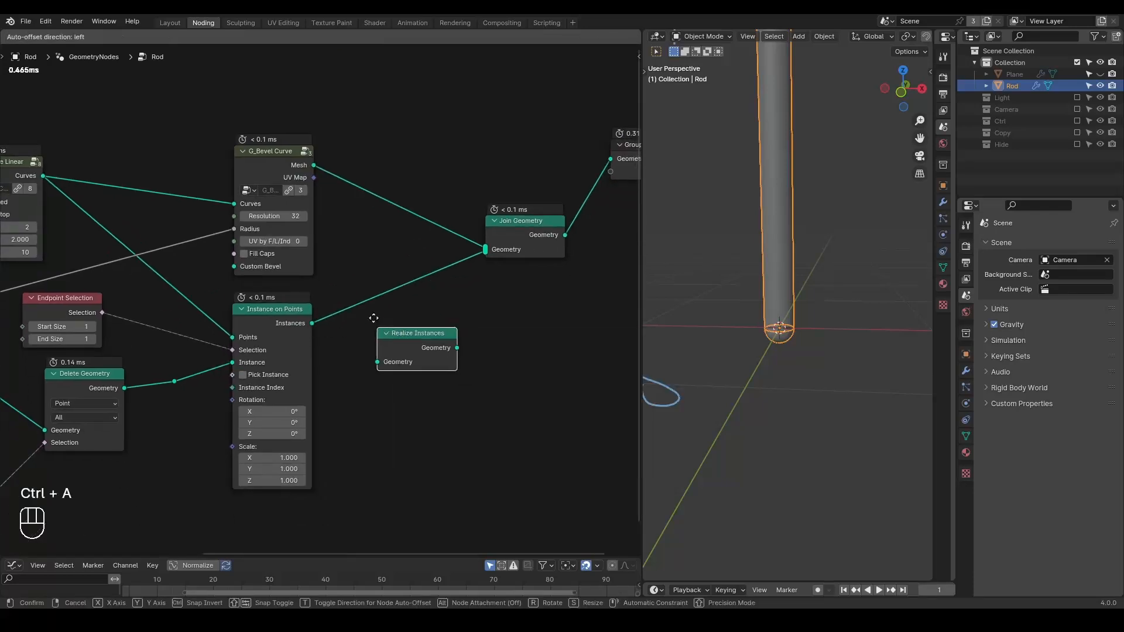
left_click(361, 288)
middle_click_drag(568, 366, 371, 357)
left_click_drag(462, 167, 627, 192)
middle_click_drag(306, 290, 413, 257)
scroll(366, 311, "up", 1)
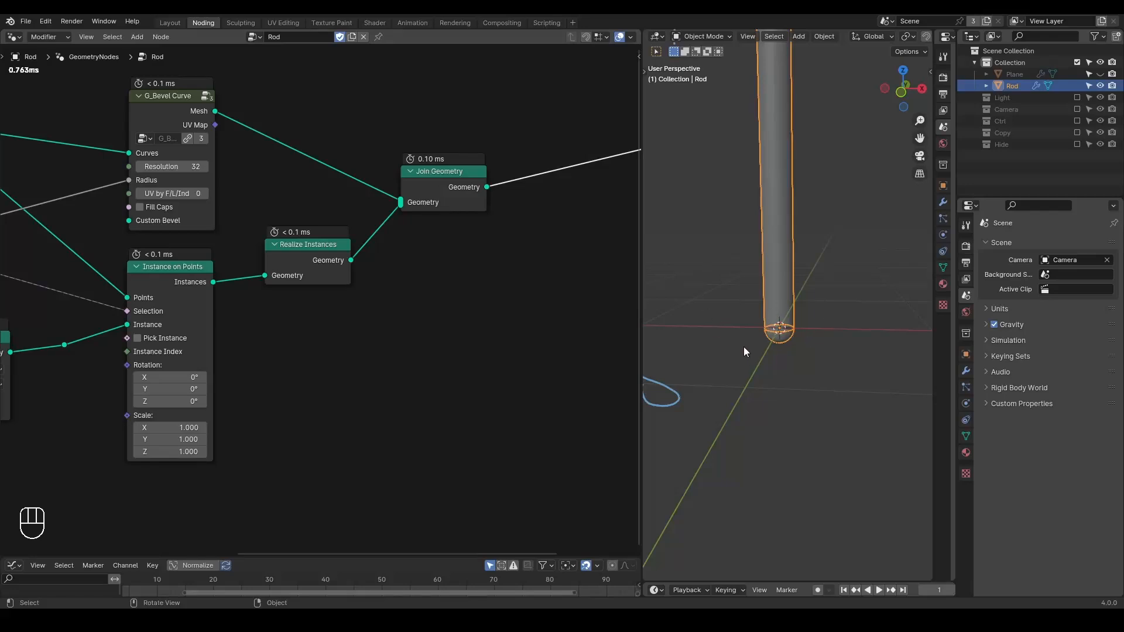
Erase the leftover blue annotation strokes beside the rod.
middle_click_drag(743, 347, 740, 368)
key("d")
mouse_move(646, 438)
right_mouse_down()
mouse_move(652, 125)
mouse_move(696, 144)
right_mouse_up()
middle_click_drag(727, 199, 719, 265, "shift")
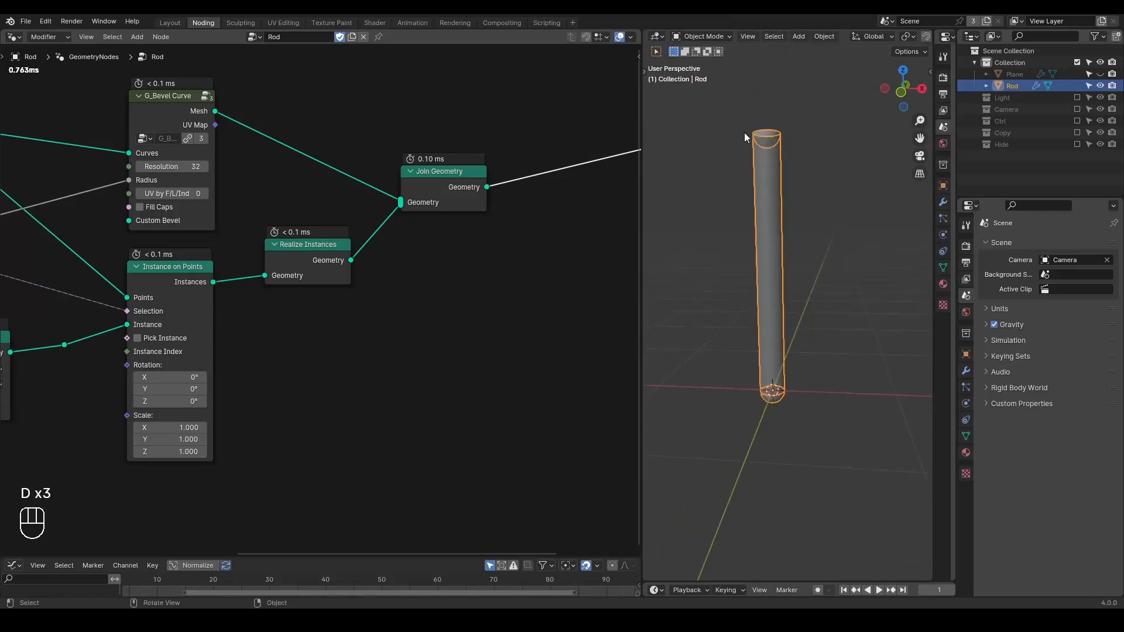
Circle the rod's upper end with an annotation, turn off X-ray and erase the mark.
mouse_move(746, 114)
left_mouse_down()
mouse_move(729, 171)
mouse_move(756, 103)
left_mouse_up()
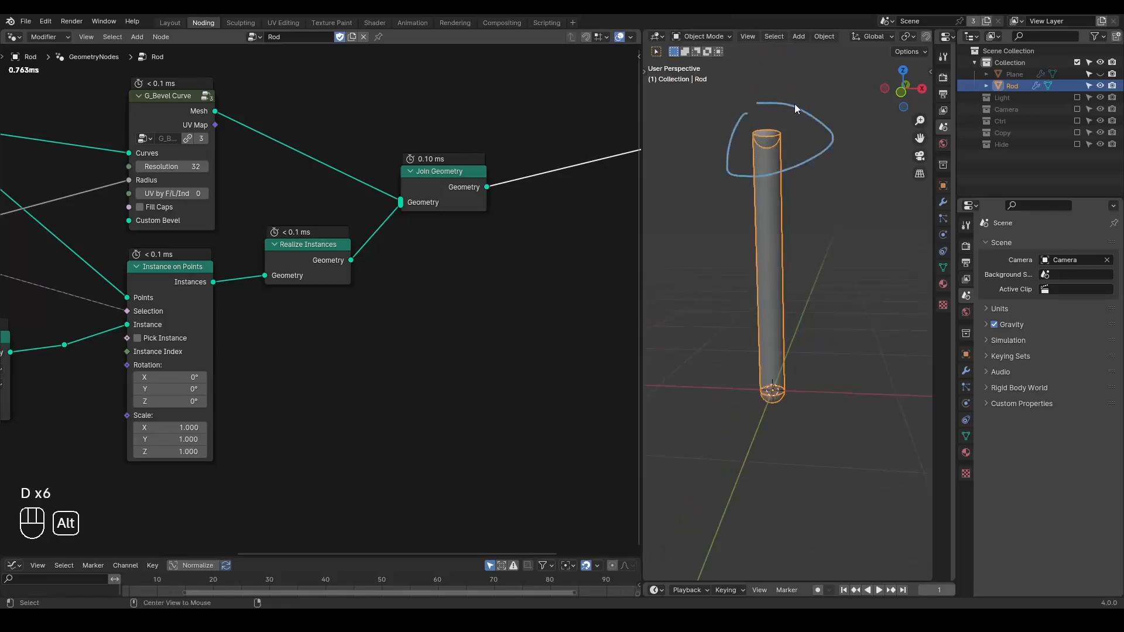
key("alt+z")
right_click_drag(850, 90, 794, 81)
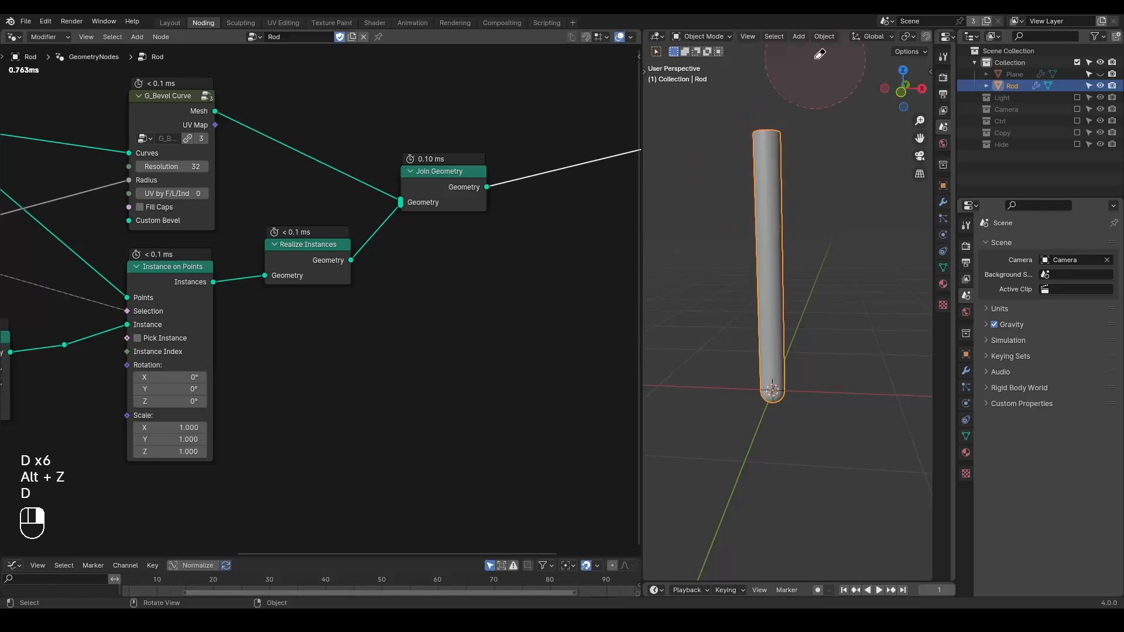
mouse_move(792, 104)
middle_mouse_down()
mouse_move(792, 205)
mouse_move(822, 135)
middle_mouse_up()
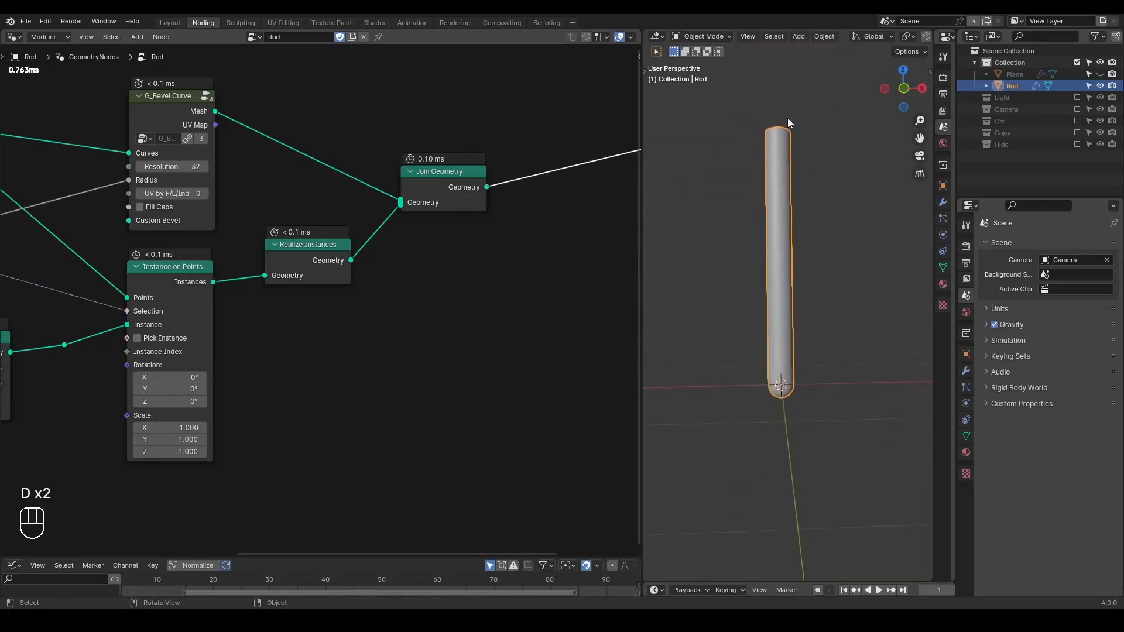
Try other length and radius values for the rod, restoring the G_Curve Linear Value to 2.
middle_click_drag(47, 368, 489, 335)
mouse_move(330, 159)
left_mouse_down()
mouse_move(376, 158)
mouse_move(300, 158)
mouse_move(330, 159)
left_mouse_up()
left_click(329, 158)
type("2")
key("Return")
left_click_drag(141, 297, 252, 298)
left_click(148, 297)
key("Return")
Insert a Merge by Distance node after Join Geometry.
middle_click_drag(421, 254, 80, 327)
middle_click_drag(487, 288, 342, 259)
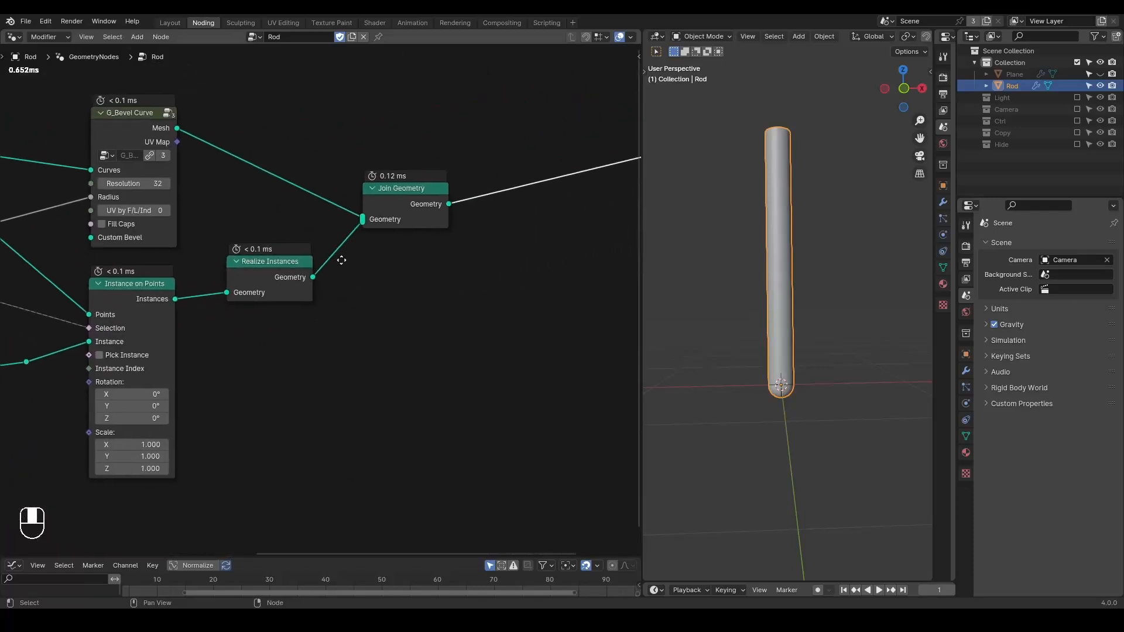
scroll(511, 219, "down", 1)
key("ctrl+a")
type("merge")
key("Return")
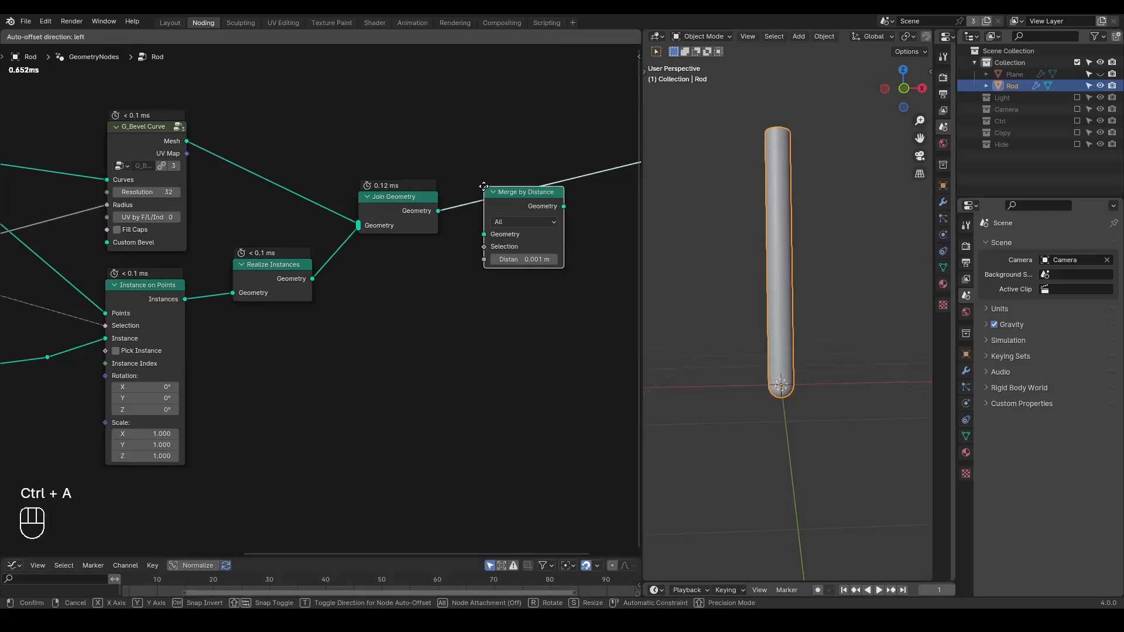
left_click(484, 179)
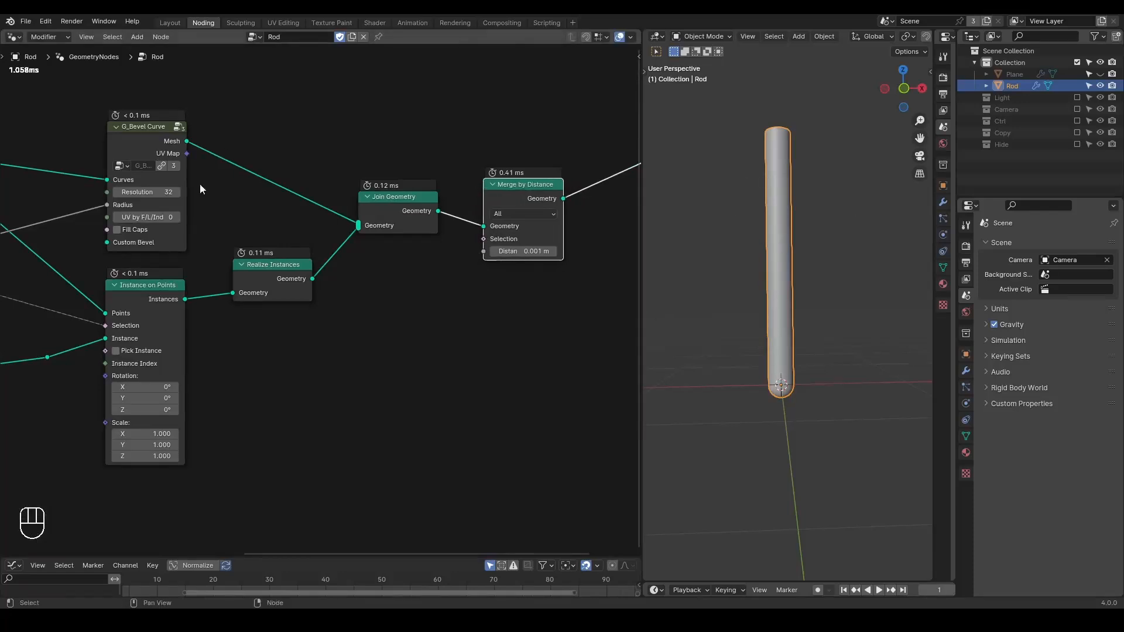
Insert a Set Shade Smooth node between Merge by Distance and the Group Output.
middle_click_drag(402, 307, 316, 295)
middle_click_drag(538, 161, 475, 175)
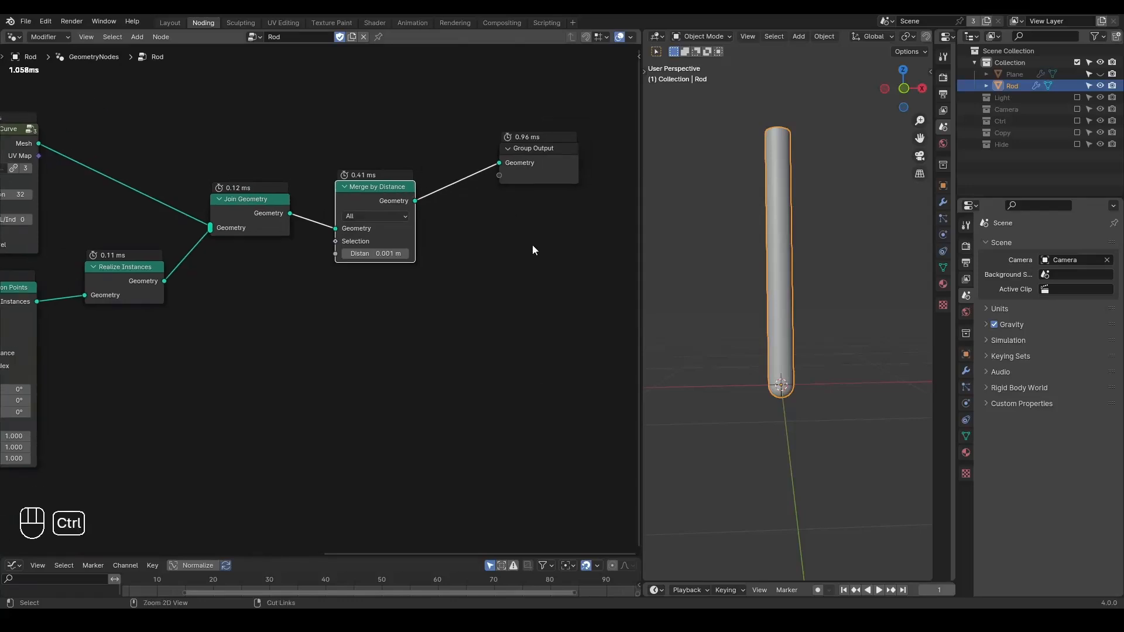
key("ctrl+a")
type("set shad")
key("Return")
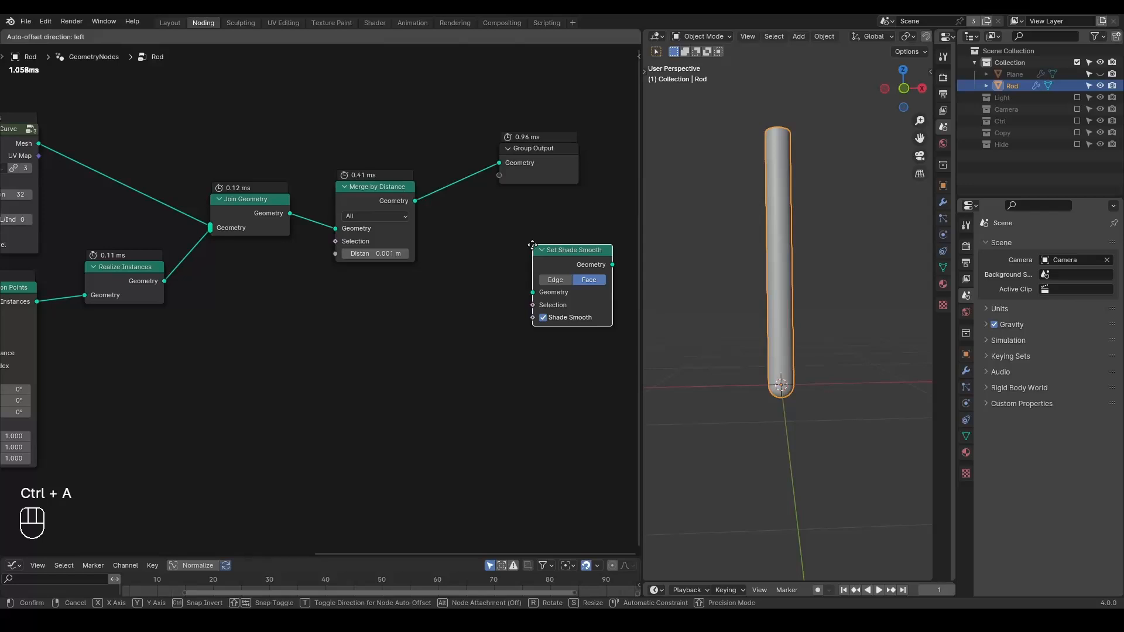
left_click(380, 157)
Mute the Set Shade Smooth node to compare the shading at the rod's lower end.
middle_click_drag(862, 374, 858, 308, "shift")
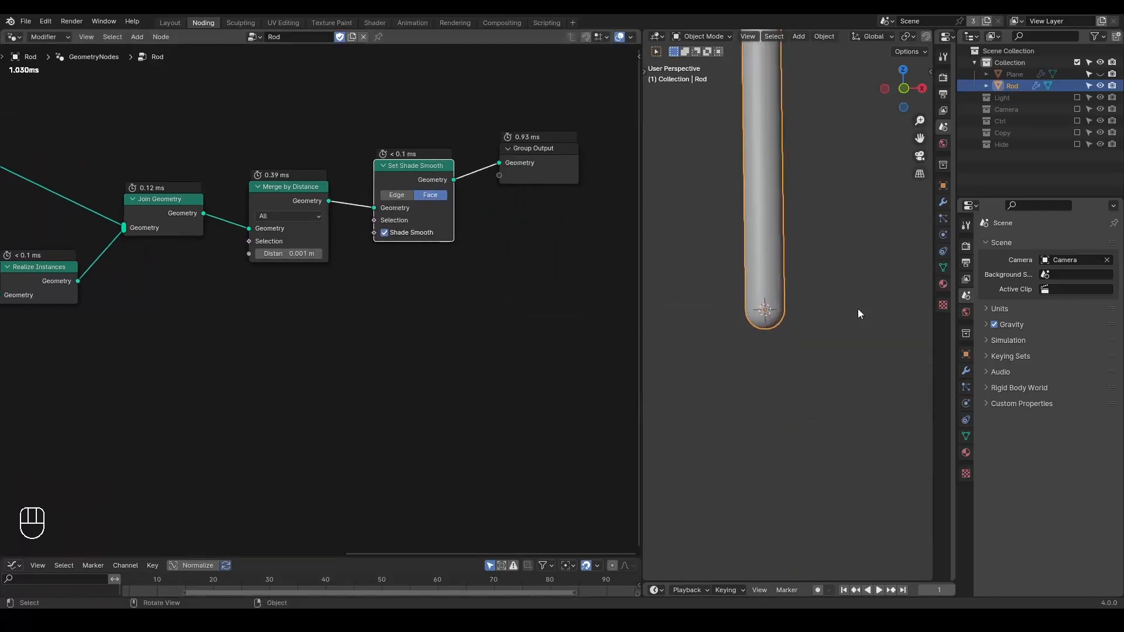
scroll(858, 308, "up", 2)
key("m")
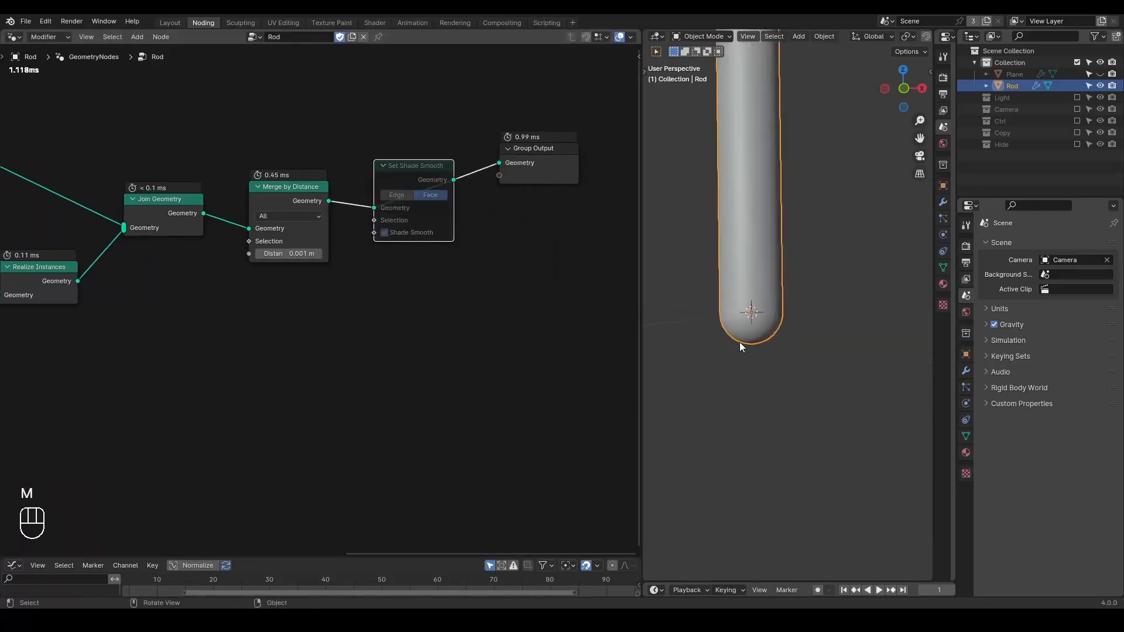
Unmute the Set Shade Smooth node and move the Group Output node farther away to make room between them.
key("m")
middle_click_drag(416, 135, 362, 282)
scroll(362, 282, "down", 1)
left_click_drag(452, 301, 572, 302)
scroll(726, 237, "down", 2)
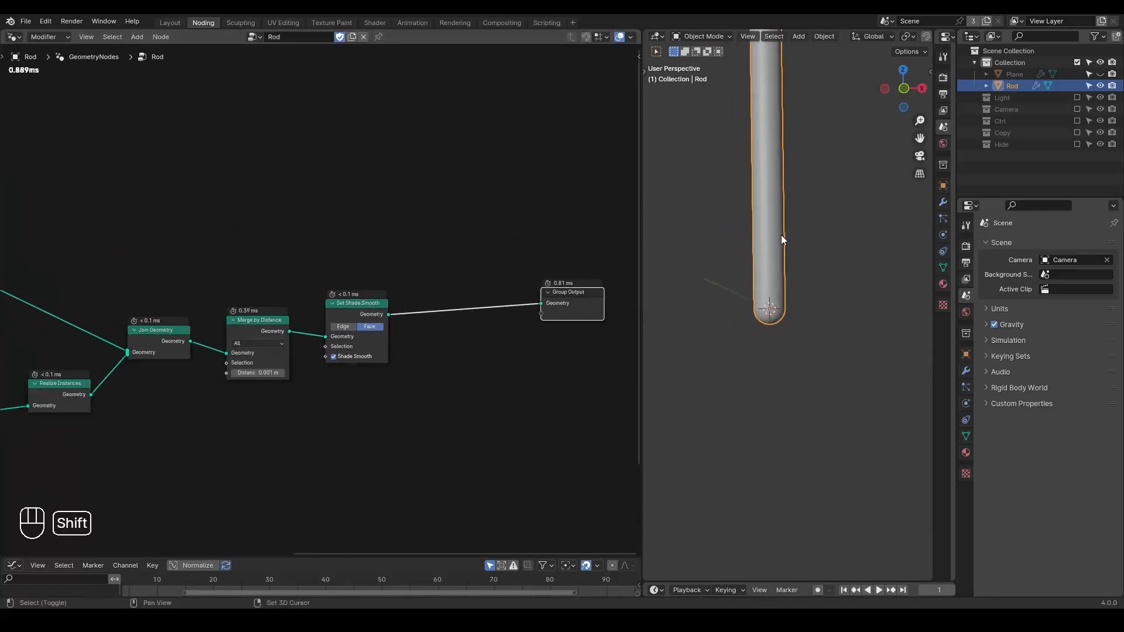
middle_click_drag(780, 234, 792, 286, "shift")
scroll(792, 285, "down", 2)
key("g")
key("g")
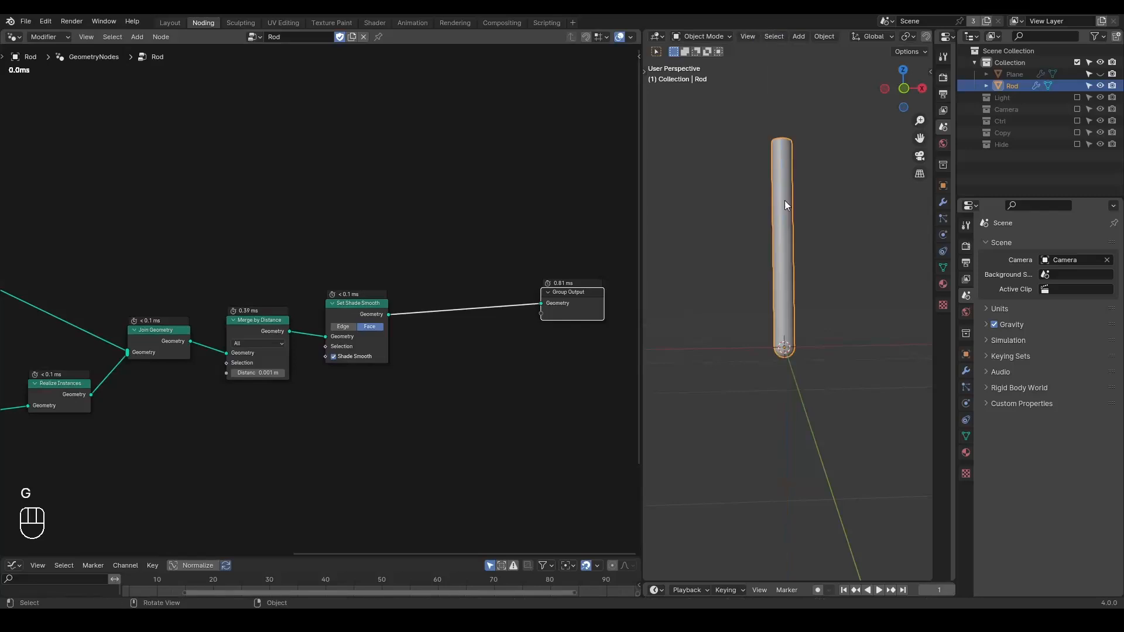
right_click(848, 272)
Insert a G_Parenting node between Set Shade Smooth and the Group Output.
middle_click_drag(509, 313, 441, 241)
key("ctrl+a")
type("parent")
key("Return")
left_click(399, 240)
scroll(420, 420, "up", 2)
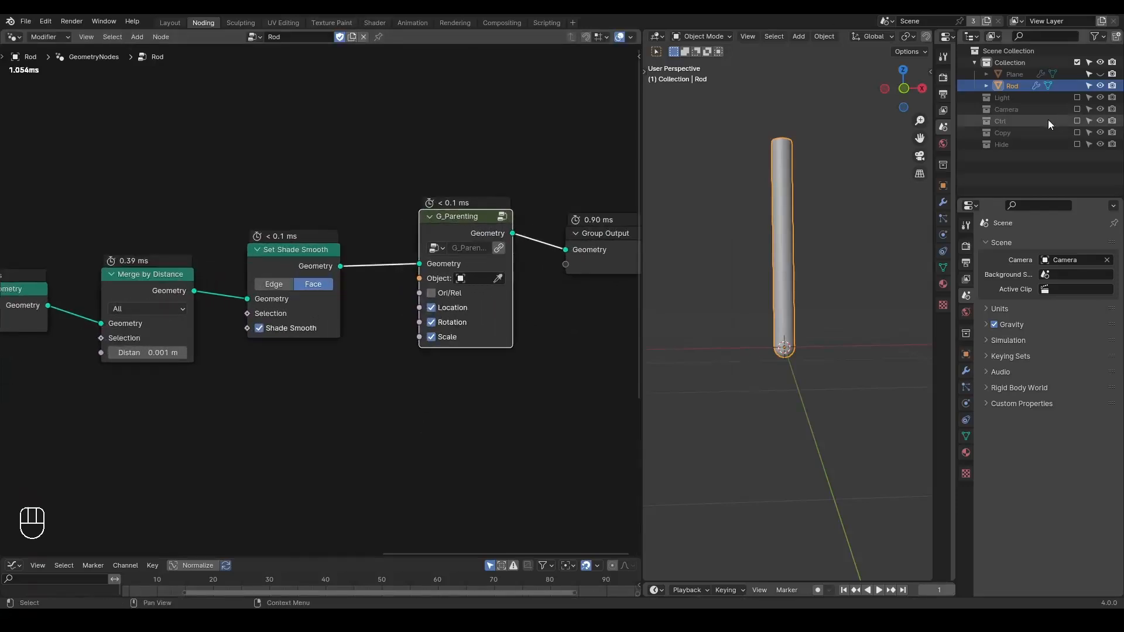
Enable the Ctrl collection and set its Controller empty as the G_Parenting node's Object.
left_click(1077, 123)
left_click(975, 121)
left_click(498, 281)
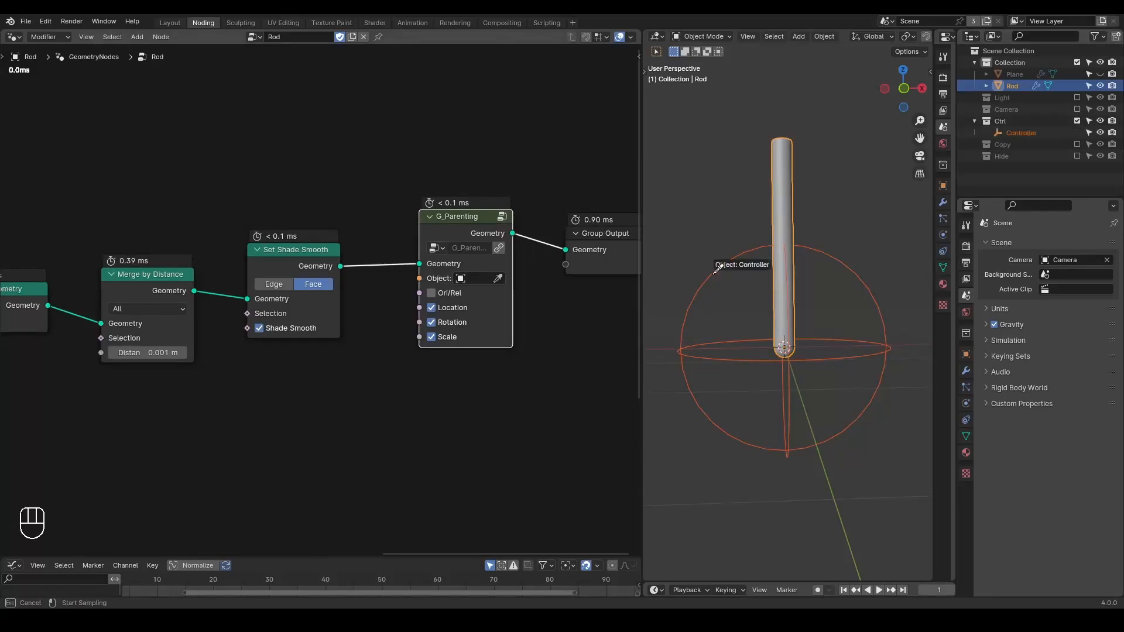
left_click(720, 276)
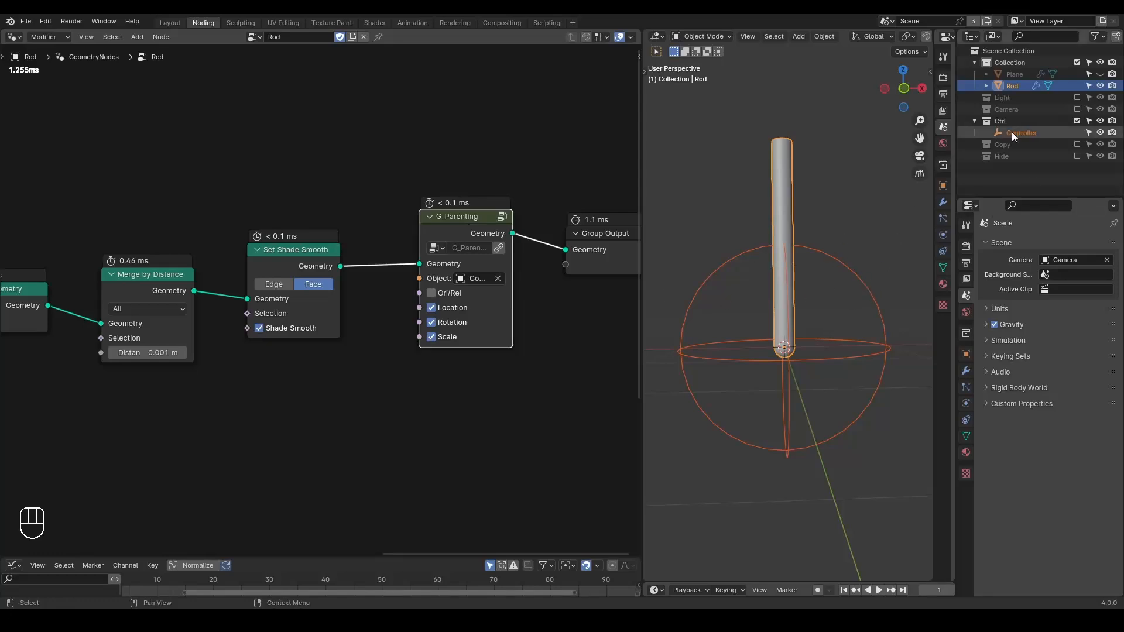
Select the Controller and rotate it about 40° around the global Y axis.
left_click(864, 277)
key("g")
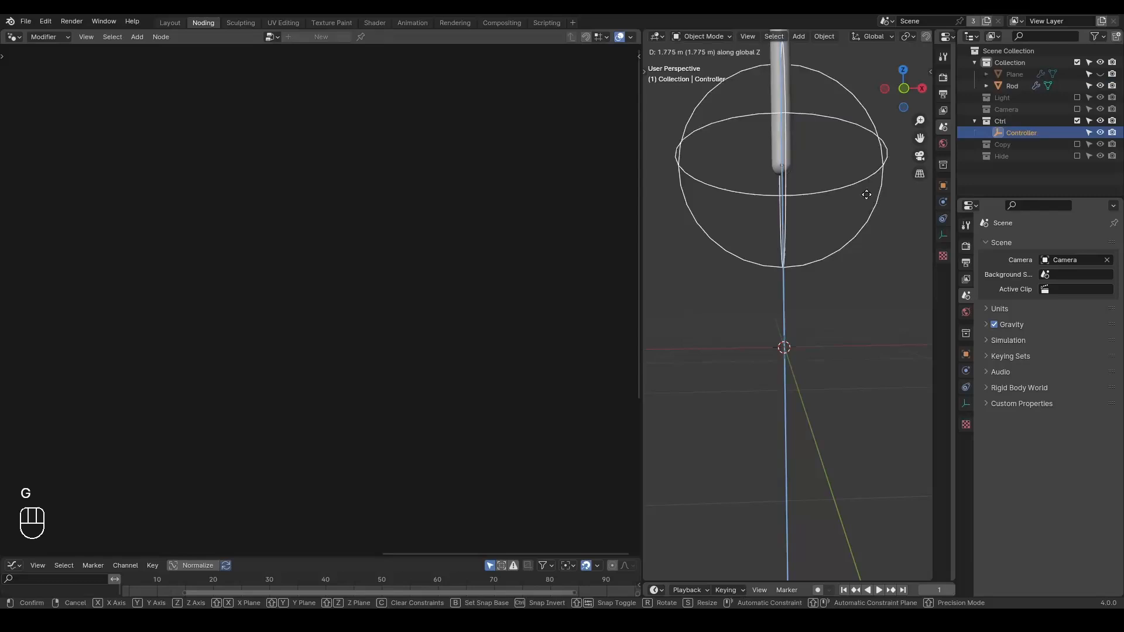
right_click(883, 254)
key("r")
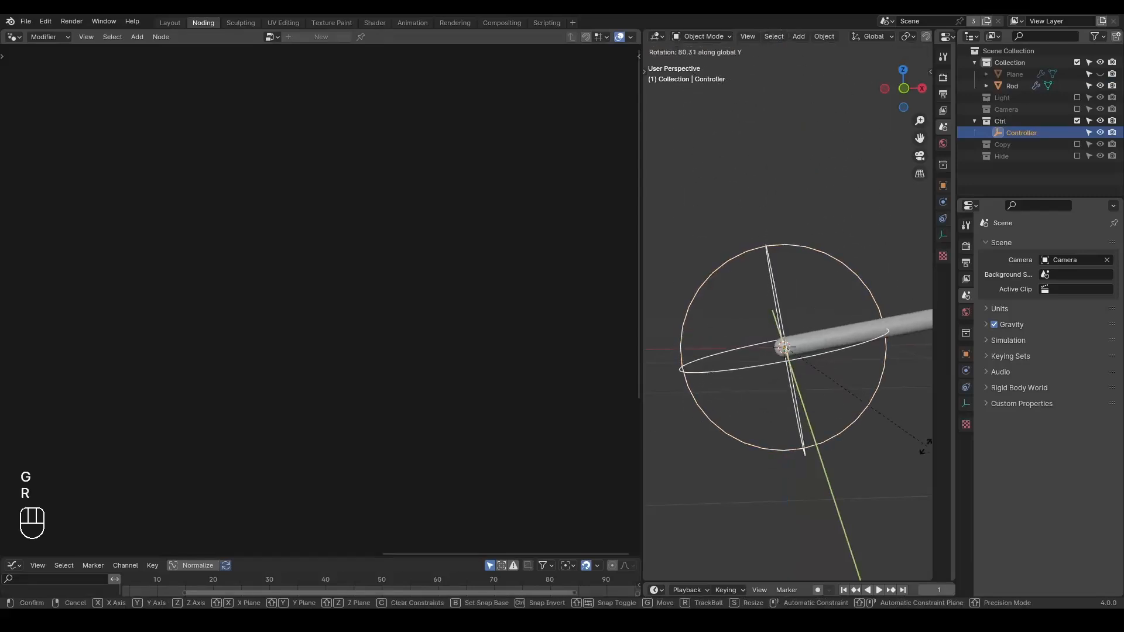
left_click(866, 403)
Raise the Controller along the global Z axis to about 0.98 m.
key("g")
key("z")
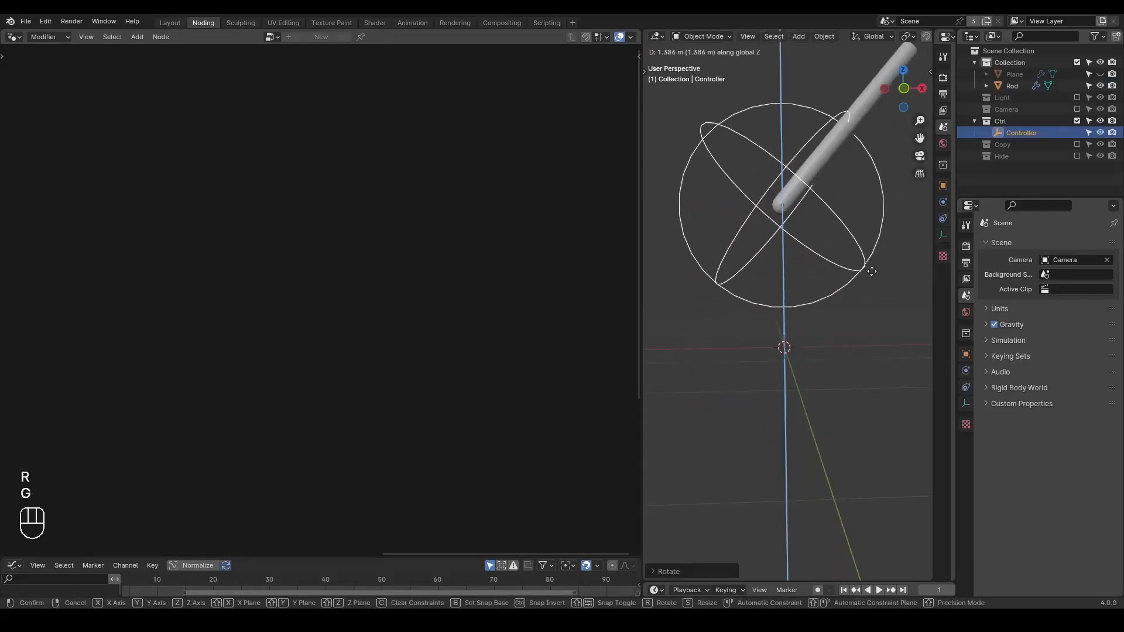
left_click(876, 303)
middle_click_drag(866, 302, 859, 357, "shift")
scroll(860, 357, "down", 1)
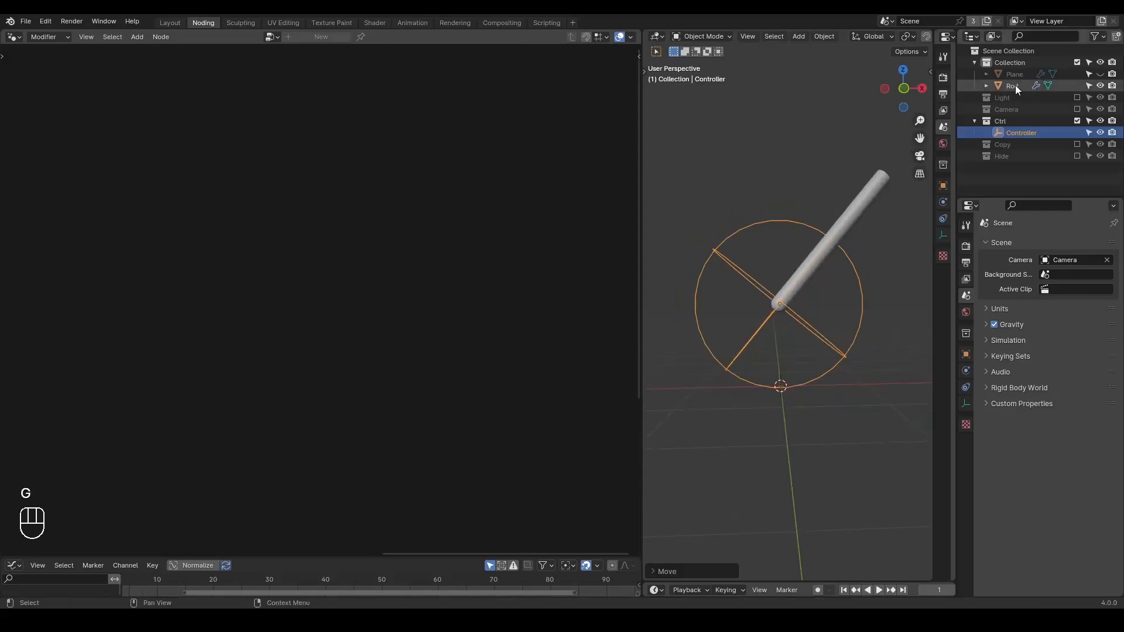
Show the Plane instead of the Rod, and pin the Plane's node tree before reselecting the Controller.
left_click(1099, 86)
left_click(1097, 75)
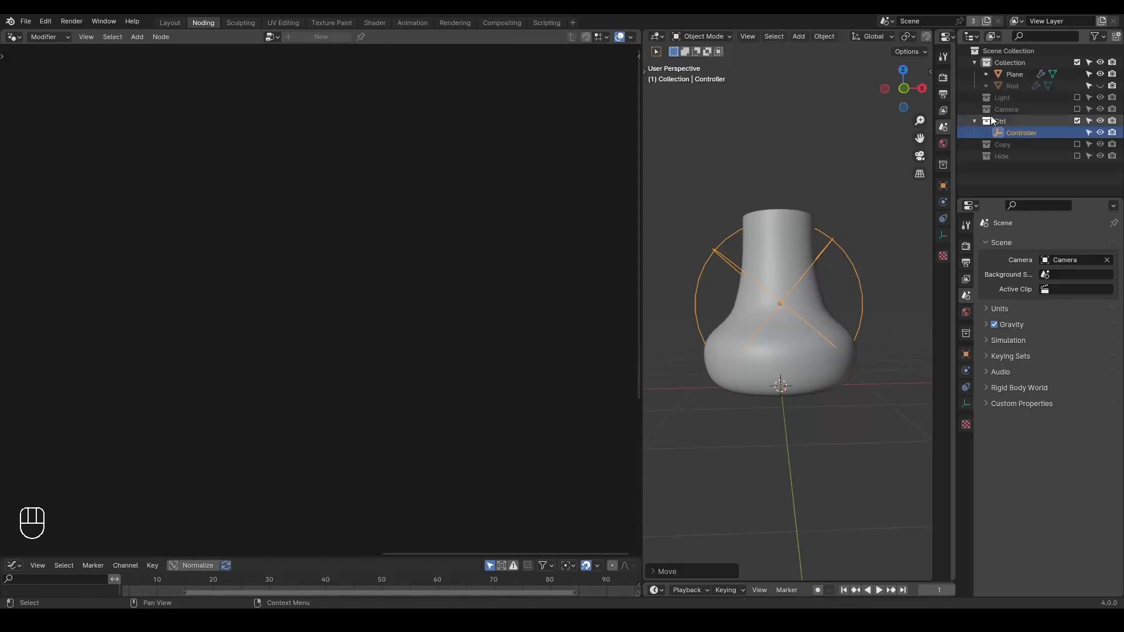
left_click(1013, 75)
left_click(378, 36)
left_click(998, 134)
key("g")
key("z")
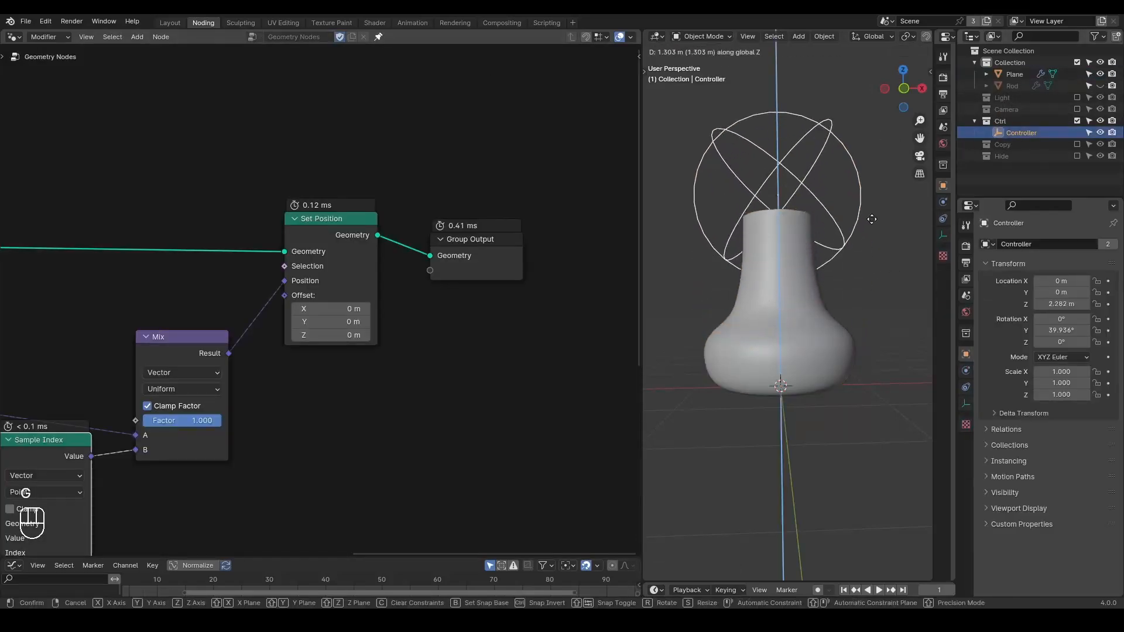
left_click(860, 227)
Show the Rod again and move the Controller beside the pot's neck, to about X 1.05 m and Z 1.61 m.
left_click(1101, 85)
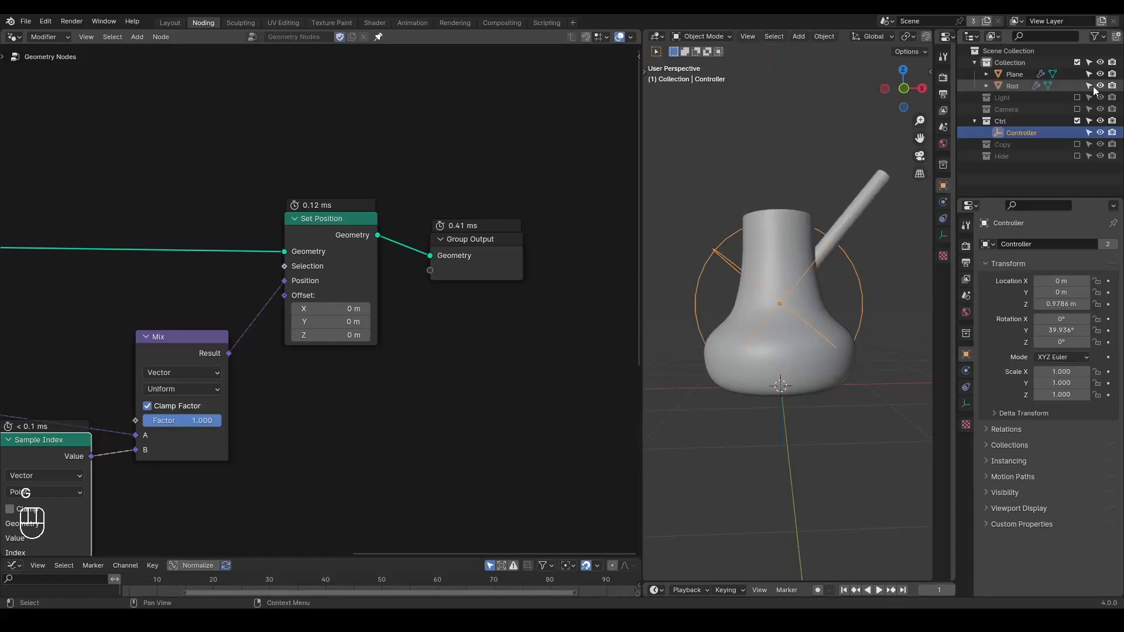
key("g")
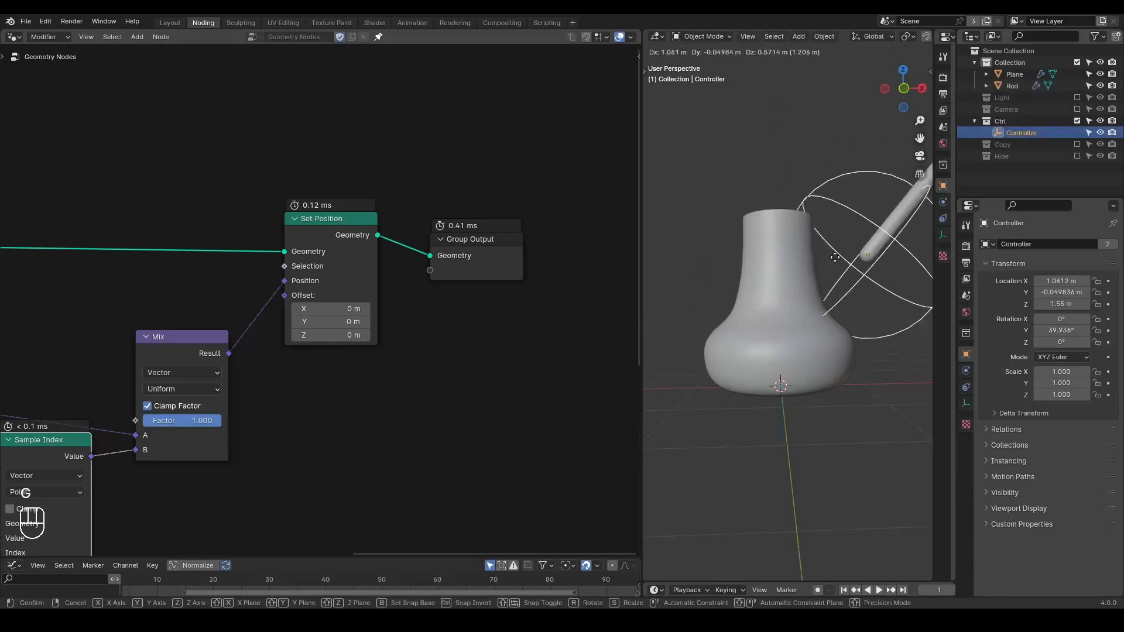
left_click(846, 214)
middle_click_drag(884, 329, 851, 338, "shift")
scroll(851, 338, "down", 3)
key("g")
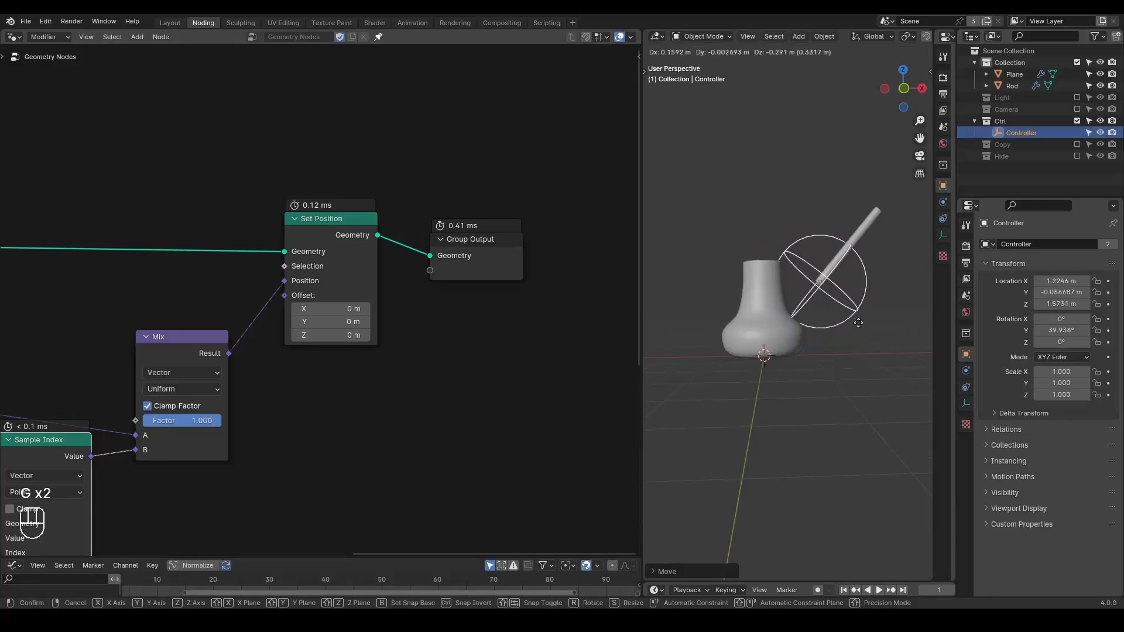
left_click(844, 314)
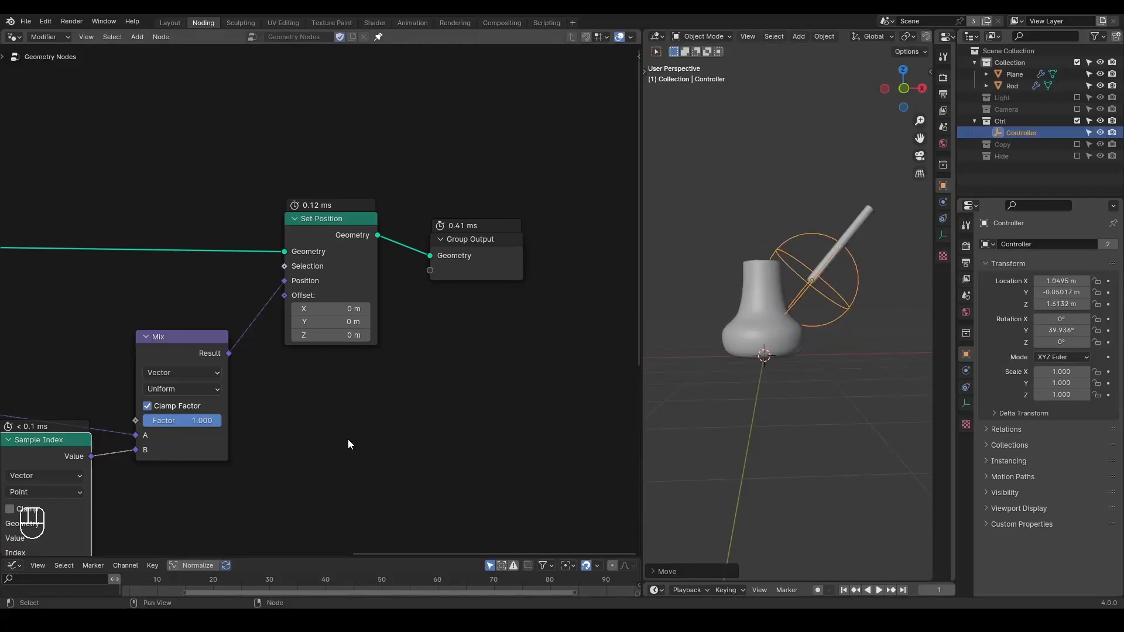
Examine the pot's node network, from the two profile branches through Sample Index and Mix to Set Position.
key("shift+ctrl+alt+q")
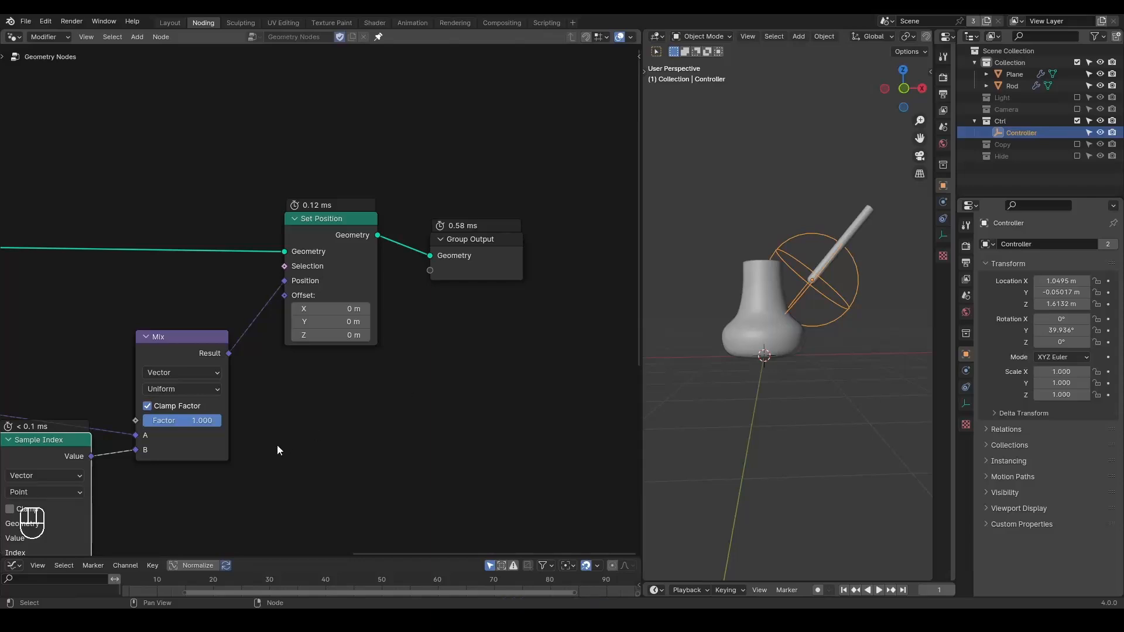
middle_click_drag(265, 445, 84, 315)
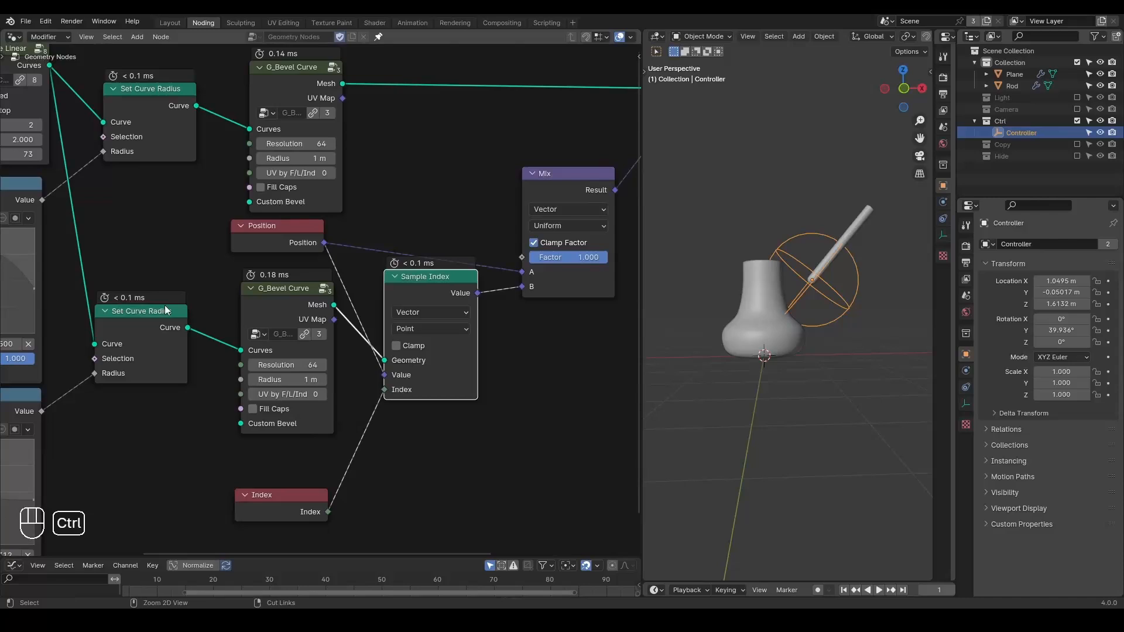
middle_click_drag(225, 267, 227, 312, "ctrl")
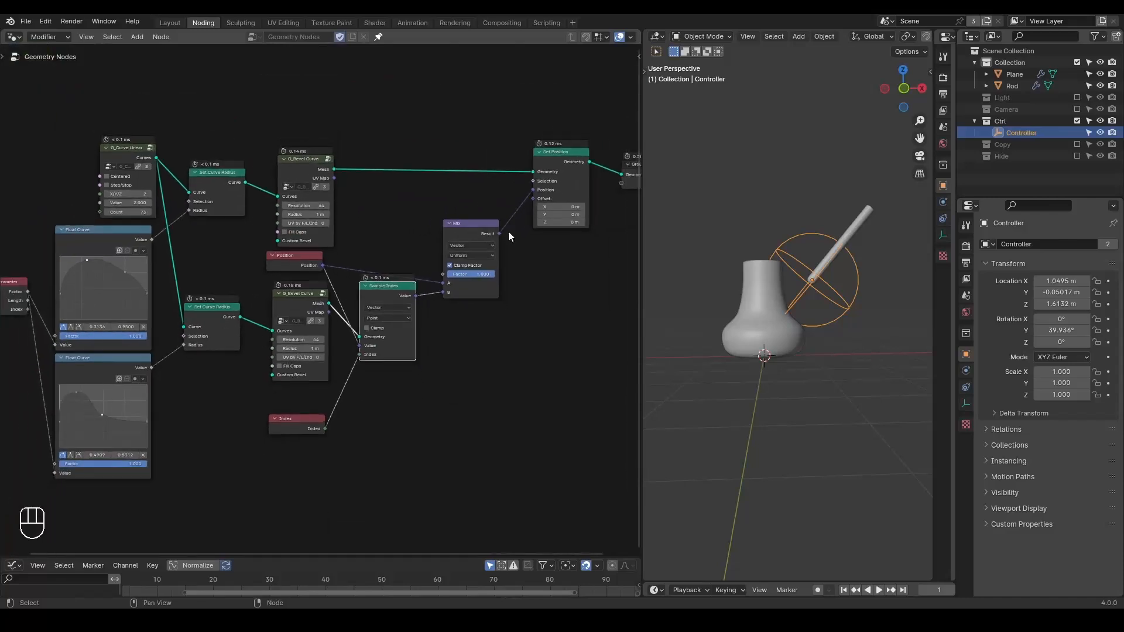
scroll(329, 342, "up", 1)
middle_click_drag(310, 347, 357, 328)
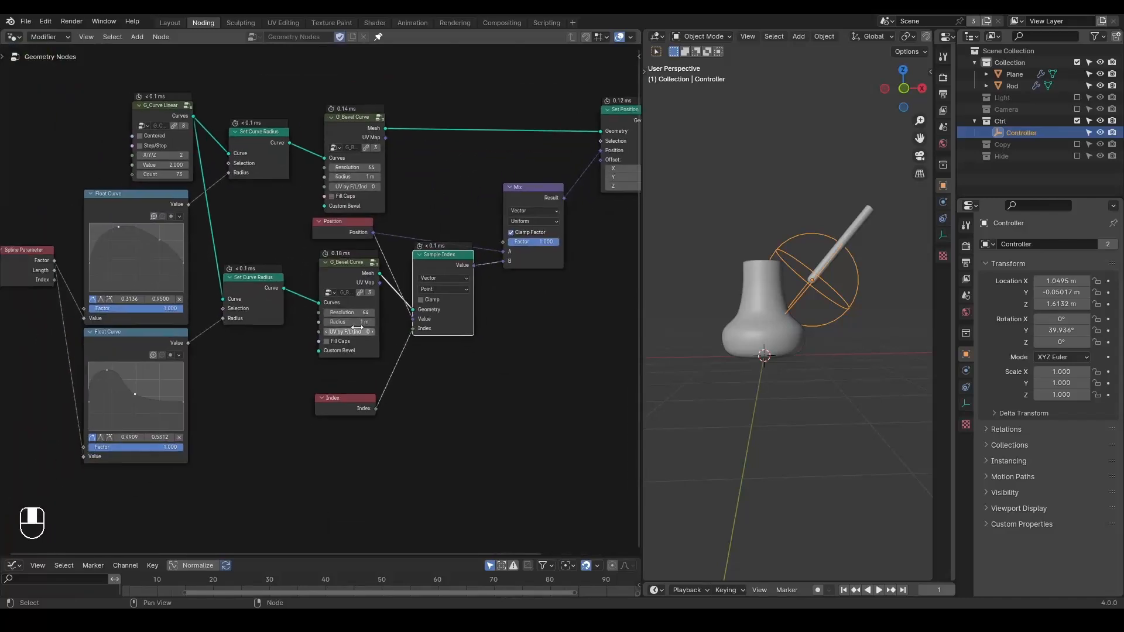
scroll(357, 328, "up", 1)
mouse_move(576, 238)
left_mouse_down()
mouse_move(520, 237)
mouse_move(576, 238)
left_mouse_up()
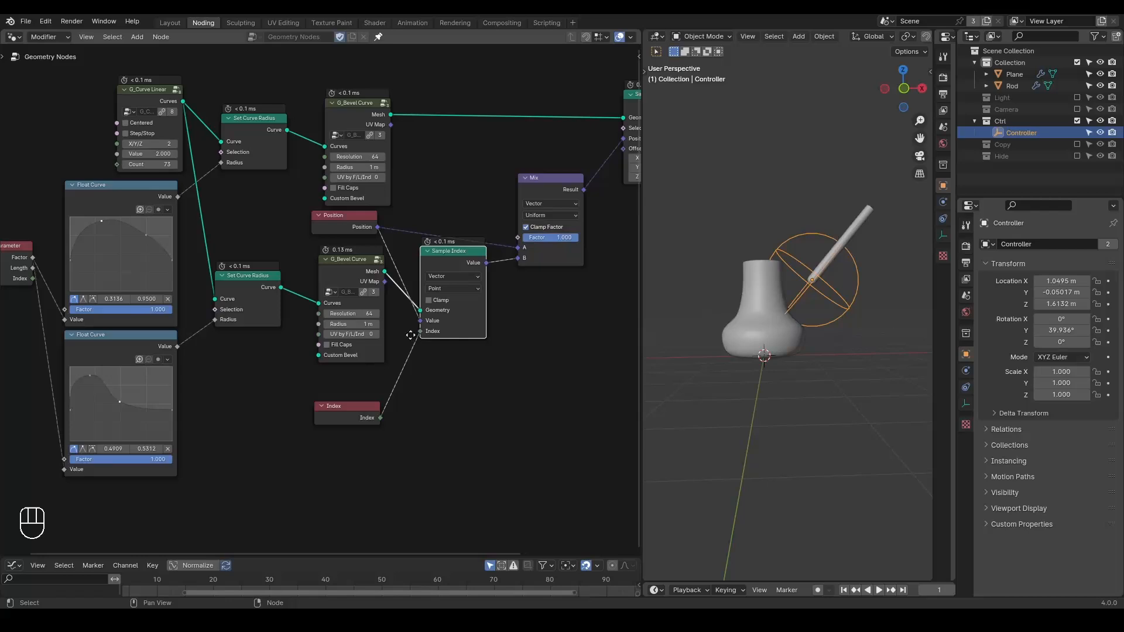
middle_click_drag(412, 339, 332, 425)
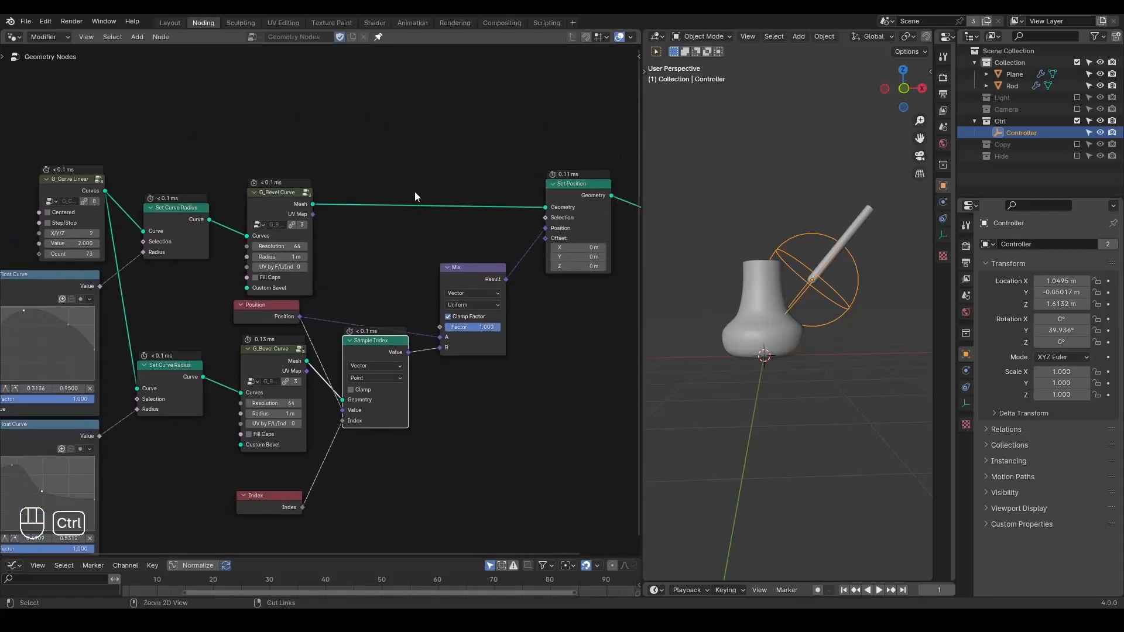
Add a Simulation Zone, left unconnected, above the link from G_Bevel Curve to Set Position.
key("ctrl+a")
type("simula")
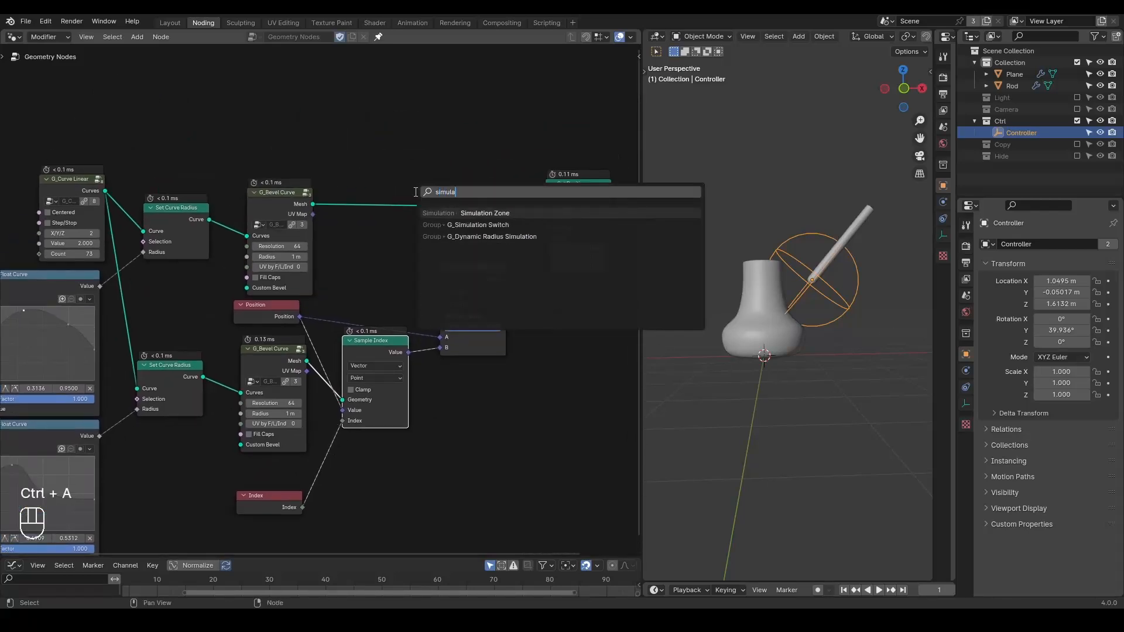
key("Return")
left_click(389, 94)
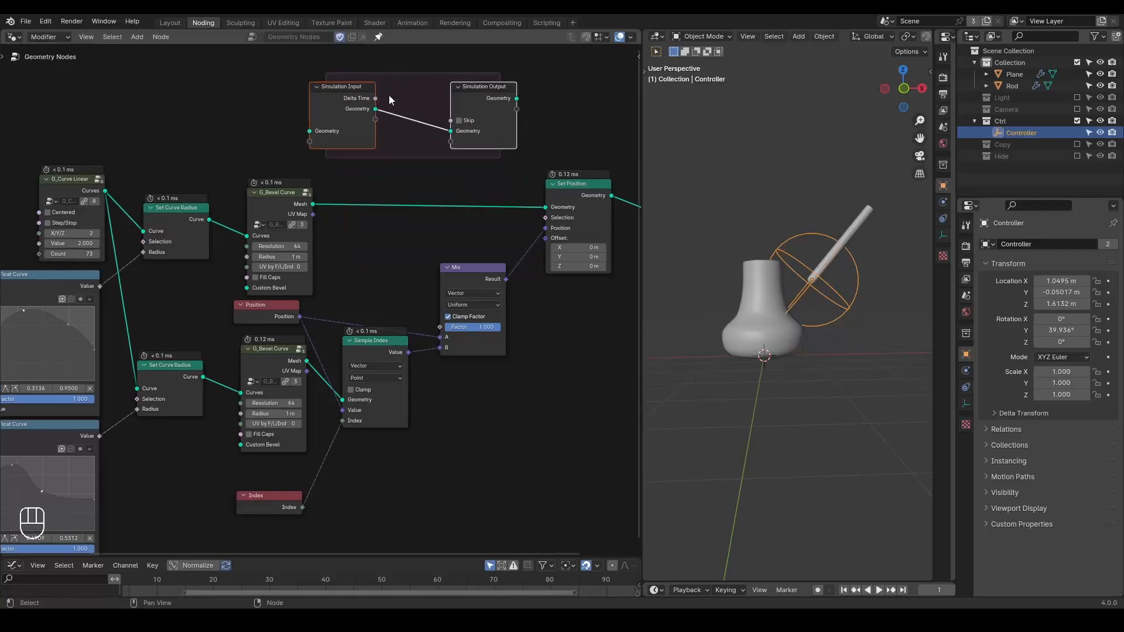
Add a G_Proximity Falloff node below the Mix node.
key("ctrl+a")
type("proxi")
key("Return")
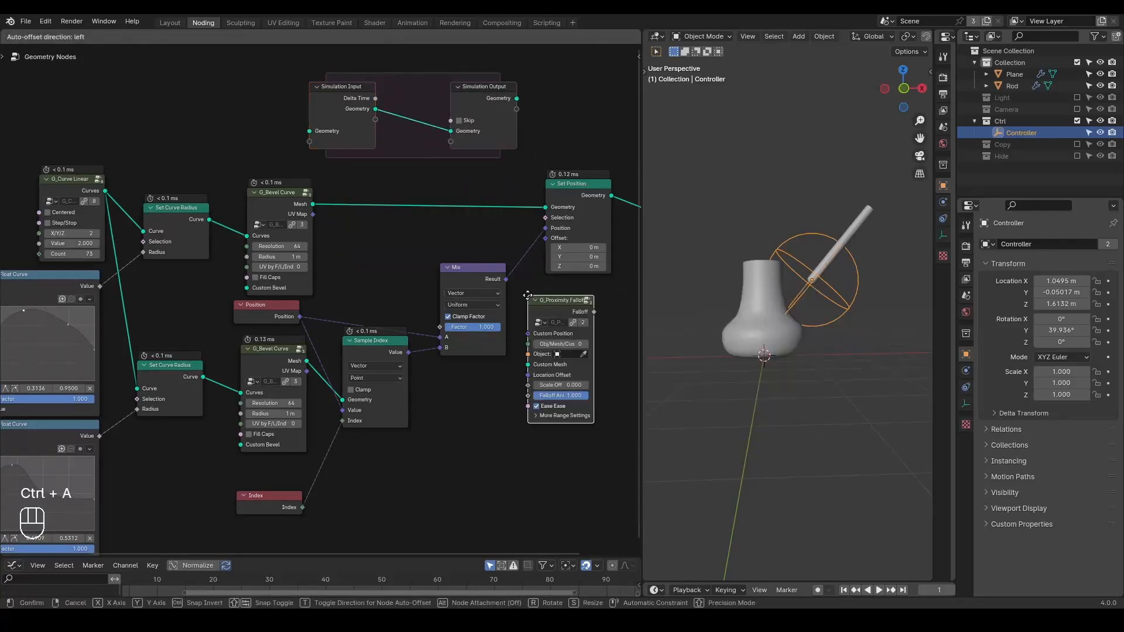
left_click(445, 382)
scroll(361, 278, "up", 3)
Set the G_Proximity Falloff node's Object to Rod and connect its Falloff output to the Mix node's Factor.
left_click(462, 317)
left_click(861, 221)
left_click(466, 300)
middle_click_drag(510, 219, 400, 277)
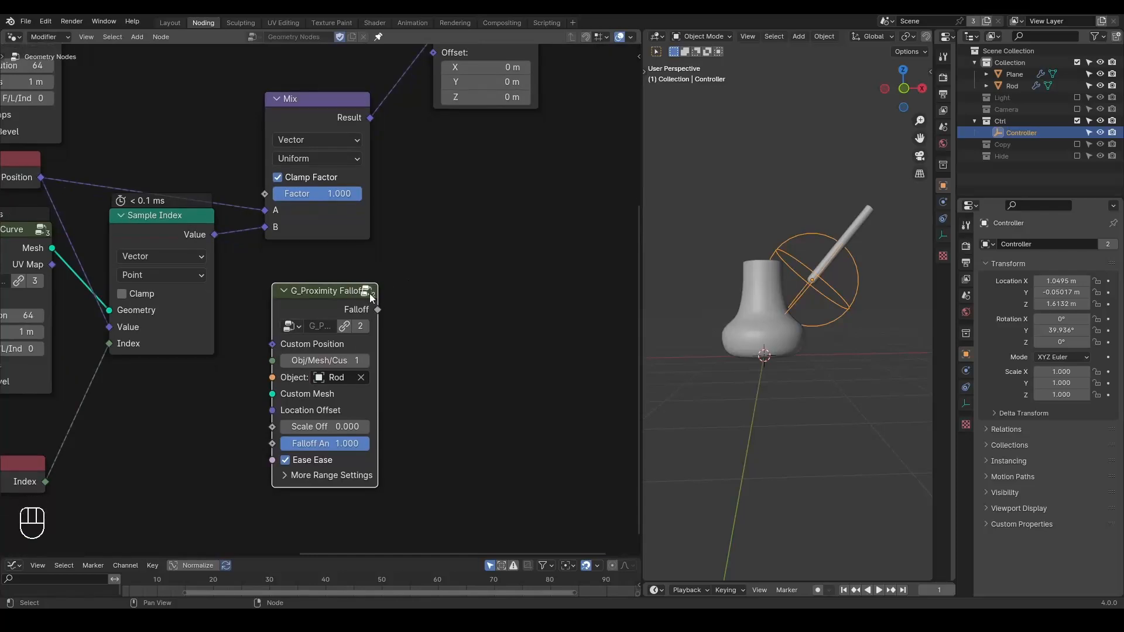
left_click_drag(377, 307, 265, 193)
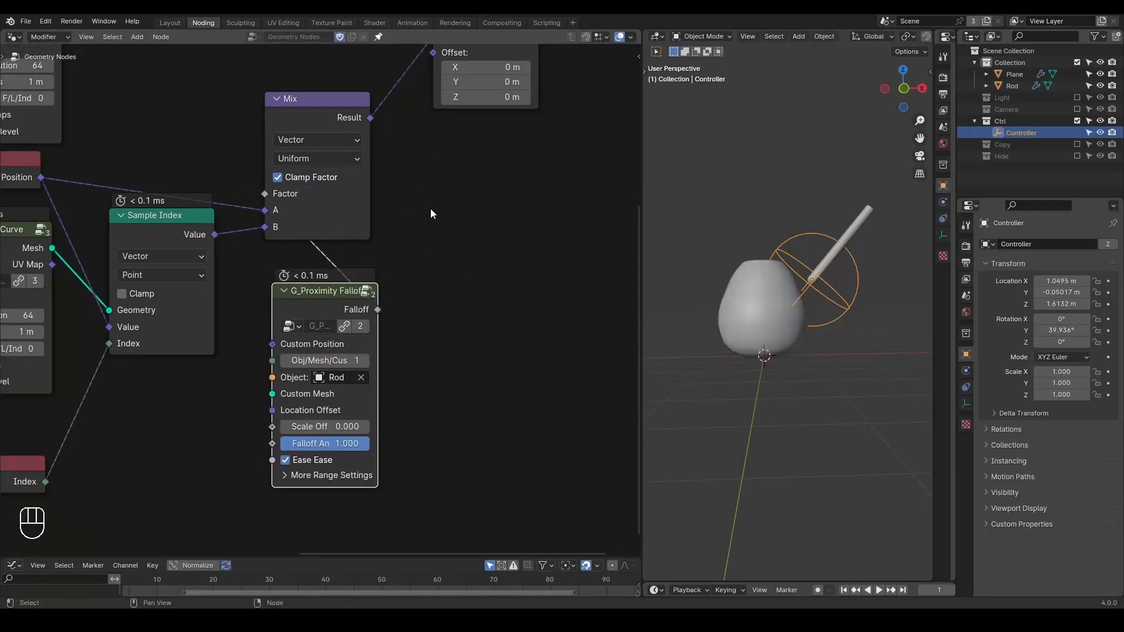
Move the Controller toward the pot until the rod's tip touches its side, at about X 0.77 m and Z 1.42 m.
scroll(774, 311, "up", 2)
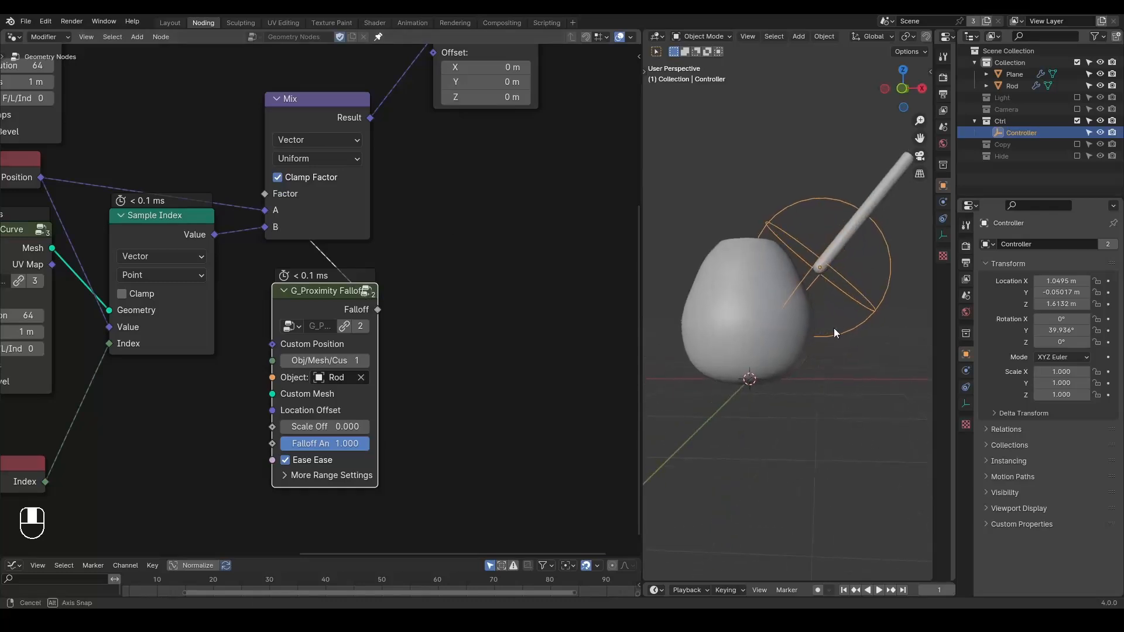
key("g")
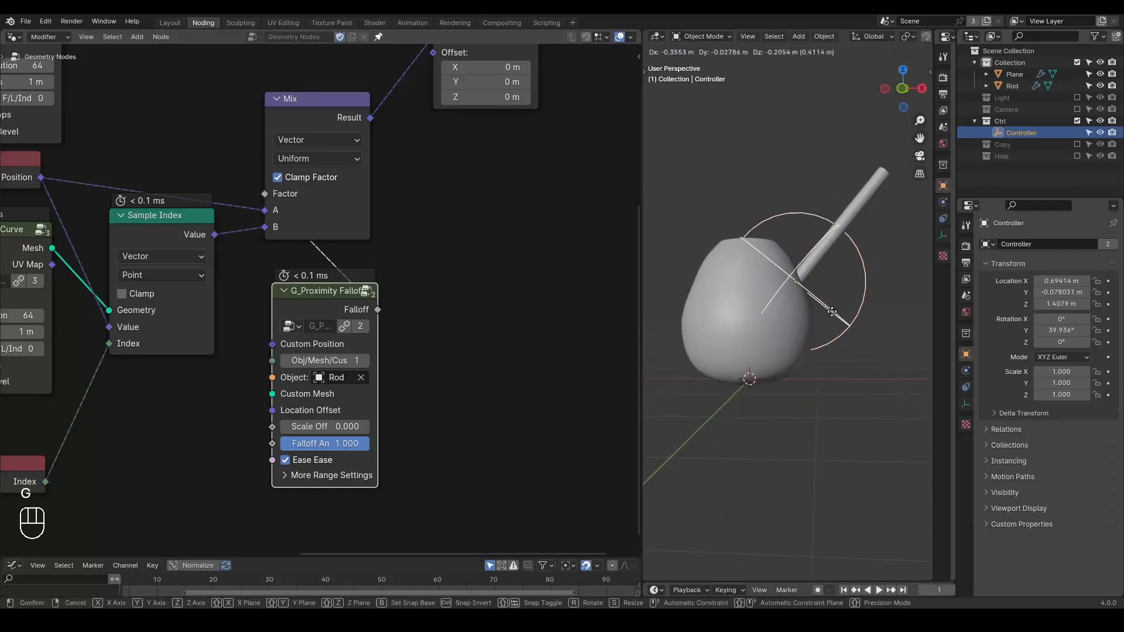
left_click(838, 309)
Set the proximity falloff's Scale Offset to 0.340 and move the Controller slightly deeper into the pot, to about X 0.73 m.
left_click_drag(319, 427, 354, 427, "shift")
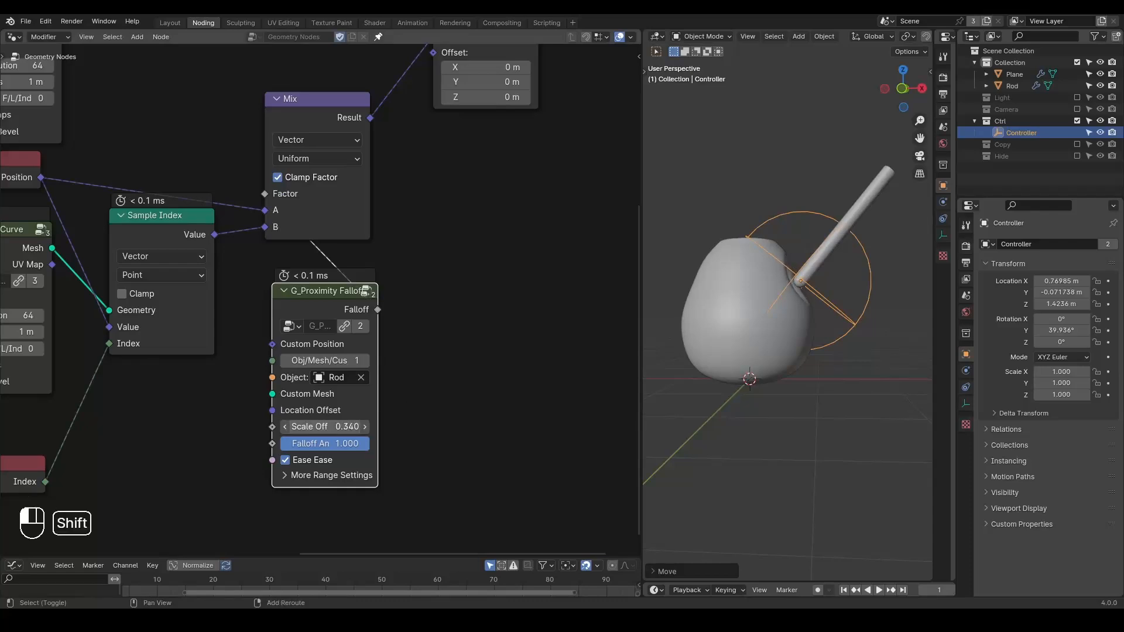
key("g")
left_click(824, 292)
middle_click_drag(824, 301, 732, 335)
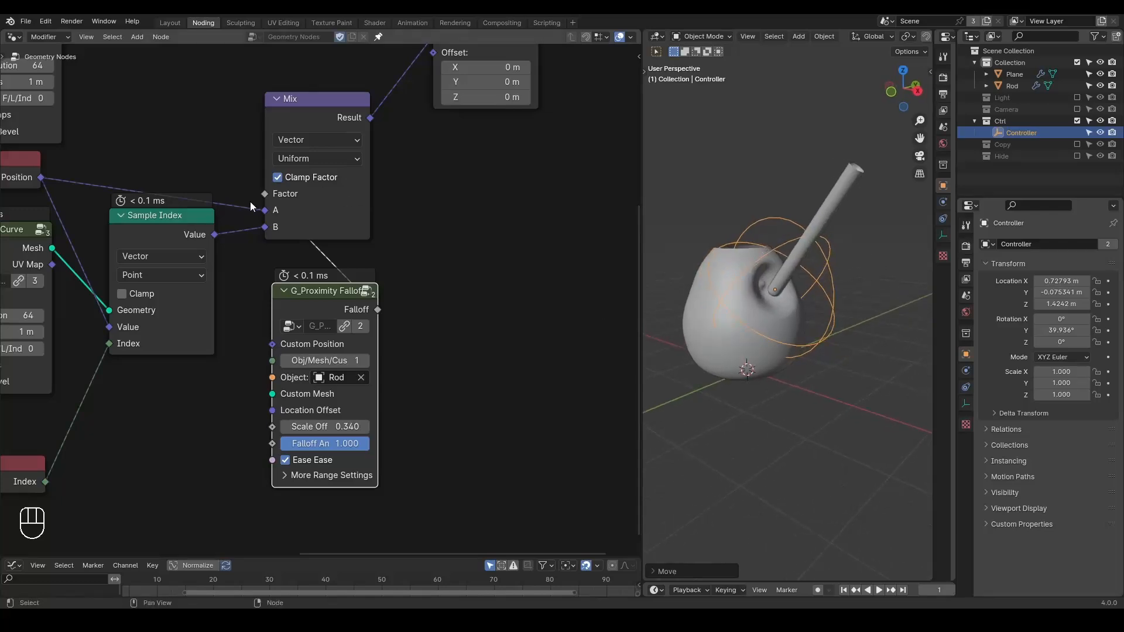
Sketch annotation marks around the Position output and the Sample Index node, and erase them.
middle_click_drag(430, 284, 553, 286)
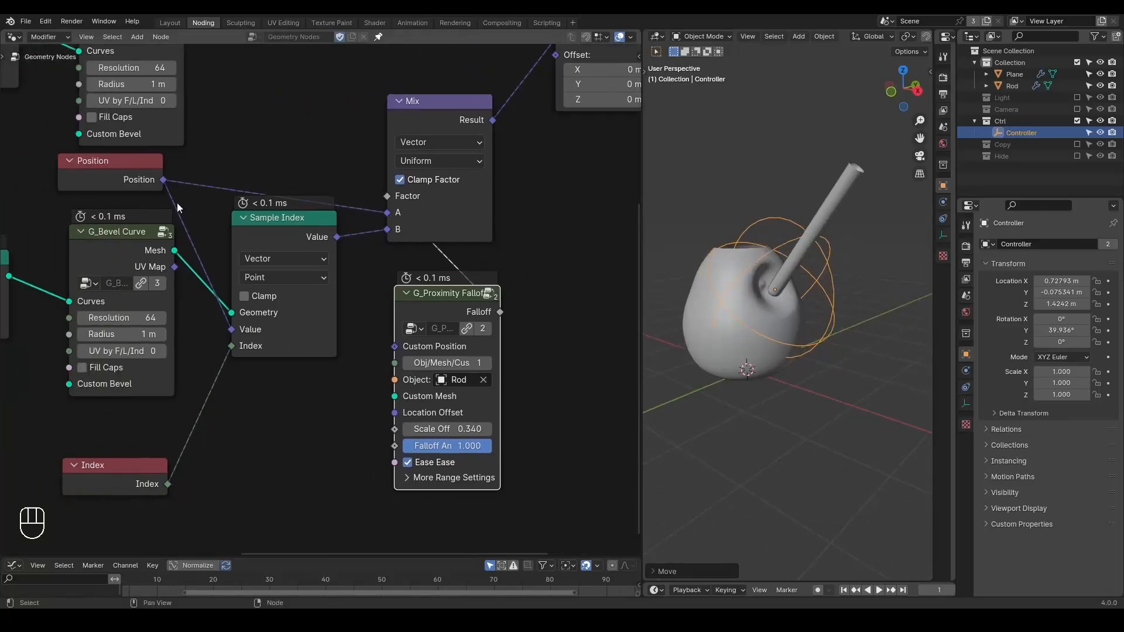
left_click(70, 160)
left_click(72, 161)
key("d")
left_click_drag(194, 157, 192, 155)
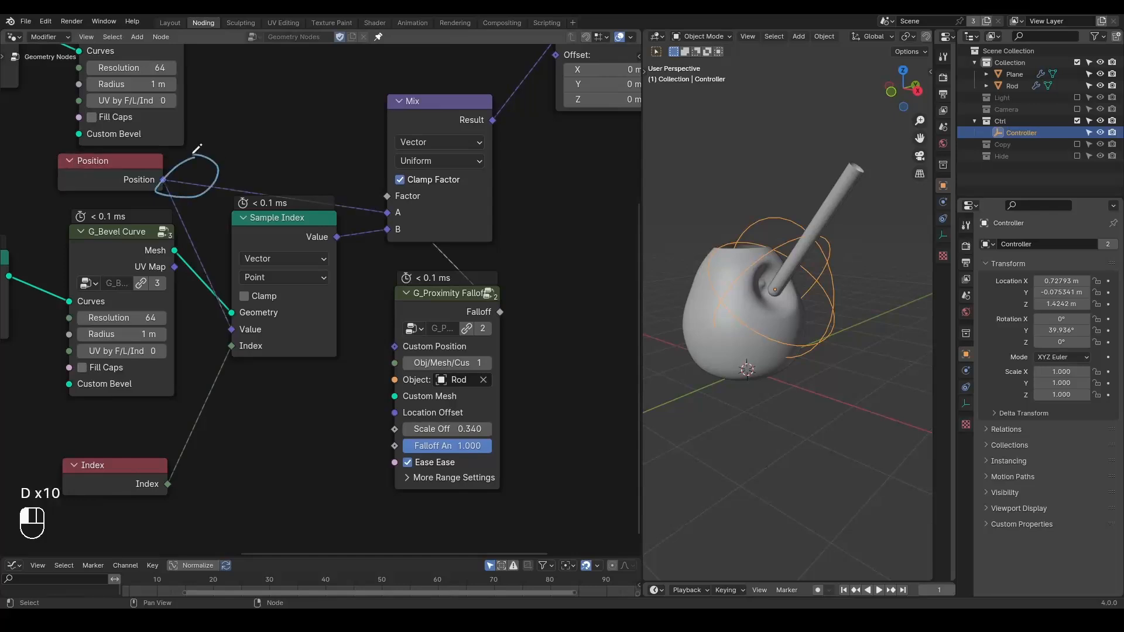
left_click_drag(314, 223, 315, 248)
mouse_move(319, 246)
right_mouse_down()
mouse_move(339, 228)
mouse_move(213, 189)
mouse_move(226, 138)
mouse_move(265, 298)
right_mouse_up()
middle_click_drag(432, 92, 346, 297)
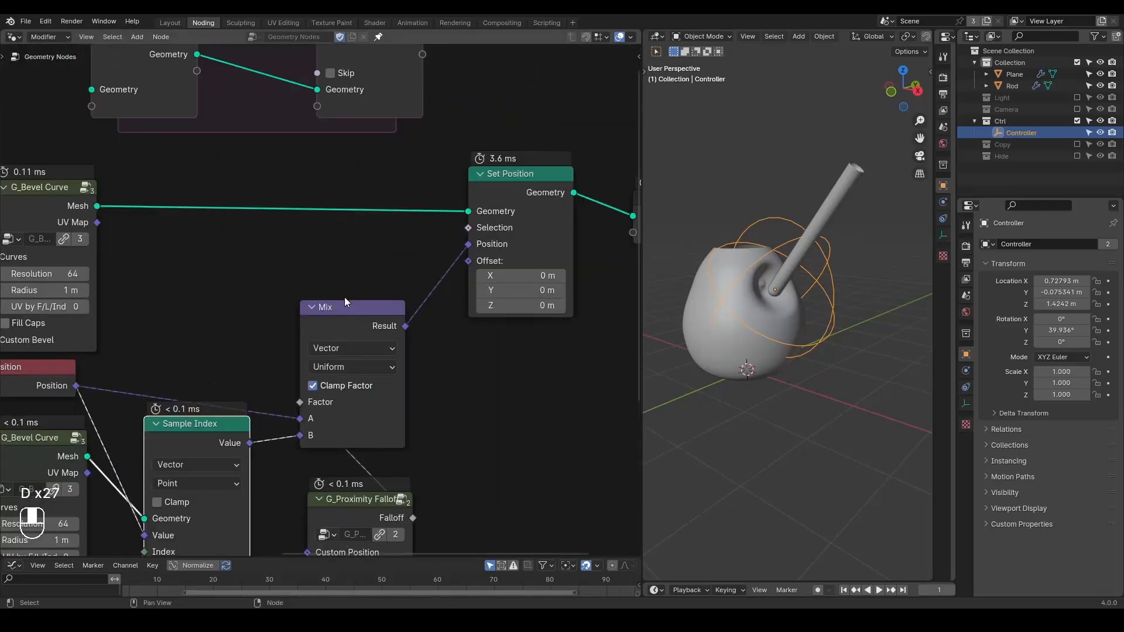
scroll(355, 221, "down", 2)
middle_click_drag(369, 357, 420, 221)
scroll(383, 340, "down", 4)
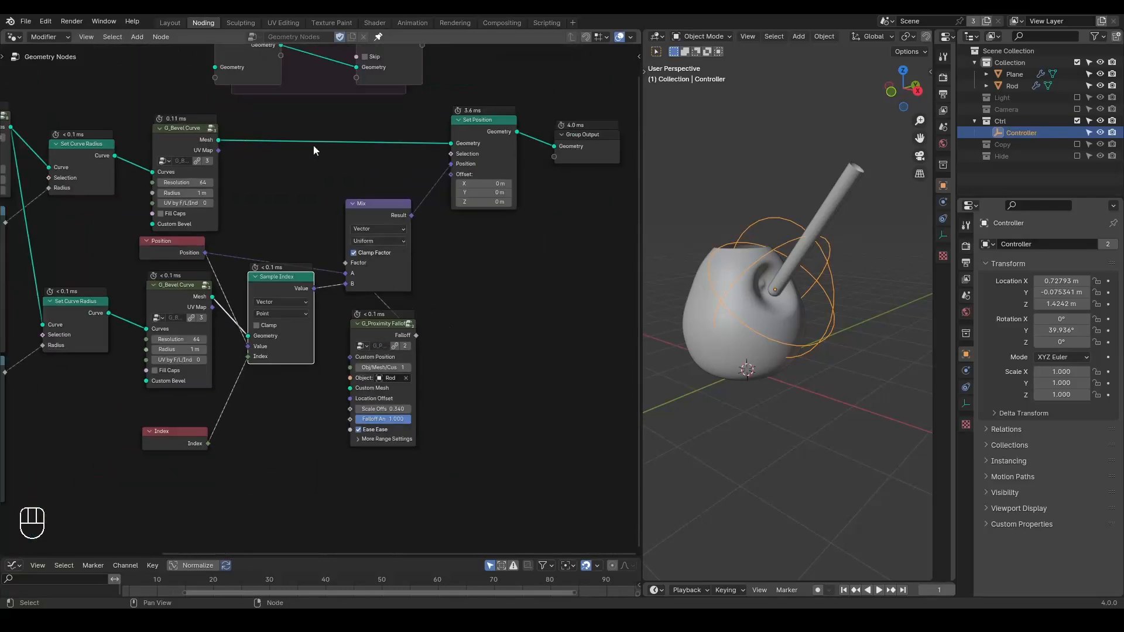
scroll(755, 322, "up", 4)
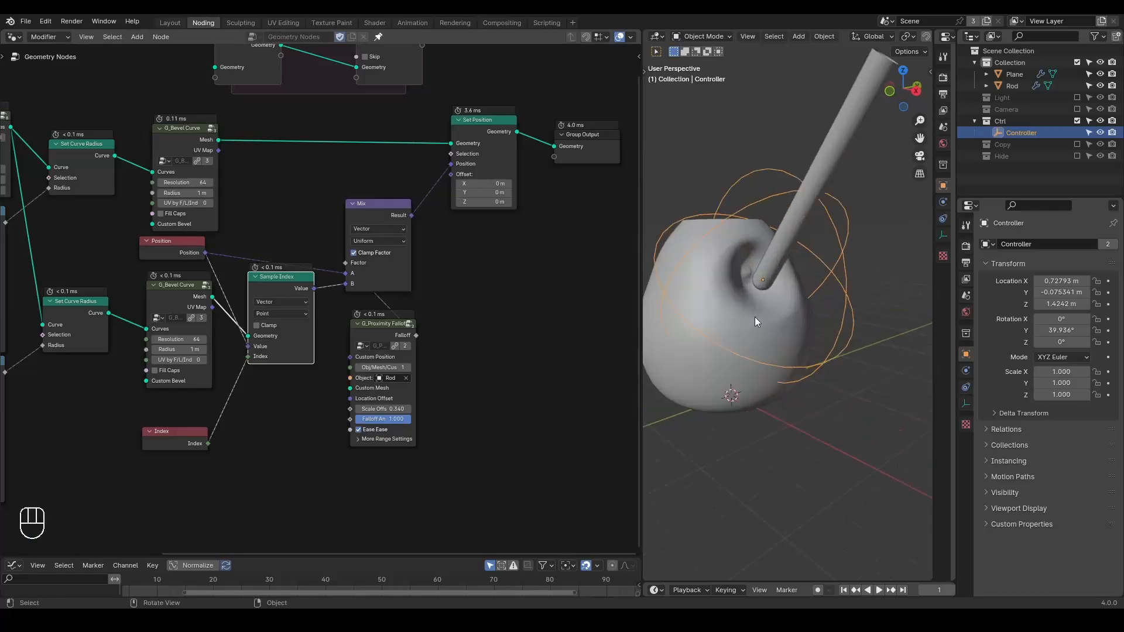
Sketch an annotation stroke across the dent beside the rod's tip in the viewport, and erase it.
key("d")
left_click_drag(739, 275, 761, 249)
mouse_move(773, 246)
right_mouse_down()
mouse_move(782, 242)
mouse_move(767, 258)
right_mouse_up()
Nudge the middle control point of the lower Float Curve that shapes the pot's second profile.
middle_click_drag(342, 315, 476, 279)
mouse_move(80, 393)
left_mouse_down()
mouse_move(97, 380)
mouse_move(63, 413)
mouse_move(79, 395)
left_mouse_up()
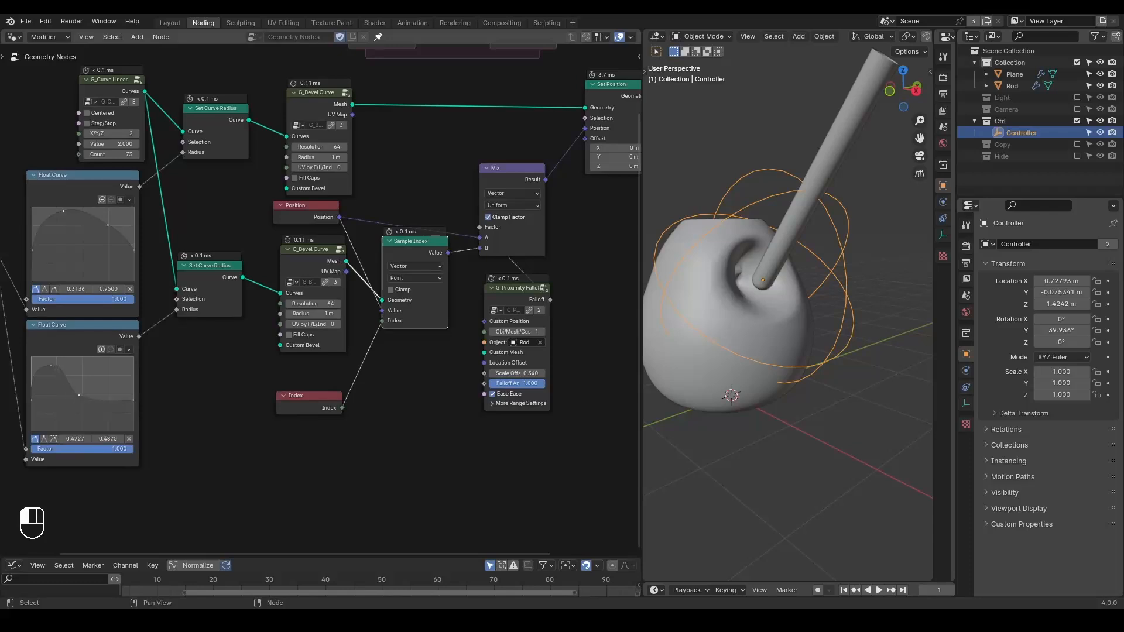
middle_click_drag(399, 222, 355, 318)
scroll(366, 313, "down", 2)
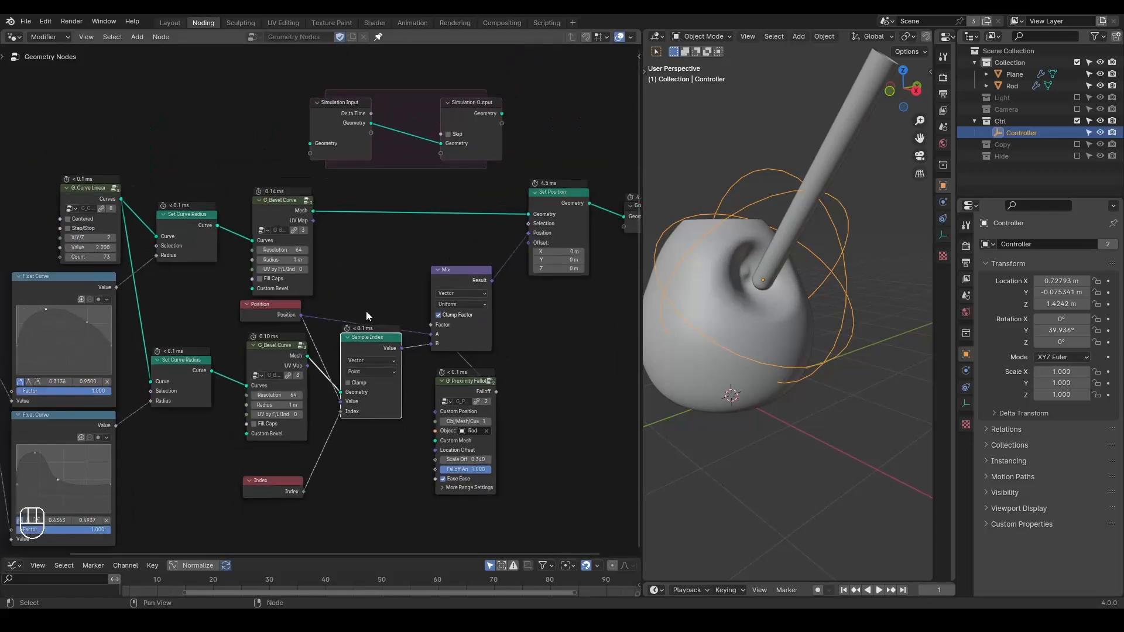
Unpin the node editor, select the pot object and rename its node group to Method A.
left_click(378, 38)
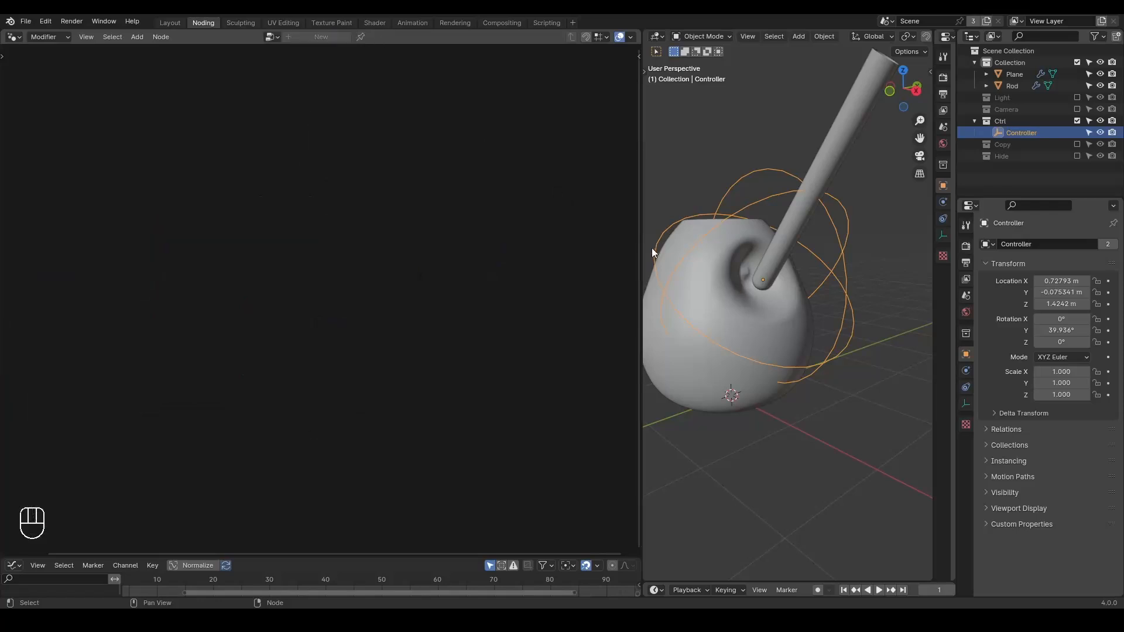
left_click(704, 272)
type("Method A")
key("Return")
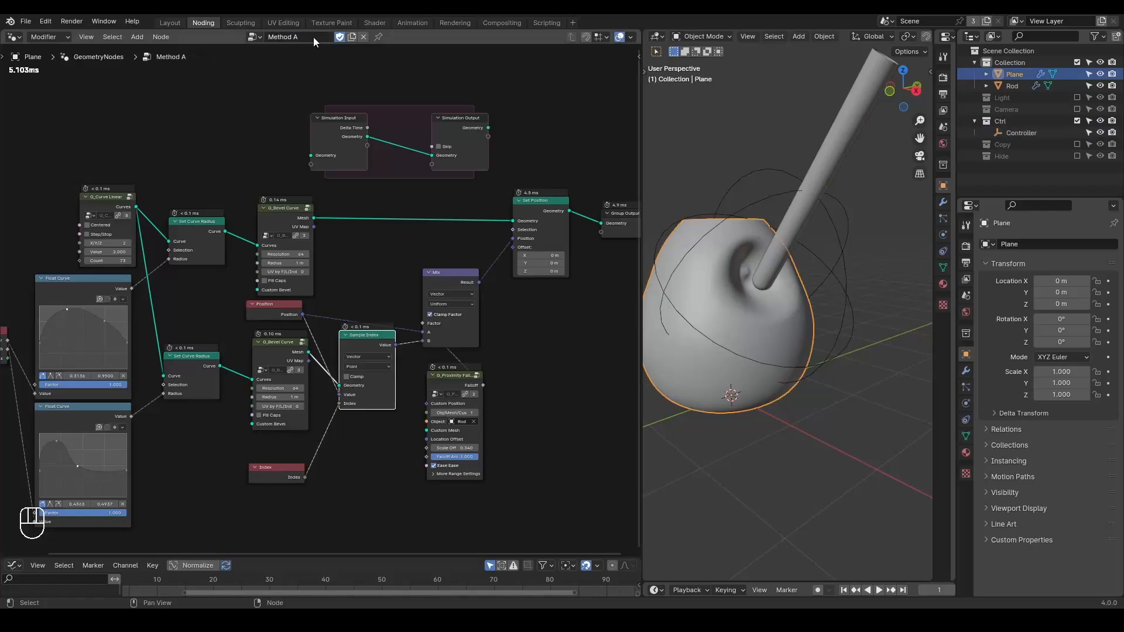
Duplicate the node group as a separate copy, name it Method B and give it a fake user.
left_click(351, 36)
left_click(295, 37)
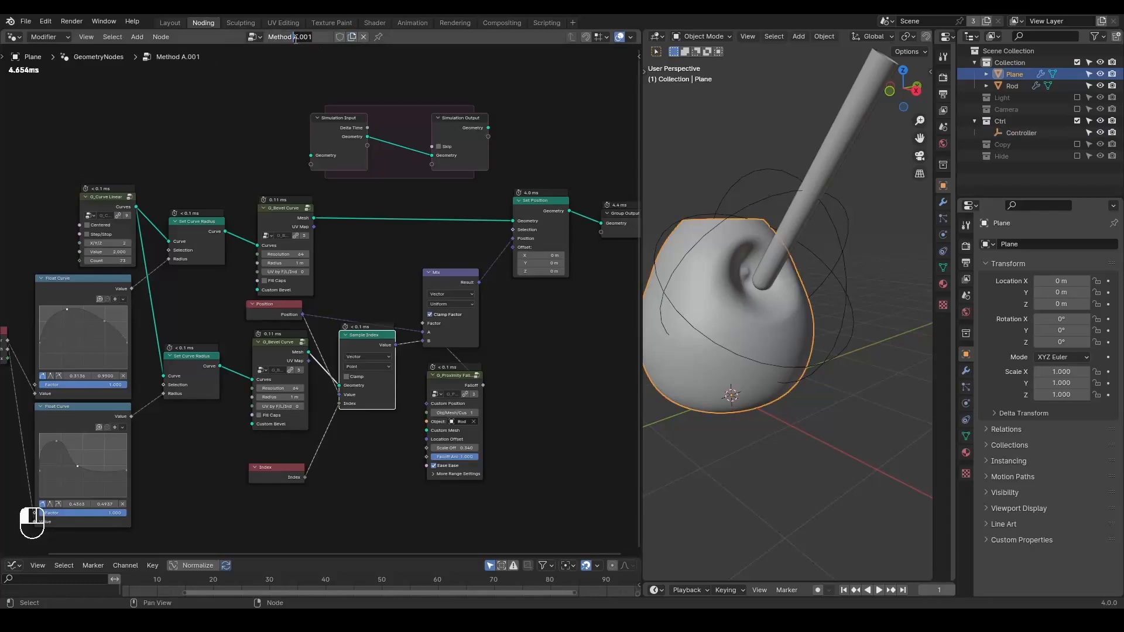
key("Delete")
key("Delete")
key("Delete")
key("Delete")
key("Delete")
type("B")
key("Return")
left_click(340, 37)
Delete the second profile branch, Sample Index, Mix, proximity falloff, Index, Position, lower Float Curve and Set Position nodes while keeping the mesh link.
left_click_drag(535, 321, 220, 479)
key("ctrl+x")
left_click(269, 312)
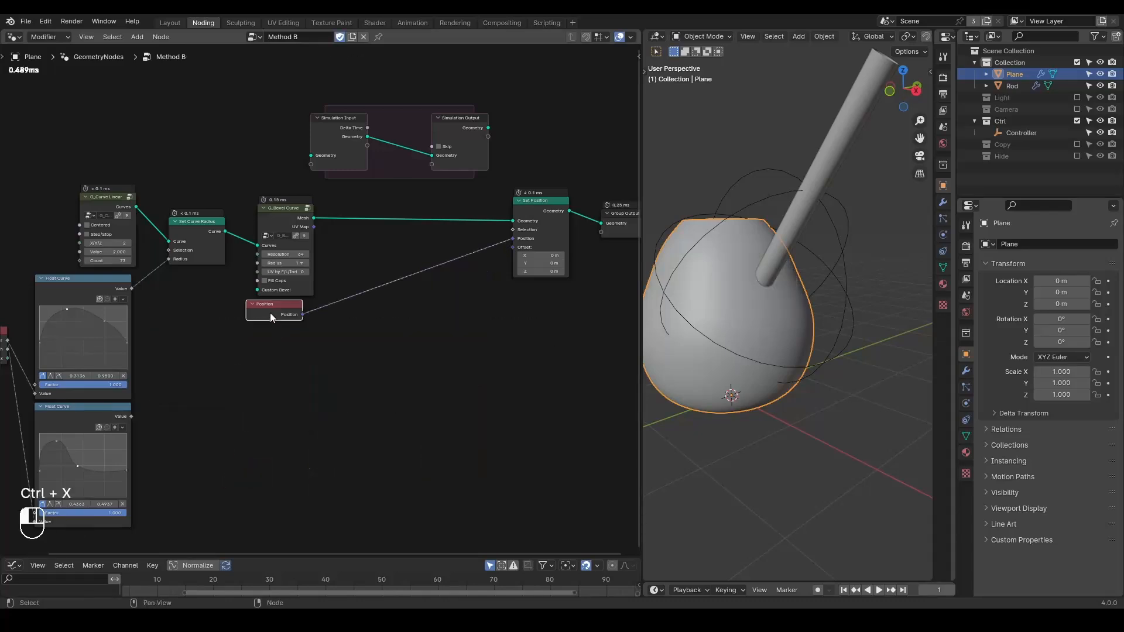
key("ctrl+x")
left_click(90, 416)
key("ctrl+x")
left_click(529, 208)
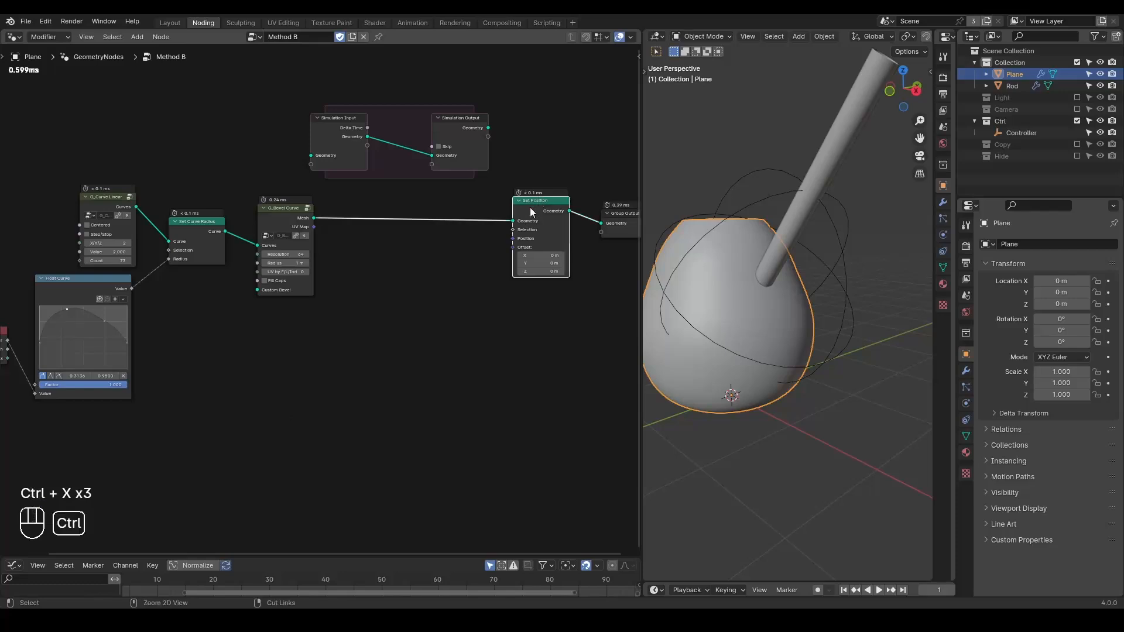
key("ctrl+x")
Move the Simulation Input and Simulation Output pair above the link between G_Bevel Curve and Group Output.
left_click_drag(475, 65, 340, 171)
key("g")
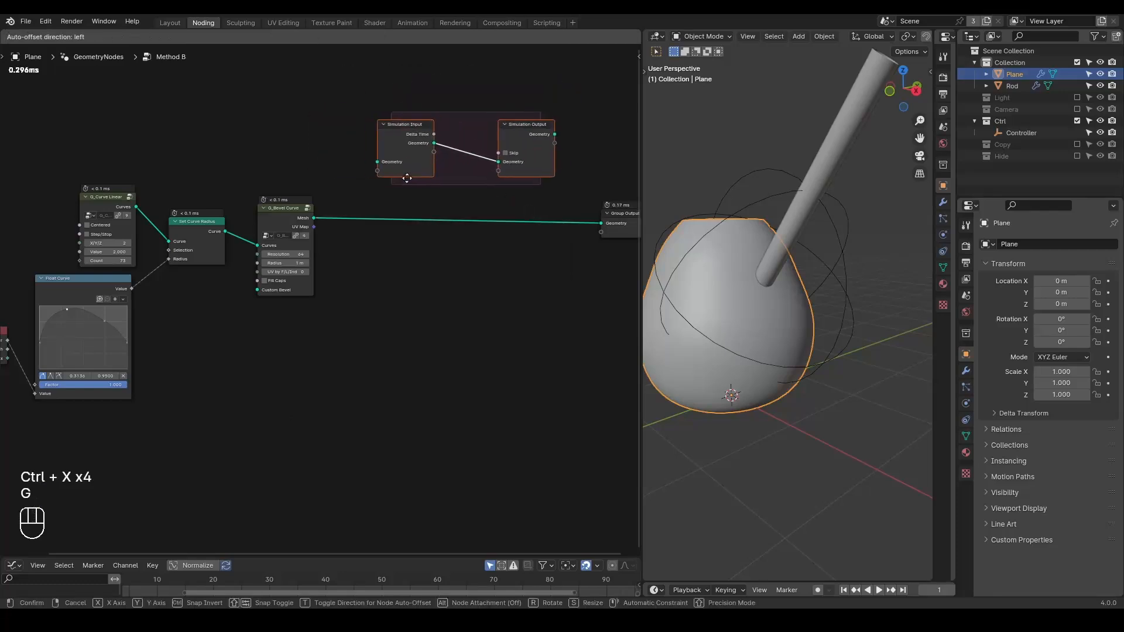
left_click(394, 183)
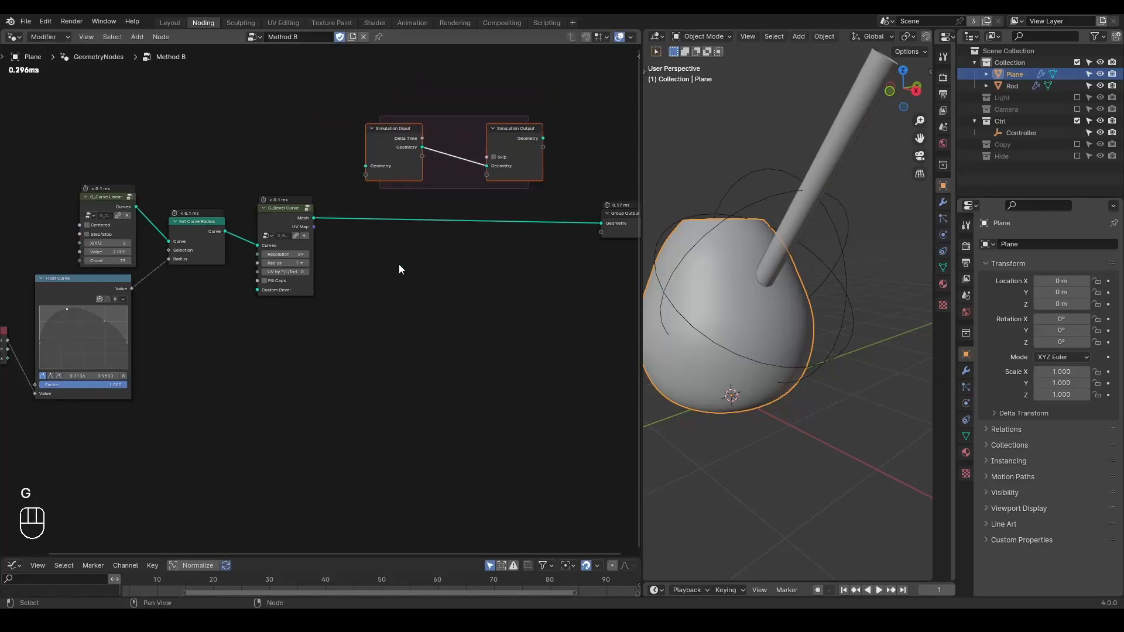
Add a G_Collision Deformer group node and insert it on the link between G_Bevel Curve and Group Output.
key("ctrl+a")
type("collision")
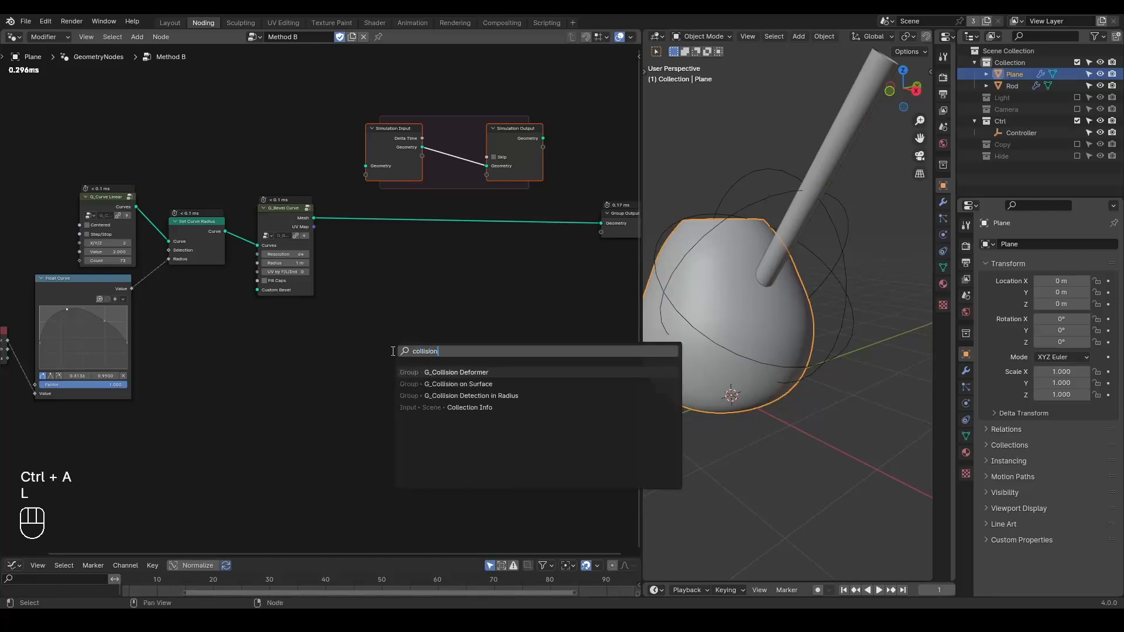
key("Return")
left_click(427, 233)
middle_click_drag(380, 407, 299, 427)
middle_click_drag(299, 427, 312, 344, "ctrl")
key("shift+ctrl+alt+q")
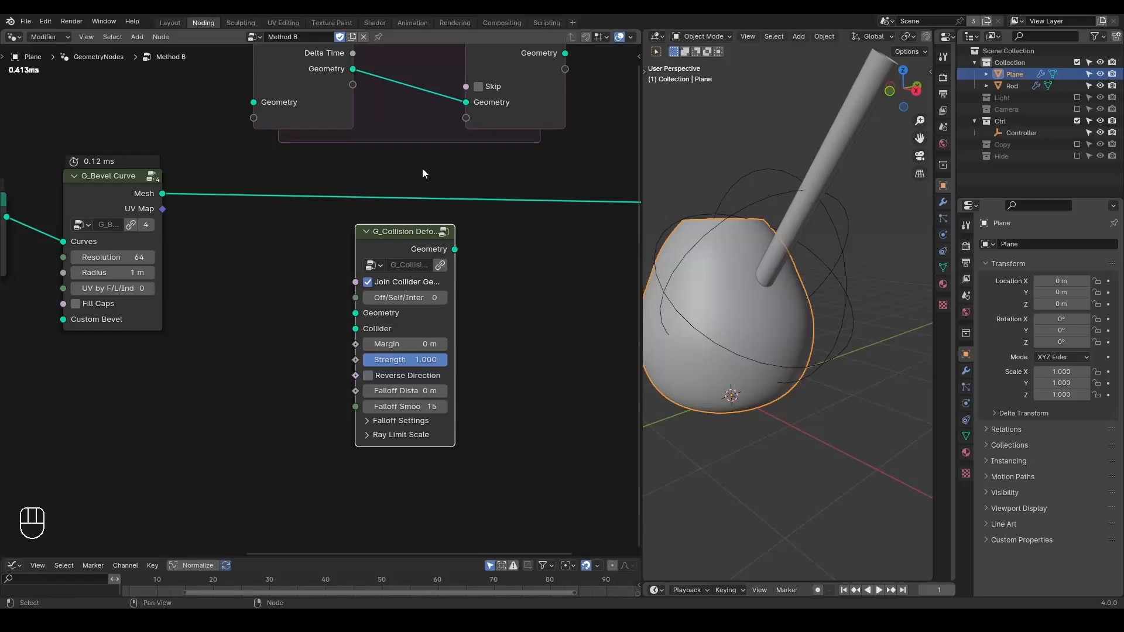
middle_click_drag(422, 169, 365, 169)
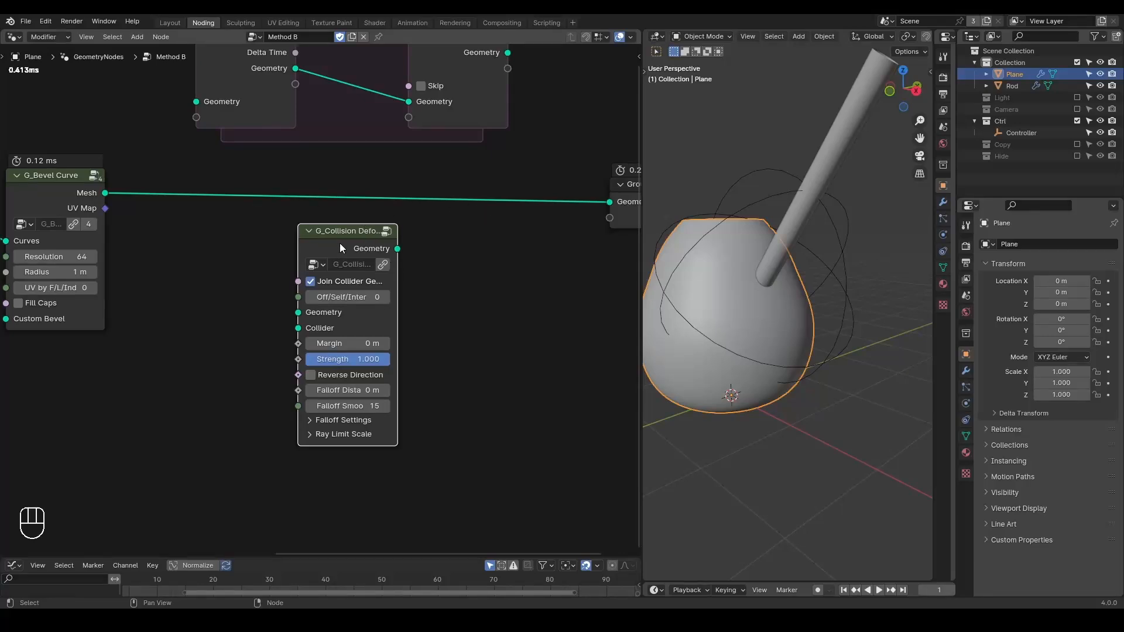
left_click_drag(340, 244, 386, 193)
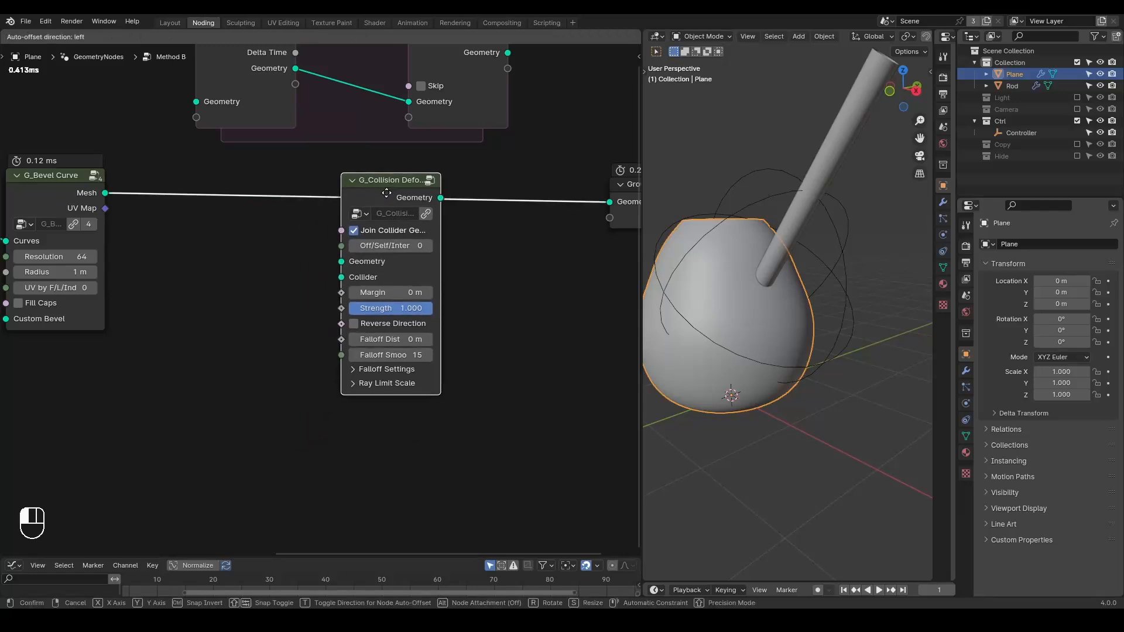
left_click_drag(386, 193, 406, 194)
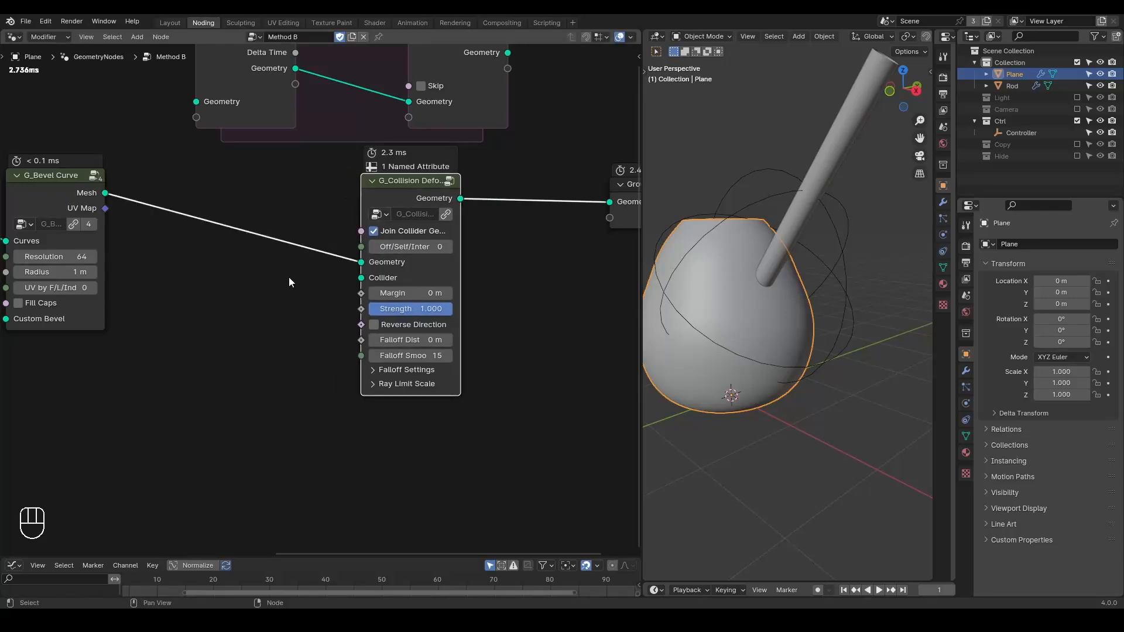
Add an Object Info node for the Rod, set it to Relative and connect its Geometry to the collision deformer's Collider.
middle_click_drag(289, 277, 325, 261)
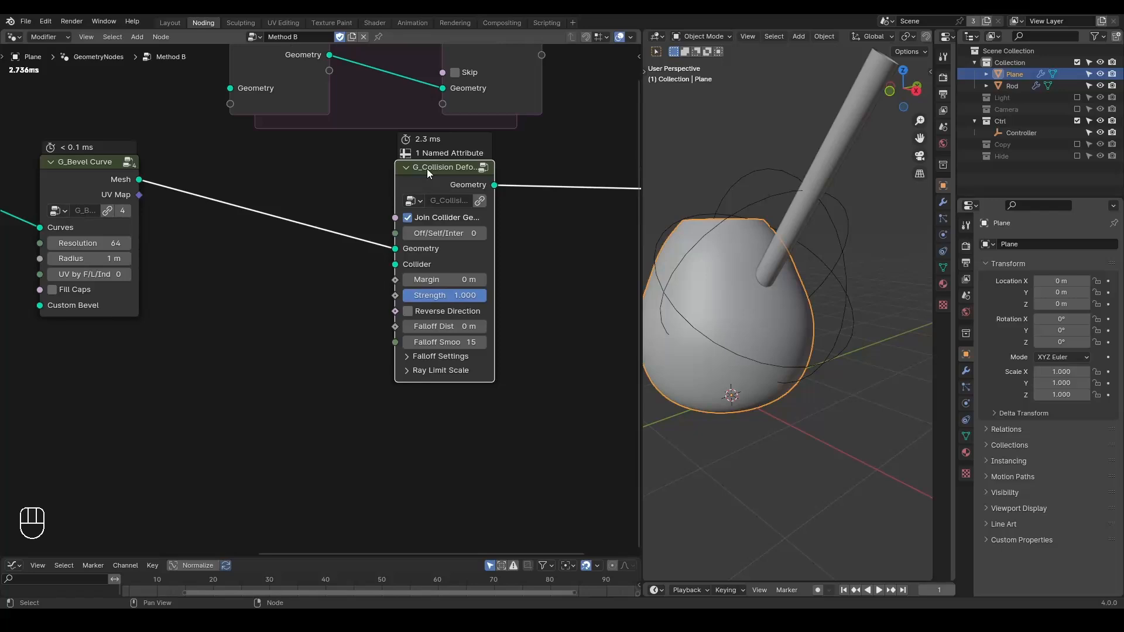
left_click_drag(1011, 87, 233, 344)
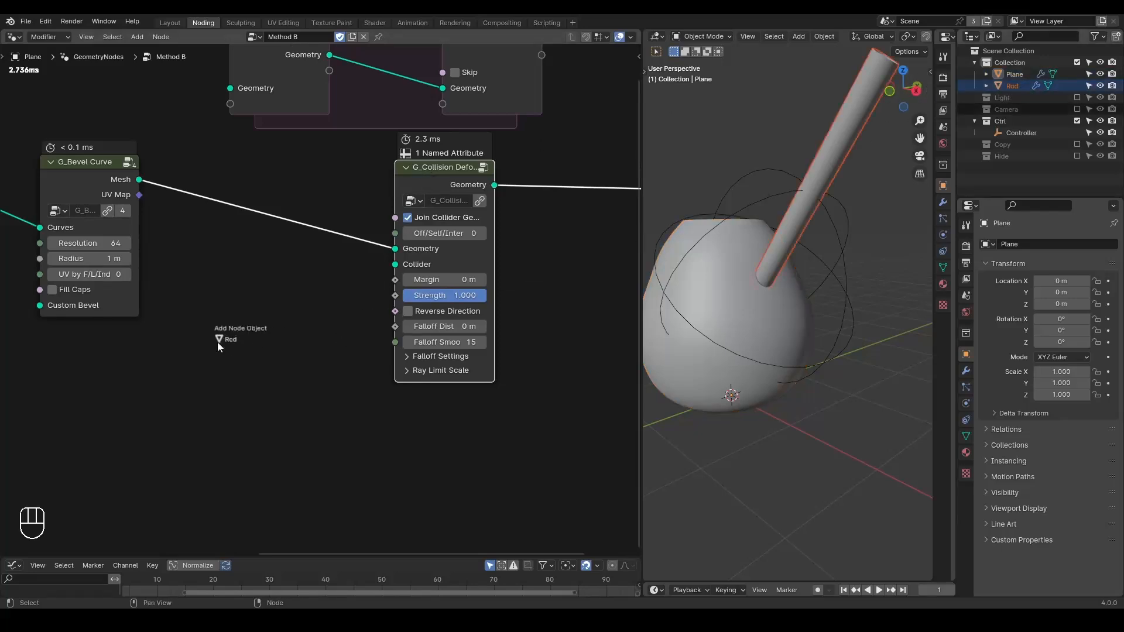
left_click_drag(198, 312, 190, 300)
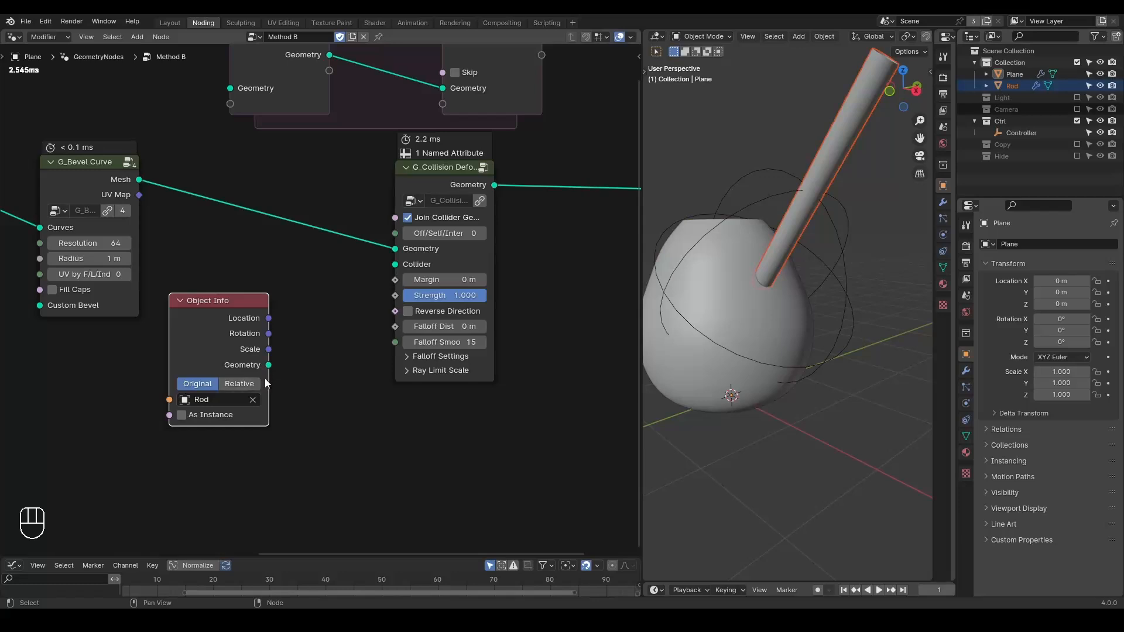
left_click(239, 383)
left_click_drag(268, 365, 396, 264)
left_click_drag(425, 184, 428, 217)
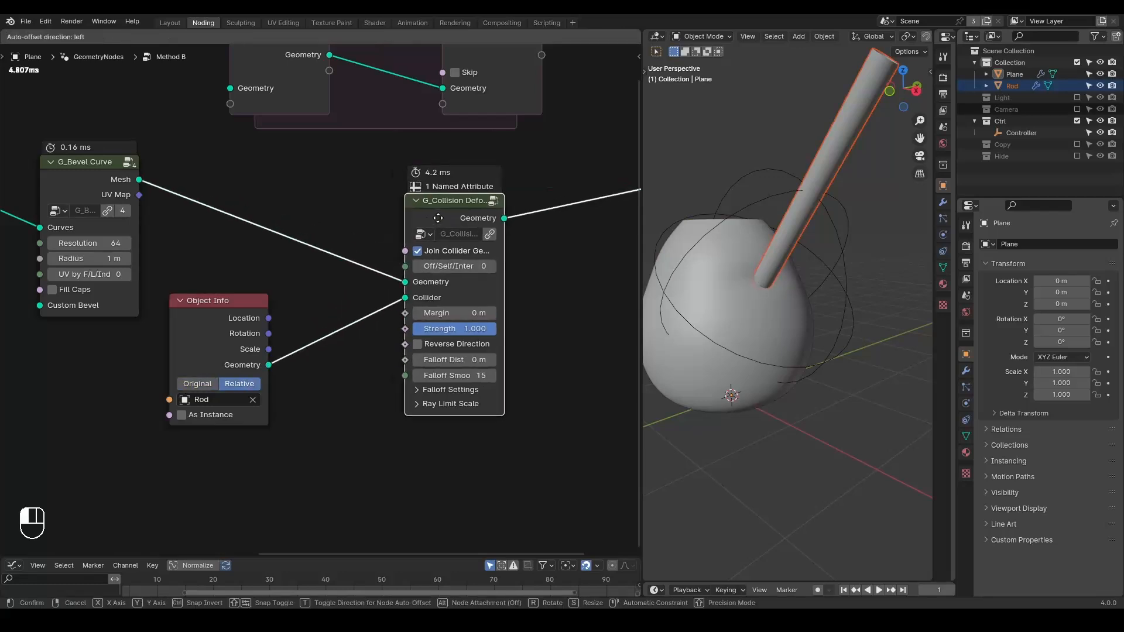
Pin the Method B node tree and move the Controller along X to about 0.76 m, against the pot's side.
middle_click_drag(708, 360, 831, 301)
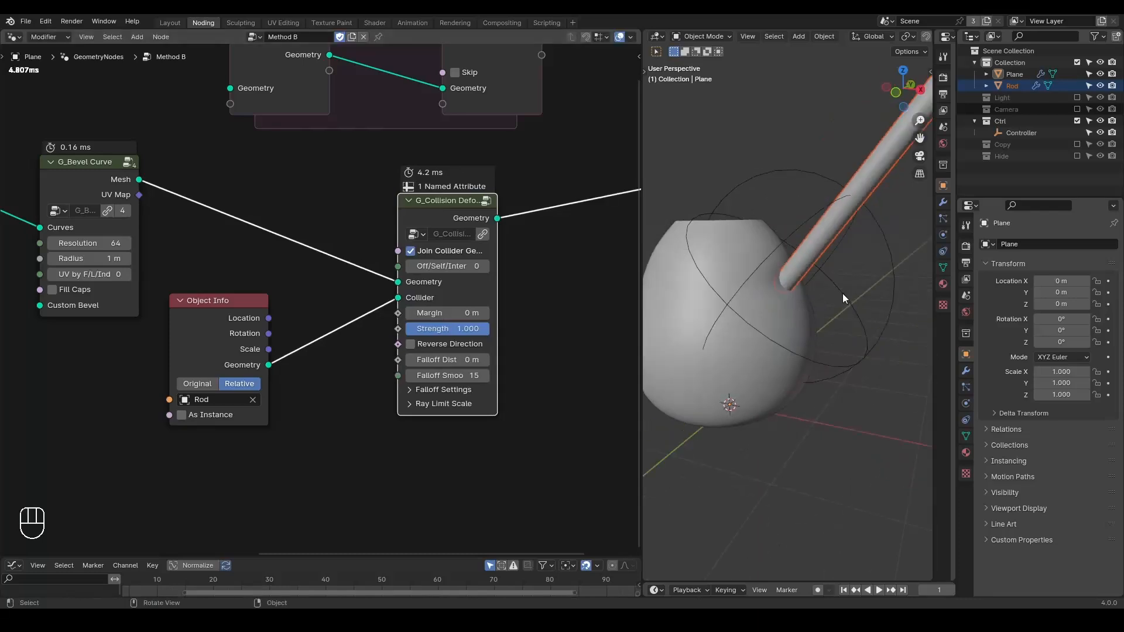
left_click(842, 293)
left_click(784, 296)
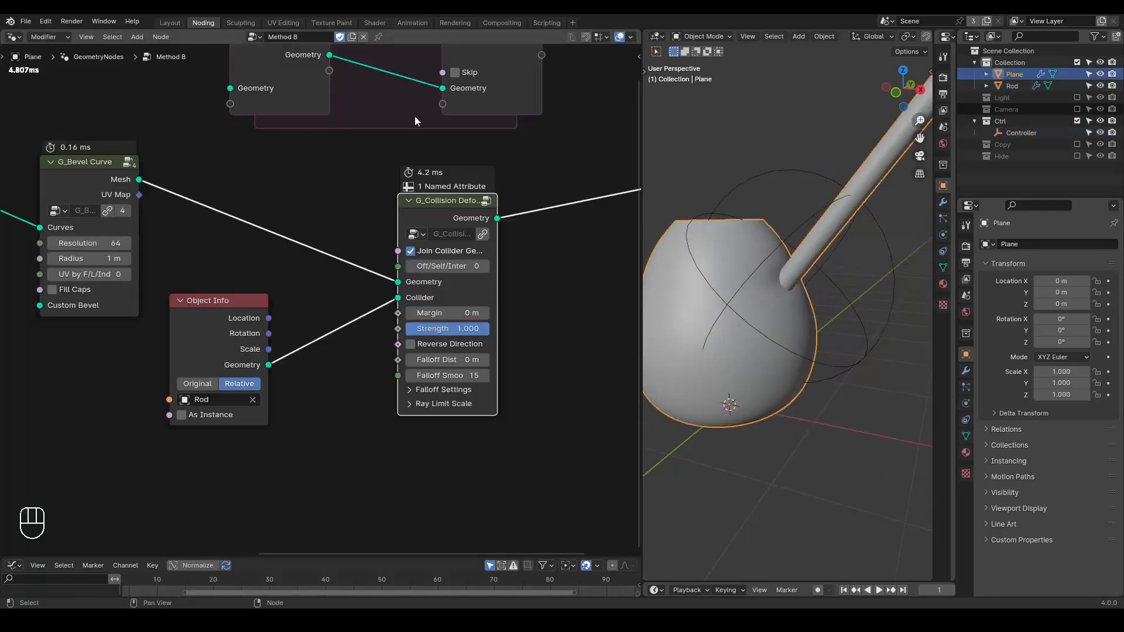
left_click(378, 36)
left_click(844, 300)
key("g")
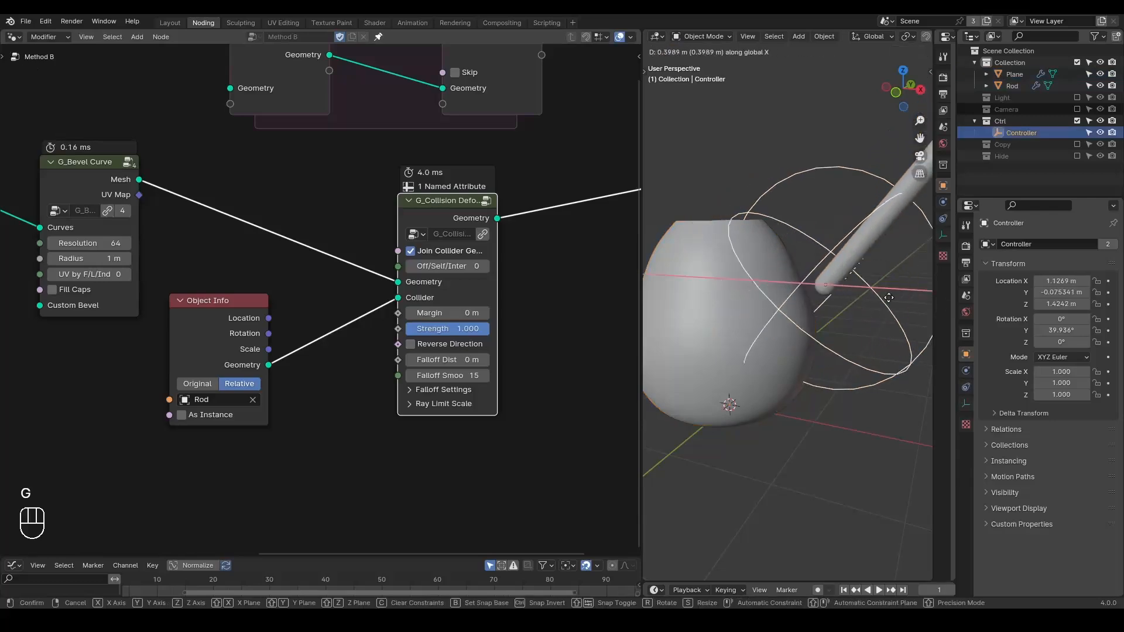
key("x")
left_click(834, 314)
middle_click_drag(833, 314, 763, 299)
Show the viewport in wireframe and raise G_Curve Linear's Count to 248 and G_Bevel Curve's Resolution to 254.
key("z")
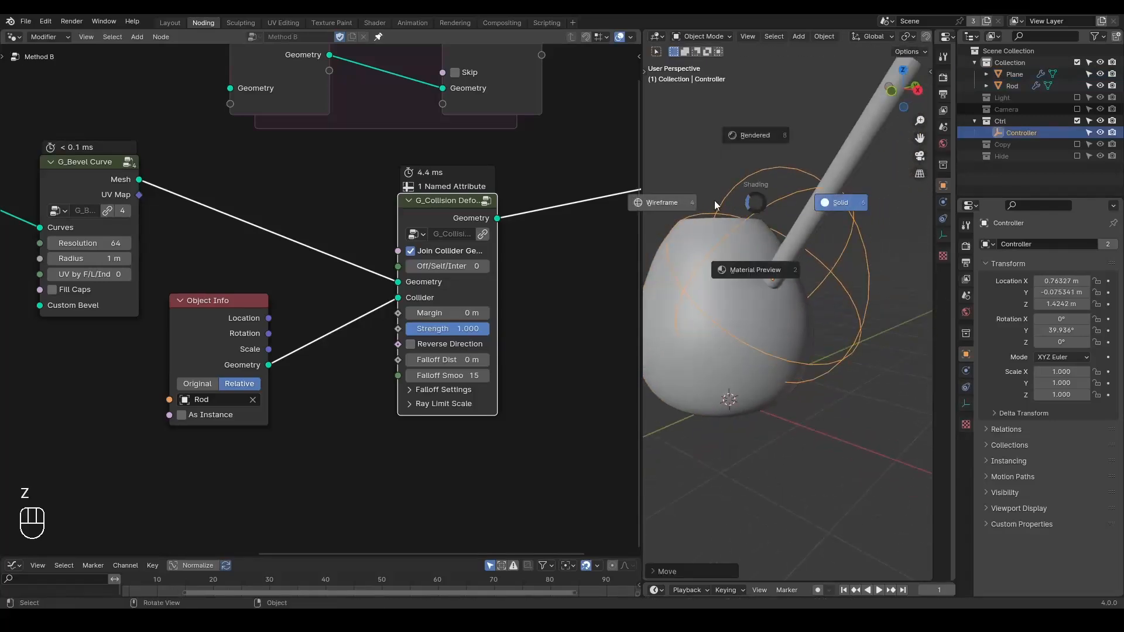
left_click(686, 200)
mouse_move(686, 200)
middle_mouse_down()
mouse_move(781, 291)
mouse_move(766, 340)
mouse_move(795, 340)
mouse_move(703, 245)
middle_mouse_up()
middle_click_drag(82, 258, 418, 275)
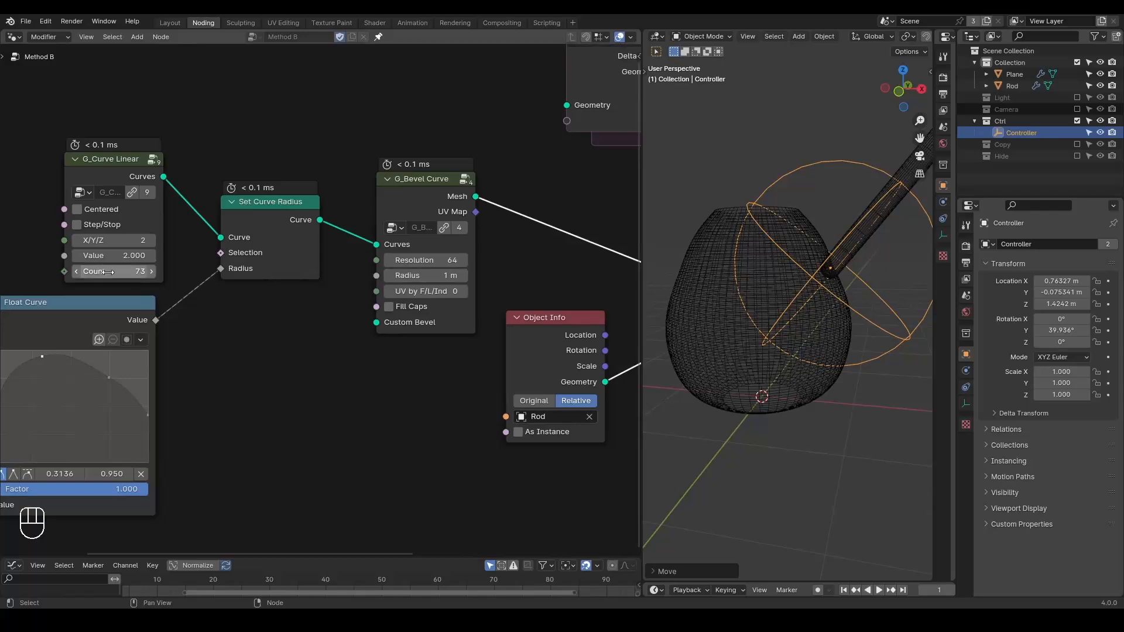
mouse_move(107, 272)
left_mouse_down()
mouse_move(152, 271)
mouse_move(111, 271)
left_mouse_up()
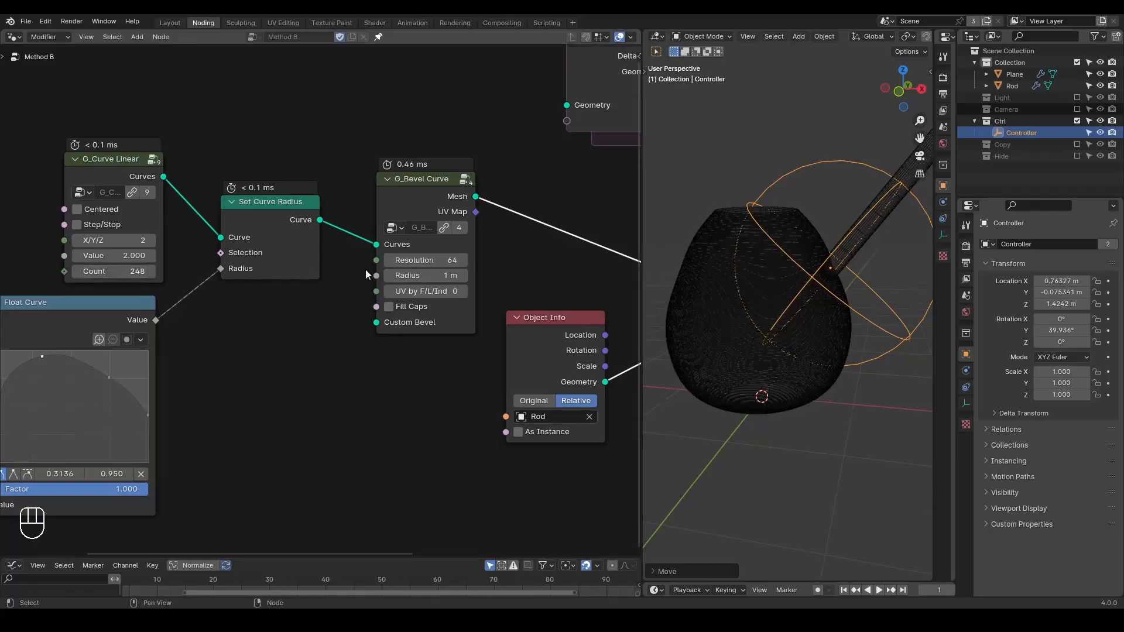
left_click_drag(421, 260, 456, 260)
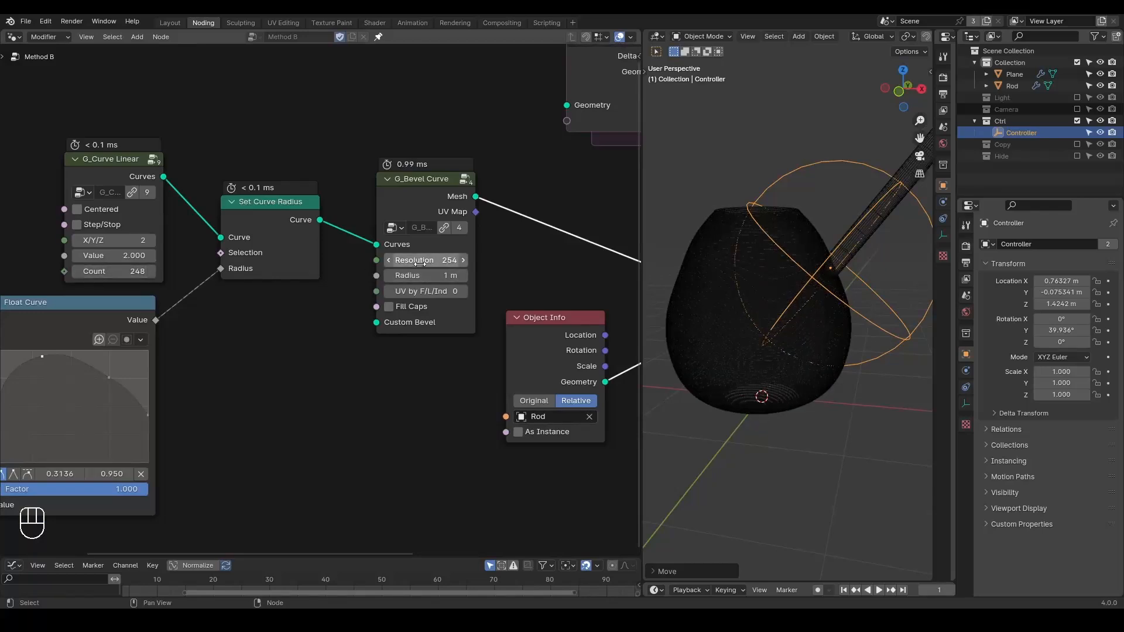
middle_click_drag(505, 182, 459, 178)
key("ctrl+a")
type("subd")
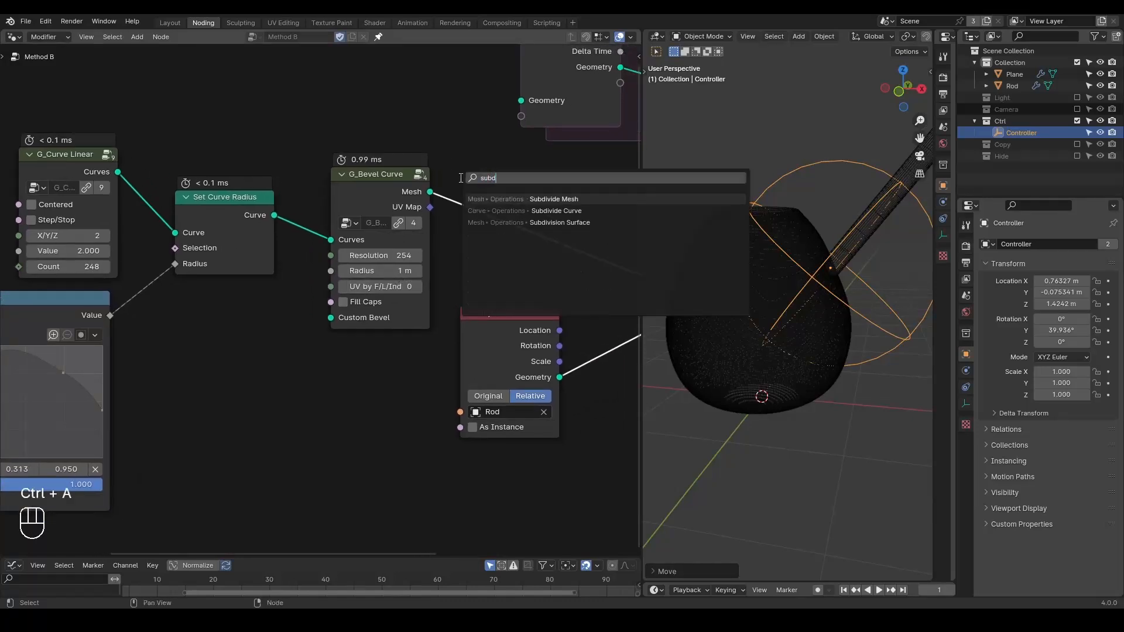
key("Down")
key("Down")
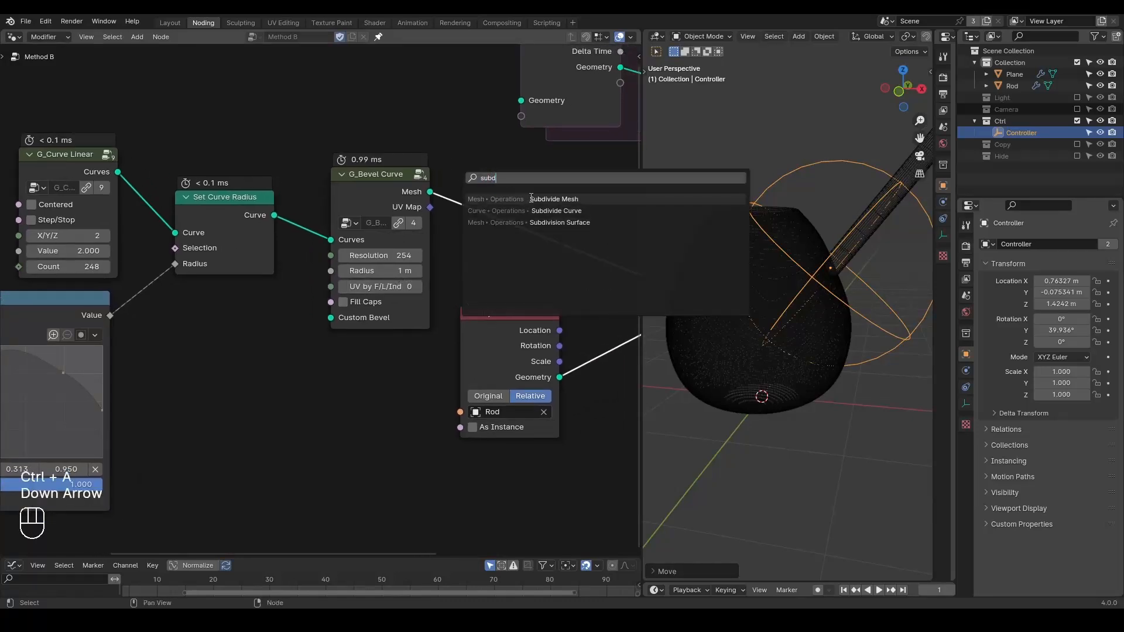
key("Escape")
Set both G_Curve Linear's Count and G_Bevel Curve's Resolution to 250.
middle_click_drag(351, 305, 384, 298)
left_click(77, 264)
type("250")
key("Return")
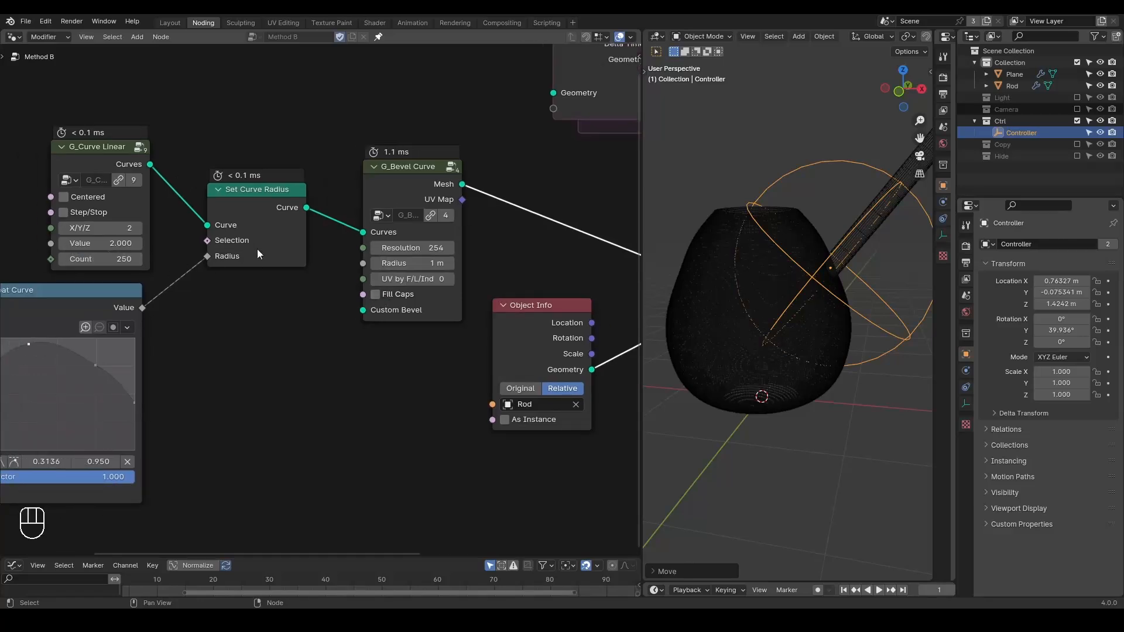
left_click(427, 248)
type("250")
key("Return")
Switch the viewport back to solid shading.
middle_click_drag(819, 246, 906, 250)
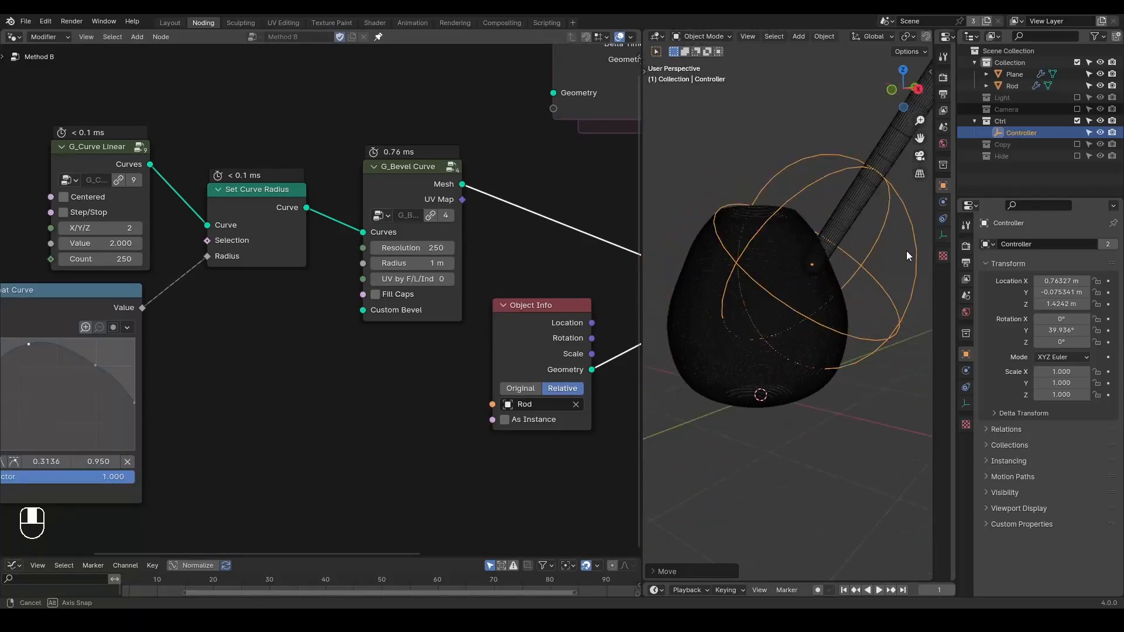
left_click(772, 244)
key("z")
left_click(803, 243)
Move the Controller along X to about 0.38 m so the rod pushes deep through the pot's wall.
middle_click_drag(464, 296, 287, 279)
middle_click_drag(537, 273, 434, 277)
middle_click_drag(806, 272, 784, 288)
left_click(822, 271)
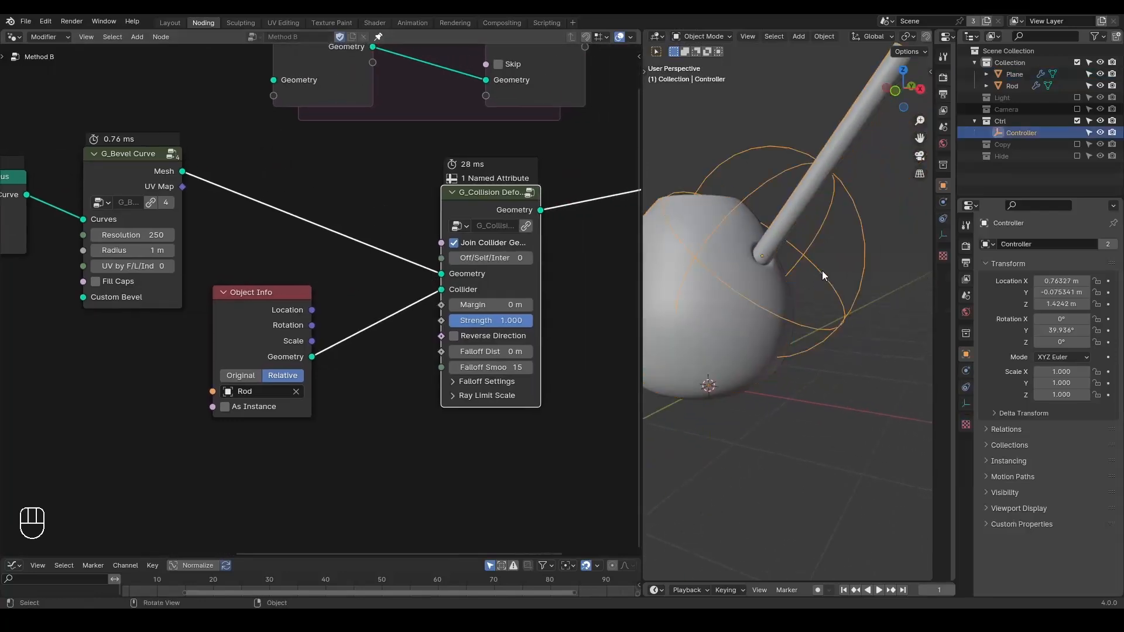
key("g")
key("x")
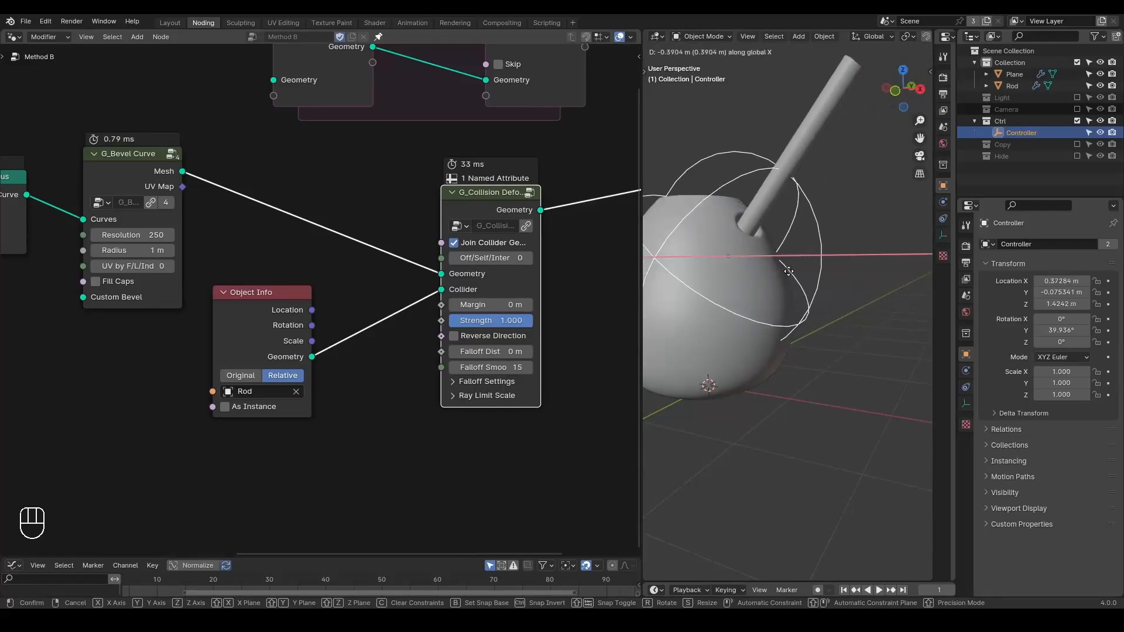
left_click(781, 272)
Sketch annotation curves around the rod inside the pot, using X-ray display, and erase them.
middle_click_drag(780, 272, 866, 325)
scroll(885, 339, "up", 5)
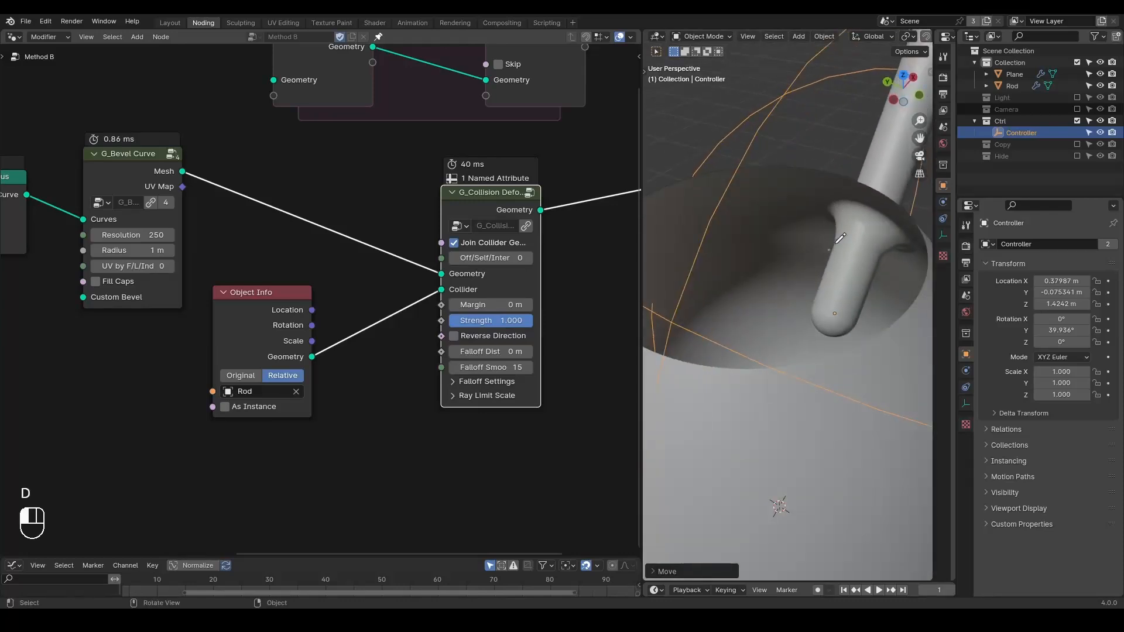
key("d")
key("d")
key("alt+z")
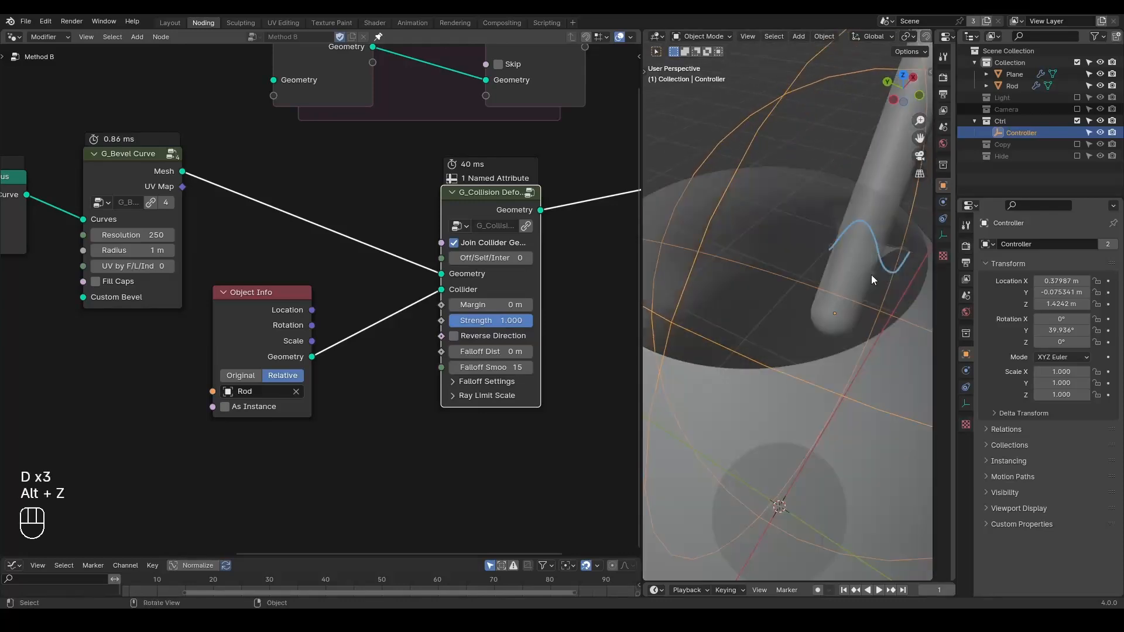
key("d")
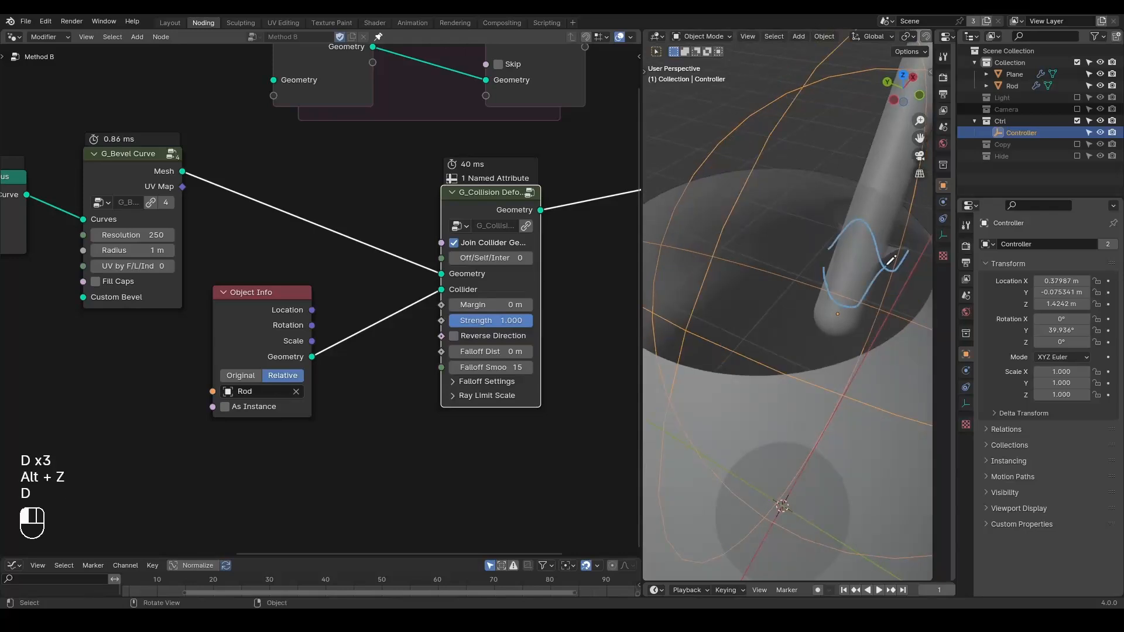
key("d")
right_click_drag(887, 244, 874, 186)
key("d")
key("alt+z")
Move the Controller partly back out of the pot, to about X 0.53 m, Y -0.04 m and Z 1.41 m.
middle_click_drag(848, 280, 761, 293)
key("g")
left_click(827, 310)
scroll(539, 315, "up", 2)
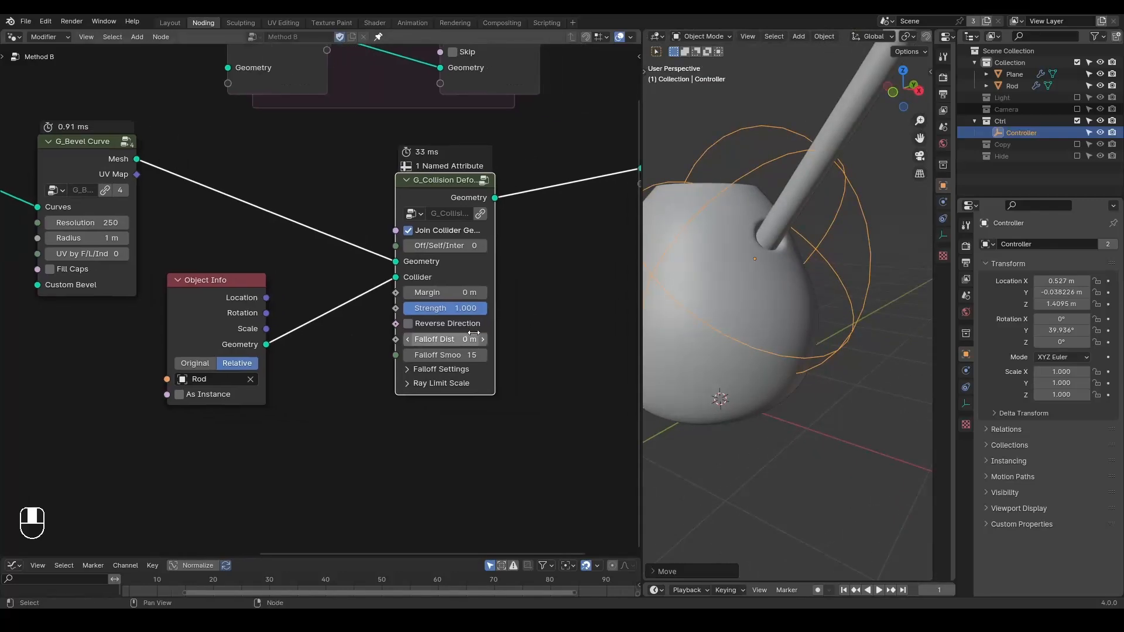
Set the collision deformer's Falloff Distance to 0.15 m and move the Controller along X to about 0.67 m.
left_click_drag(467, 346, 483, 346, "shift")
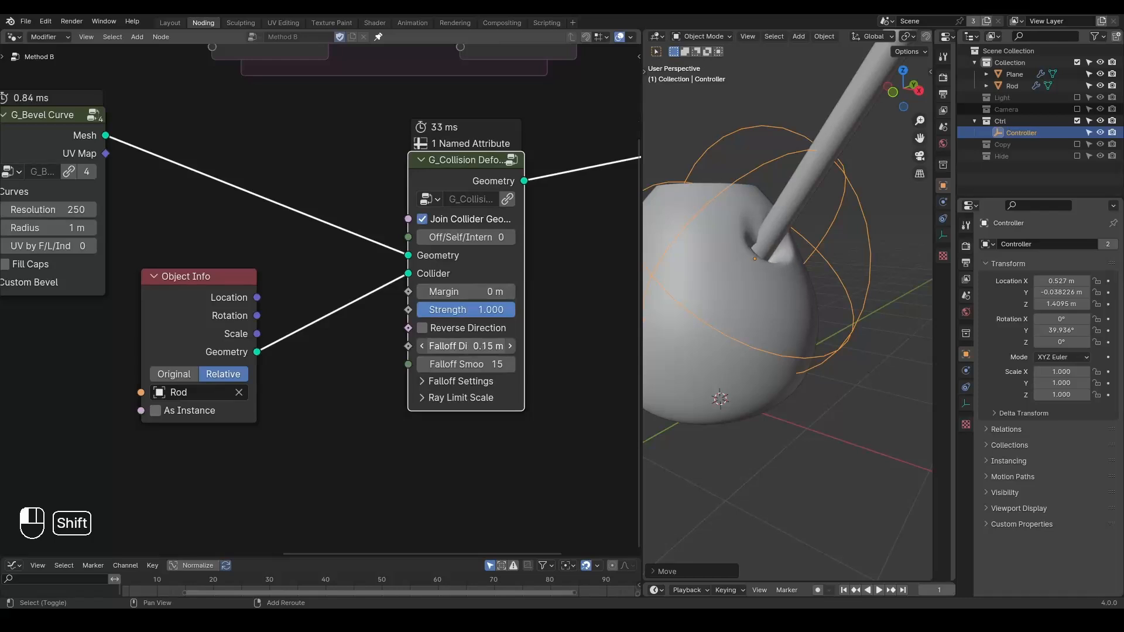
middle_click_drag(830, 251, 813, 265)
key("g")
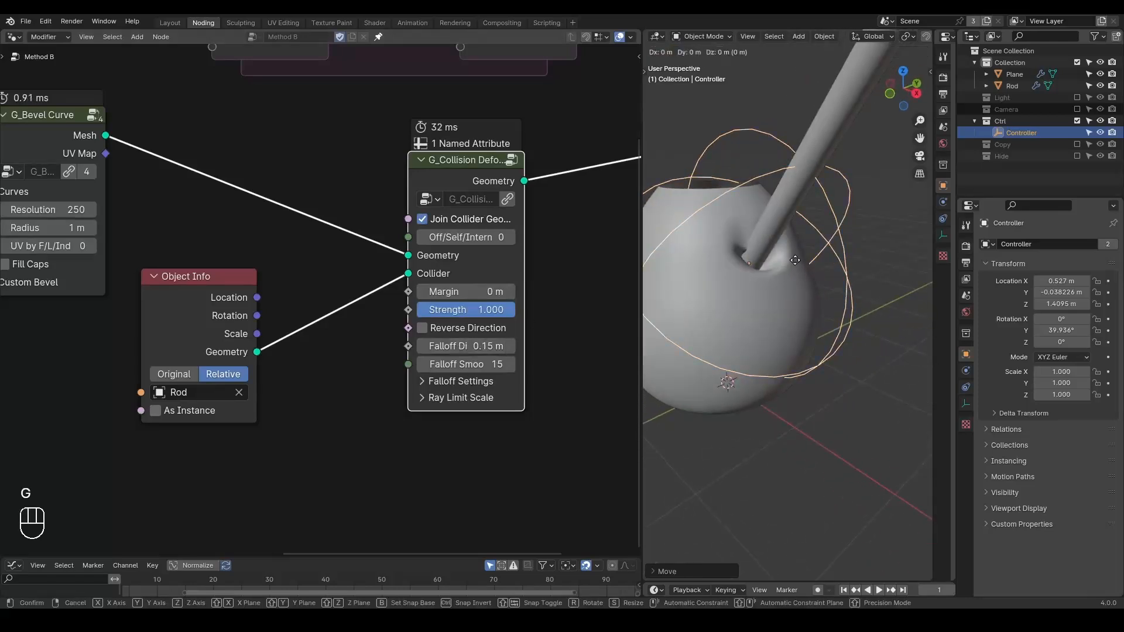
left_click(812, 253)
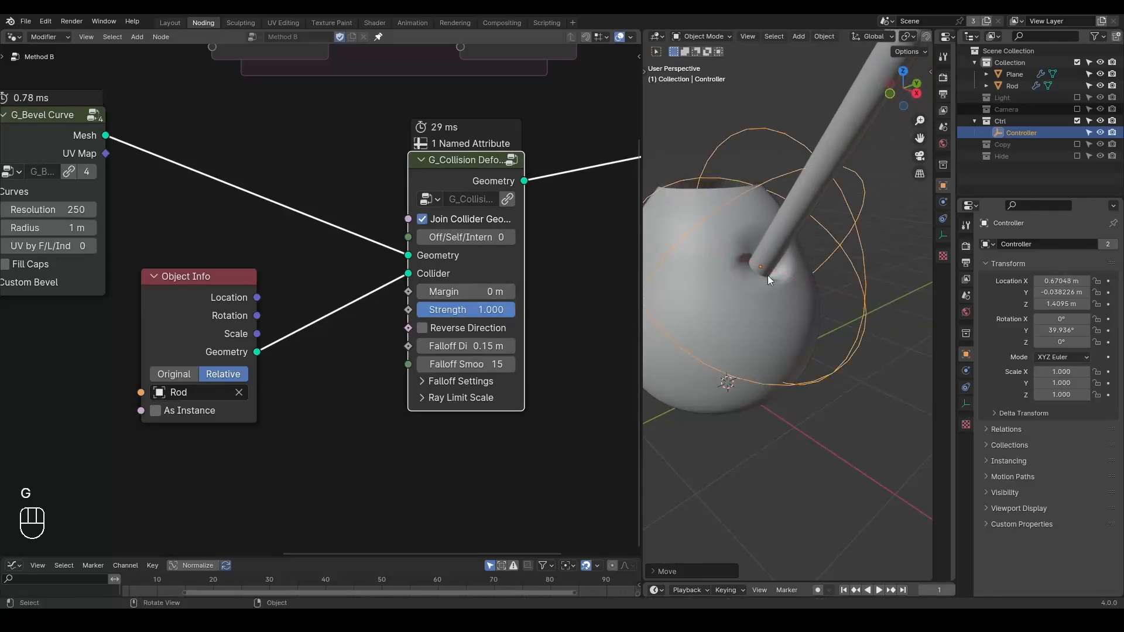
Raise the collision deformer's falloff noise scale to 0.270 and its Falloff Distance to 0.54 m.
left_click(460, 381)
left_click_drag(443, 456, 386, 473, "shift")
left_click_drag(472, 456, 515, 456, "shift")
left_click_drag(463, 346, 509, 345, "shift")
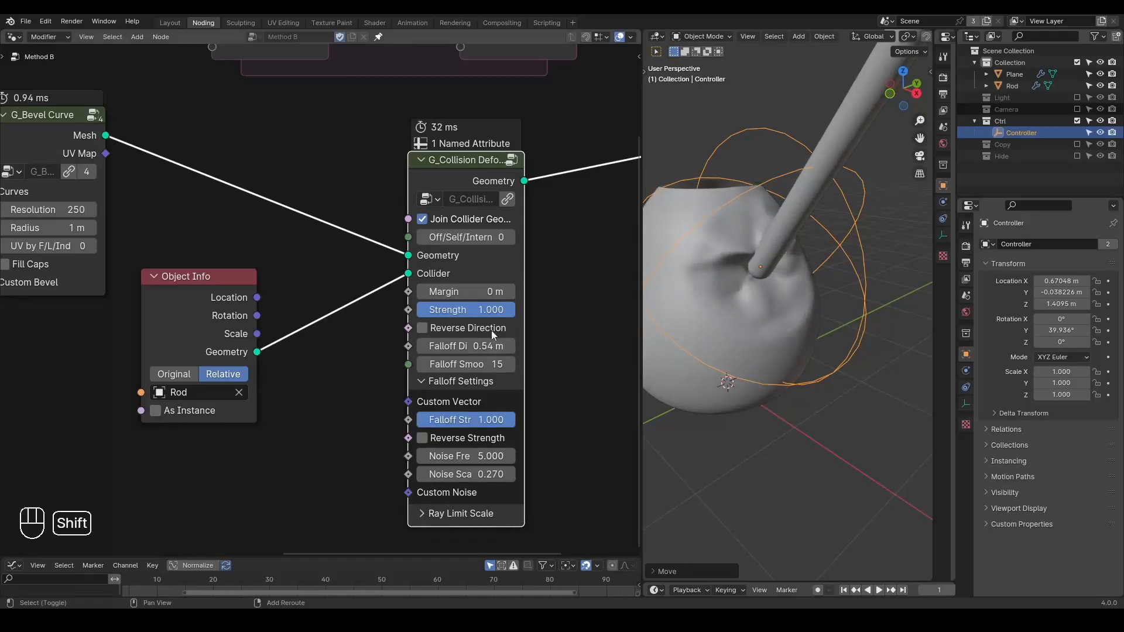
Move the Controller along X to about 0.66 m, keeping the deformer's Falloff Distance at 0.54 m.
mouse_move(749, 257)
middle_mouse_down()
mouse_move(770, 280)
mouse_move(746, 269)
mouse_move(768, 267)
middle_mouse_up()
key("g")
key("x")
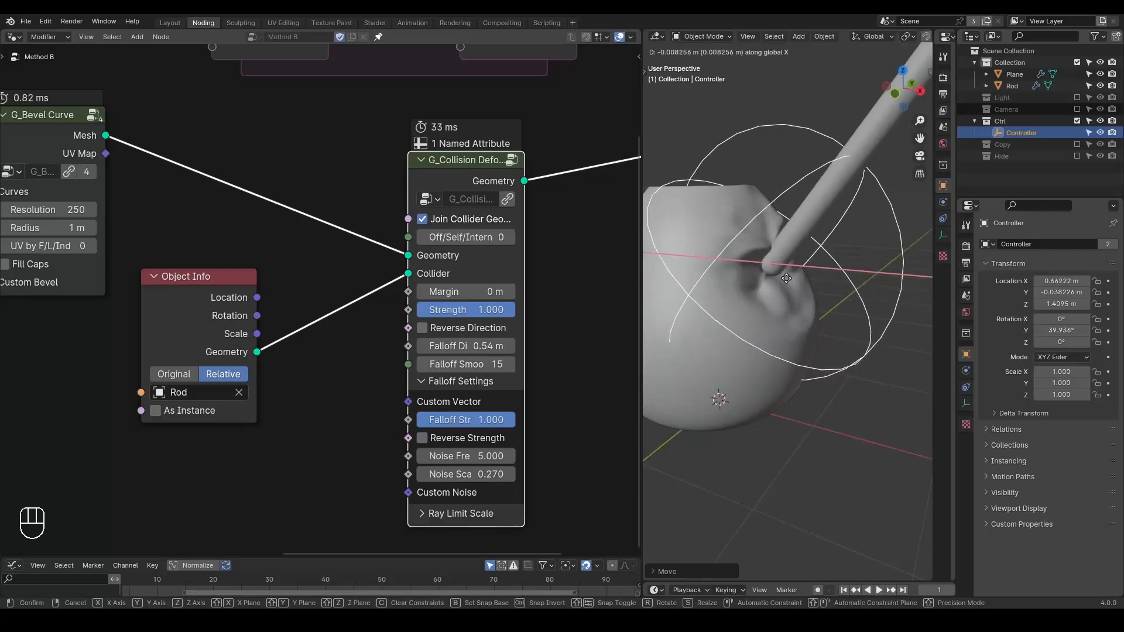
left_click(757, 275)
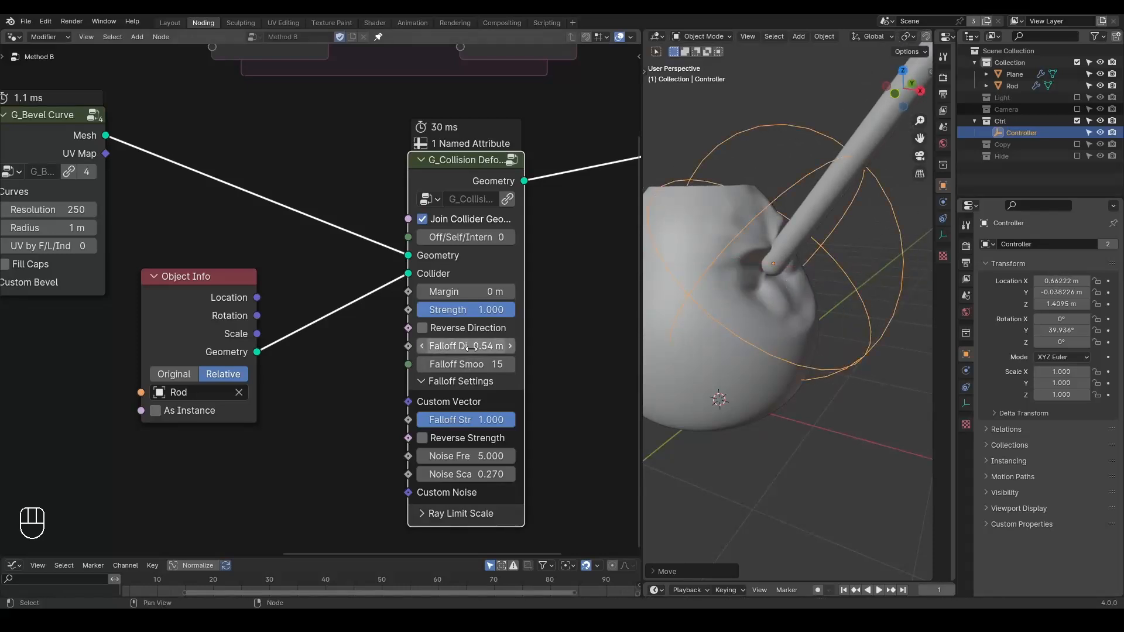
left_click(481, 346)
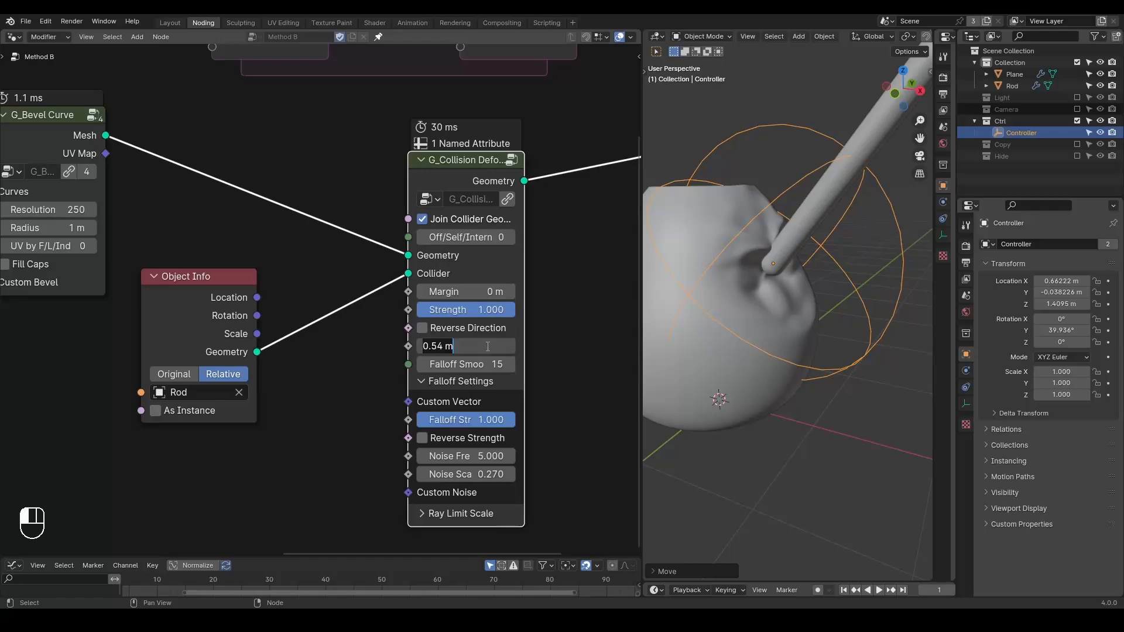
key("Return")
Replace the modified deformer with a fresh G_Collision Deformer node, keeping its links, and place it beside the Object Info node.
scroll(445, 345, "down", 3)
key("ctrl+a")
type("coll")
key("Down")
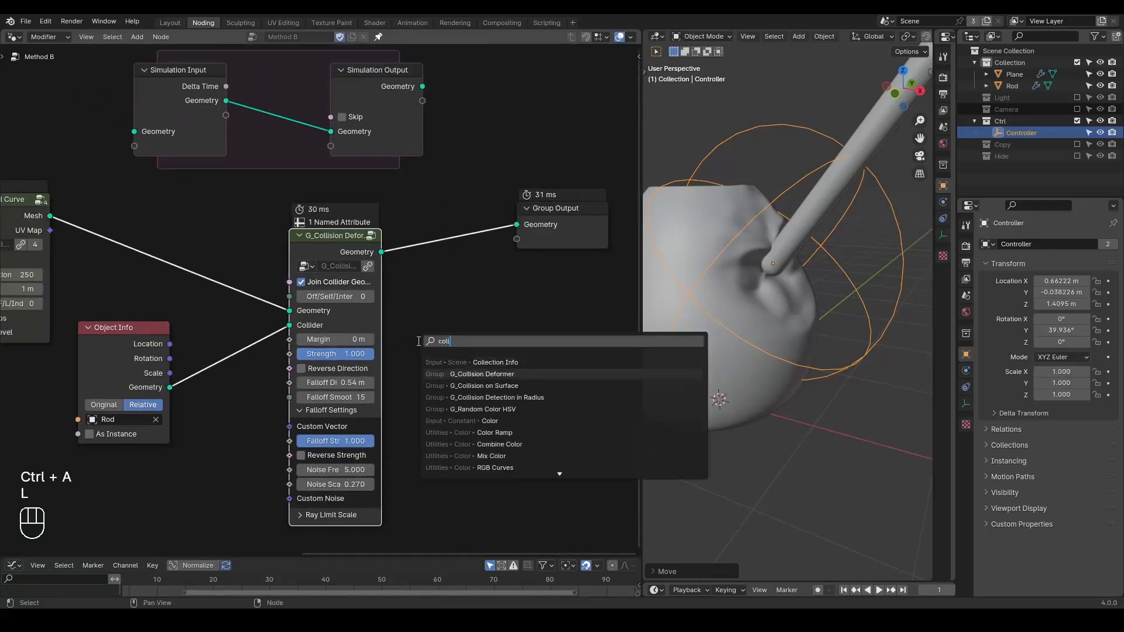
key("Return")
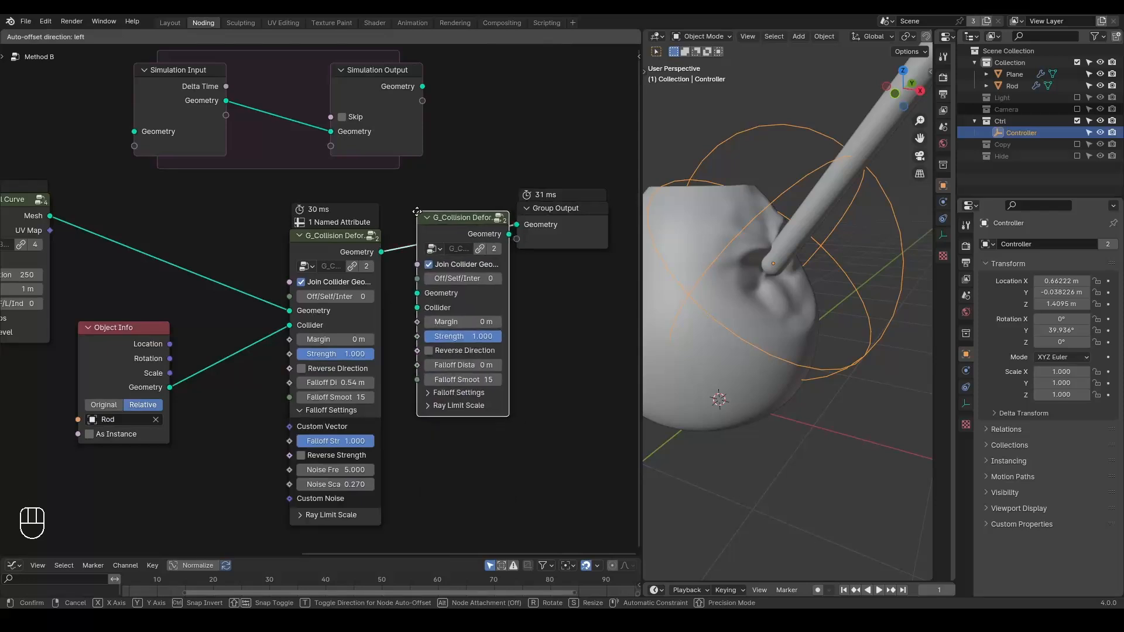
left_click(414, 212)
key("ctrl+x")
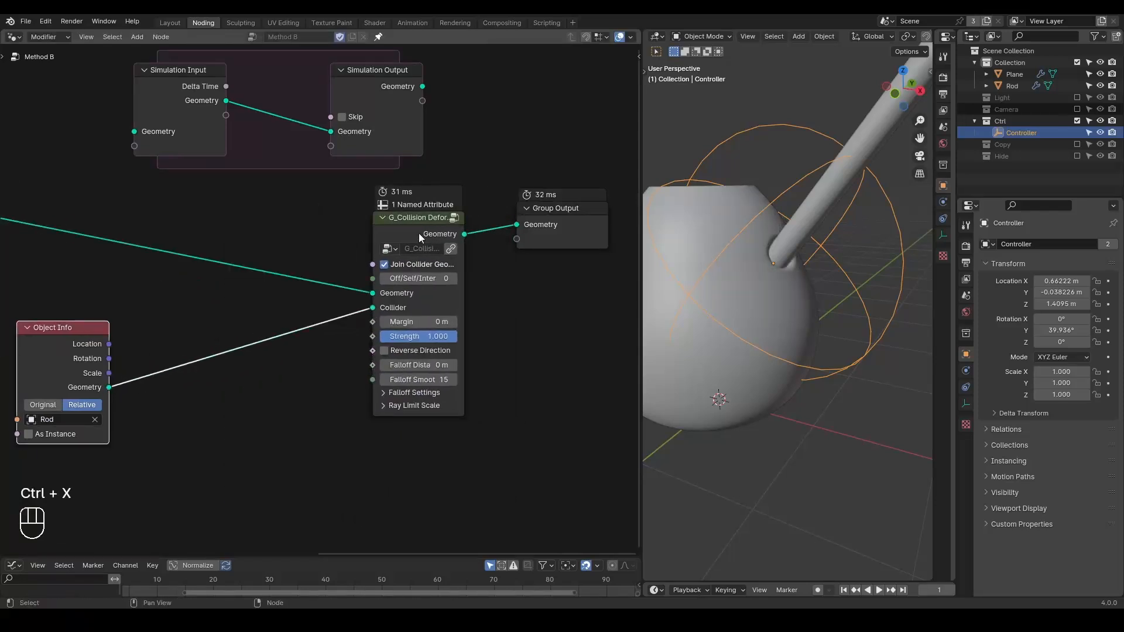
left_click_drag(416, 235, 300, 261)
Disable Join Collider Geometry on the collision deformer and make the Rod object visible in the viewport.
middle_click_drag(332, 267, 377, 256)
mouse_move(742, 295)
middle_mouse_down()
mouse_move(782, 293)
mouse_move(706, 292)
mouse_move(728, 297)
middle_mouse_up()
middle_click_drag(333, 282, 432, 240)
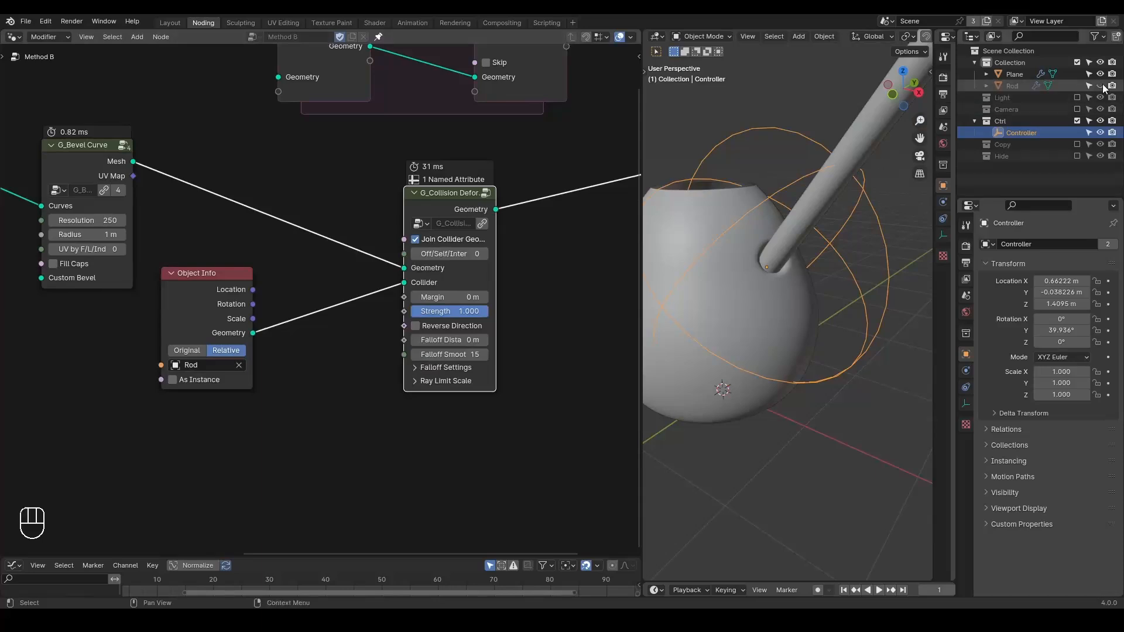
left_click(444, 235)
left_click(1100, 85)
middle_click_drag(452, 125, 375, 203)
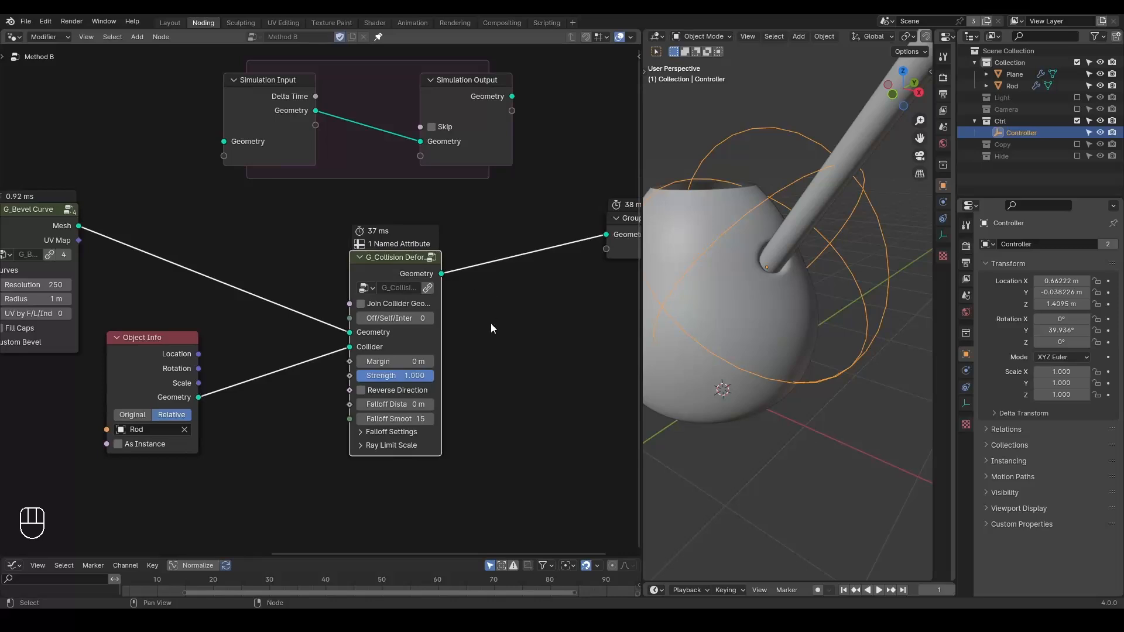
Wrap the collision deformer in the simulation zone, between G_Bevel Curve and Group Output, and move the Rod's Object Info node below it.
scroll(490, 327, "down", 1)
key("shift+ctrl+alt+q")
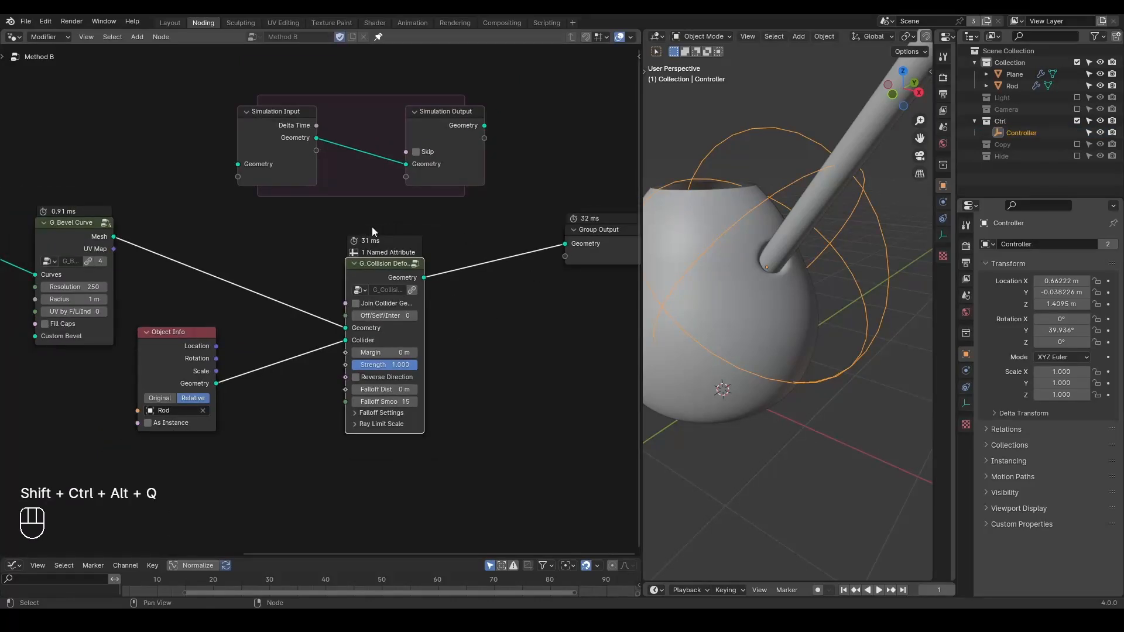
left_click_drag(272, 121, 198, 233, "alt")
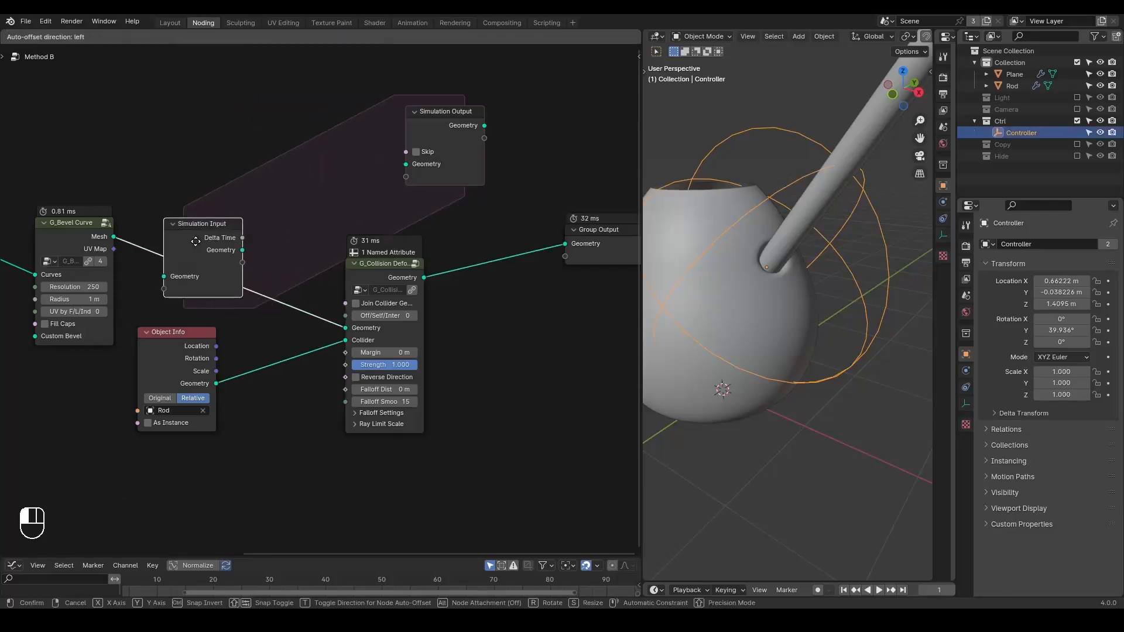
left_click_drag(440, 139, 480, 245)
middle_click_drag(396, 304, 459, 264)
left_click_drag(228, 308, 246, 369)
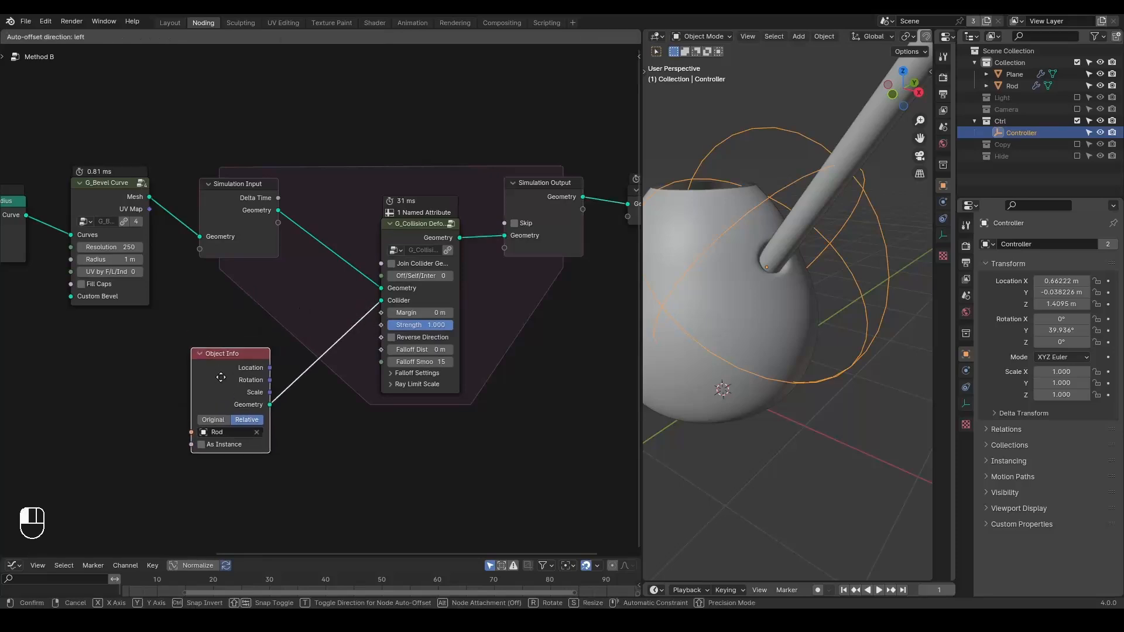
Insert a Transform Geometry node after Simulation Input and set its Z rotation to 5°.
key("ctrl+a")
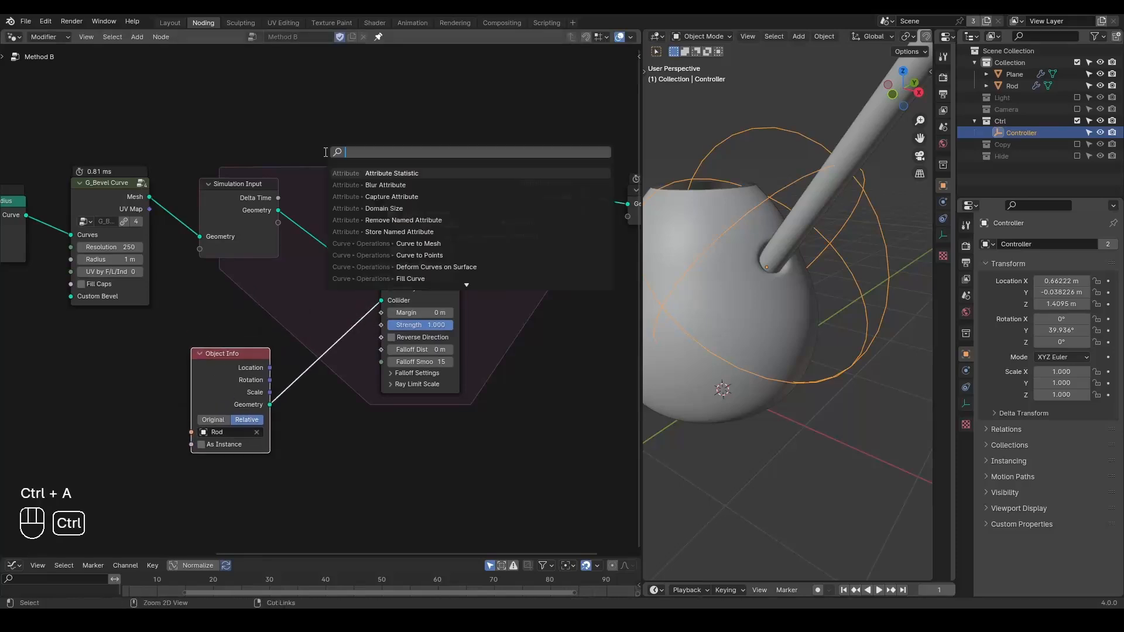
type("transform")
key("Down")
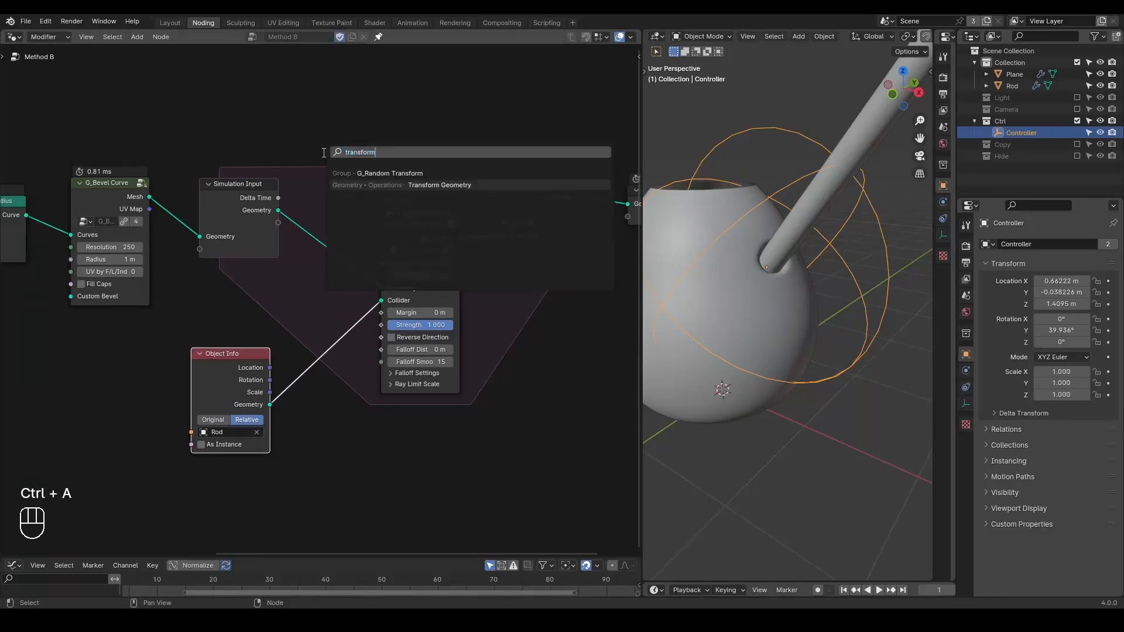
key("Return")
left_click(251, 151)
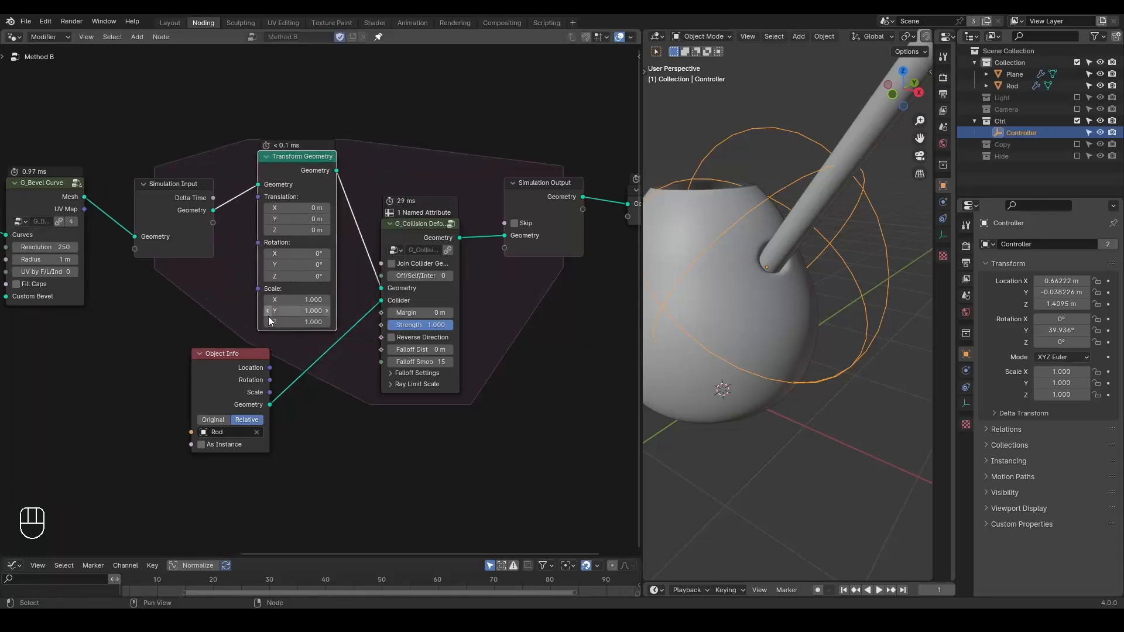
left_click(297, 276)
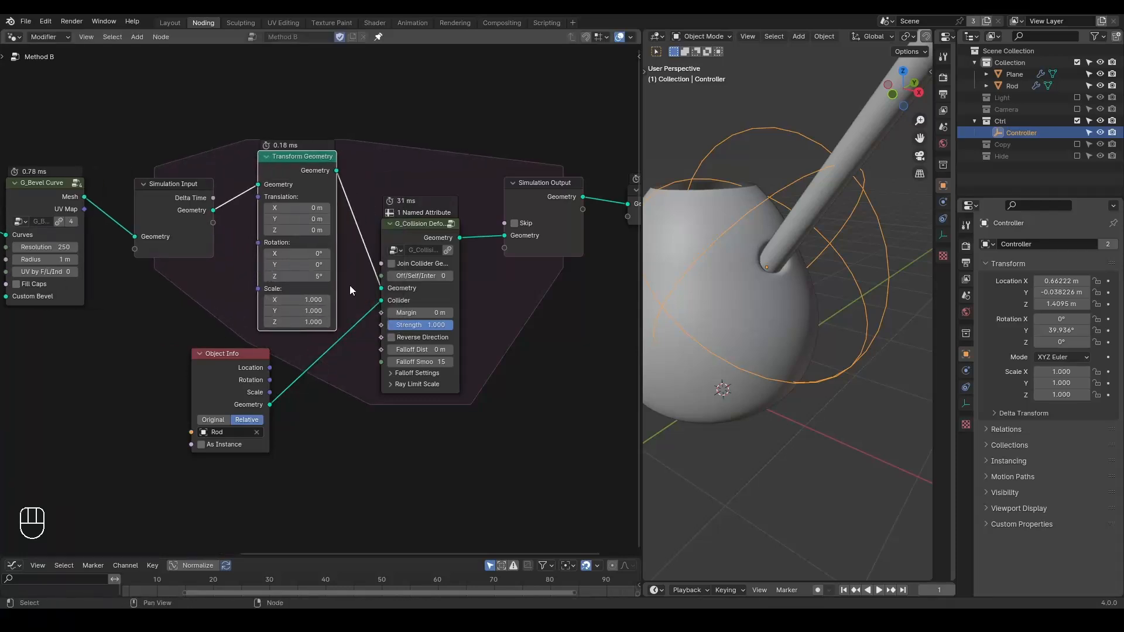
Play the simulation and examine how the rod carves the rotating pot.
key("space")
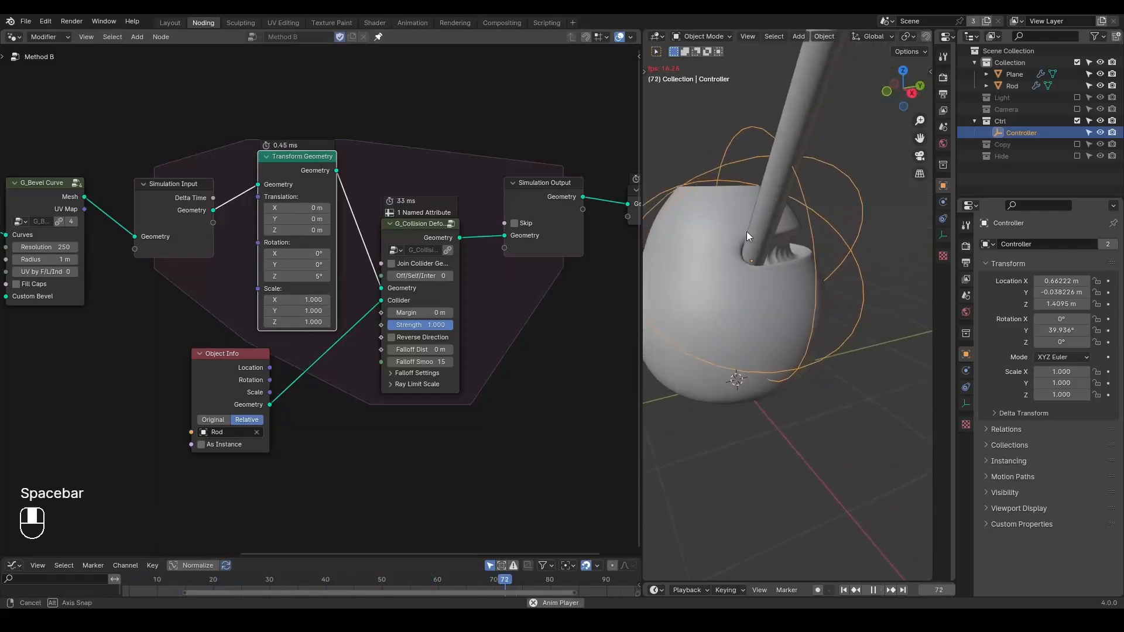
middle_click_drag(746, 231, 721, 230)
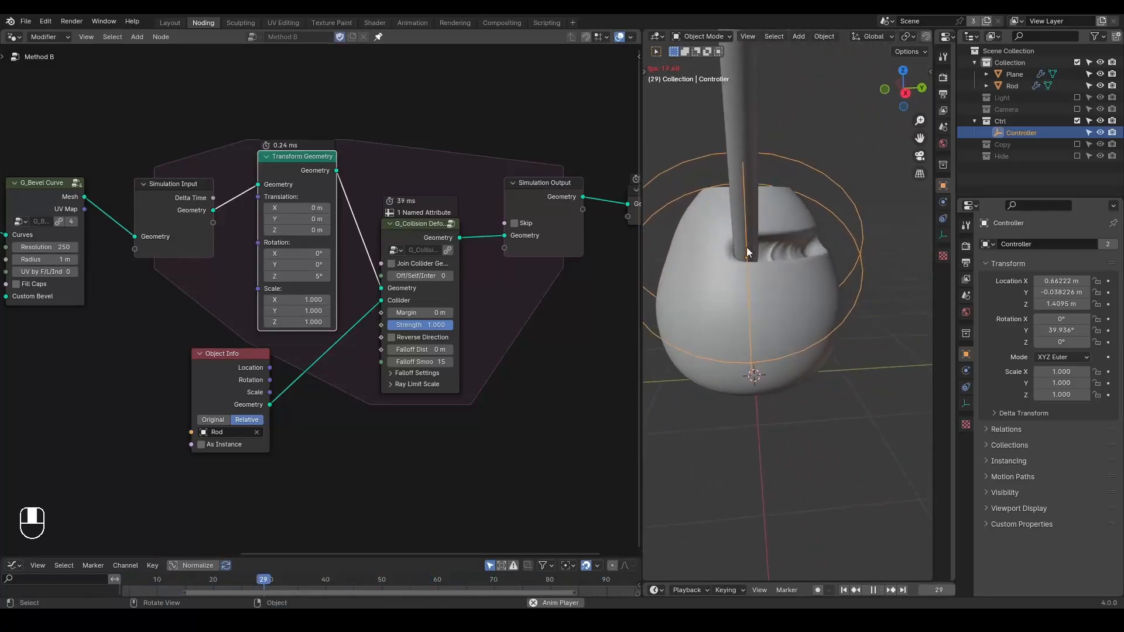
key("space")
Set the scene's end frame to 5555 and return to the first frame.
left_click(936, 590)
type("5555")
key("Return")
middle_click_drag(753, 303, 757, 265)
key("shift+space")
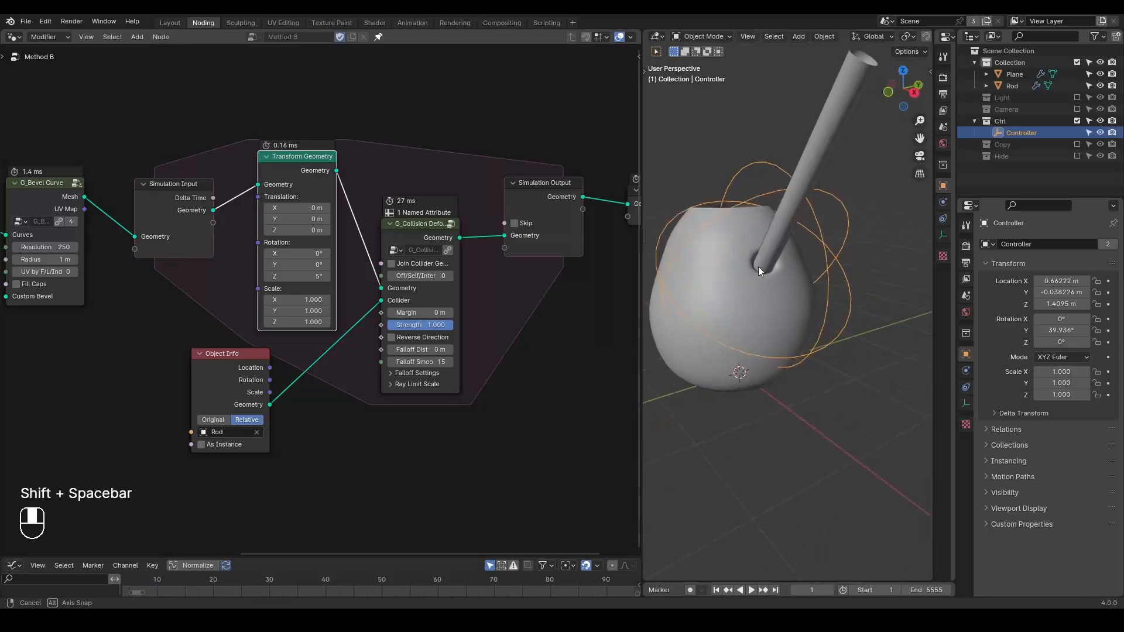
Replay the simulation for a full turn, pause it, and inspect the carved groove around the pot's wall.
key("space")
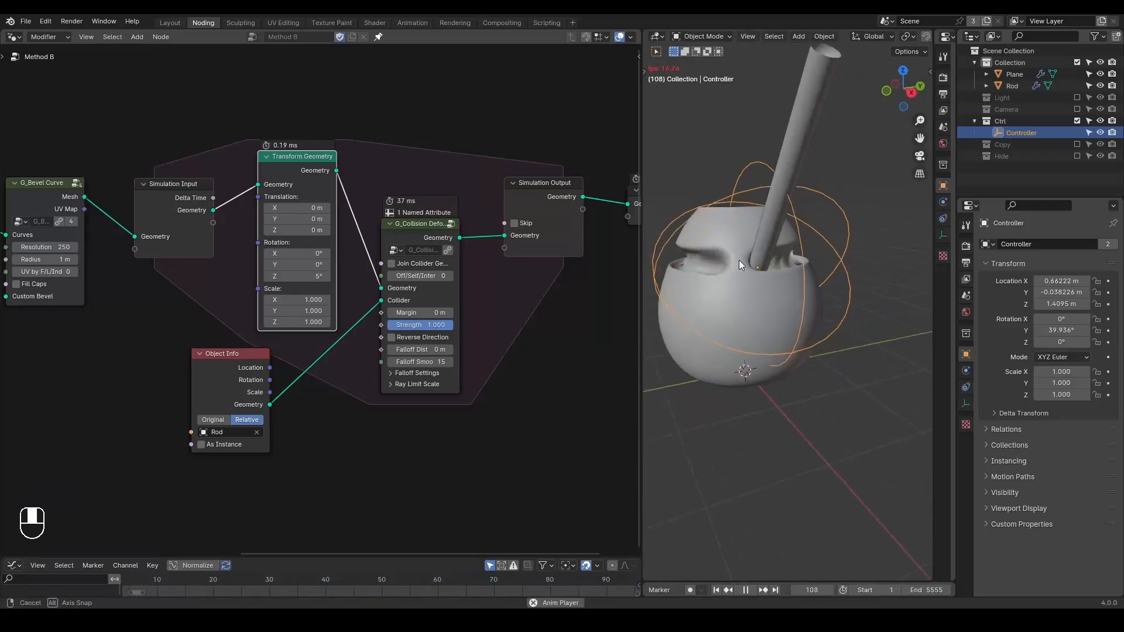
mouse_move(754, 262)
middle_mouse_down()
mouse_move(720, 259)
mouse_move(736, 259)
middle_mouse_up()
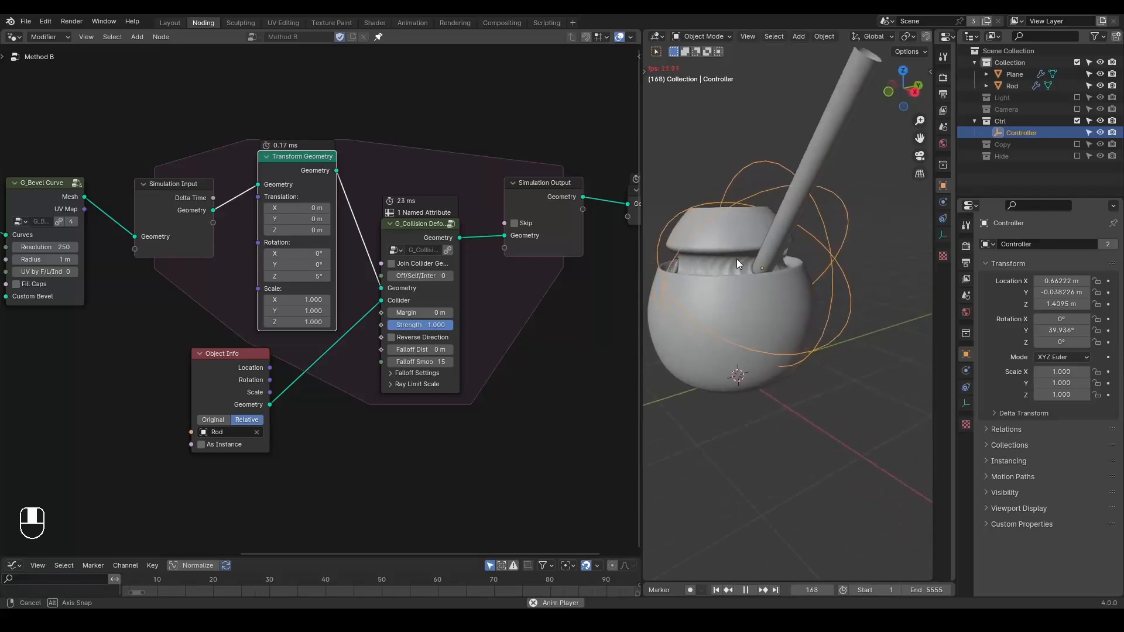
key("space")
mouse_move(741, 287)
middle_mouse_down()
mouse_move(810, 293)
mouse_move(753, 288)
middle_mouse_up()
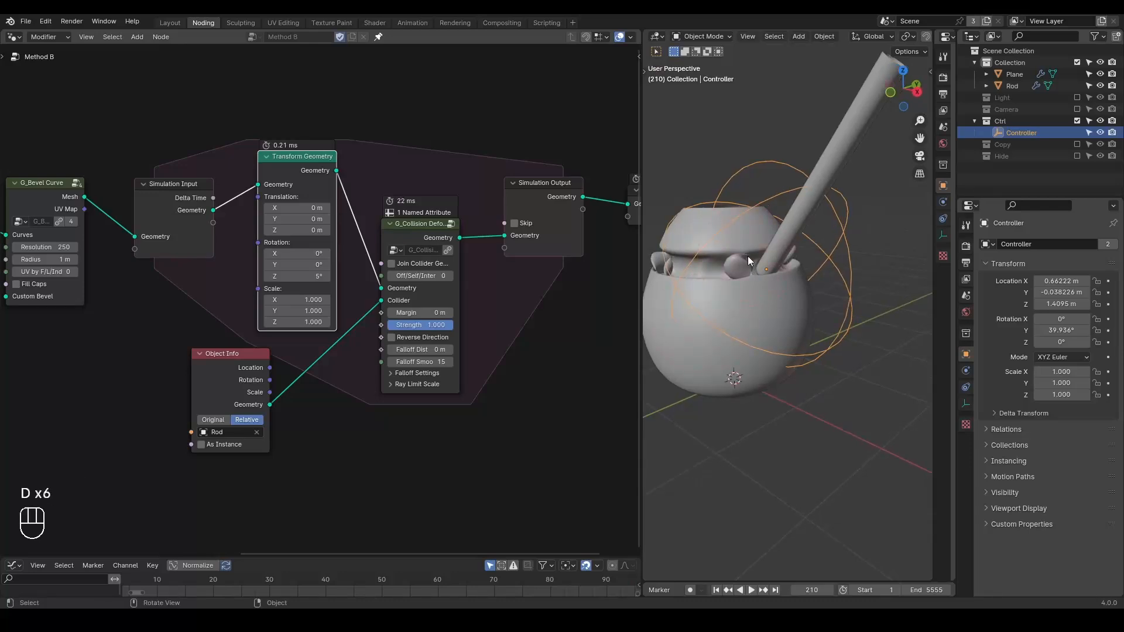
mouse_move(748, 311)
middle_mouse_down()
mouse_move(728, 314)
mouse_move(785, 321)
mouse_move(757, 304)
mouse_move(770, 295)
mouse_move(701, 284)
mouse_move(750, 290)
middle_mouse_up()
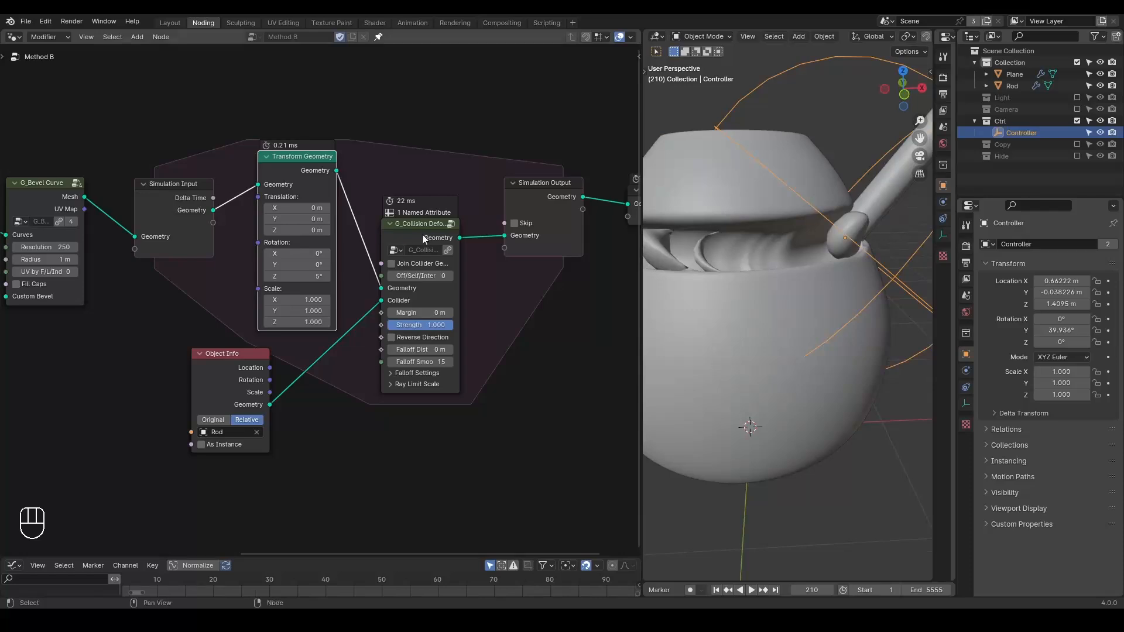
middle_click_drag(803, 219, 751, 240)
Rewind to frame 1 and move the Controller along X out of the pot, to about 1.17 m.
key("shift+space")
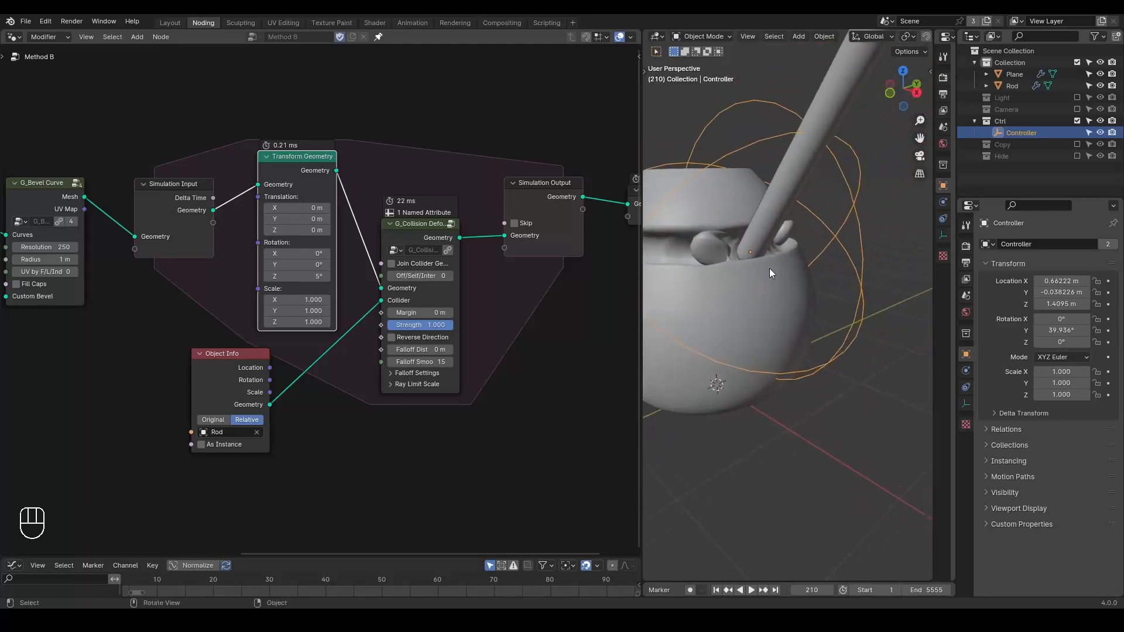
key("g")
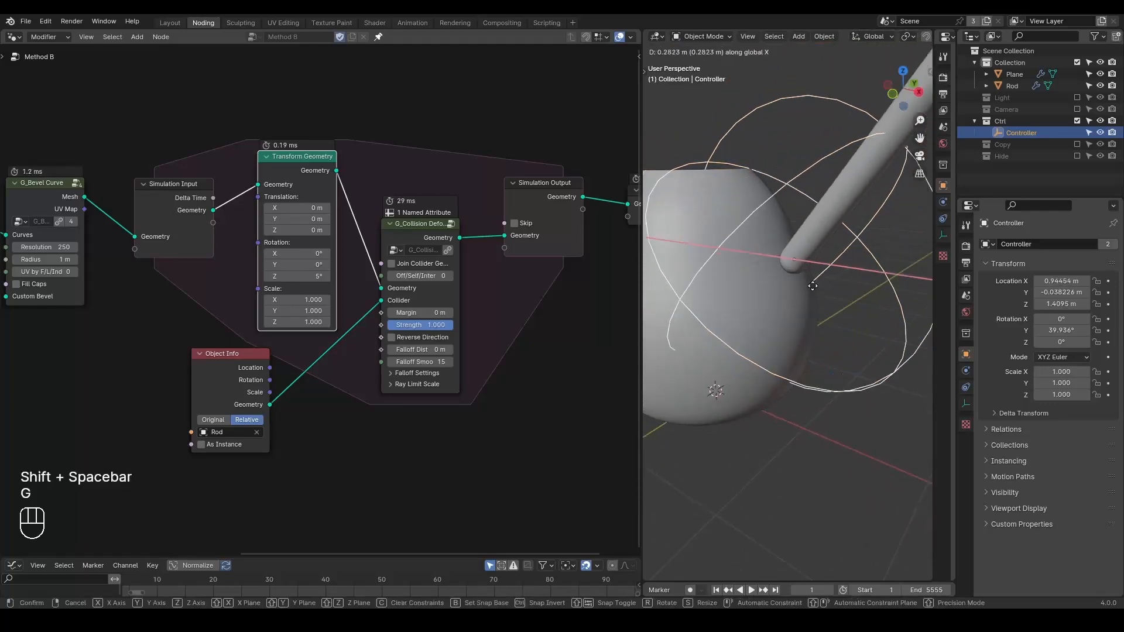
left_click(832, 288)
During playback, push the Controller along X to about 0.81 m to carve a shallow groove around the pot.
key("space")
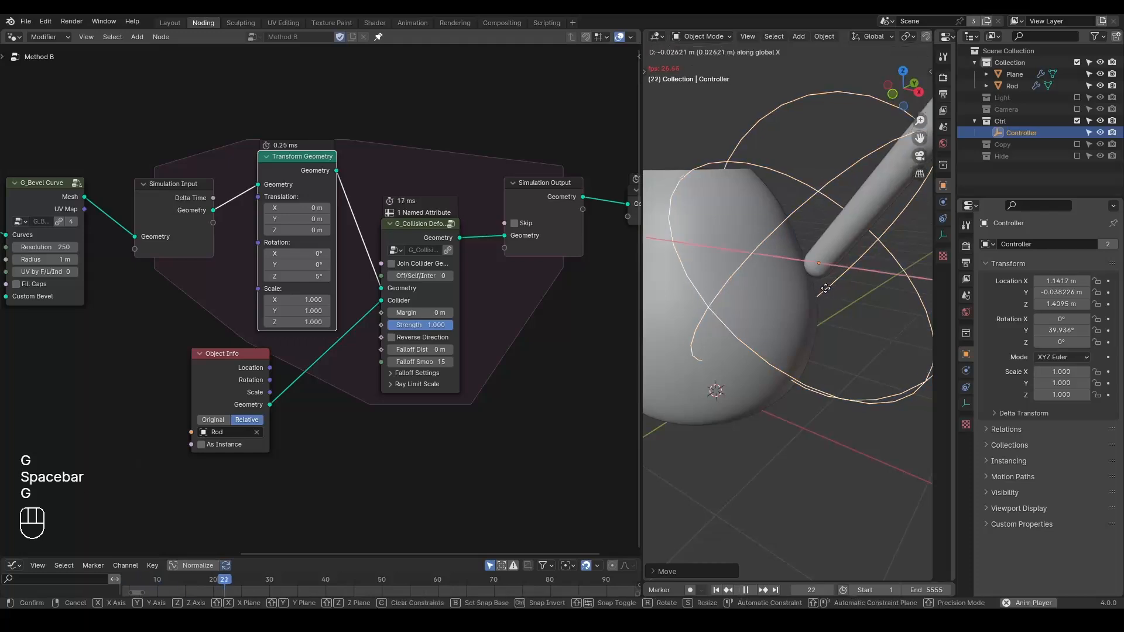
key("g")
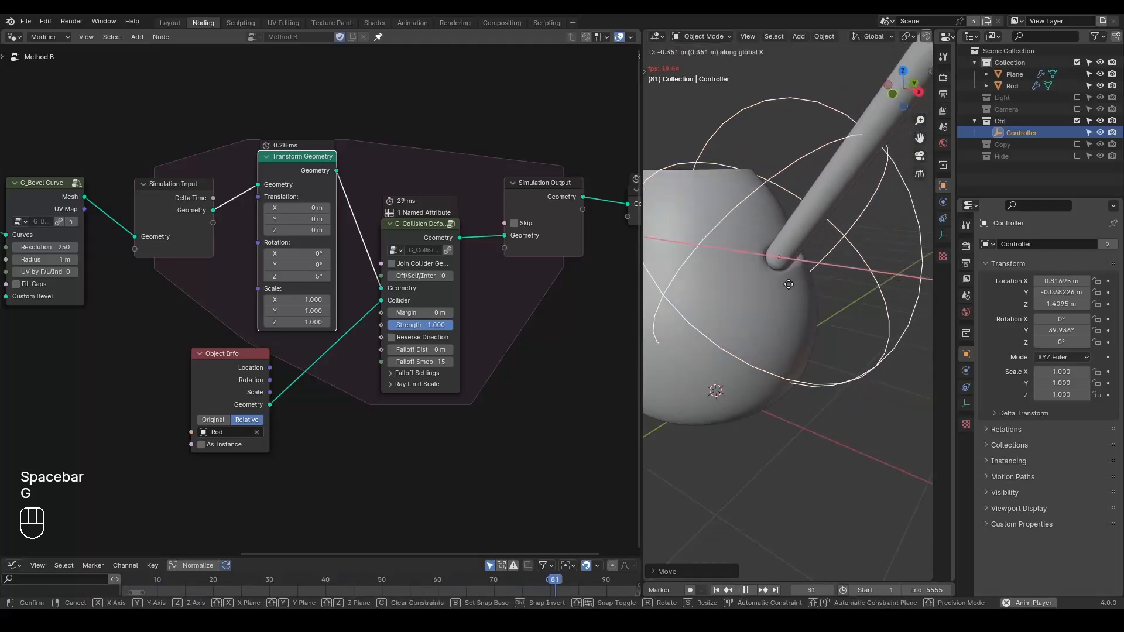
left_click(788, 283)
mouse_move(788, 283)
middle_mouse_down()
mouse_move(760, 296)
mouse_move(789, 297)
middle_mouse_up()
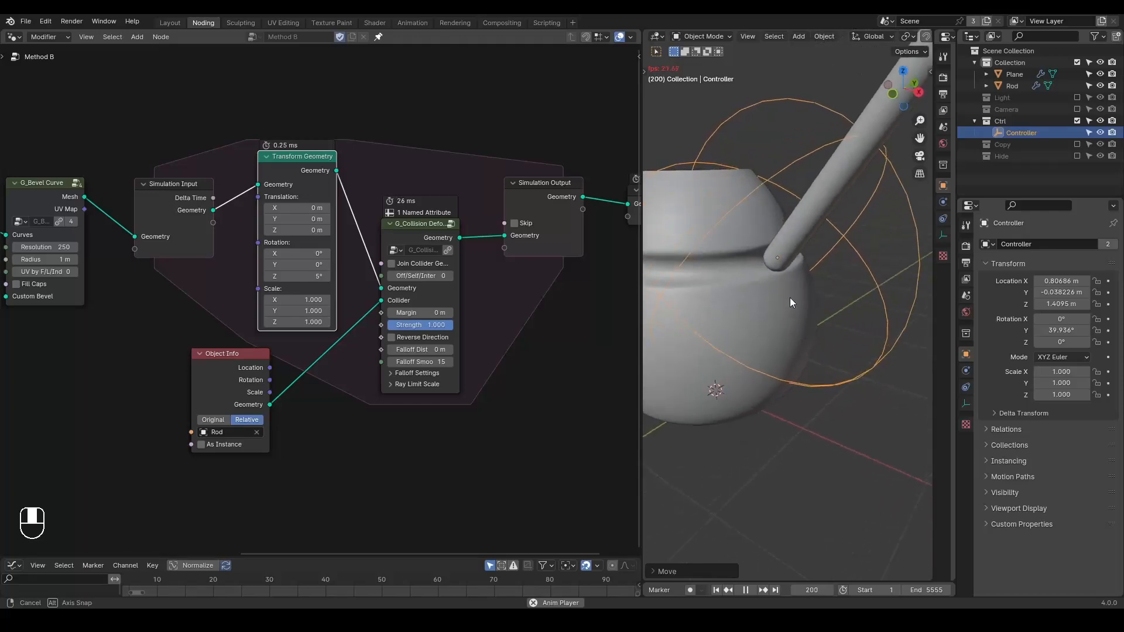
middle_click_drag(768, 238, 834, 247)
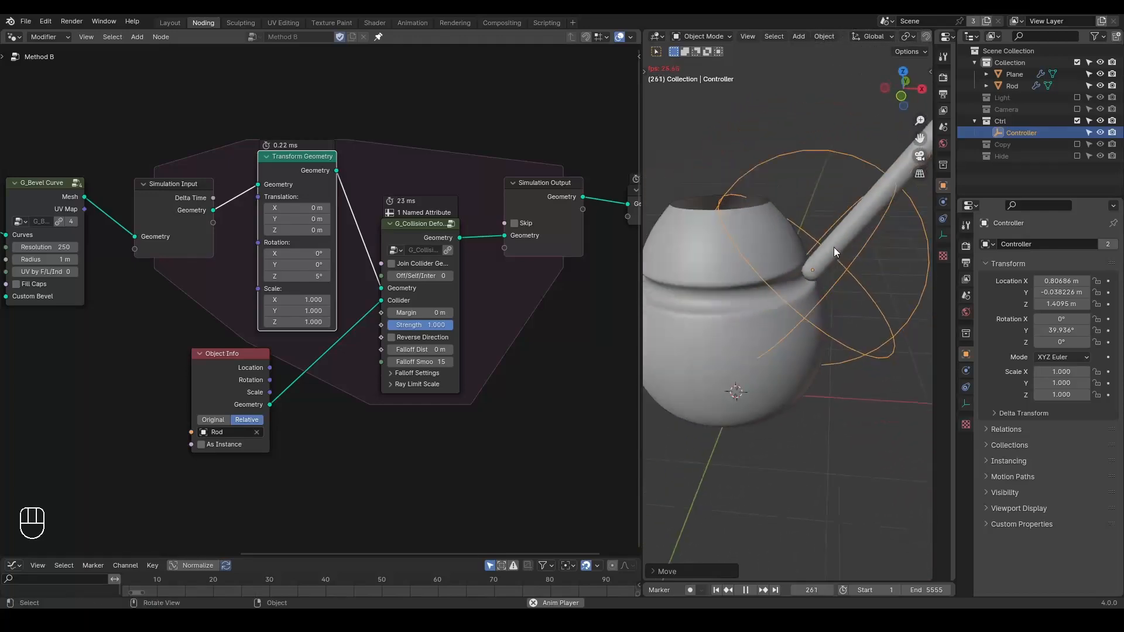
Push the Controller deeper and lower into the spinning pot, to about X 0.28 m, Y -0.23 m and Z 1.13 m.
key("g")
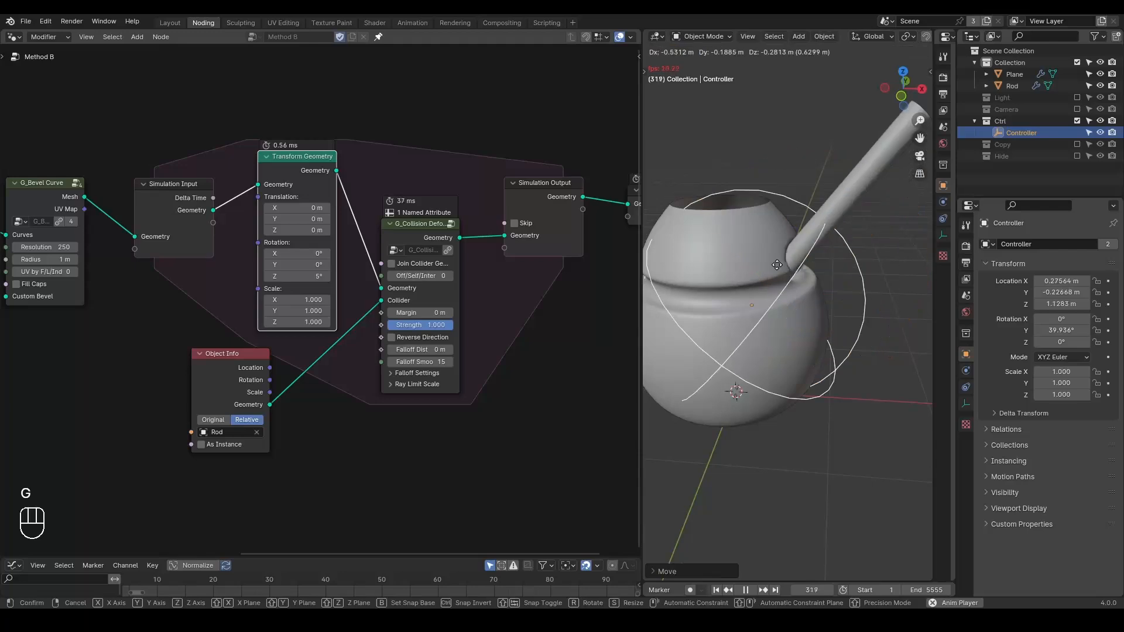
right_click(777, 264)
middle_click_drag(777, 265, 824, 313)
Stop and rewind the playback, and move the Controller along X out of the pot to about 1.18 m.
key("space")
key("shift+space")
key("g")
left_click(816, 280)
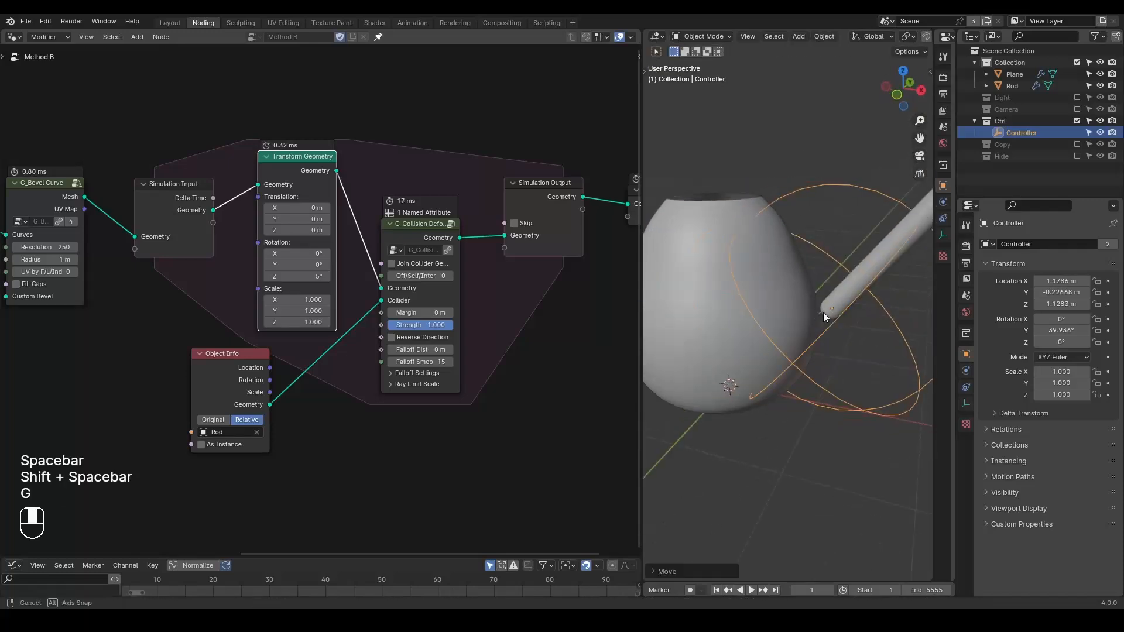
Start playback and push the Controller along X to about 0.85 m to carve a groove around the pot's middle.
scroll(867, 251, "down", 2)
scroll(866, 255, "down", 2)
middle_click_drag(863, 266, 822, 249, "shift")
scroll(828, 252, "up", 2)
key("space")
key("g")
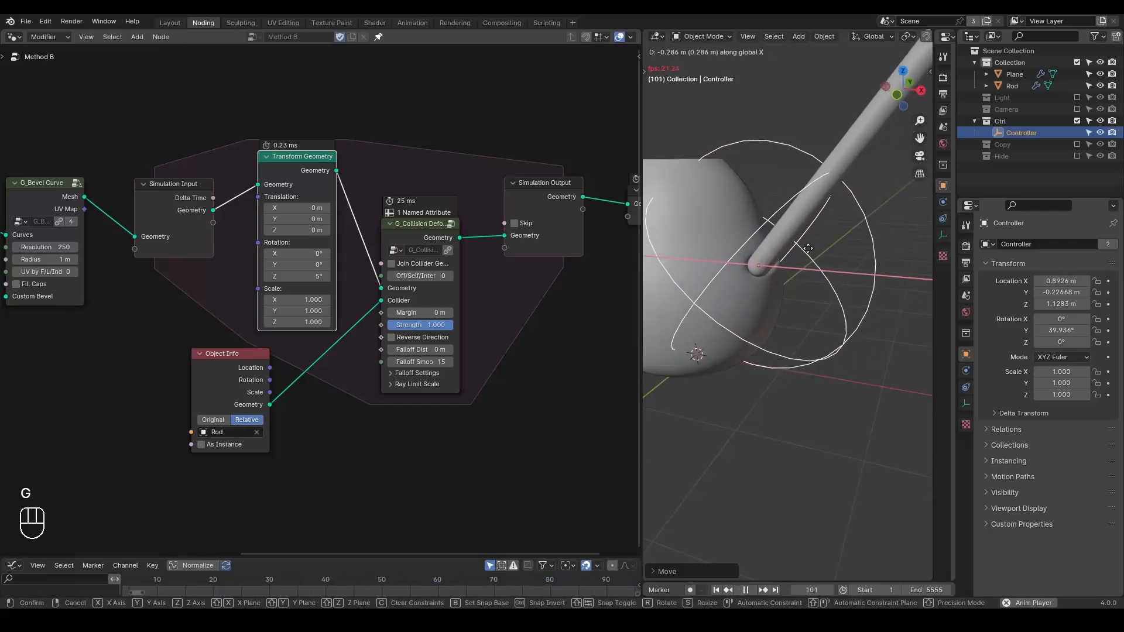
left_click(813, 247)
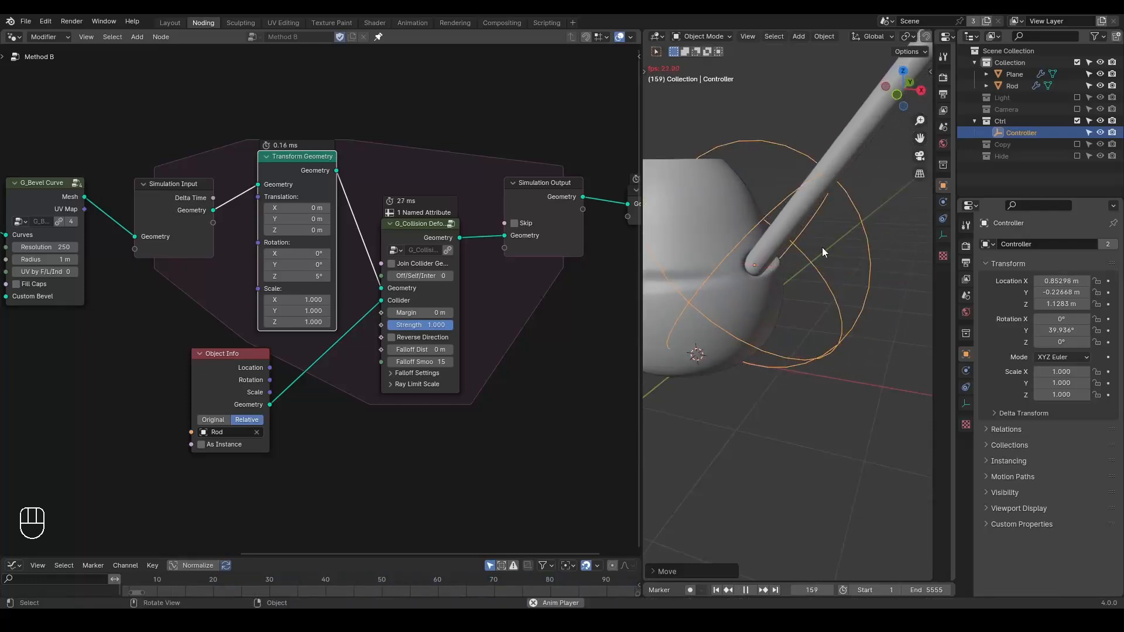
During playback, raise the Controller to about Z 1.39 m and push it inward to about X 0.80 m to carve higher up the pot.
key("g")
key("z")
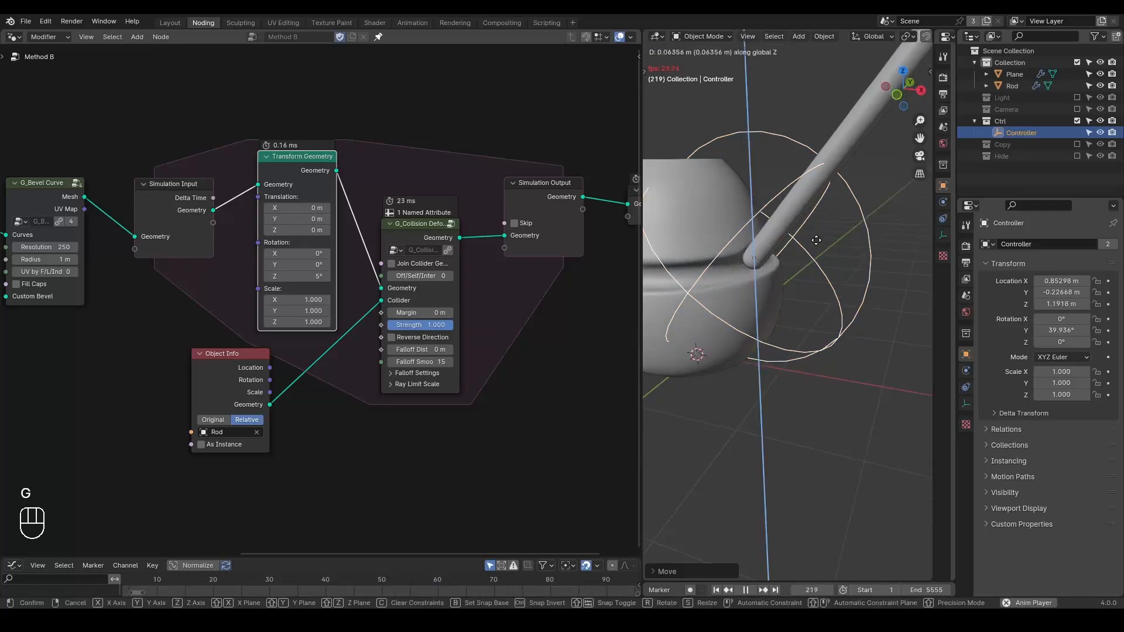
left_click(817, 224)
key("g")
key("x")
key("g")
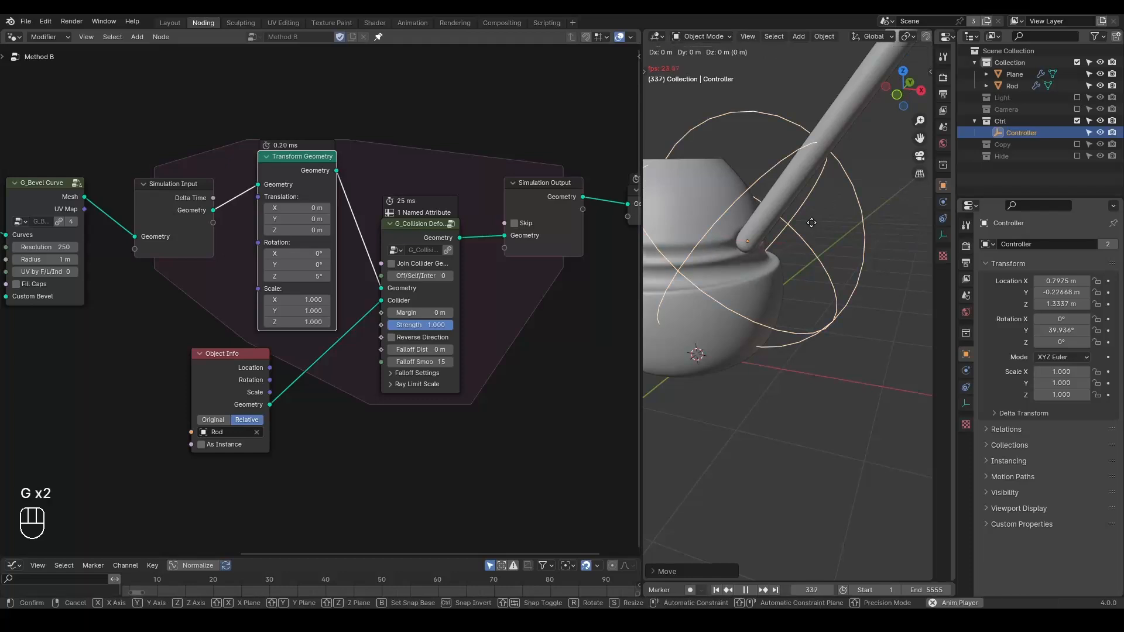
left_click(811, 221)
middle_click_drag(812, 221, 841, 254, "shift")
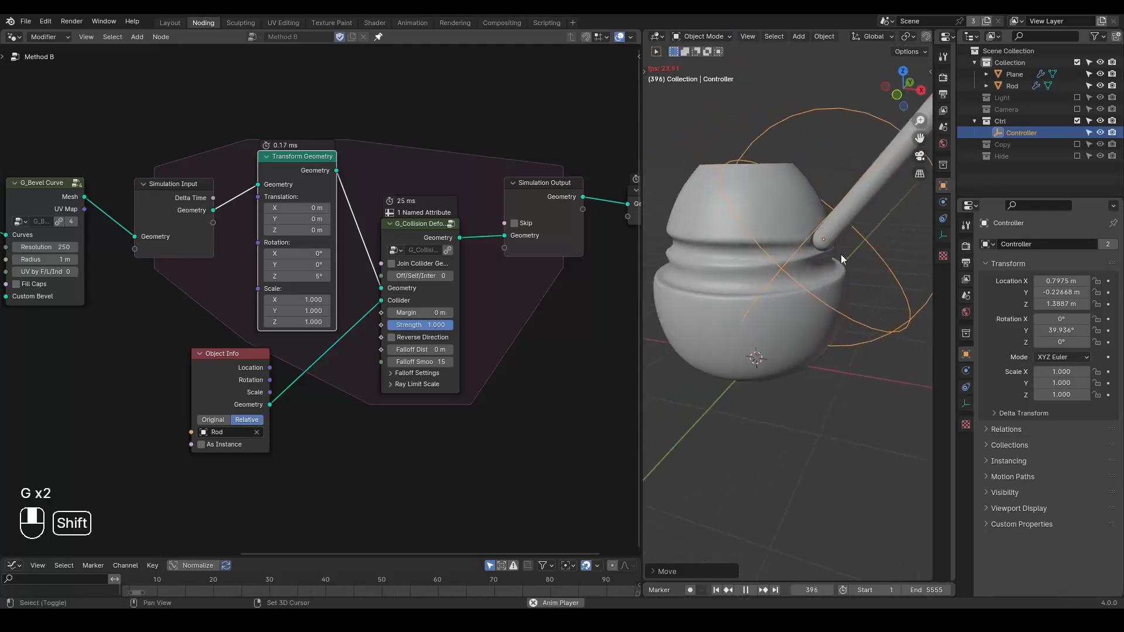
Raise the Controller to about Z 1.55 m and push it inward to about X 0.74 m to carve another ring.
key("g")
key("z")
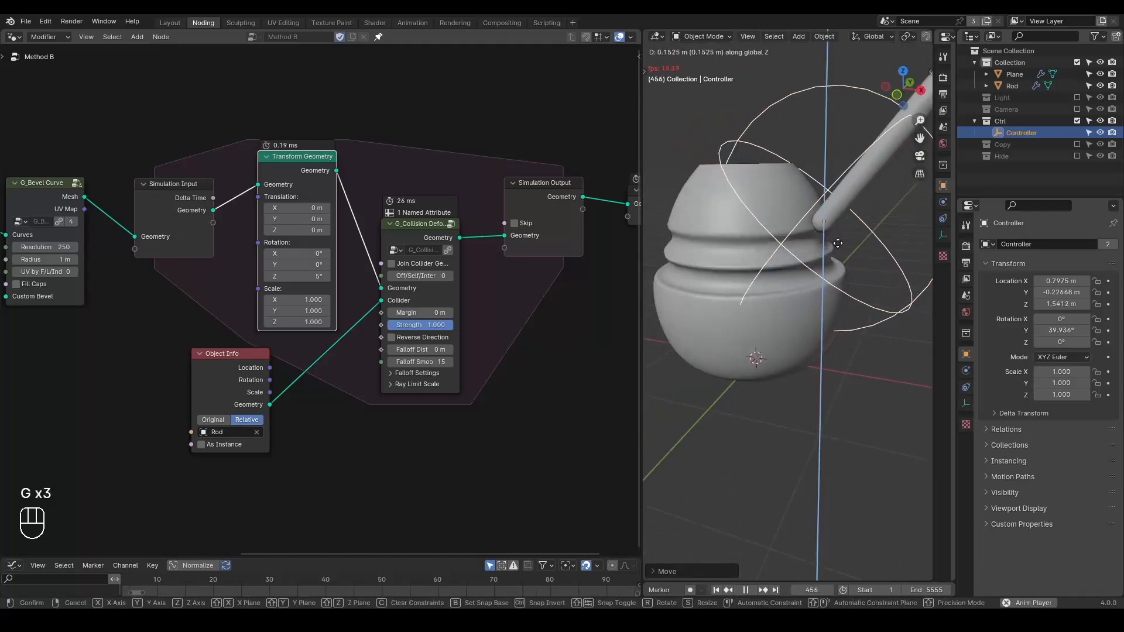
left_click(837, 246)
key("g")
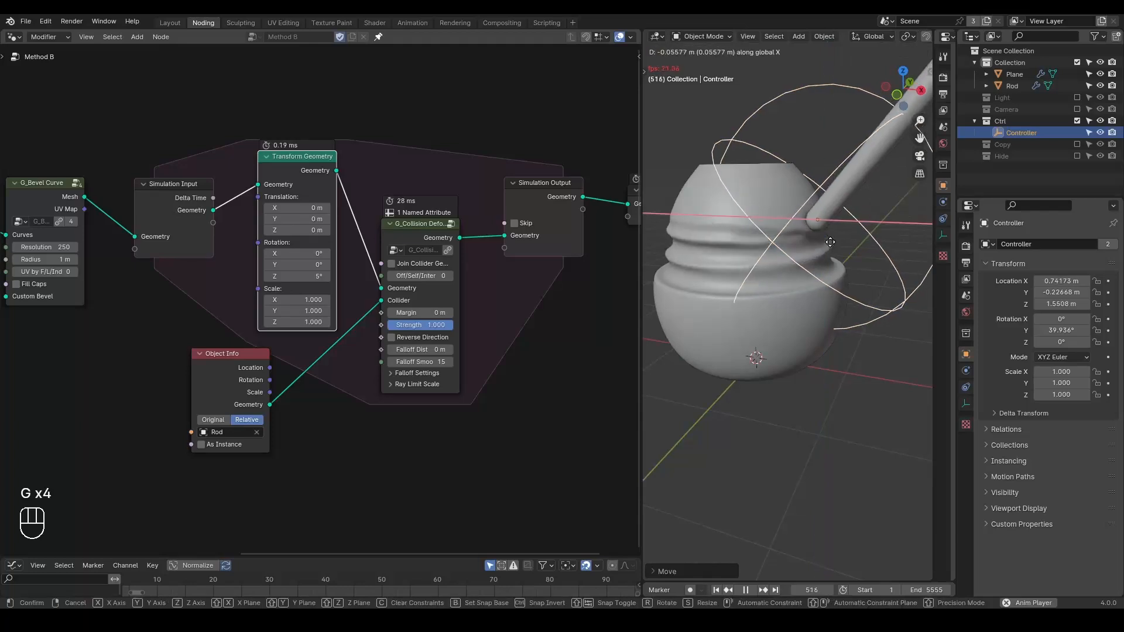
left_click(830, 241)
Raise the Controller in stages to about Z 1.70 m, push it inward to about X 0.65 m, and stop playback.
key("g")
key("z")
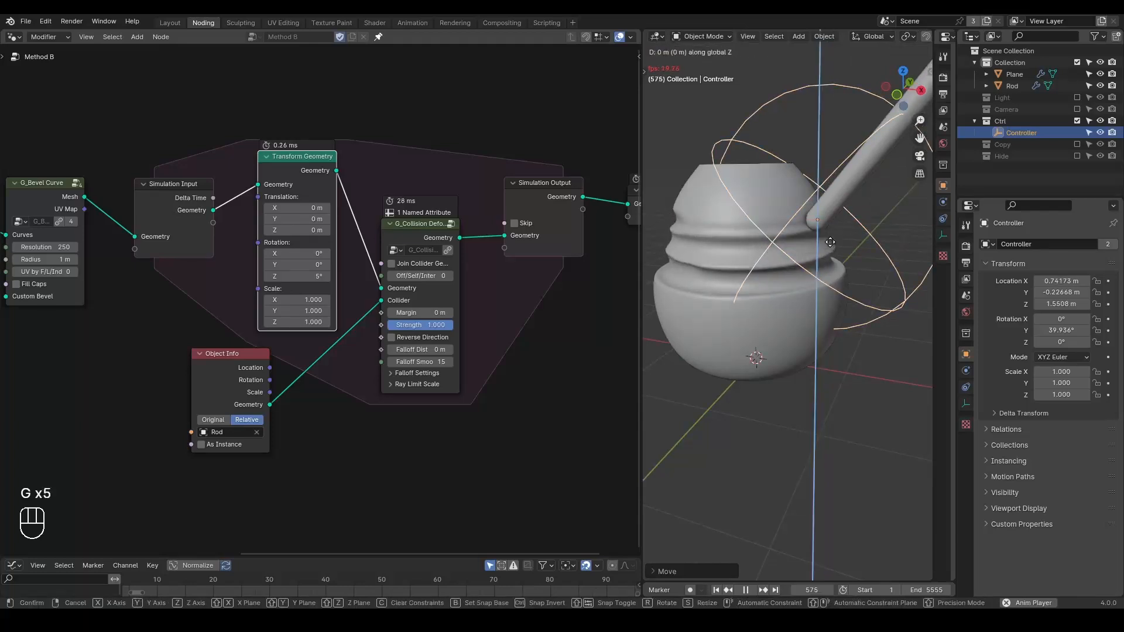
left_click(825, 233)
key("g")
key("z")
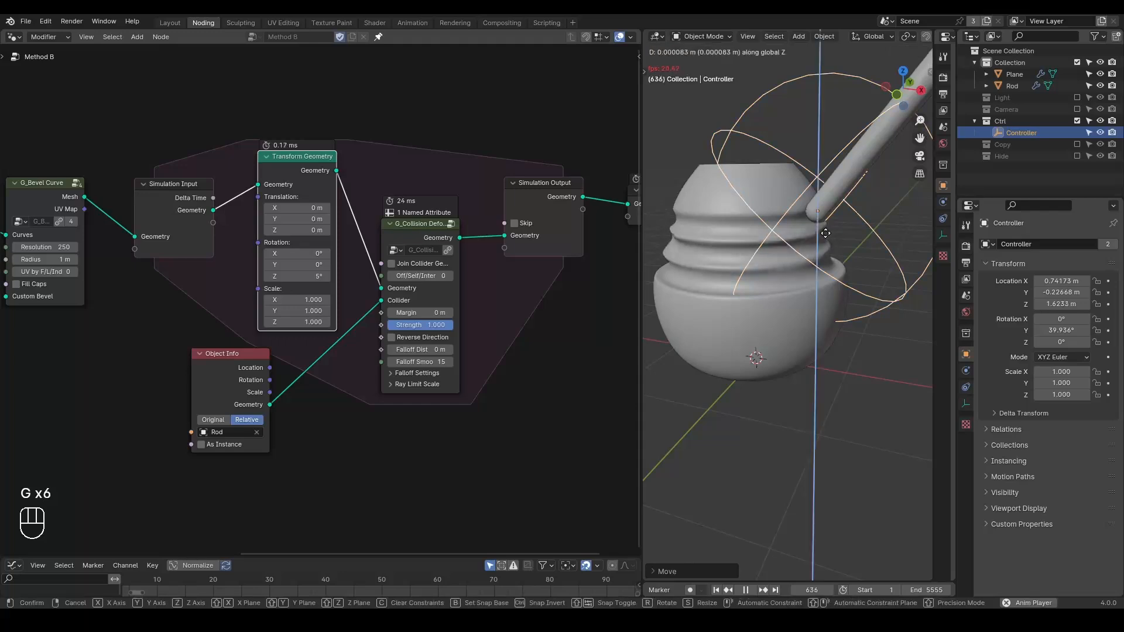
left_click(812, 228)
key("g")
key("x")
left_click(800, 222)
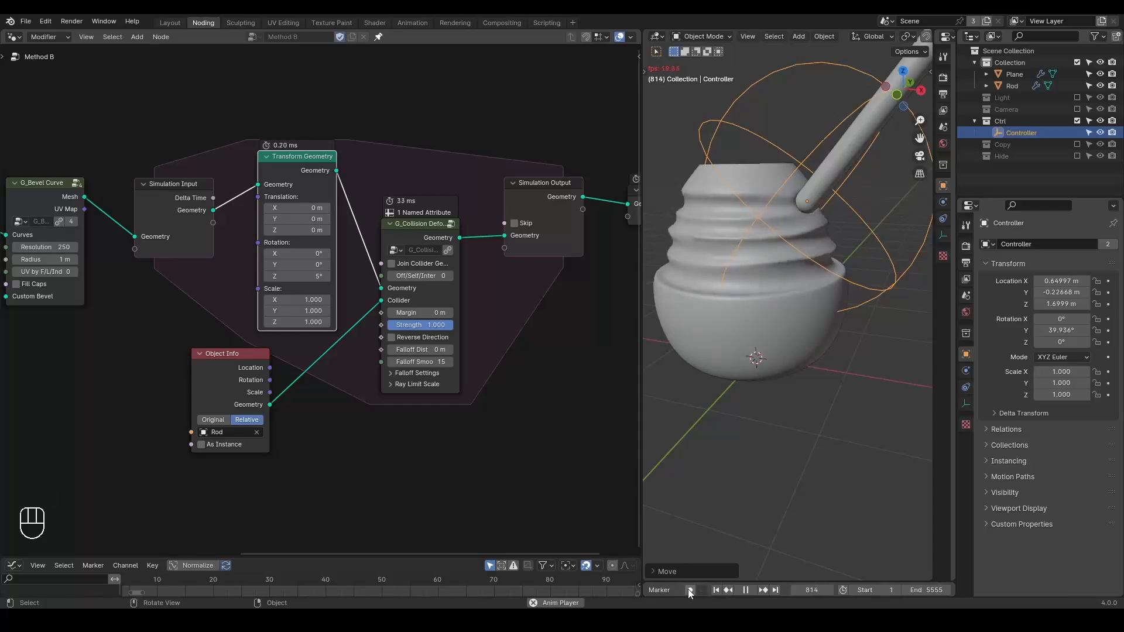
key("space")
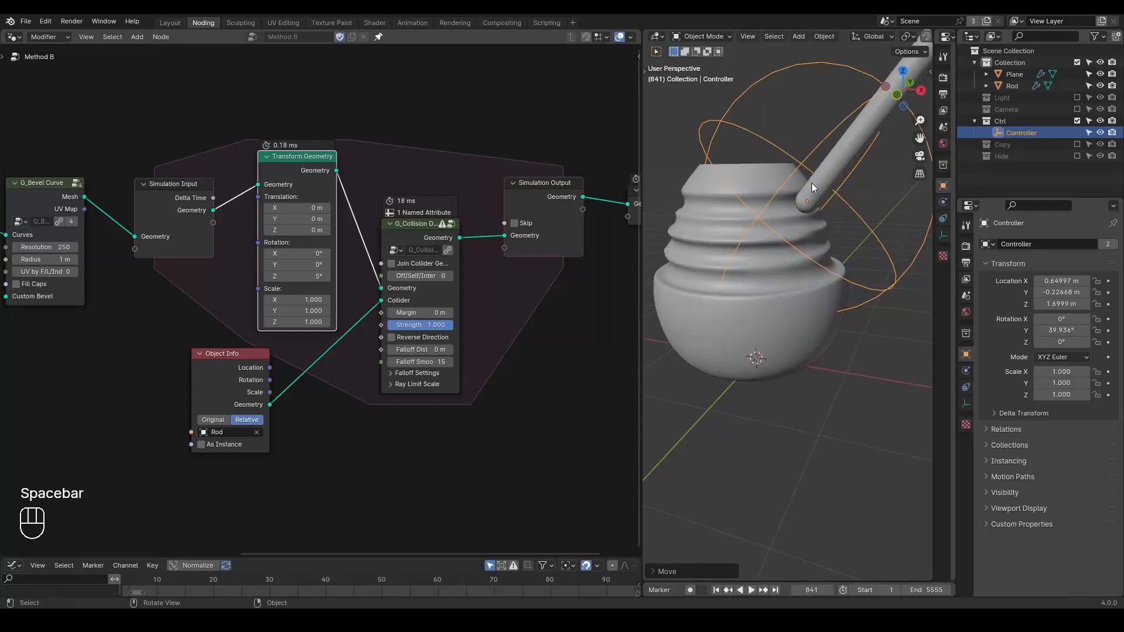
Add a Path curve to the scene and, in Edit Mode, move all its points along X to start beside the pot's base.
key("shift+a")
mouse_move(788, 112)
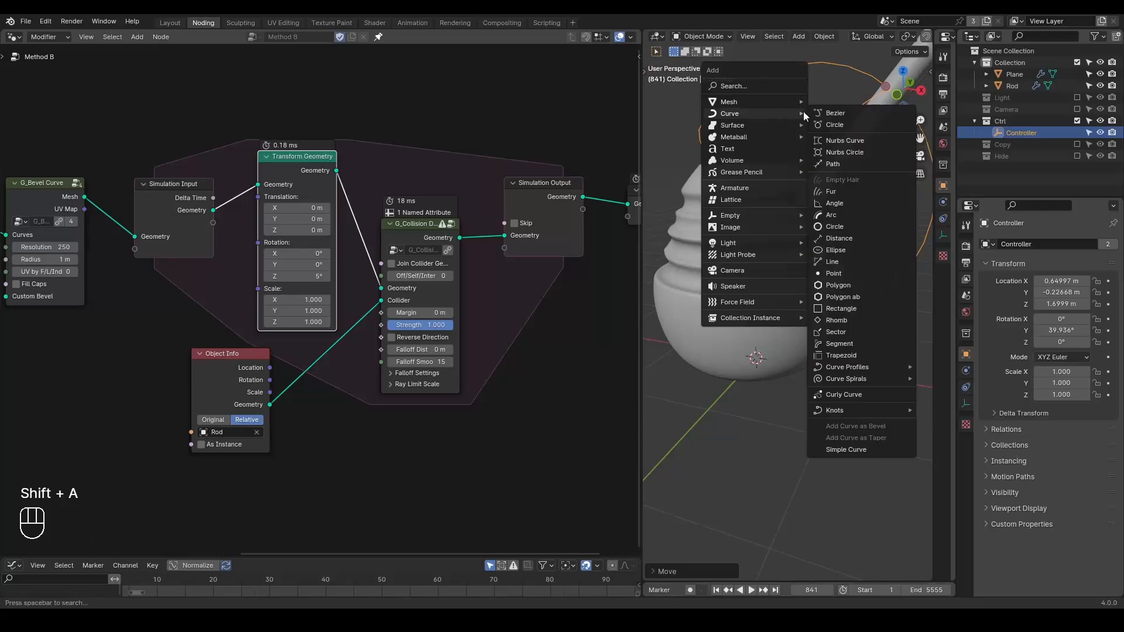
left_click(851, 164)
scroll(855, 162, "down", 5)
key("Tab")
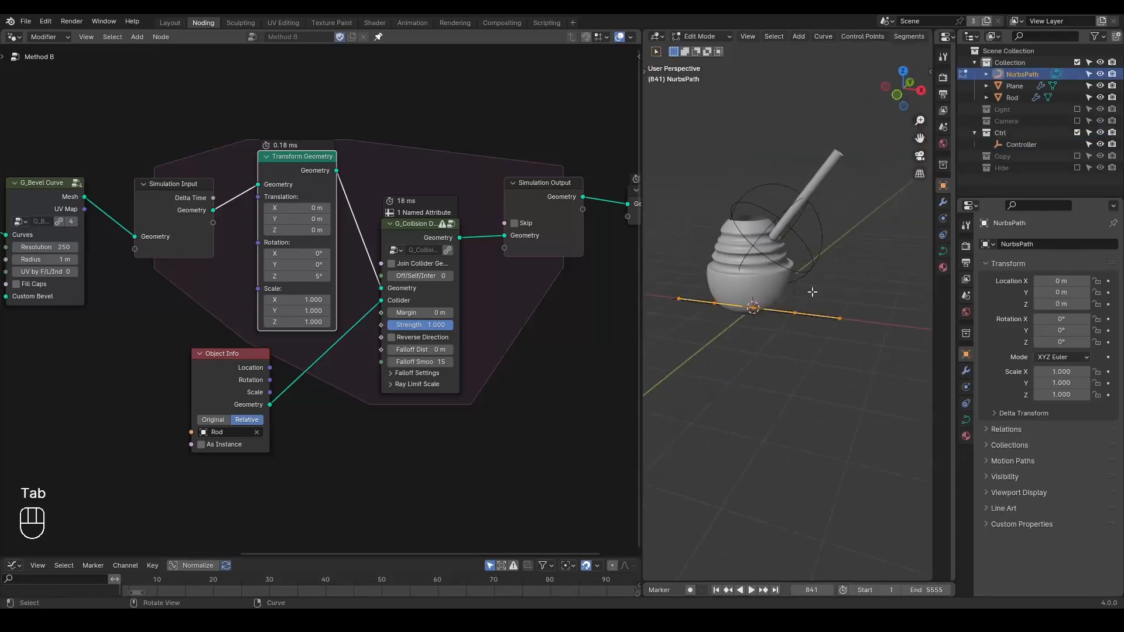
key("g")
left_click(893, 305)
Raise the path's outer control points in stages and pull them toward the pot along X, shaping a curve up the pot's side.
middle_click_drag(893, 304, 838, 291, "shift")
left_click_drag(883, 250, 764, 366)
key("g")
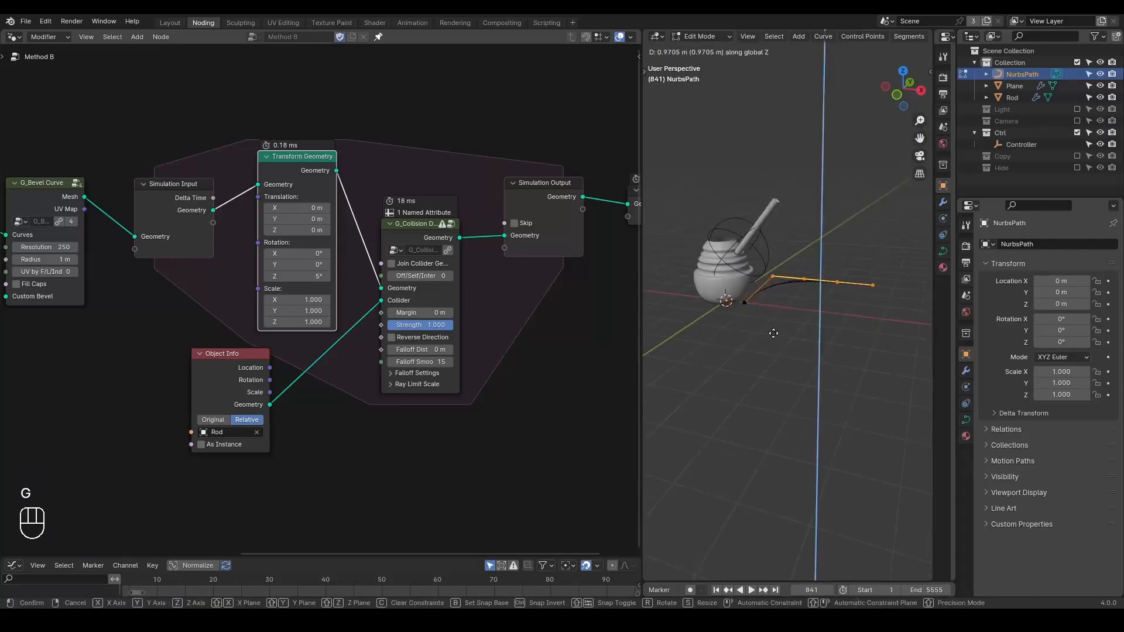
key("g")
key("g")
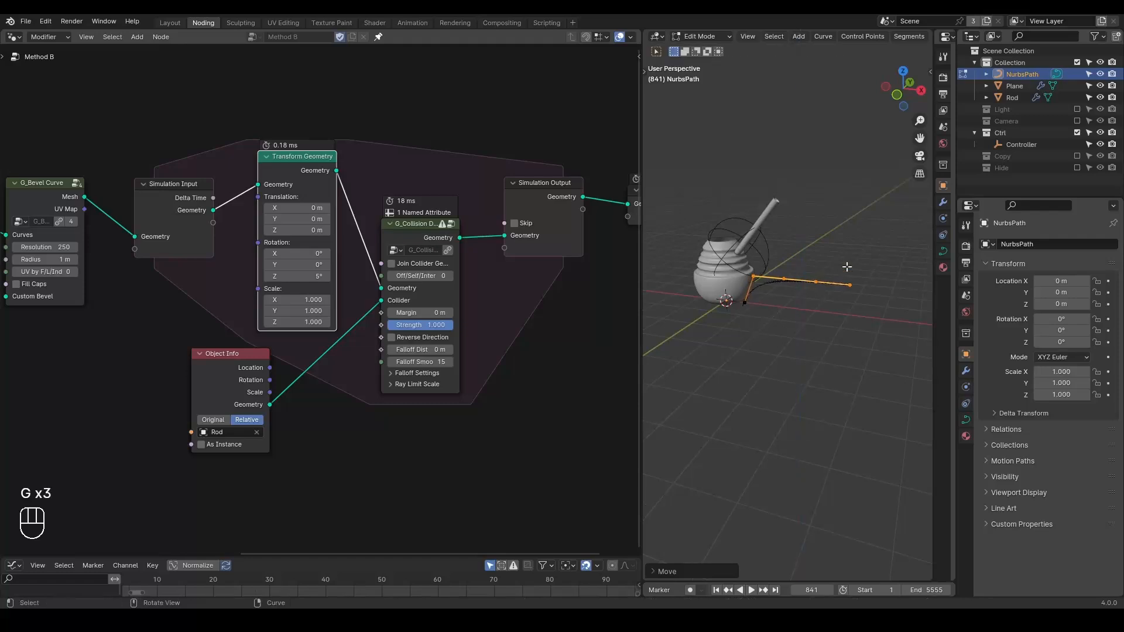
left_click(774, 273)
key("g")
key("x")
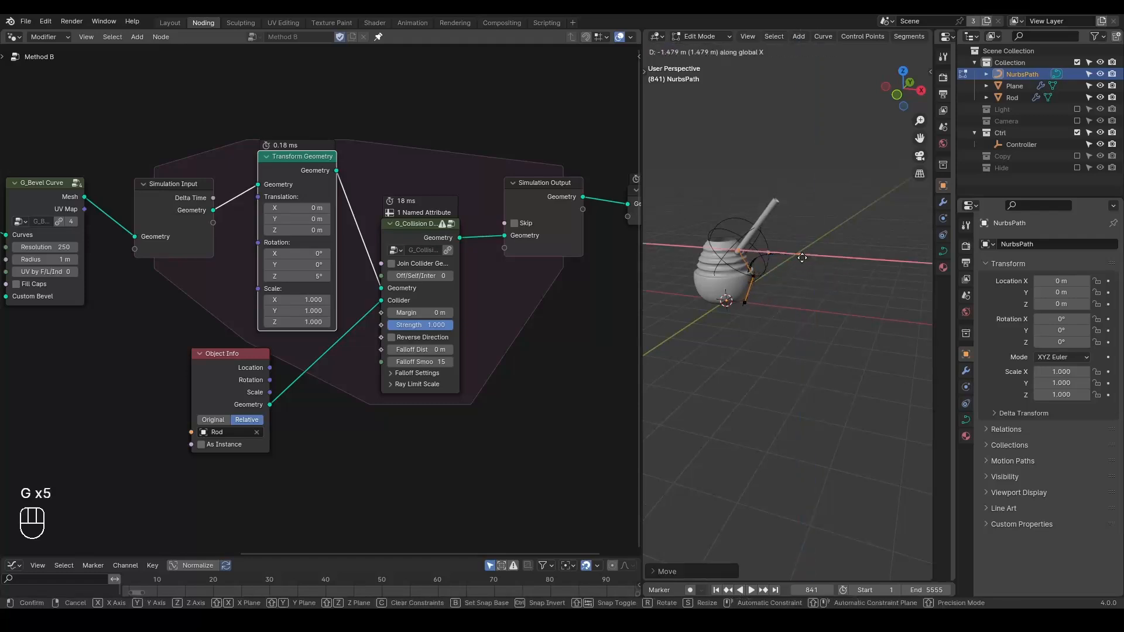
left_click(804, 258)
Select all the path's control points, scale them down slightly, and move them down by about 0.26 m.
scroll(802, 306, "up", 3)
middle_click_drag(793, 297, 840, 303, "shift")
mouse_move(805, 295)
middle_mouse_down()
mouse_move(844, 287)
mouse_move(808, 281)
middle_mouse_up()
left_click_drag(852, 129, 708, 301)
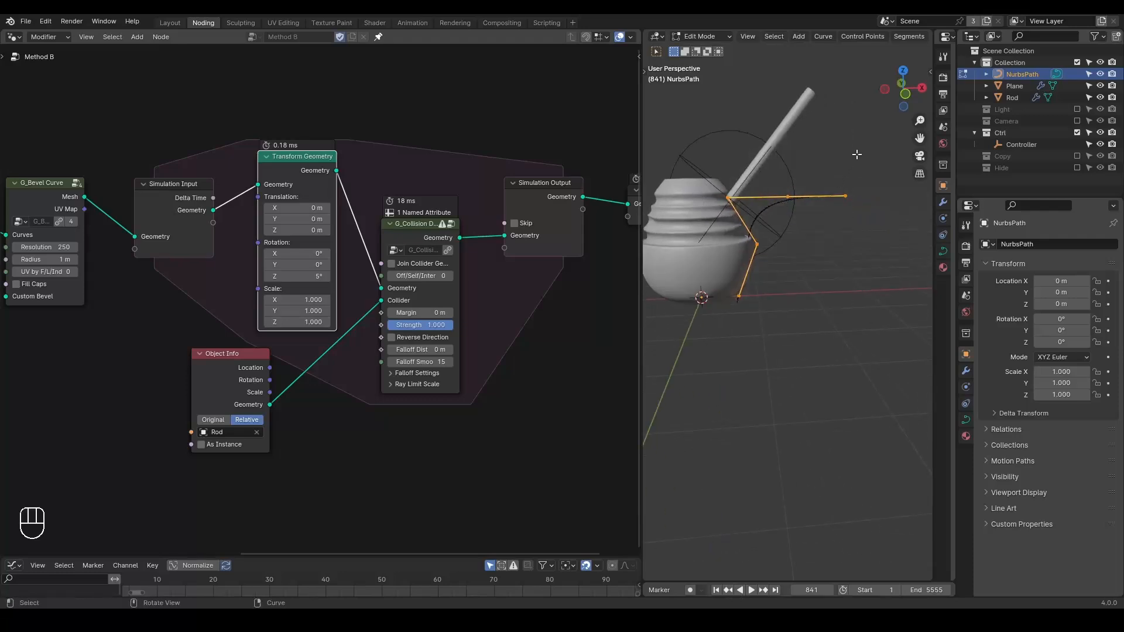
key("s")
left_click(830, 191)
key("g")
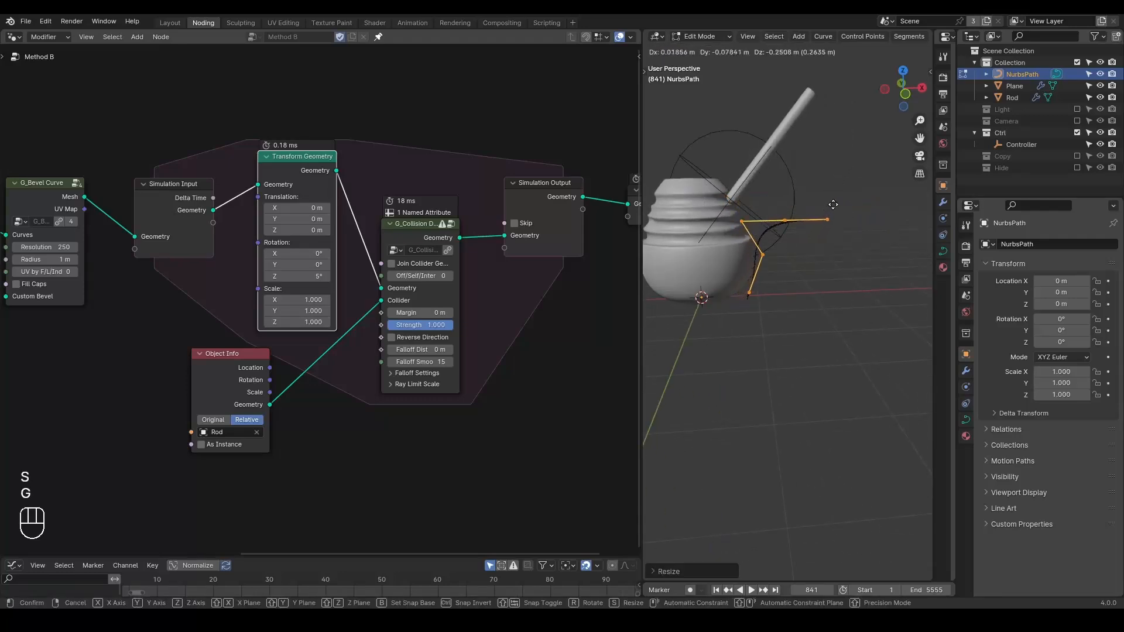
left_click(833, 205)
Reposition the path's upper end points along single axes to refine the curve beside the pot, and leave Edit Mode.
left_click_drag(859, 182, 765, 233)
key("g")
middle_click(775, 226)
left_click(793, 213)
key("g")
middle_click(767, 212)
left_click(737, 210)
key("Tab")
Give the Controller a Follow Path constraint targeting NurbsPath with Fixed Position enabled, enlarge the timeline area, and clear the Controller's location.
left_click(753, 168)
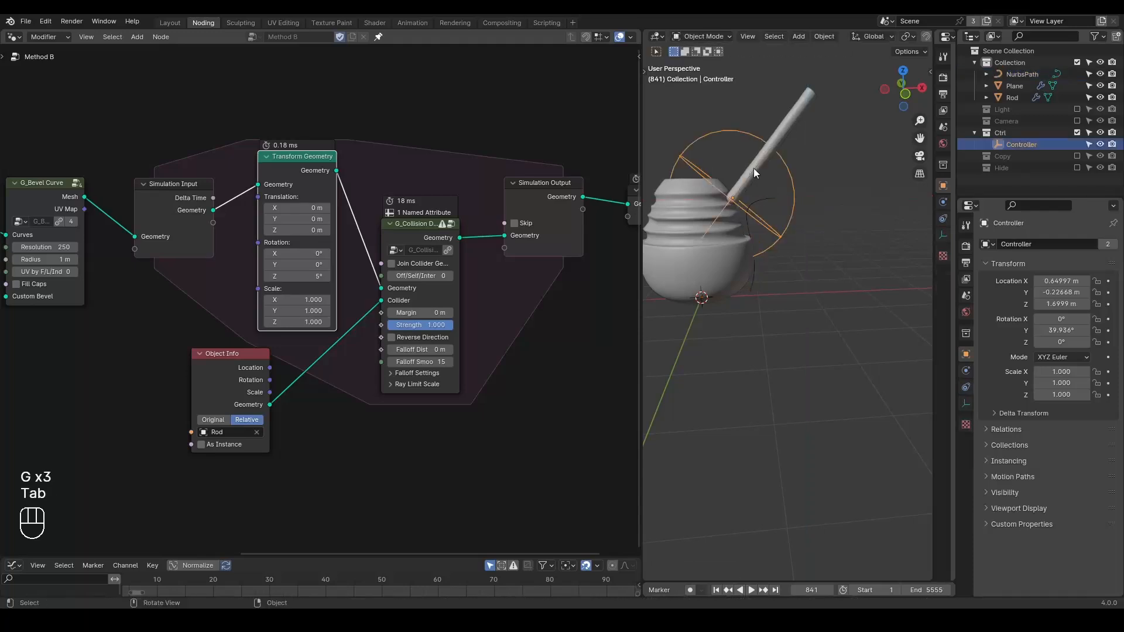
left_click(962, 387)
left_click(1069, 244)
left_click(1082, 328)
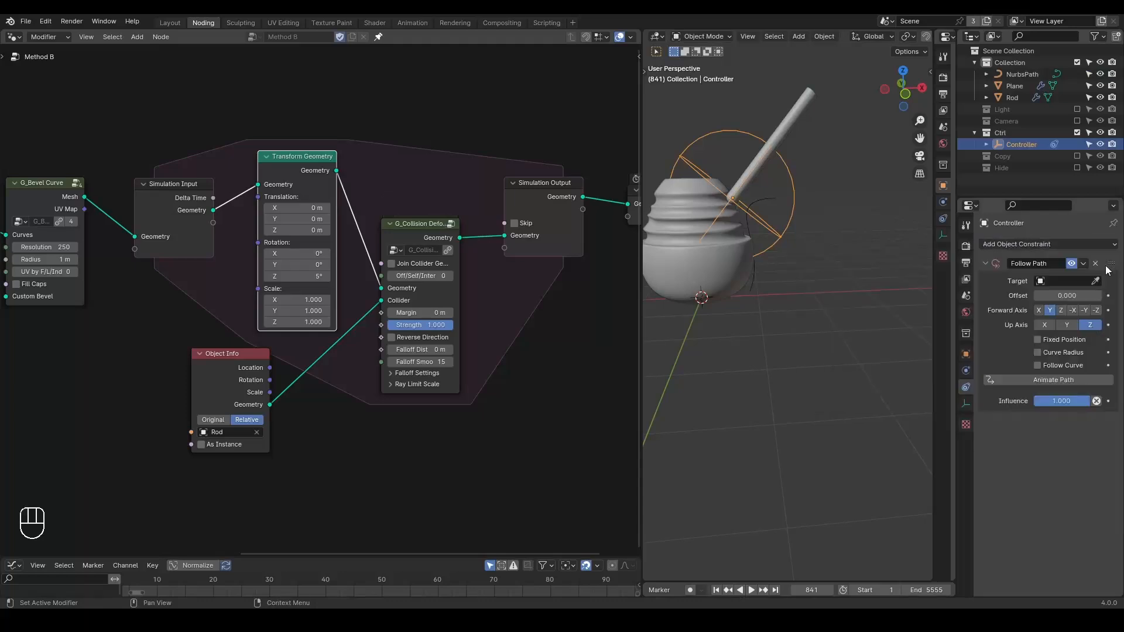
left_click(1023, 74)
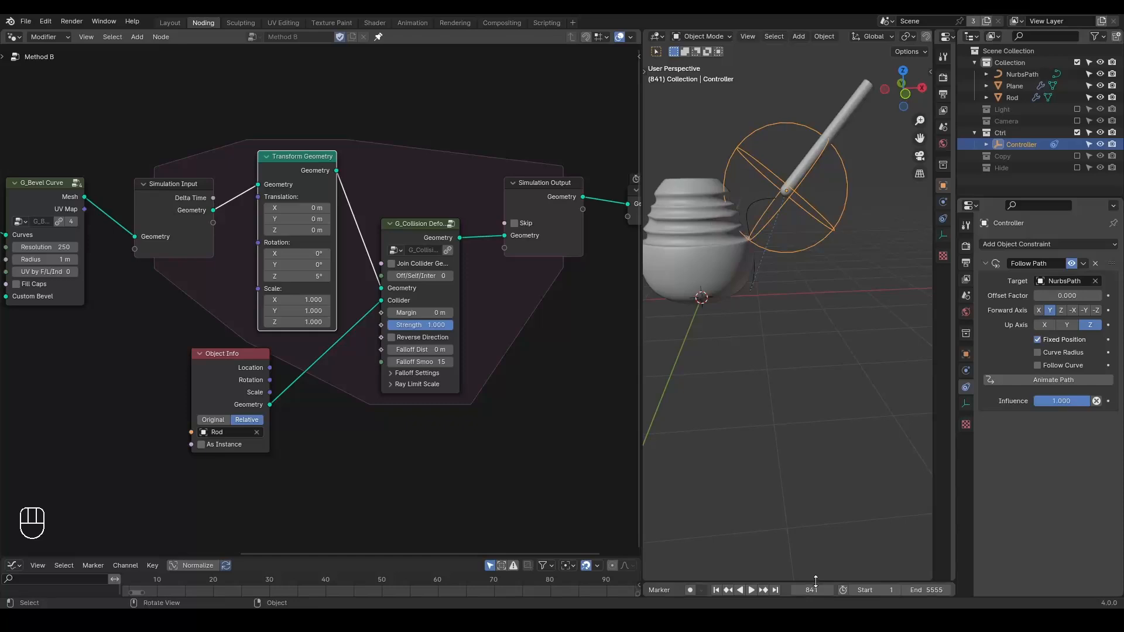
left_click_drag(815, 581, 816, 375)
key("alt+g")
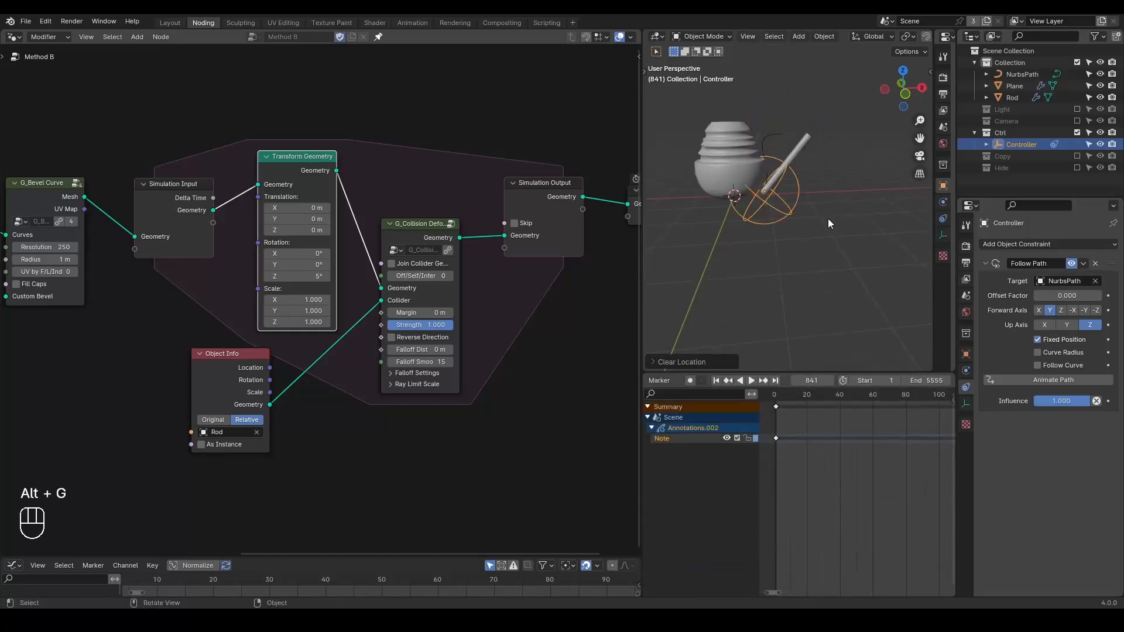
Rewind to frame 1 and keyframe the Follow Path Offset Factor at 0.000.
key("shift+space")
right_click(1072, 299)
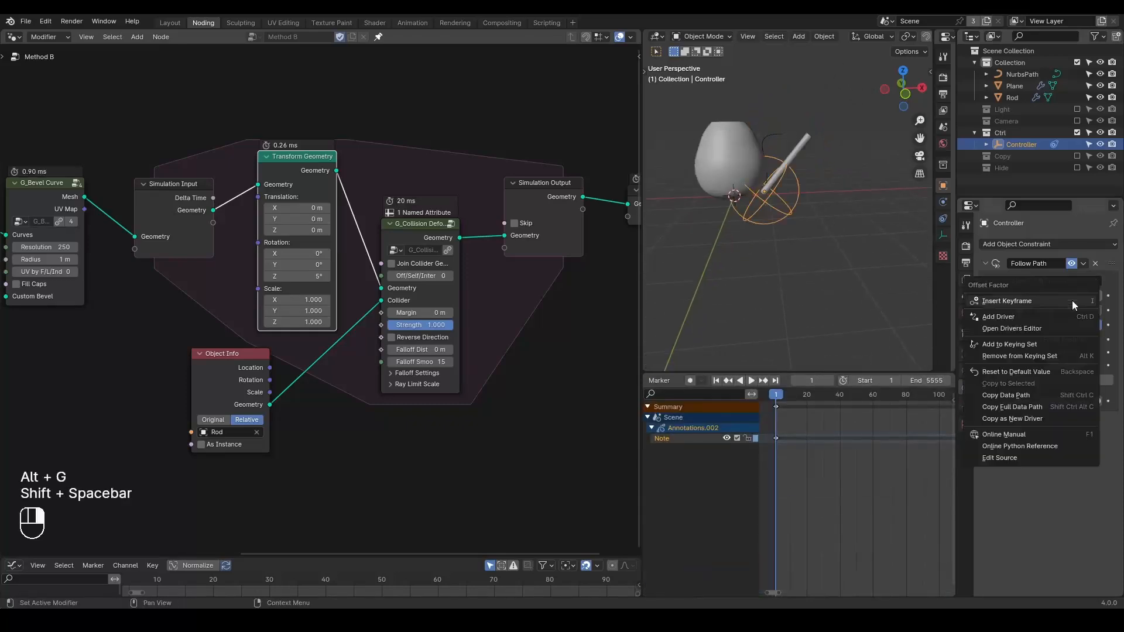
left_click(1062, 300)
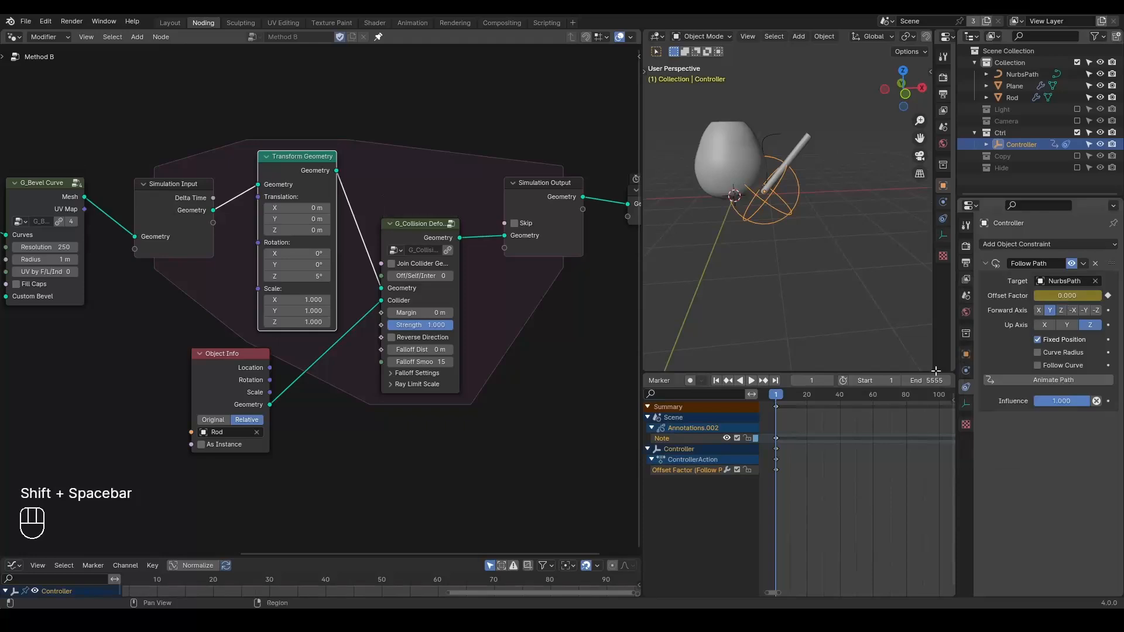
At frame 400, set the Follow Path Offset Factor to 1.000 and insert a keyframe.
left_click(825, 382)
type("400")
key("Return")
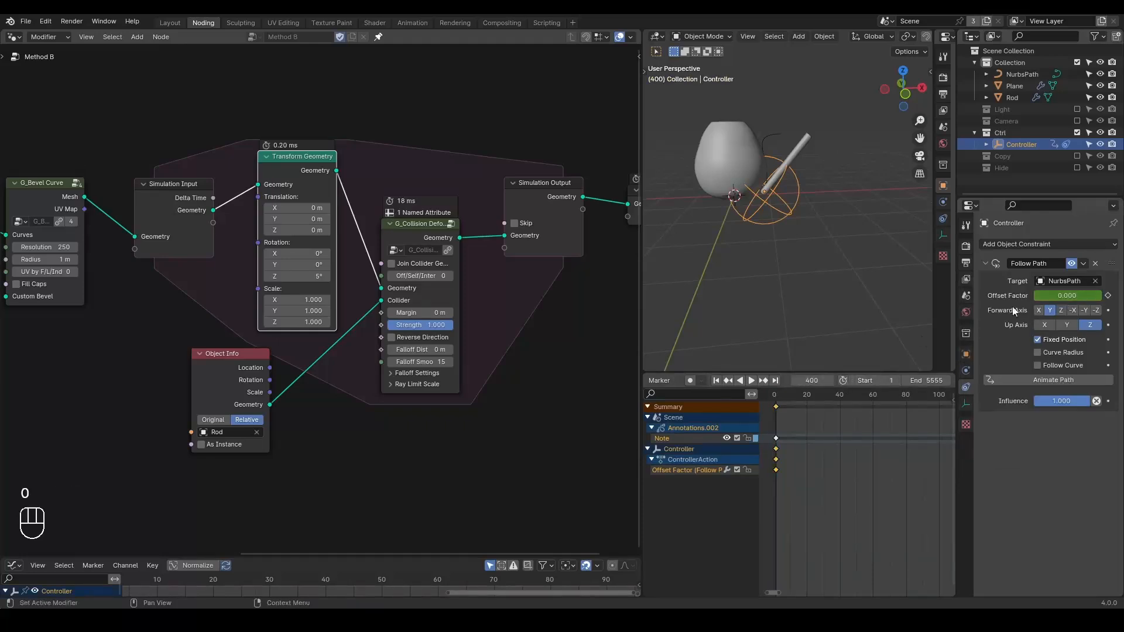
mouse_move(1073, 290)
left_mouse_down()
mouse_move(1083, 292)
mouse_move(1069, 293)
left_mouse_up()
right_click(1069, 294)
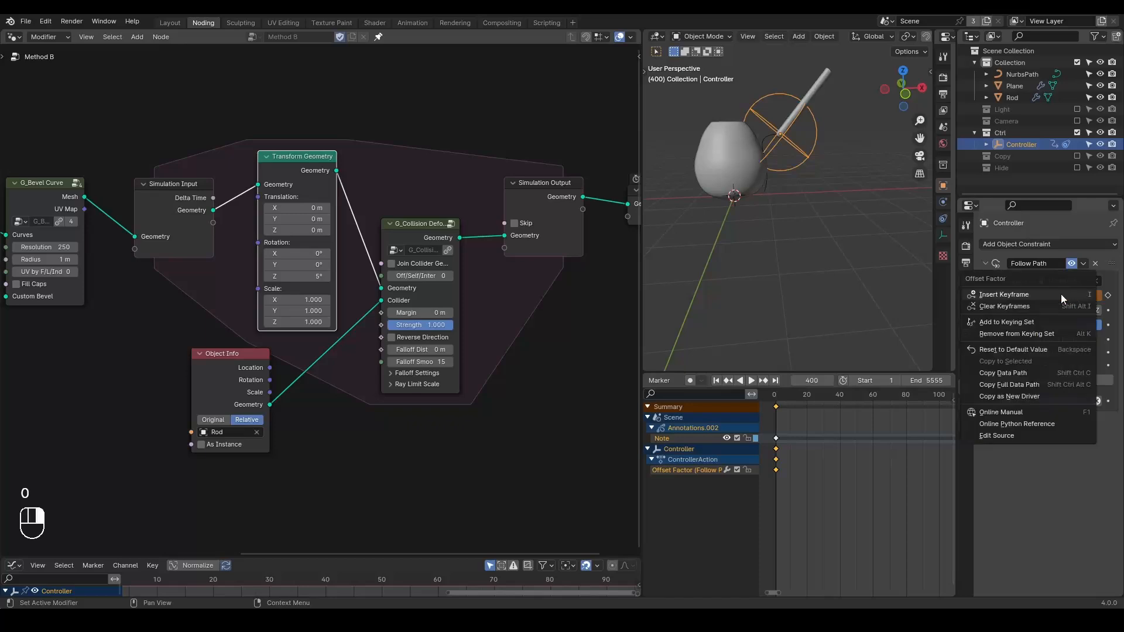
left_click(1061, 294)
Play the animation from frame 1 to about frame 400, examine the Rod's carving along the path, and rewind to the start.
middle_click_drag(851, 187, 854, 215, "shift")
scroll(843, 215, "up", 4)
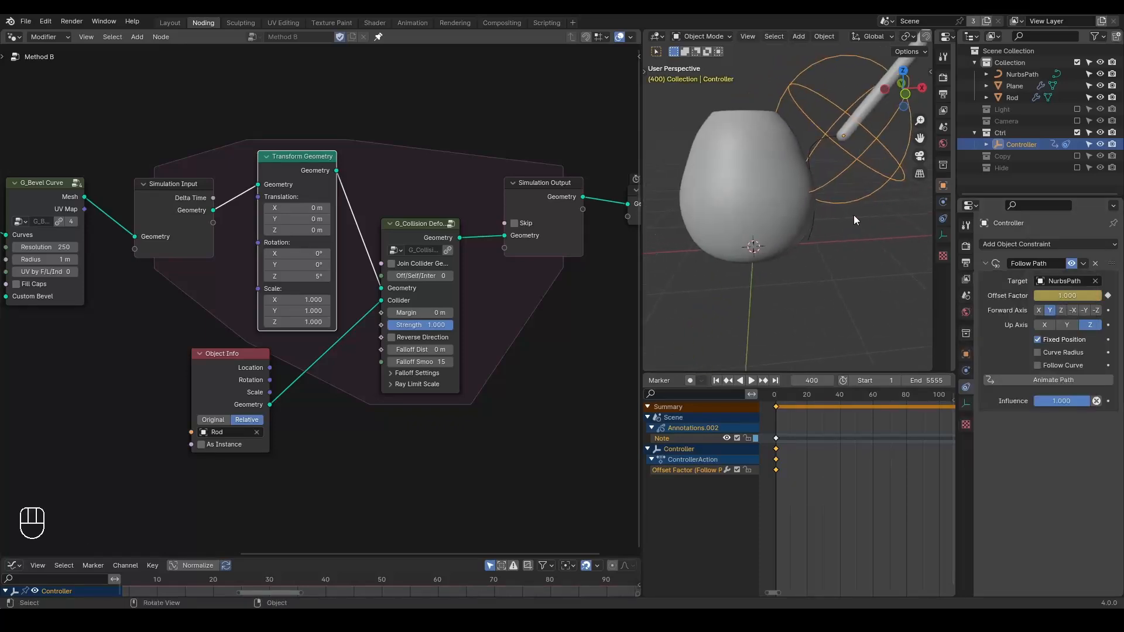
key("shift+space")
key("space")
middle_click_drag(791, 202, 774, 187)
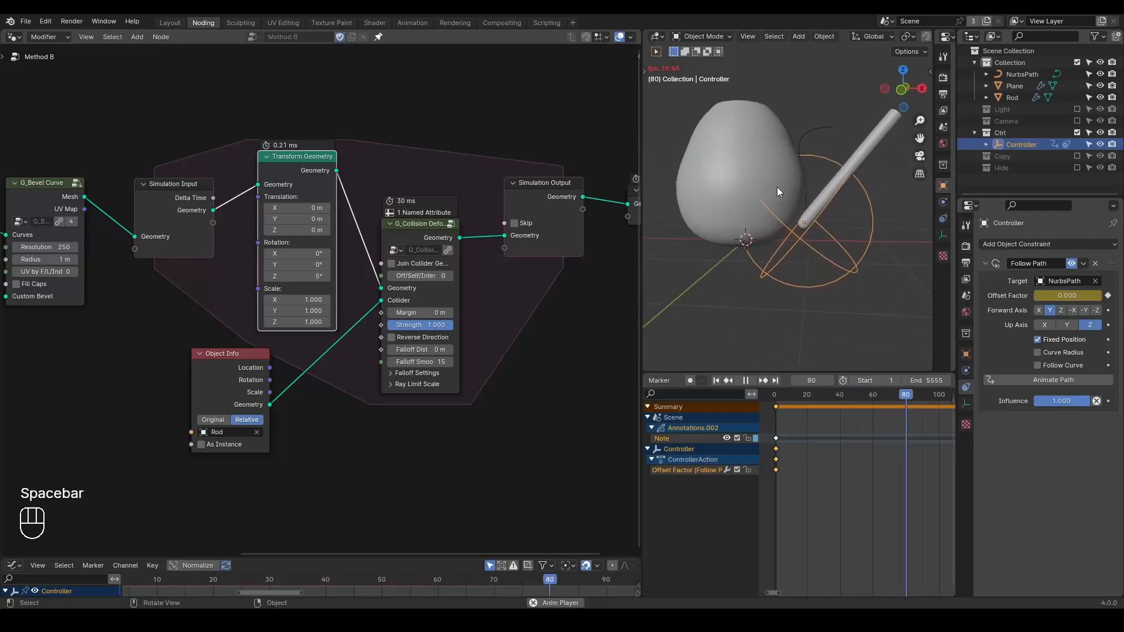
middle_click_drag(792, 220, 750, 220)
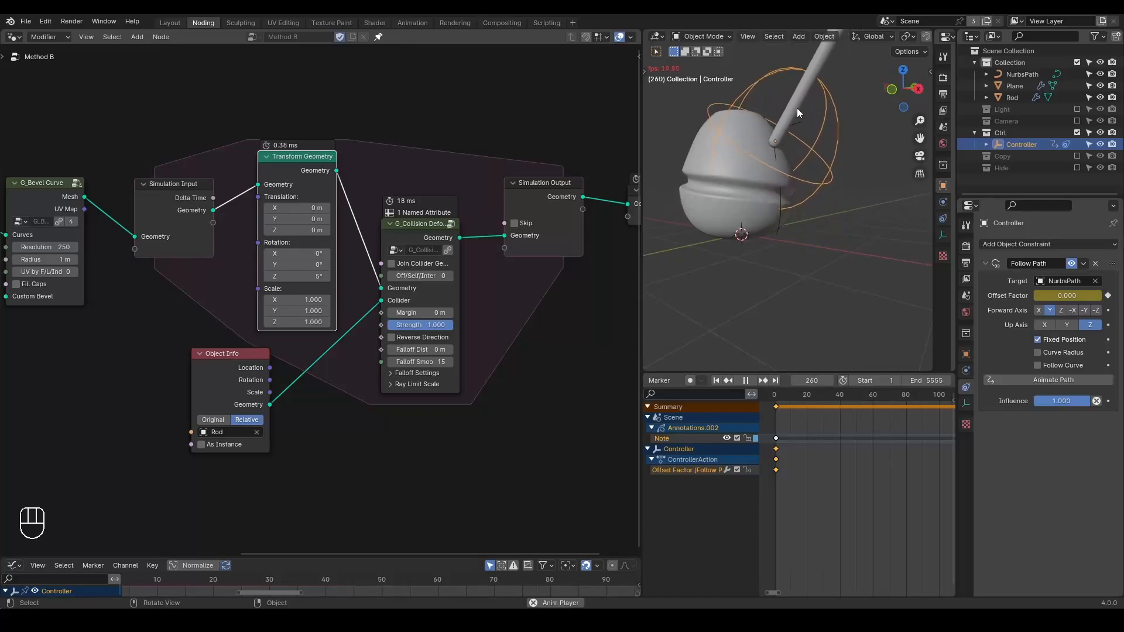
middle_click_drag(770, 142, 830, 149)
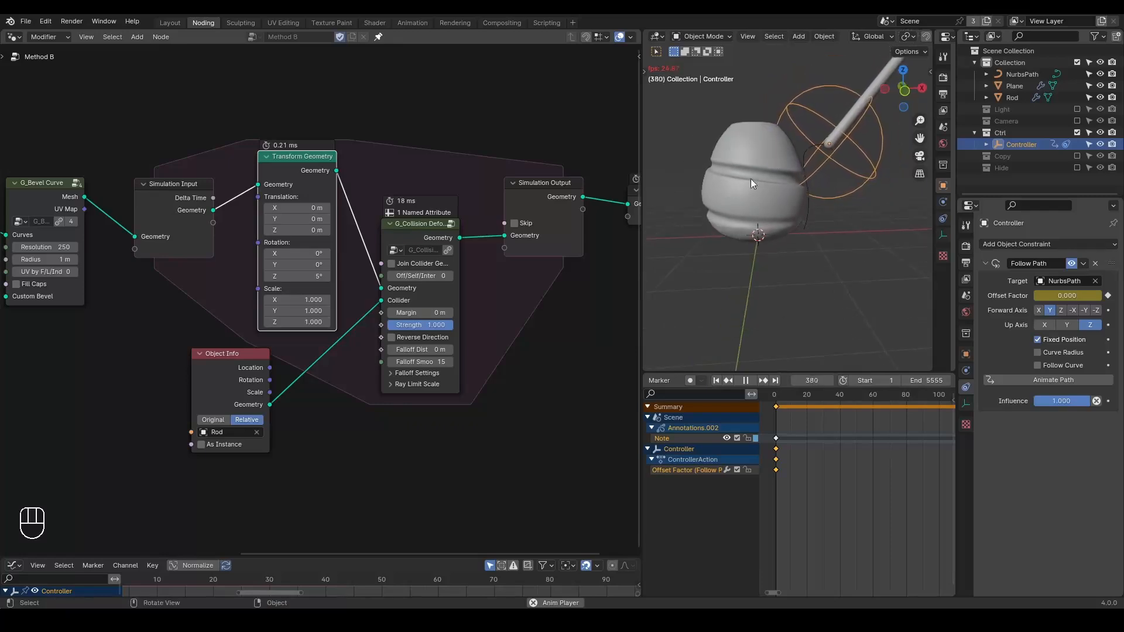
key("space")
mouse_move(796, 196)
middle_mouse_down("shift")
mouse_move(816, 217)
mouse_move(809, 184)
middle_mouse_up("shift")
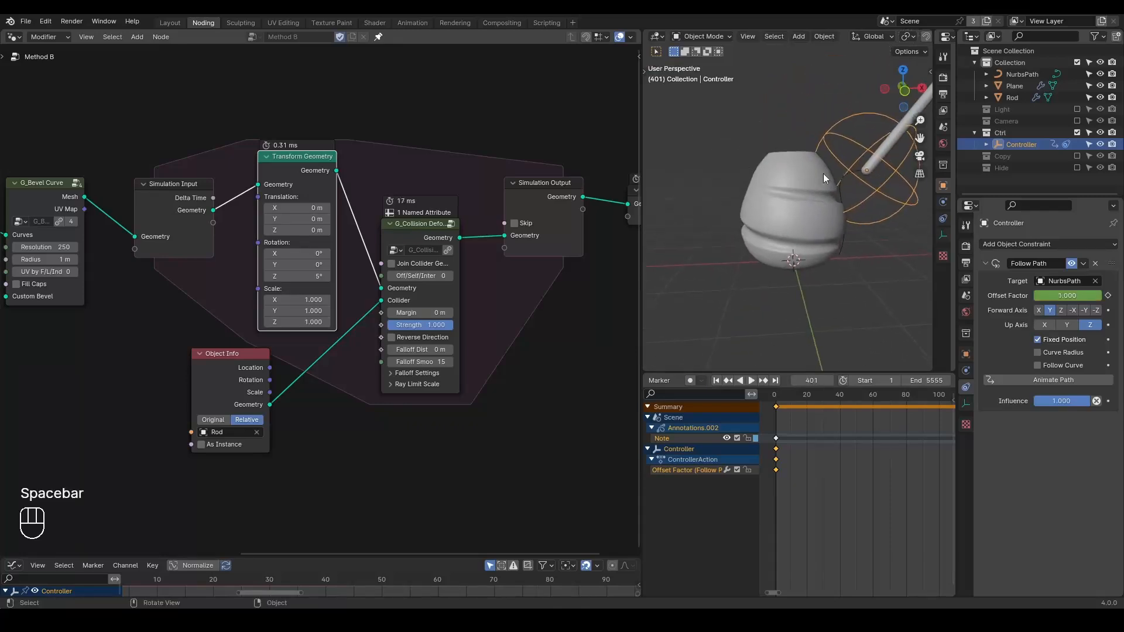
key("shift+space")
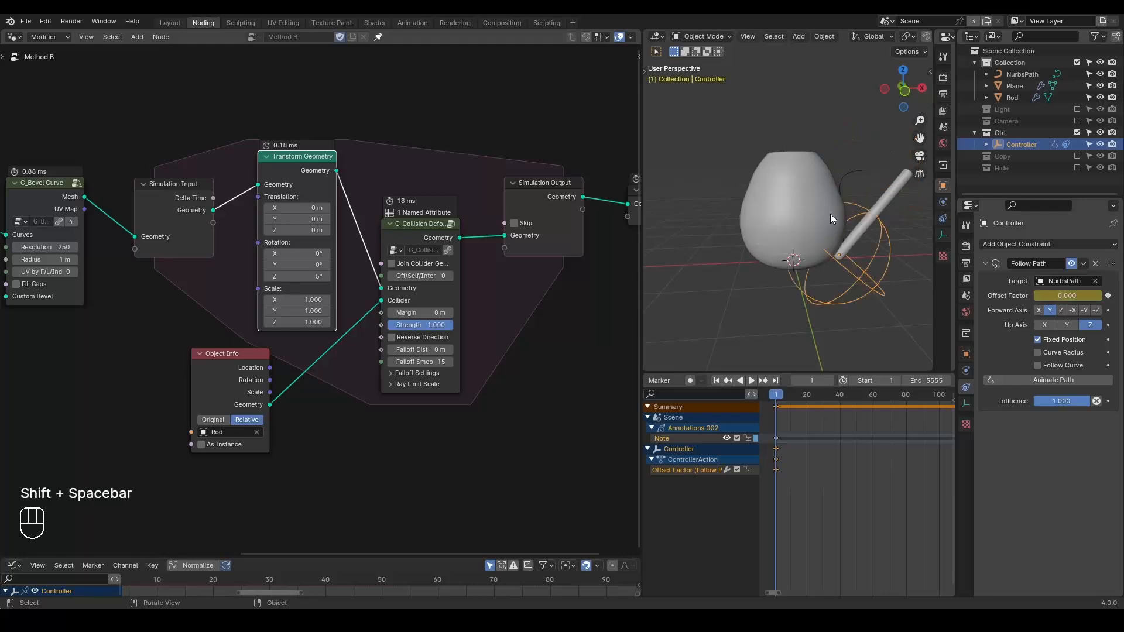
Move the Controller's last Offset Factor keyframe to about frame 200.
key("shift+ctrl+alt+q")
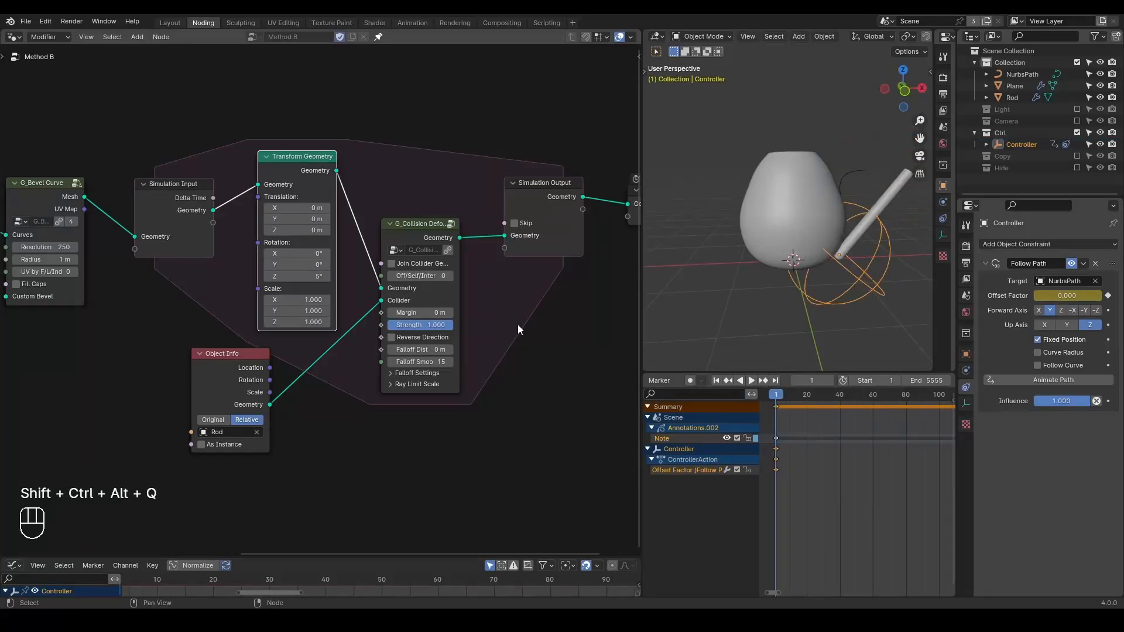
key("q")
left_click(844, 469)
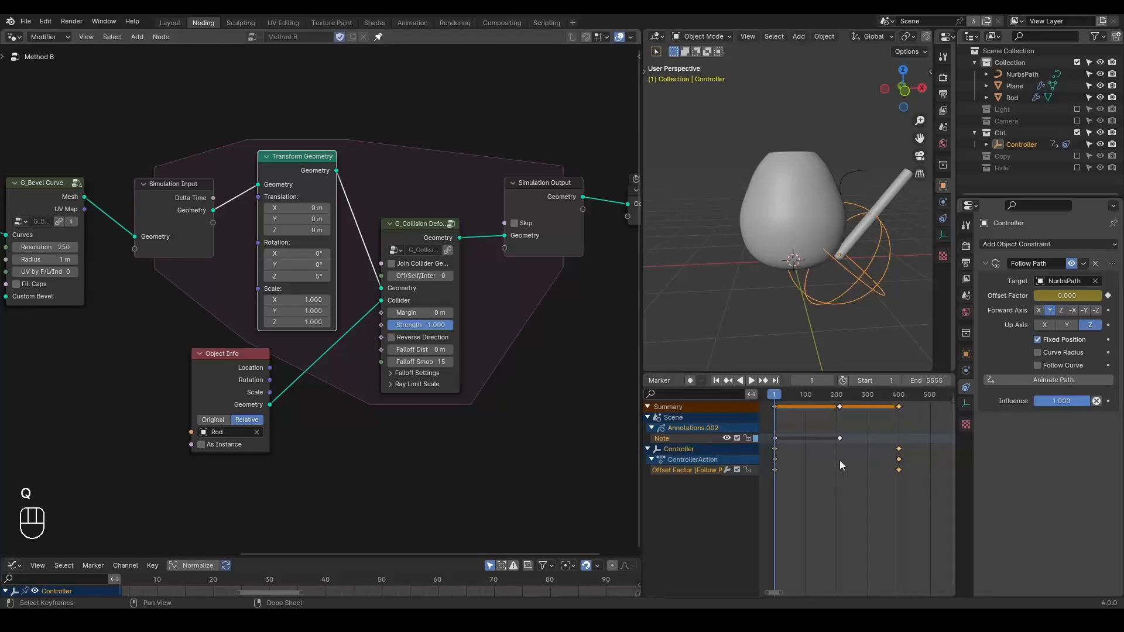
left_click(903, 468)
key("g")
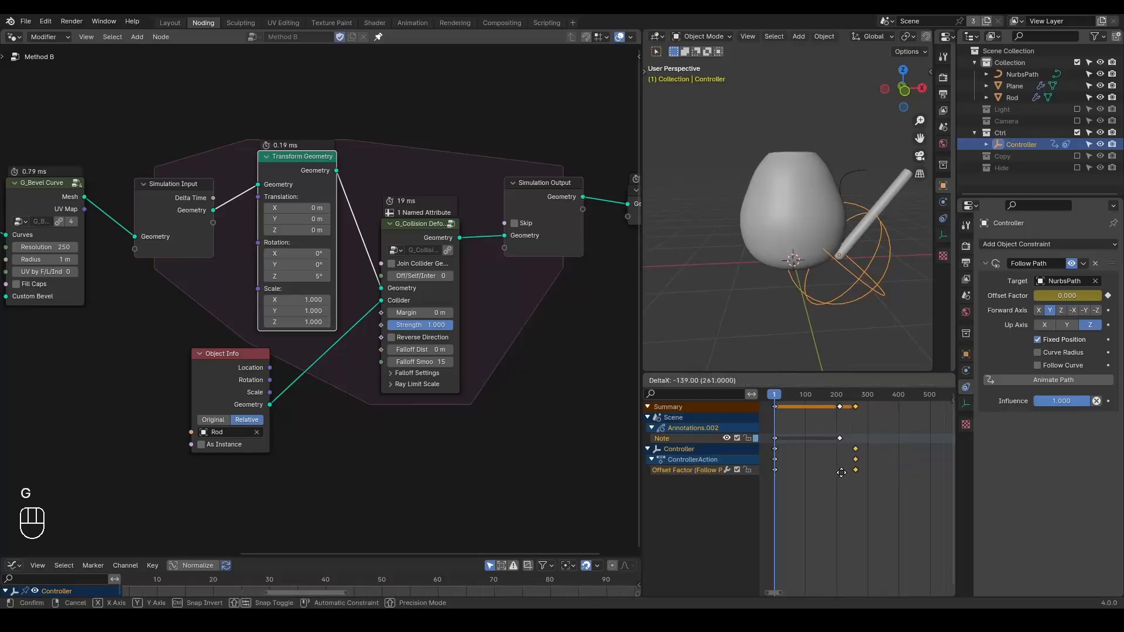
left_click(829, 478)
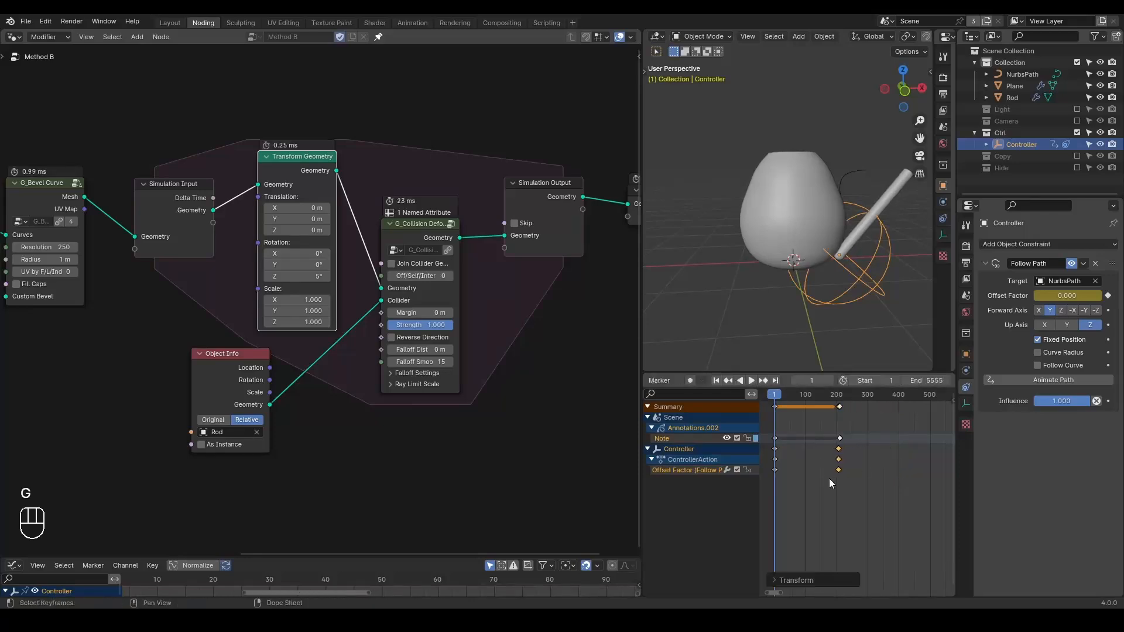
middle_click_drag(835, 200, 791, 217)
scroll(794, 204, "up", 3)
scroll(791, 217, "down", 2)
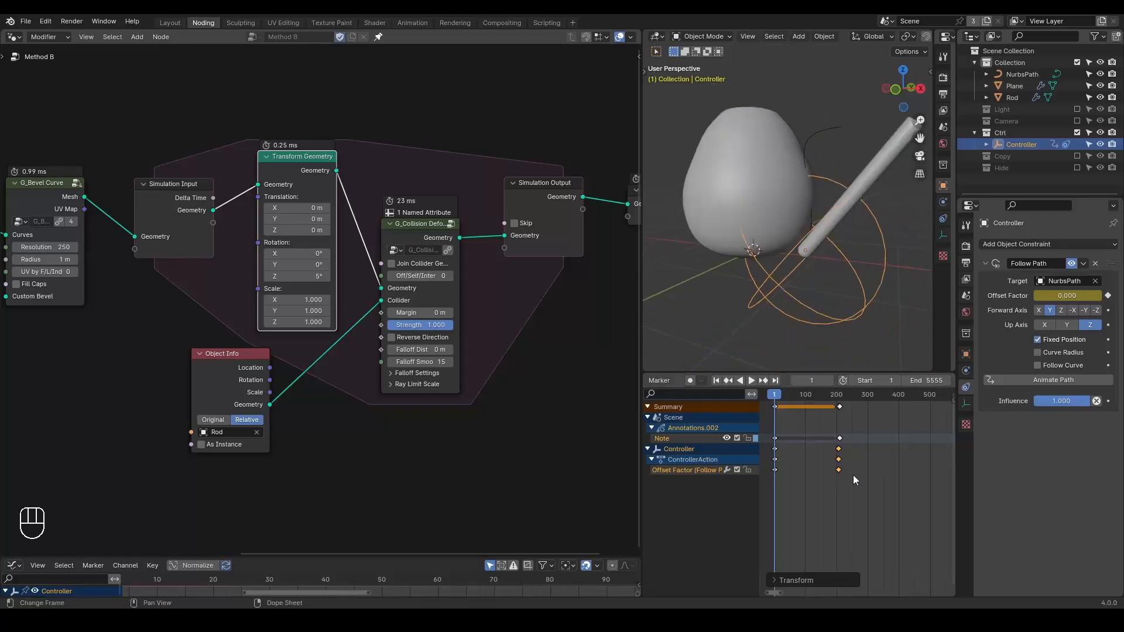
key("g")
left_click(849, 455)
Play the animation from frame 1 to about frame 190, examine the Rod's carving on the pot, and rewind to the start.
key("shift+space")
key("space")
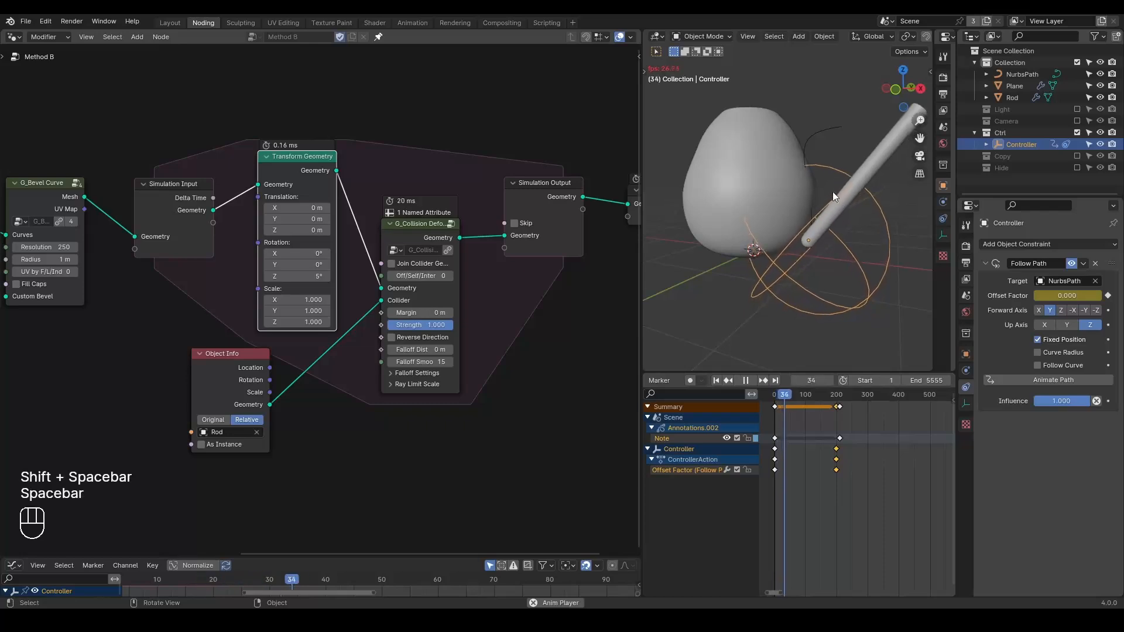
middle_click_drag(819, 183, 757, 178)
key("space")
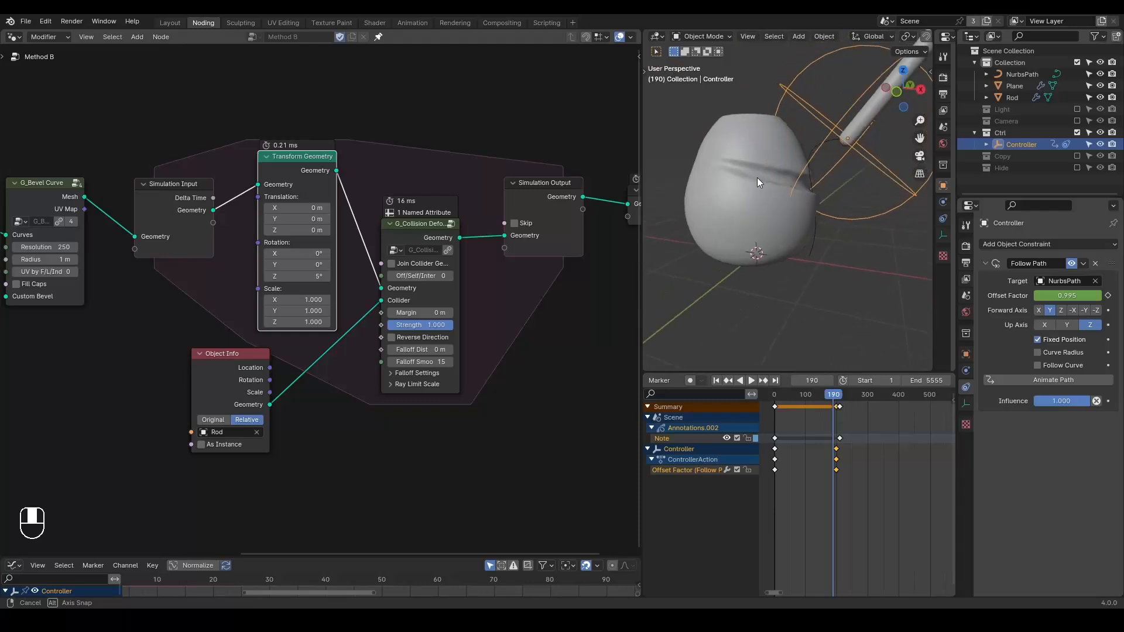
left_click(417, 114)
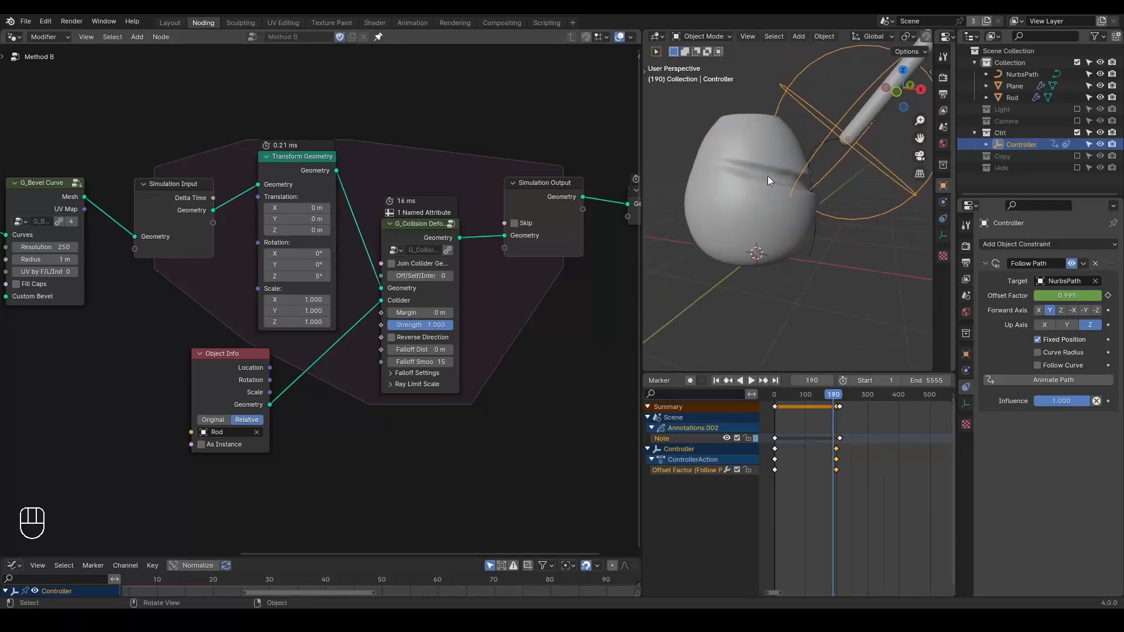
key("shift+space")
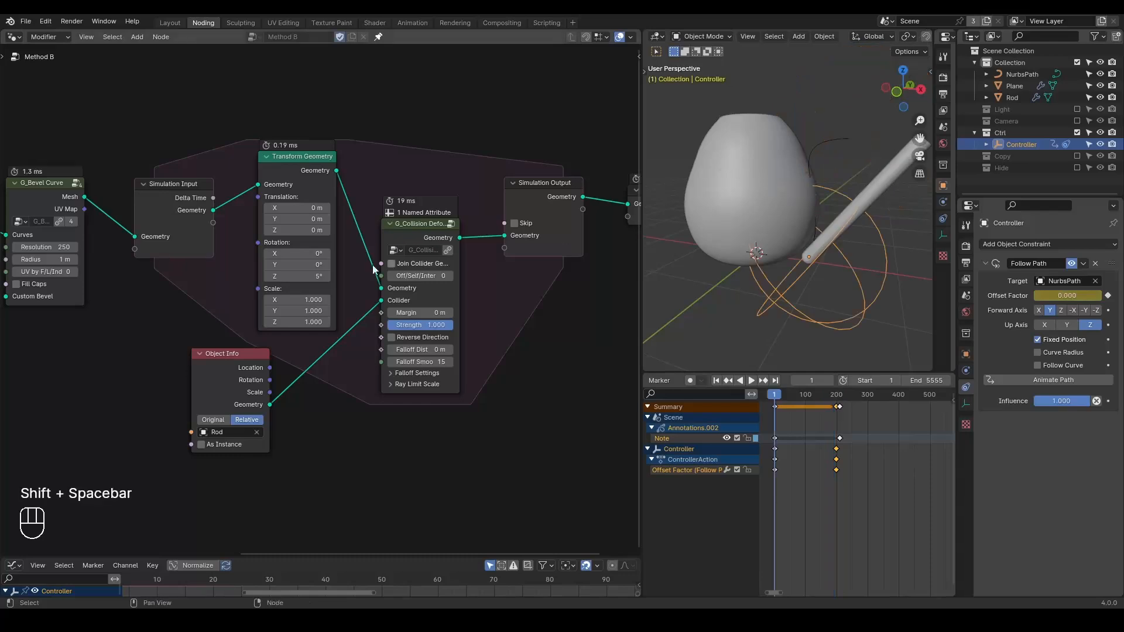
Set the Transform Geometry node's Z rotation to 15° and play to about frame 142 to examine the grooves.
left_click(295, 276)
type("1")
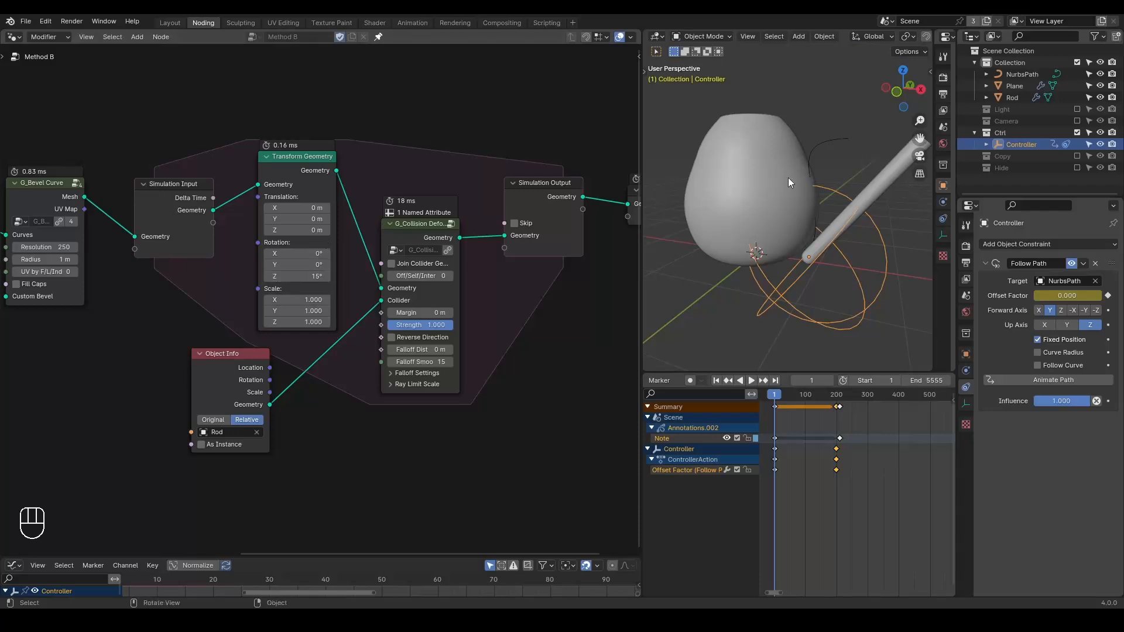
key("space")
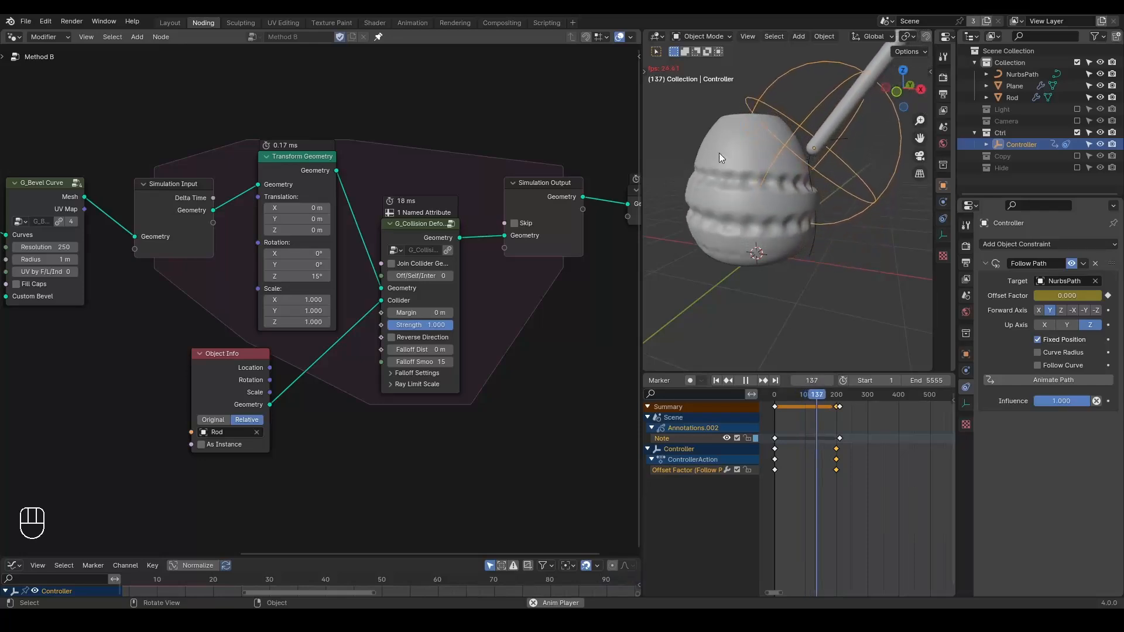
key("space")
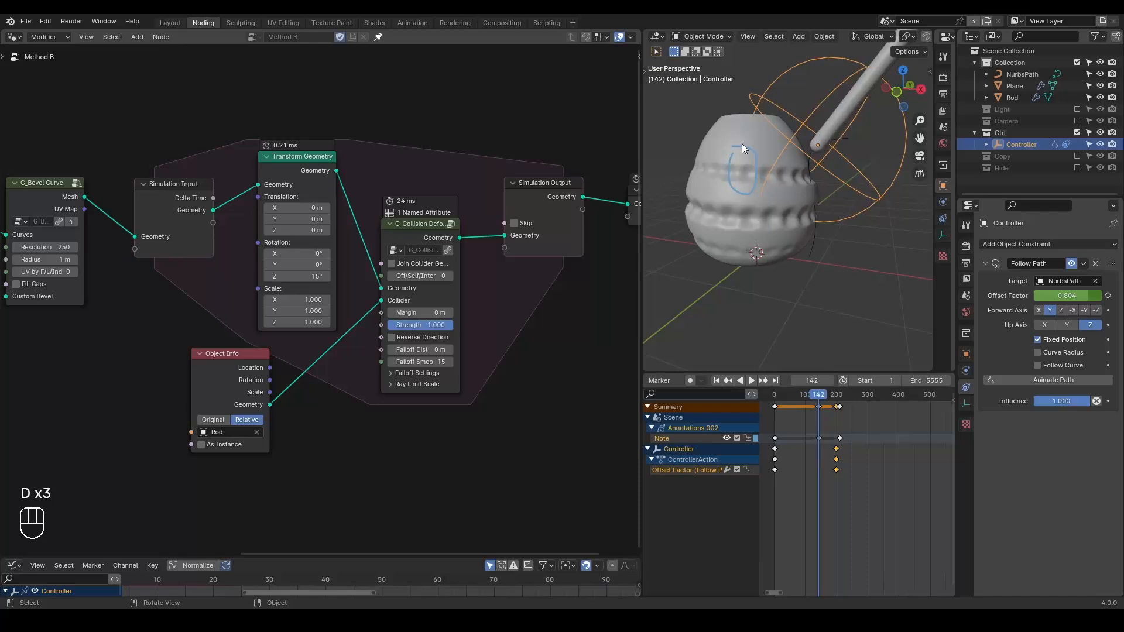
mouse_move(742, 143)
right_mouse_down()
mouse_move(748, 210)
mouse_move(804, 53)
right_mouse_up()
Add a Repeat Zone above the simulation zone and shift Simulation Input and Repeat Input to make room.
key("shift+a")
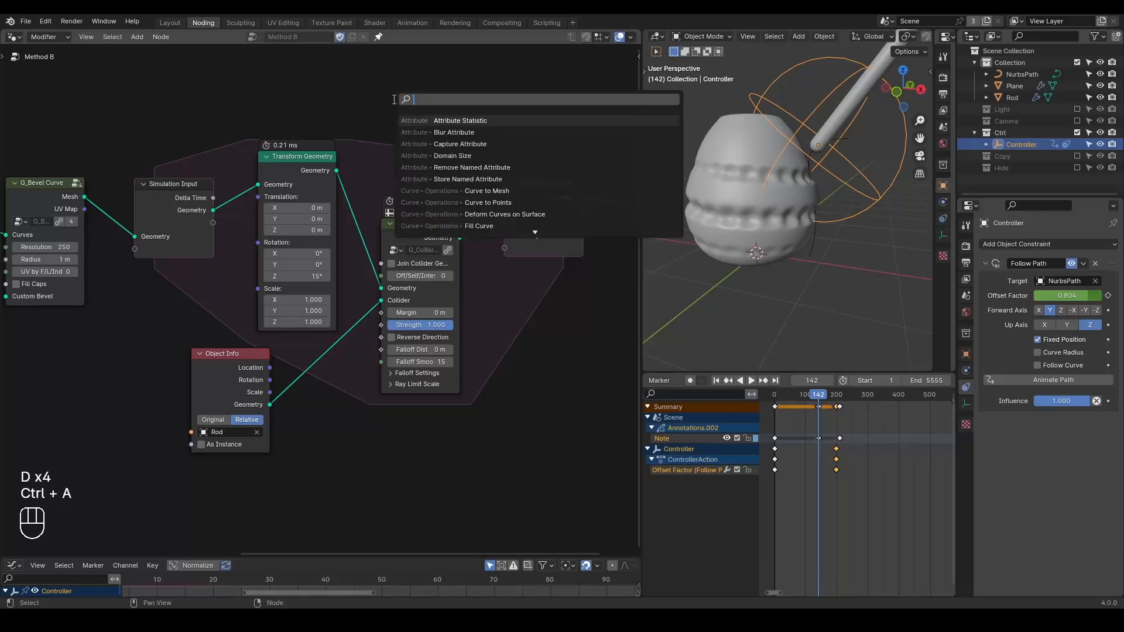
type("r")
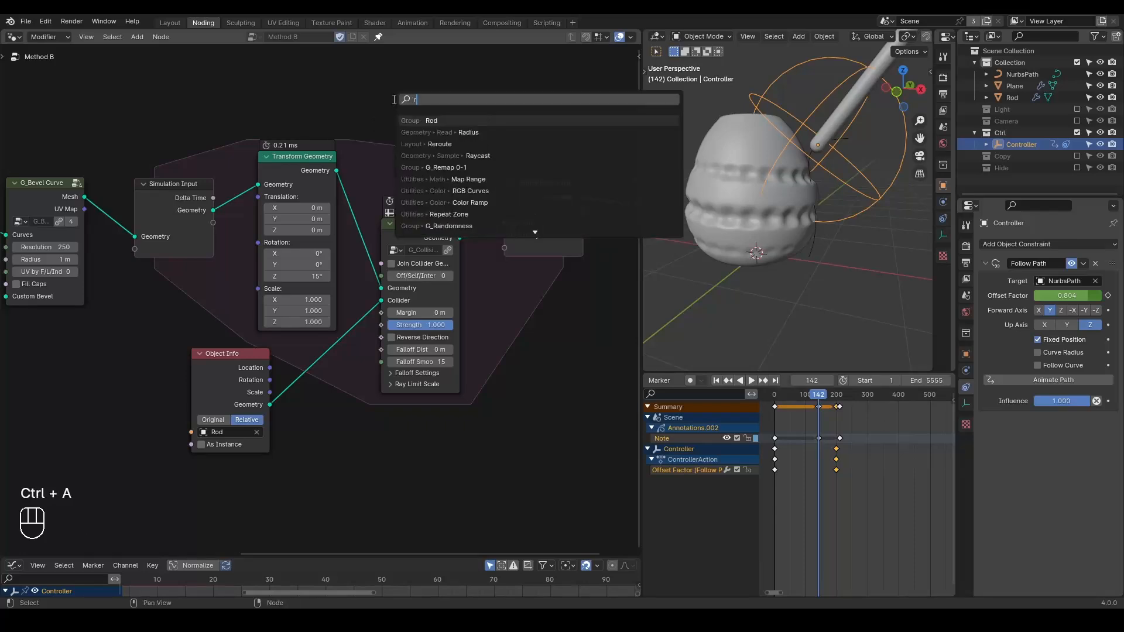
type("epeat")
key("Return")
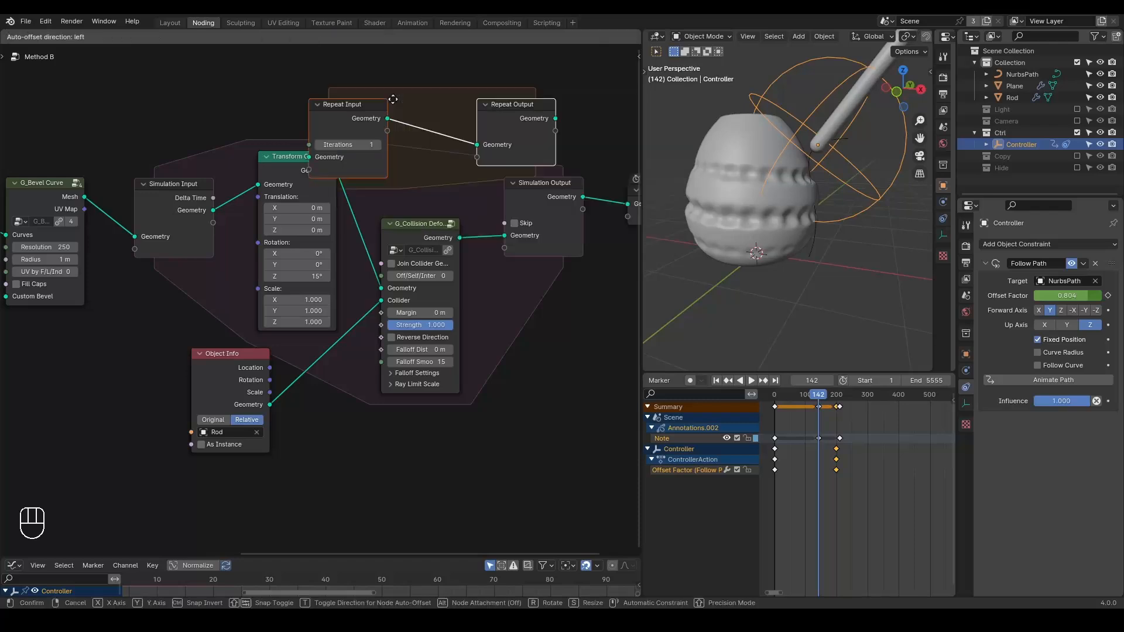
left_click(359, 54)
middle_click_drag(327, 162, 310, 180)
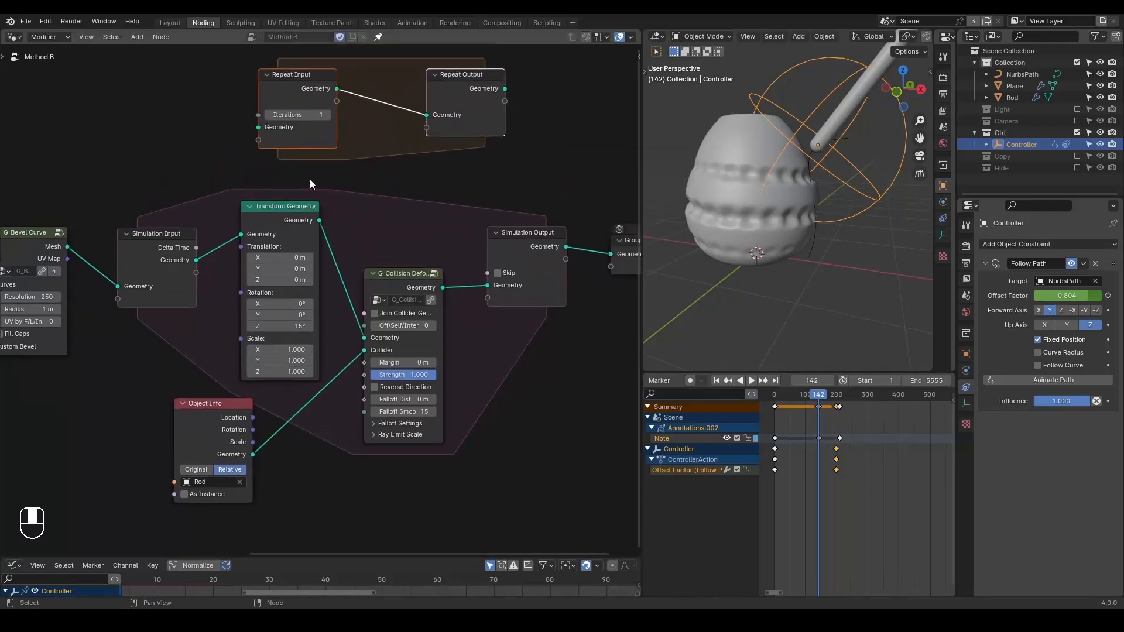
left_click_drag(147, 246, 123, 233)
left_click_drag(127, 236, 112, 241)
left_click_drag(291, 83, 314, 94)
middle_click_drag(321, 93, 319, 145)
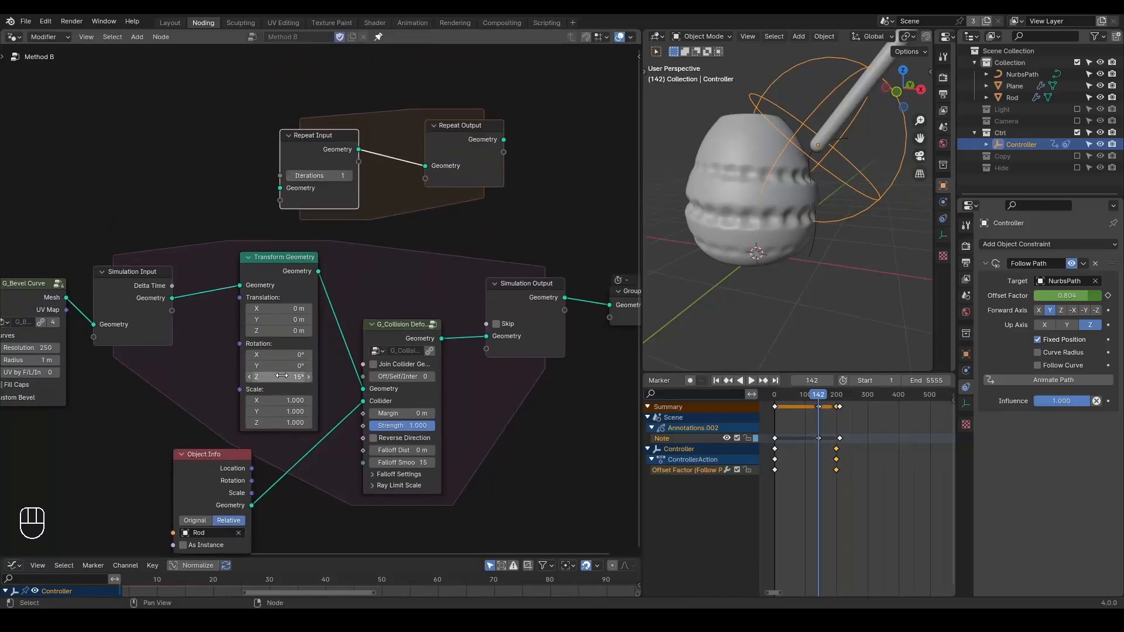
Annotate the node canvas with the handwritten note "15 = 3 × 5".
left_click_drag(135, 113, 130, 143)
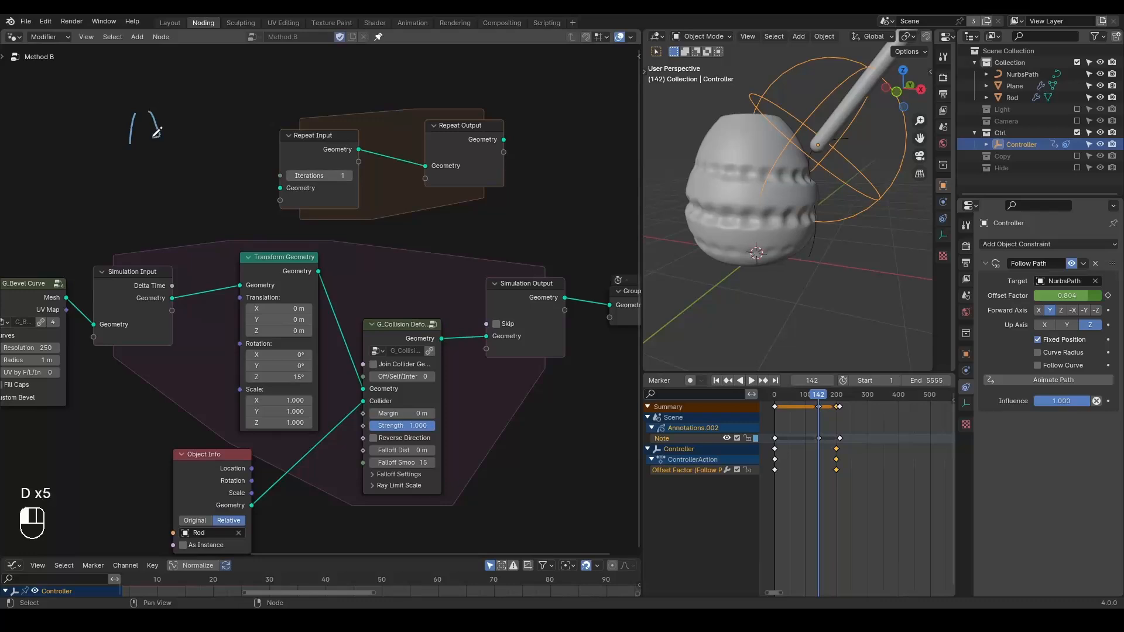
left_click_drag(227, 119, 227, 119)
mouse_move(252, 82)
left_mouse_down()
mouse_move(249, 120)
mouse_move(342, 85)
left_mouse_up()
Insert the Repeat Zone inside the simulation zone so it encloses Transform Geometry and the G_Collision Deform node.
left_click_drag(312, 152, 219, 264, "alt")
left_click_drag(426, 166, 486, 337)
mouse_move(284, 360)
middle_mouse_down()
mouse_move(338, 289)
mouse_move(298, 326)
middle_mouse_up()
middle_click_drag(159, 230, 214, 238)
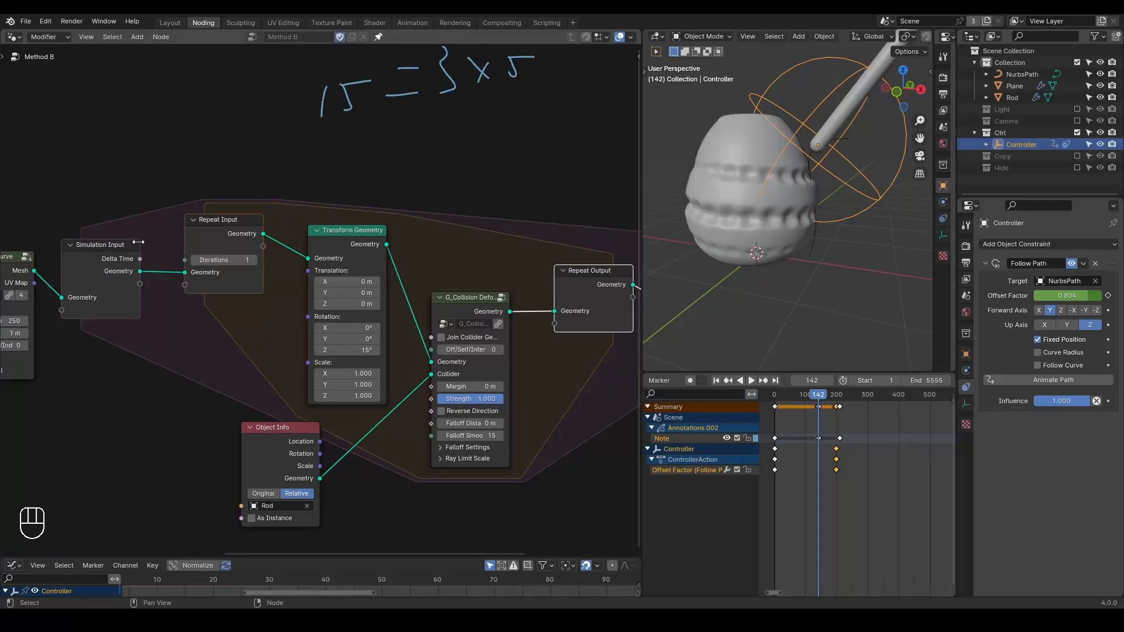
left_click_drag(120, 256, 121, 269)
left_click_drag(820, 490, 912, 490)
left_click(276, 153)
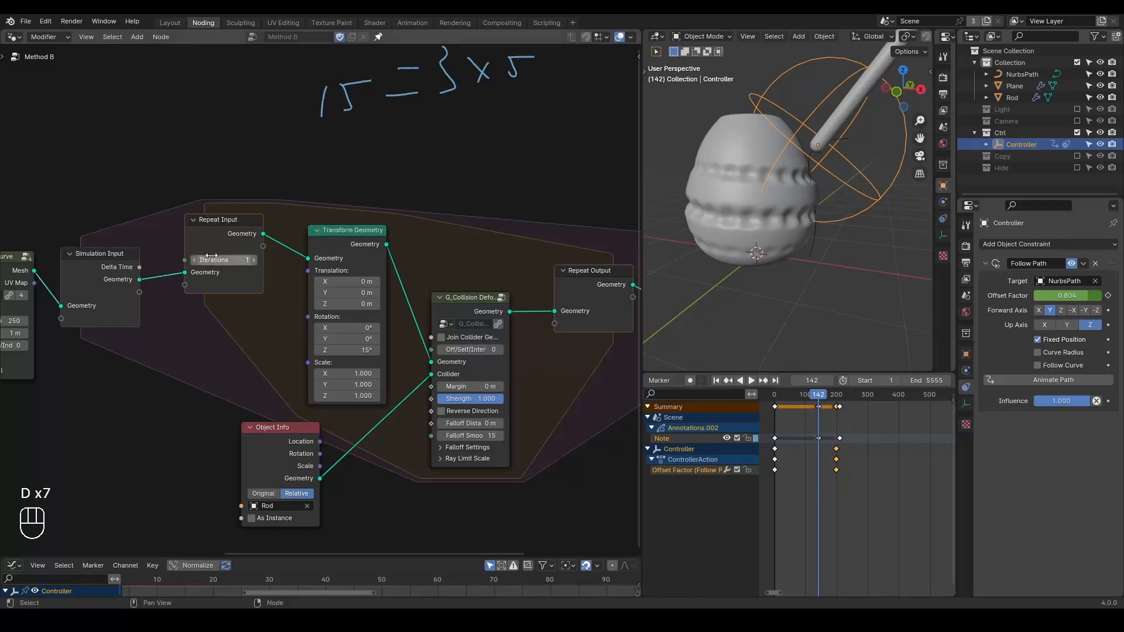
Set the Repeat Input's Iterations to 3 and the Transform Geometry Z rotation to 5°.
middle_click_drag(280, 202, 267, 216)
left_click(217, 275)
type("3")
left_click(321, 201)
middle_click_drag(321, 202, 290, 183)
left_click(305, 342)
type("15d")
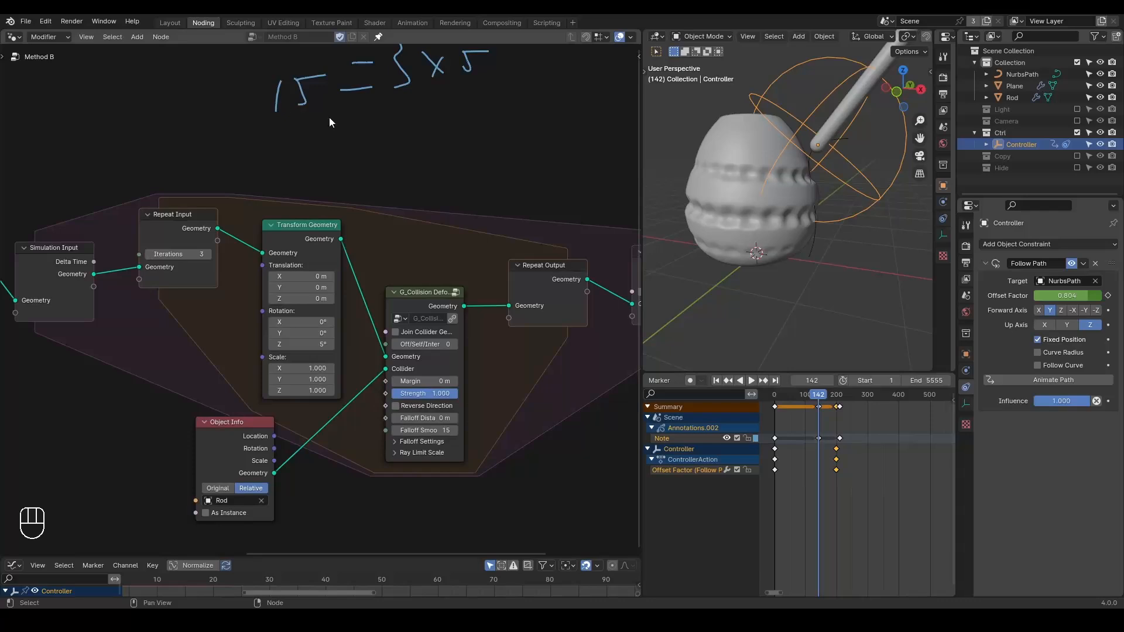
Play the animation from frame 1 to about frame 162, examine how the repeated rotation carves the pot, and rewind.
key("shift+space")
key("space")
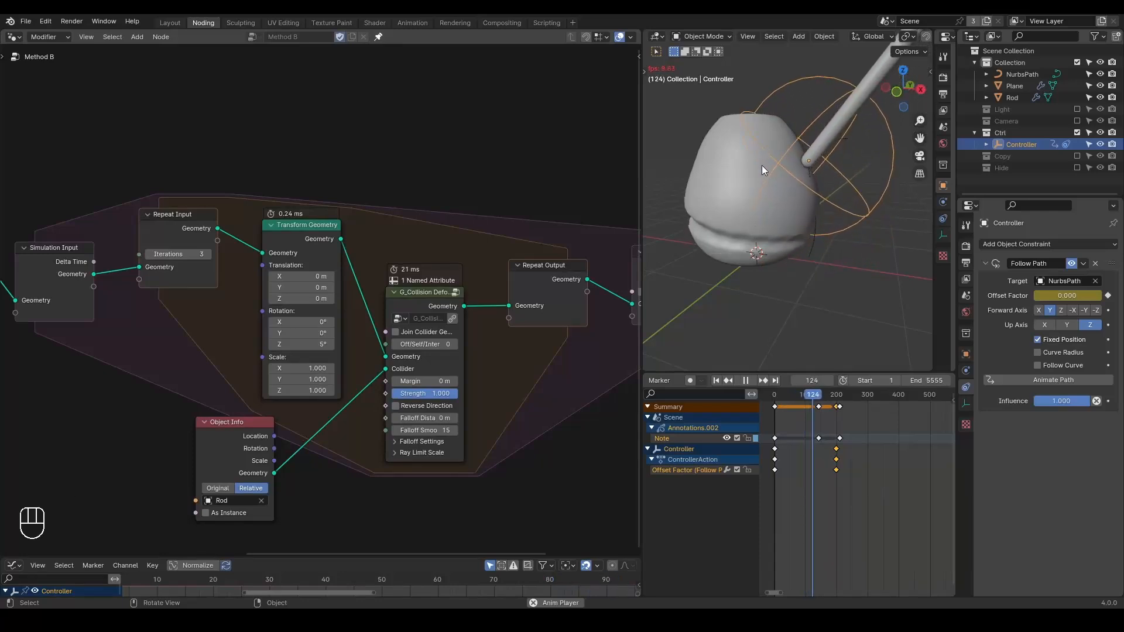
key("space")
left_click_drag(741, 157, 764, 161)
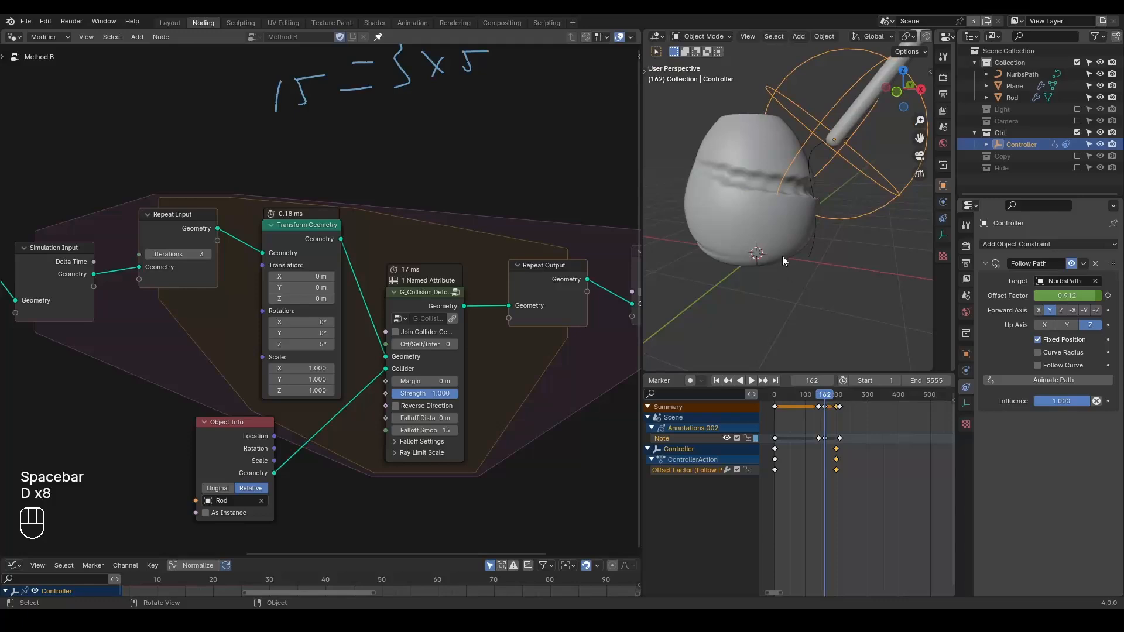
key("shift+space")
Set the Repeat Input's Iterations to 5.
scroll(284, 290, "up", 2)
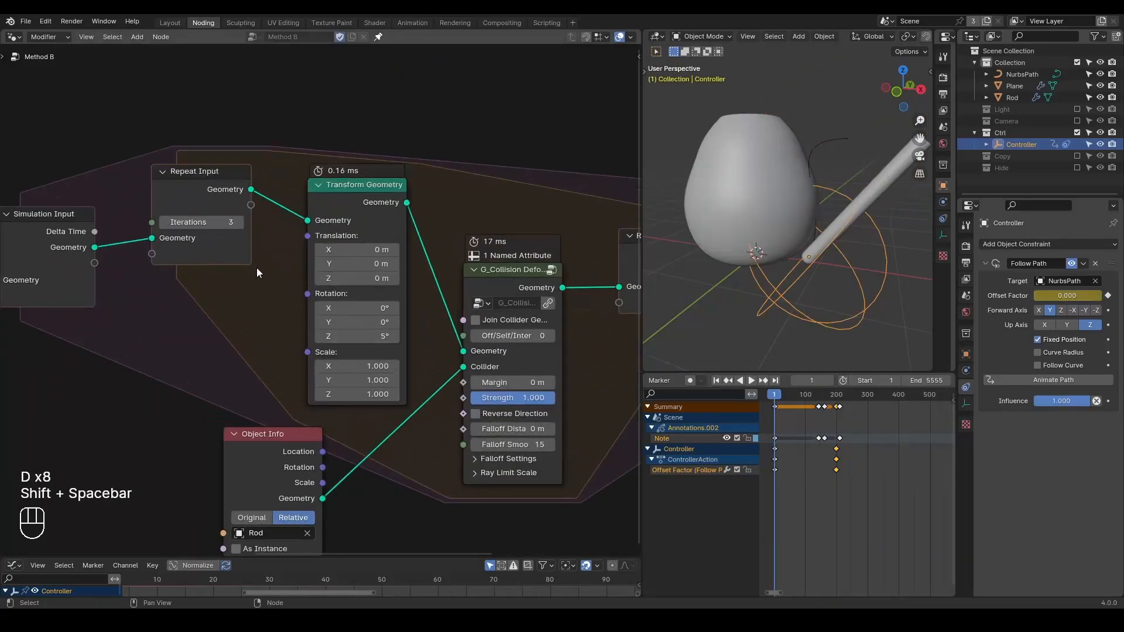
left_click(206, 226)
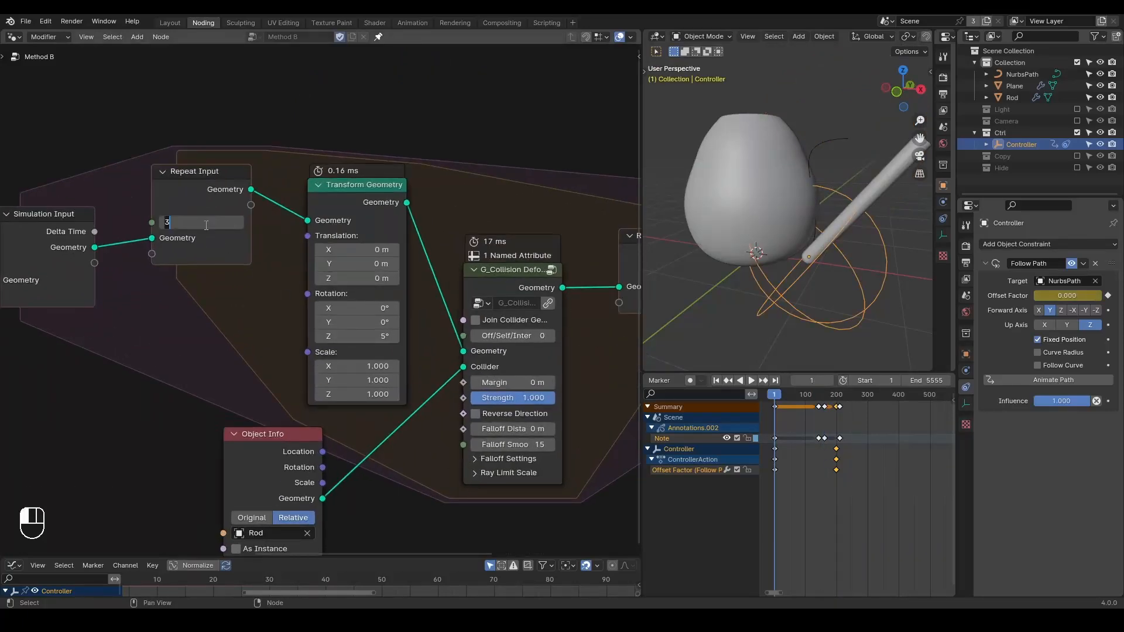
type("5")
key("BackSpace")
type("5")
key("Return")
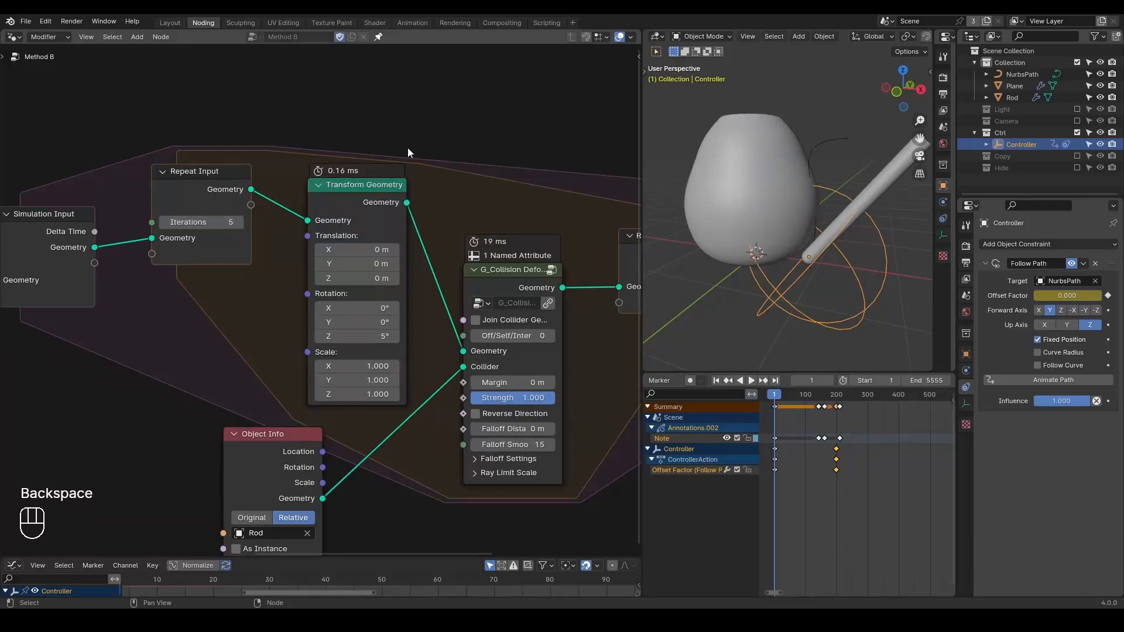
Play the animation to about frame 157 and examine the grooves made with the higher iteration count.
middle_click_drag(409, 150, 388, 158)
key("space")
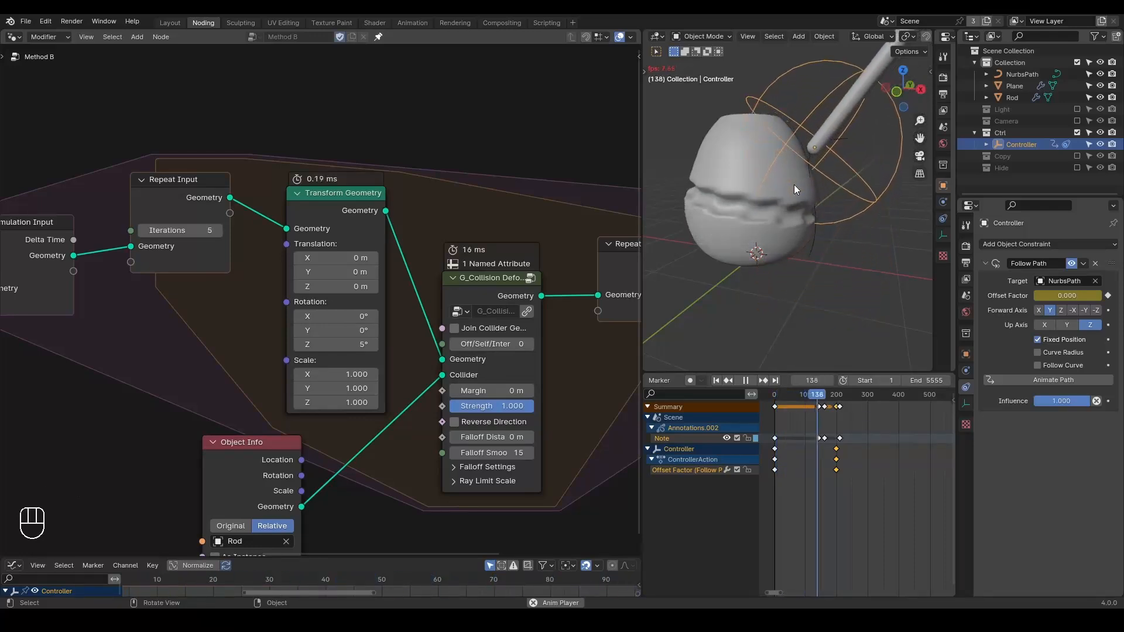
key("space")
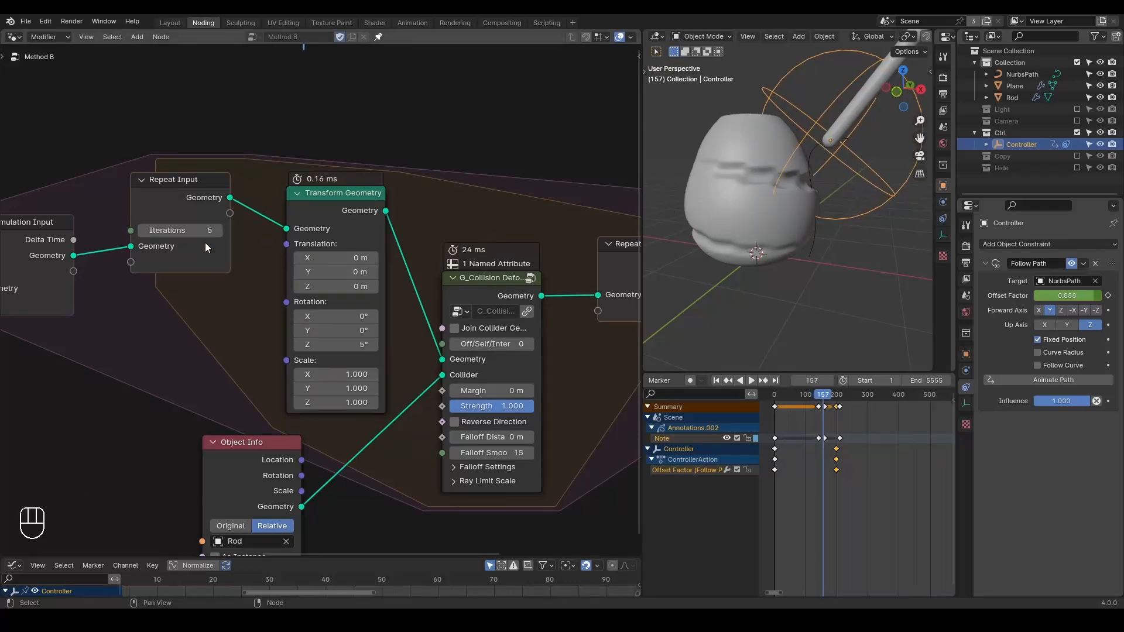
Set the Transform Geometry Z rotation to 3° and the Repeat Input's Iterations to 10.
left_click(346, 345)
type("3")
key("Return")
left_click(193, 229)
type("10")
key("Return")
Replay the animation from frame 1 to about frame 182 and examine the carved pot from another angle.
key("shift+space")
key("space")
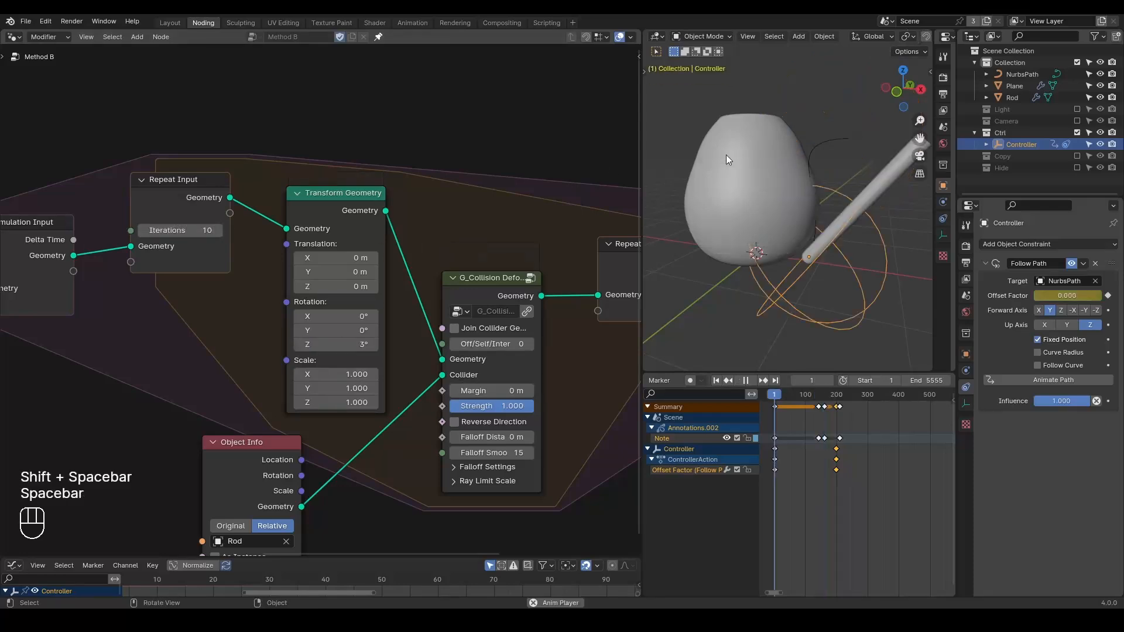
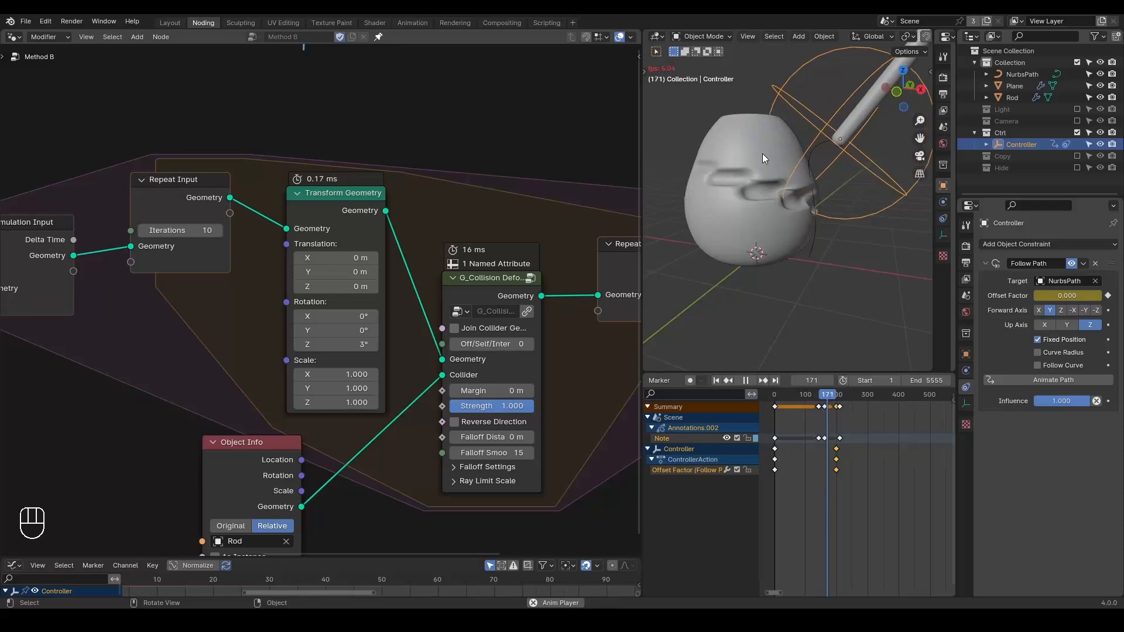
key("space")
middle_click_drag(735, 128, 711, 169)
Add a G_Smooth Position group between Simulation Output and Group Output.
mouse_move(488, 226)
middle_mouse_down()
mouse_move(428, 206)
mouse_move(251, 206)
mouse_move(348, 200)
middle_mouse_up()
scroll(427, 206, "down", 2)
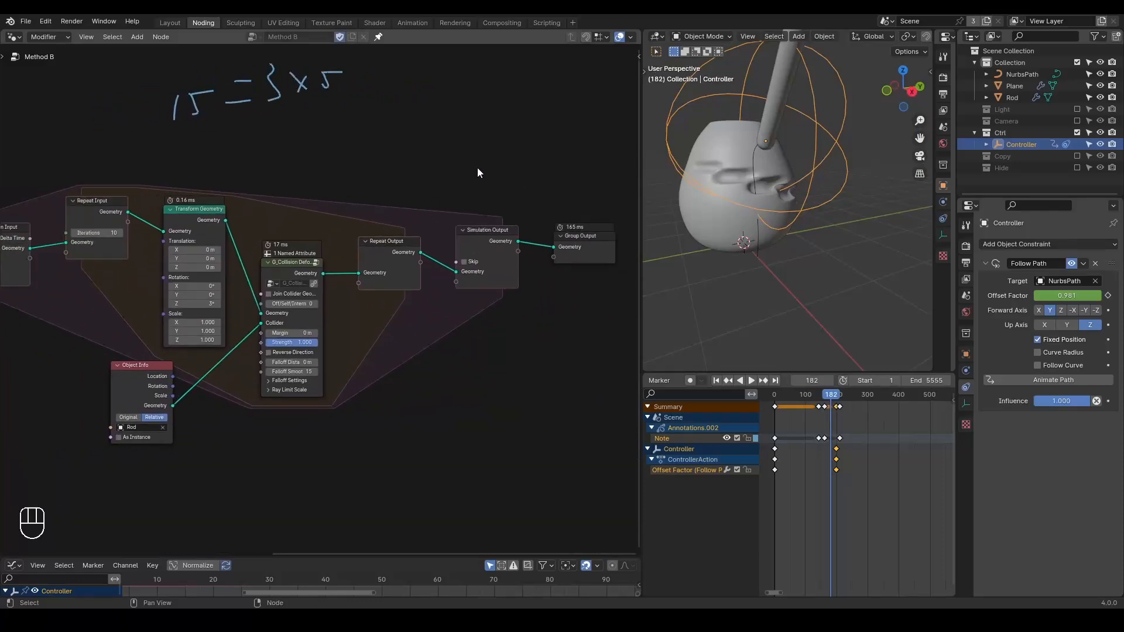
key("ctrl+a")
type("smooth po")
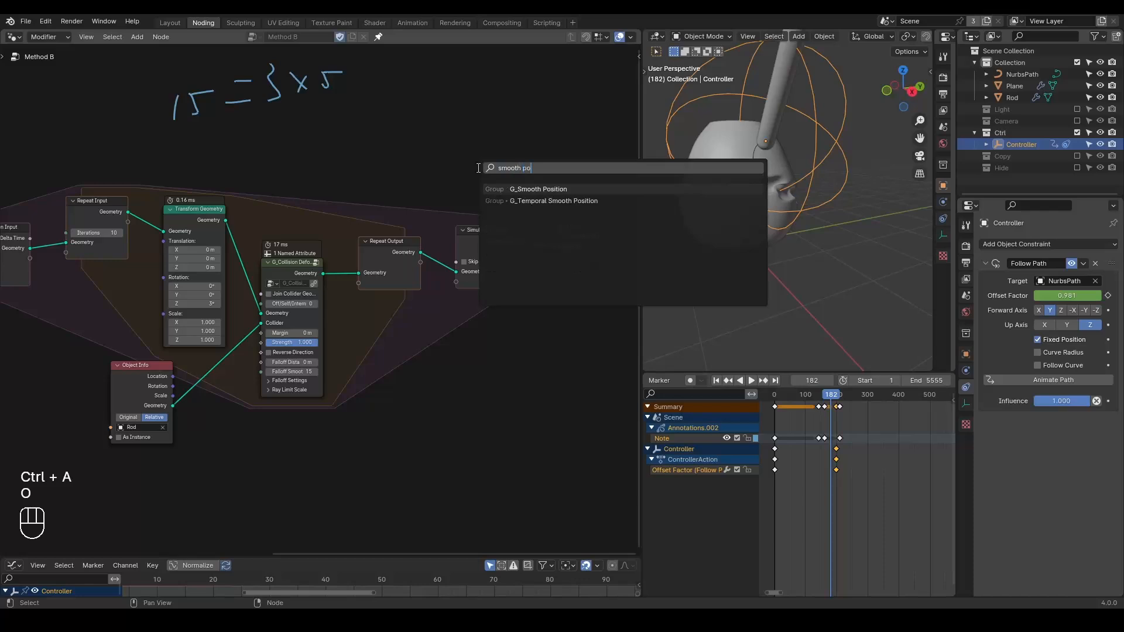
type("s")
key("Return")
left_click(510, 209)
Set the G_Smooth Position node's Iterations to 15, try 5 for comparison, return to 15, and mute the node.
scroll(532, 287, "up", 3)
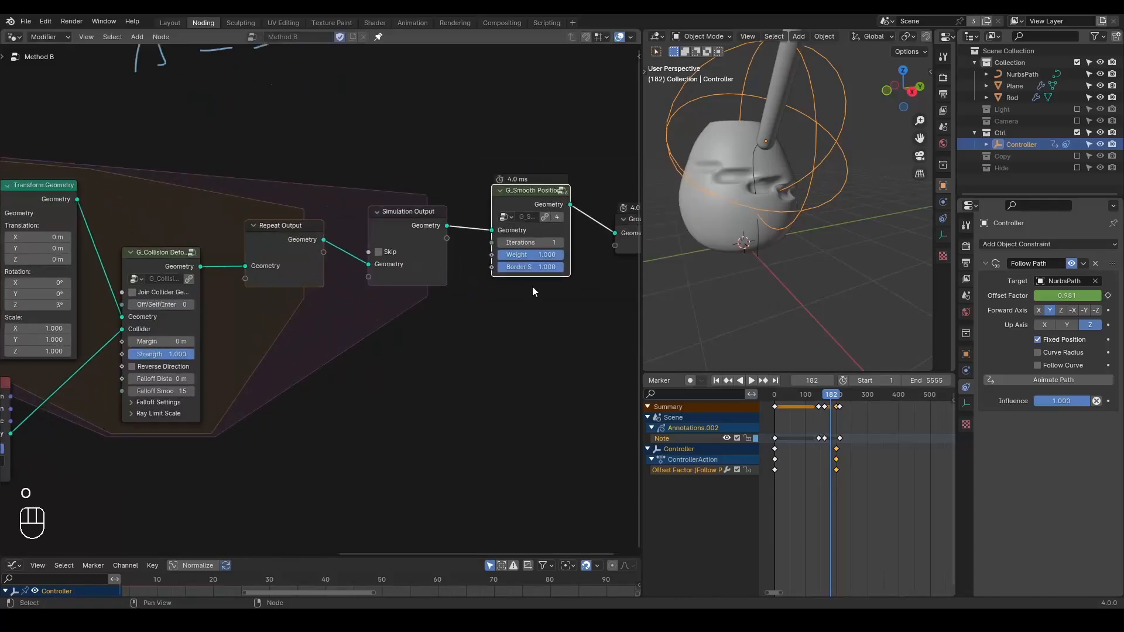
scroll(532, 286, "up", 1)
left_click(585, 227)
type("15")
key("Return")
left_click(585, 227)
type("5")
key("Return")
left_click(586, 227)
type("15")
key("Return")
key("m")
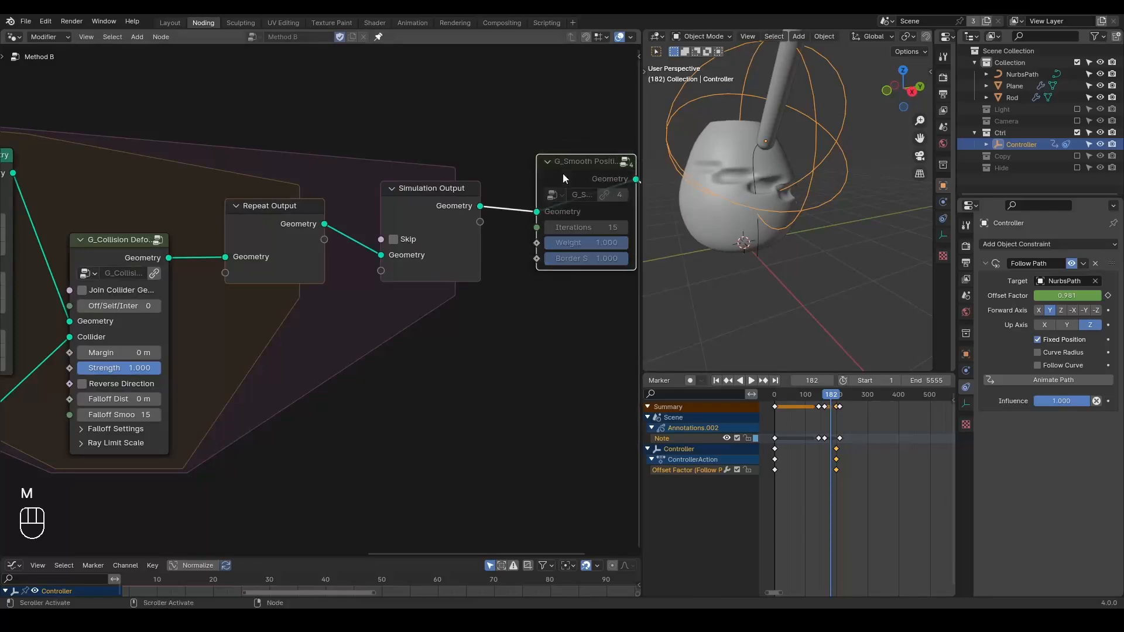
Attach a Viewer for previewing and move the nodes from G_Curve Linear through G_Bevel Curve away from the simulation zone.
middle_click_drag(563, 173, 595, 214)
left_click(505, 142, "ctrl+shift")
scroll(434, 249, "down", 3)
scroll(433, 250, "down", 2)
left_click_drag(417, 130, 129, 391)
key("g")
key("x")
left_click(223, 164)
Insert a reroute on the link from G_Bevel Curve to Simulation Input and place it nearer the simulation zone.
left_click(353, 173)
right_click_drag(362, 162, 364, 284, "shift")
key("g")
left_click(450, 242)
scroll(435, 320, "up", 1)
scroll(435, 316, "up", 1)
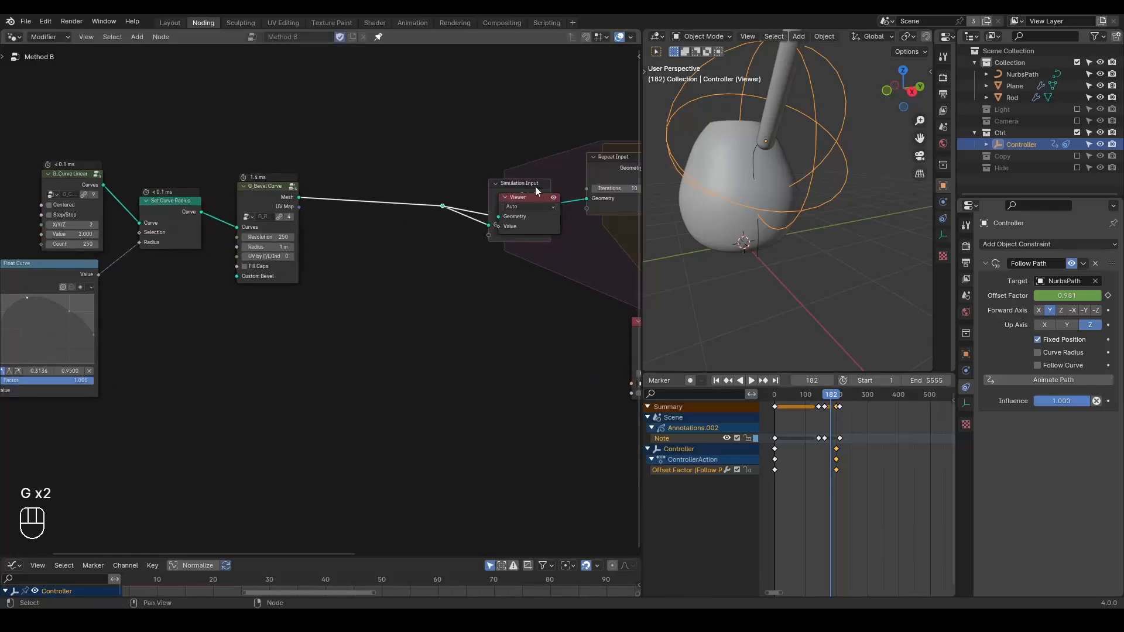
Move the Viewer below Simulation Input and insert a Set Position node directly after G_Bevel Curve.
left_click_drag(524, 203, 525, 291)
key("ctrl+a")
type("set posi")
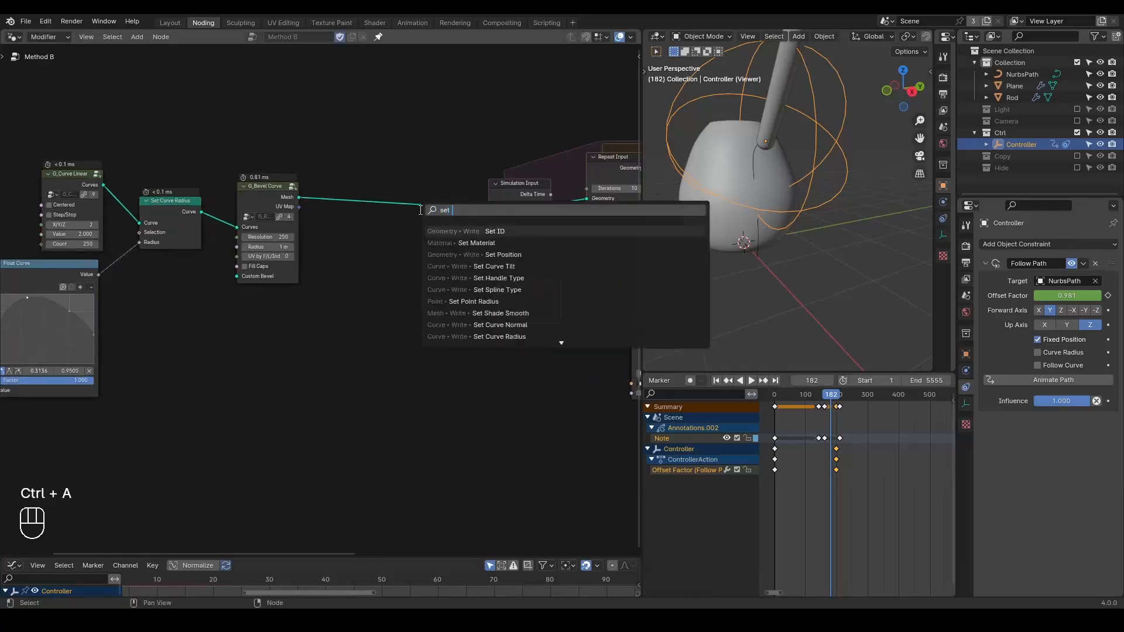
key("Return")
left_click(354, 176)
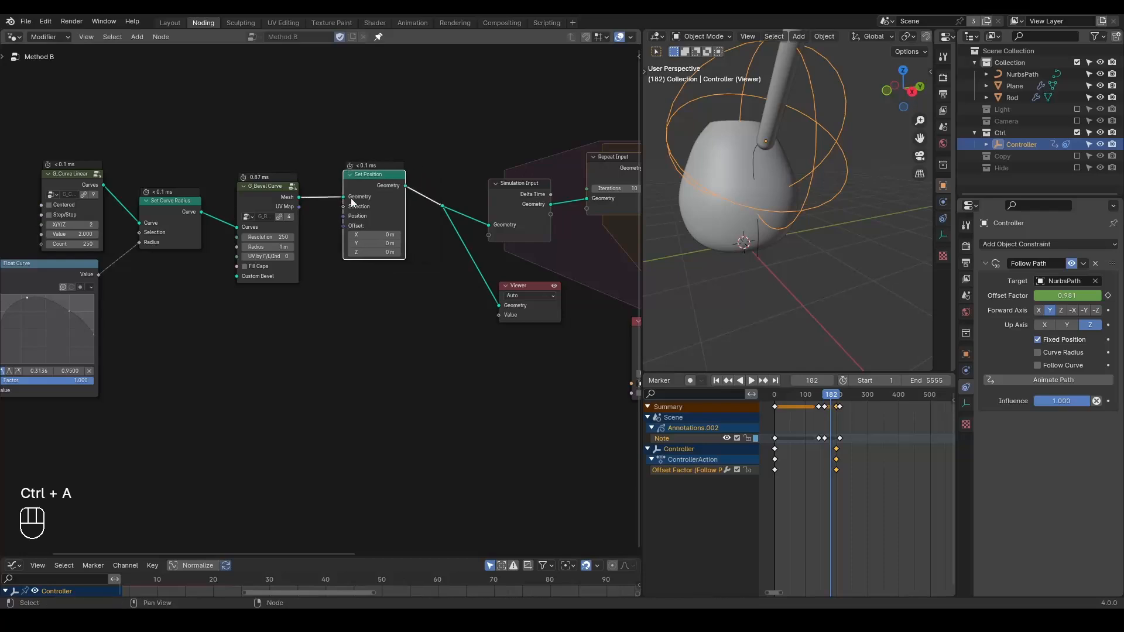
Add a G_Noise 3D group below G_Bevel Curve and connect its Color to the Set Position node's Offset.
scroll(294, 326, "up", 1)
middle_click_drag(295, 326, 353, 297)
key("ctrl+a")
type("noise 3")
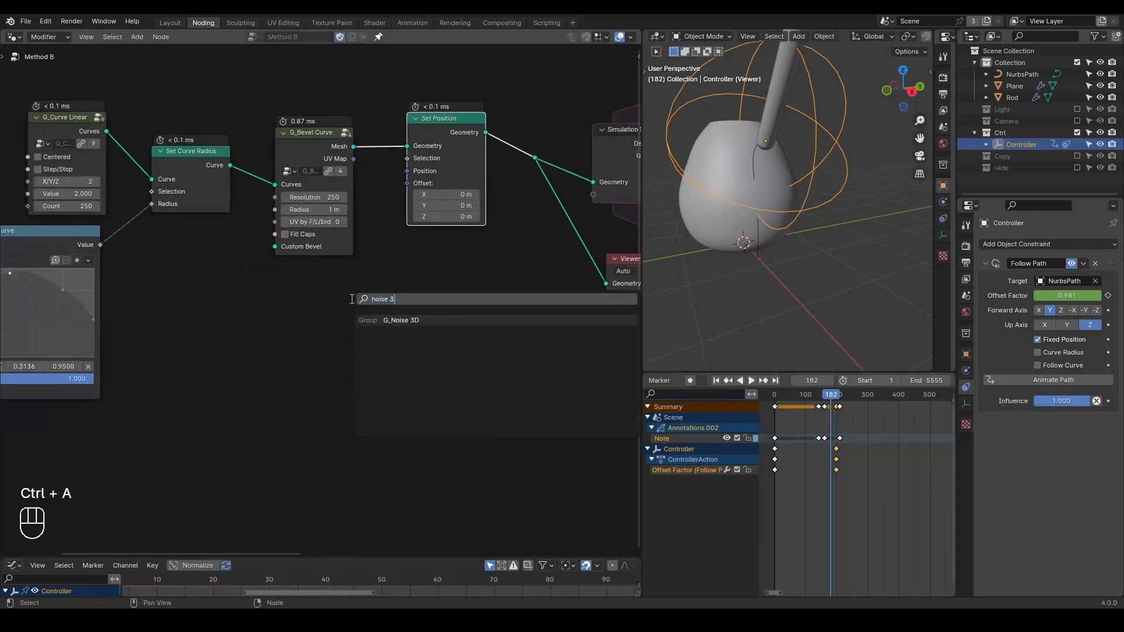
key("Return")
left_click(275, 286)
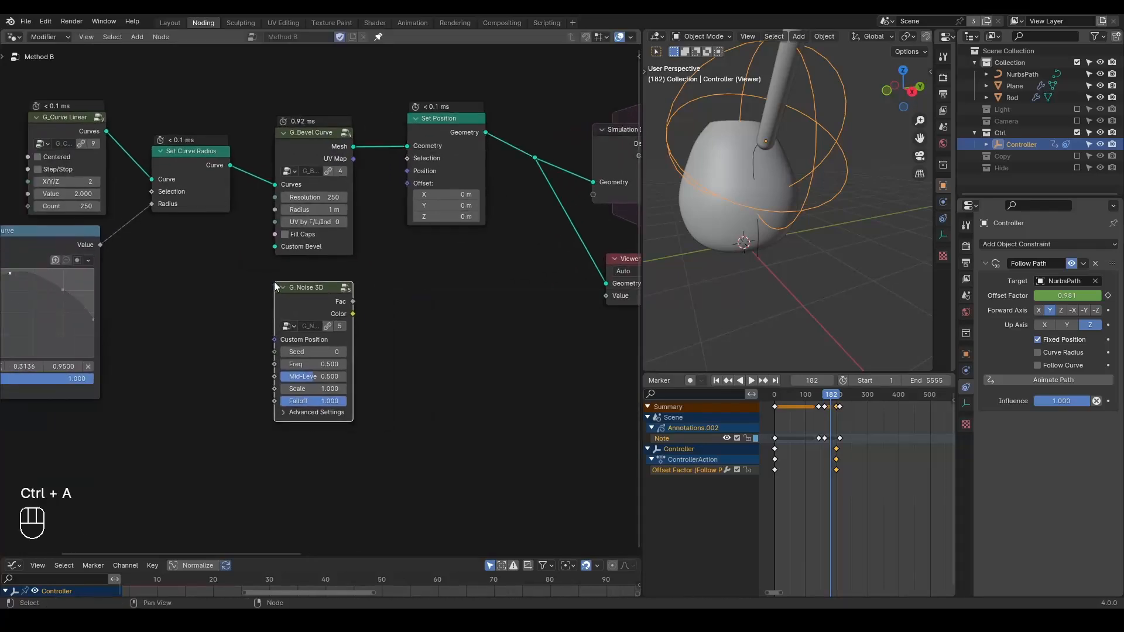
left_click_drag(354, 313, 408, 183)
Set the G_Noise 3D node's Freq to 6.100 and Scale to 0.190, and inspect the displaced pot surface.
left_click_drag(429, 131, 436, 158)
left_click_drag(327, 364, 351, 364)
scroll(392, 363, "up", 2)
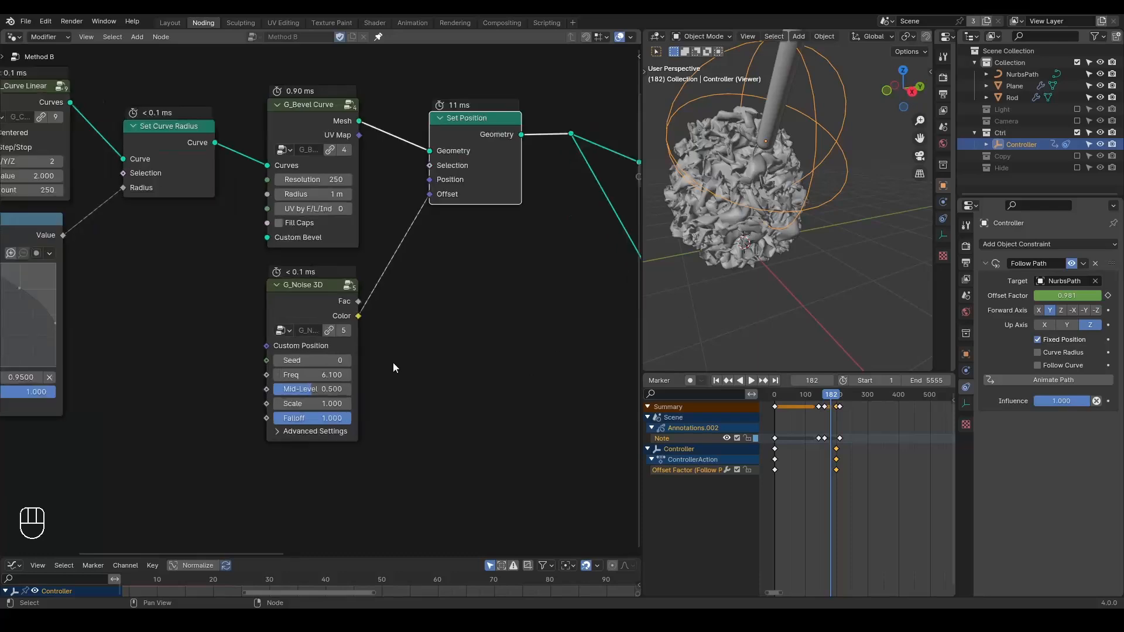
middle_click_drag(708, 202, 772, 215)
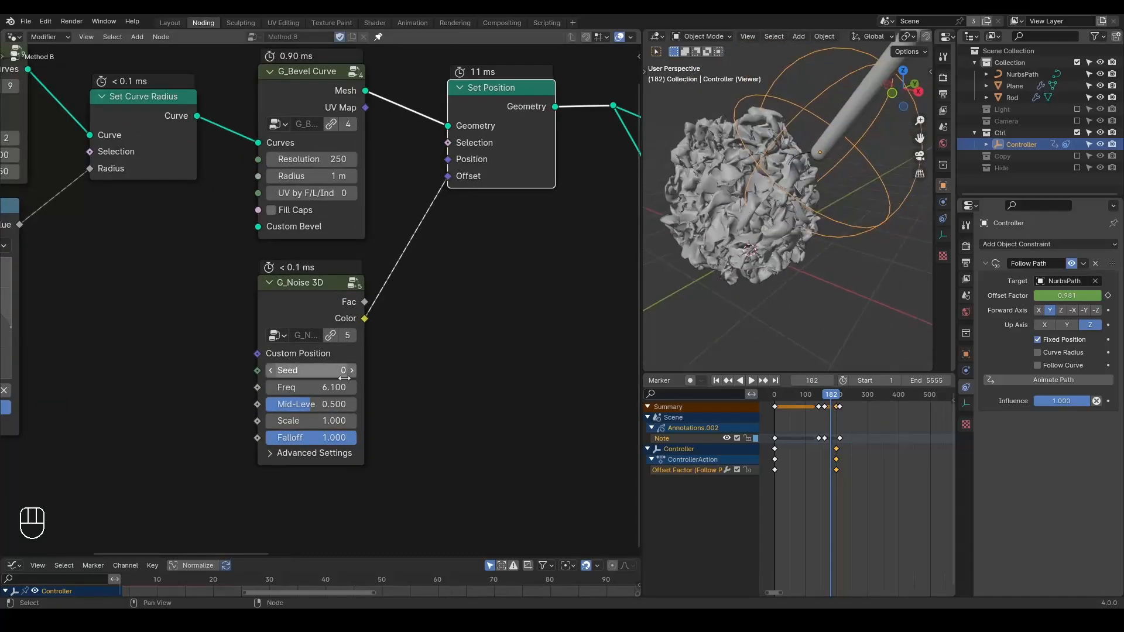
left_click_drag(310, 421, 264, 420, "shift")
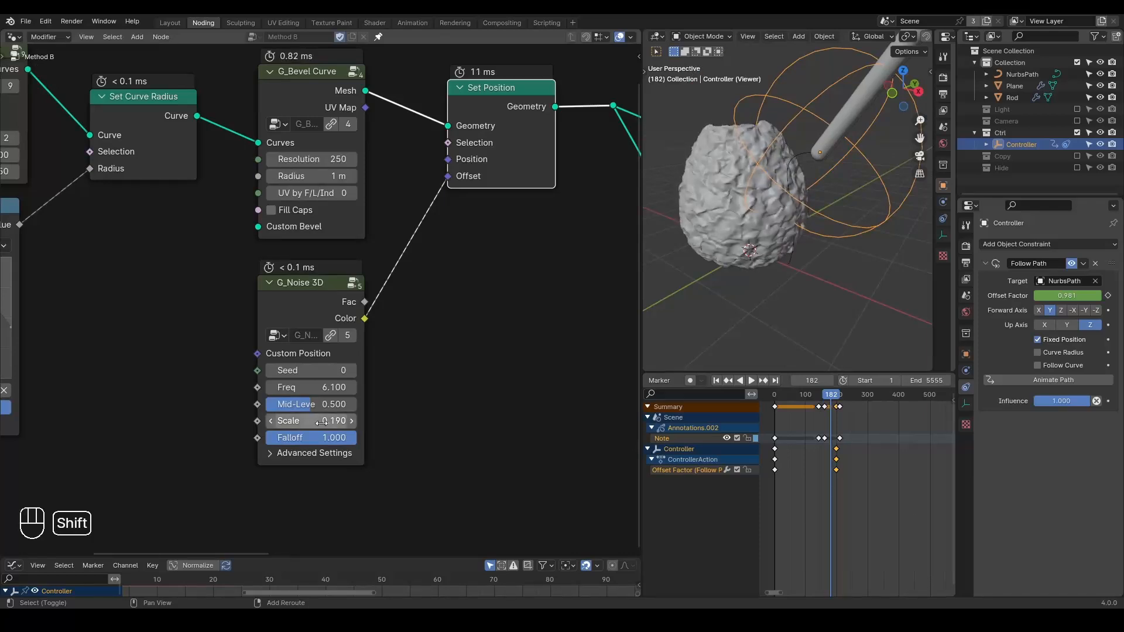
mouse_move(754, 237)
middle_mouse_down()
mouse_move(745, 242)
mouse_move(785, 233)
mouse_move(770, 237)
middle_mouse_up()
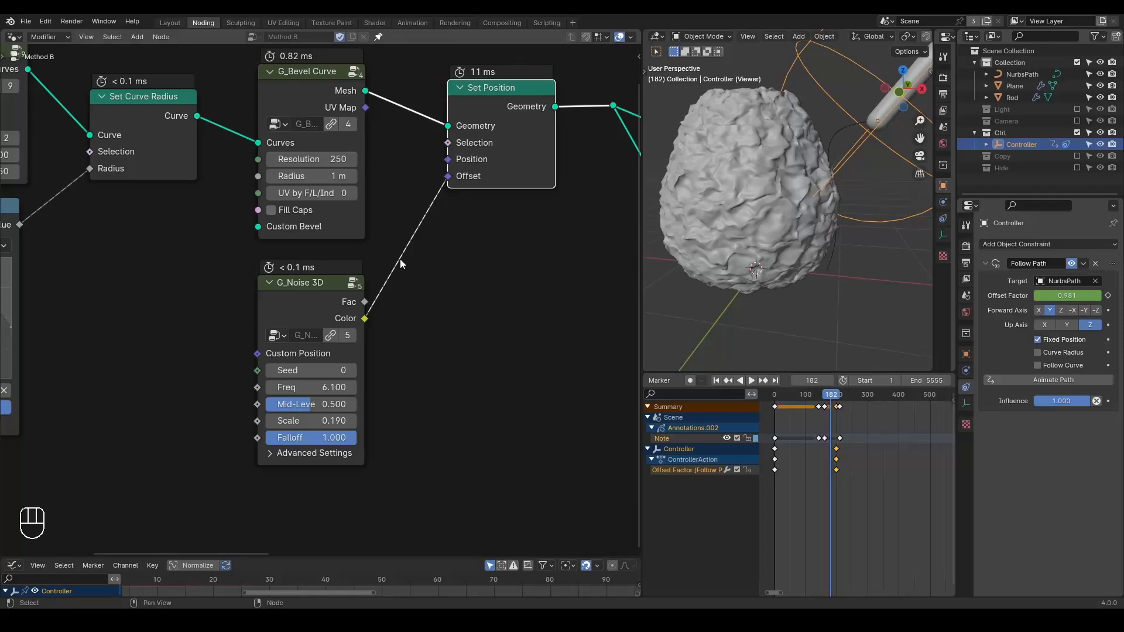
scroll(803, 199, "up", 4)
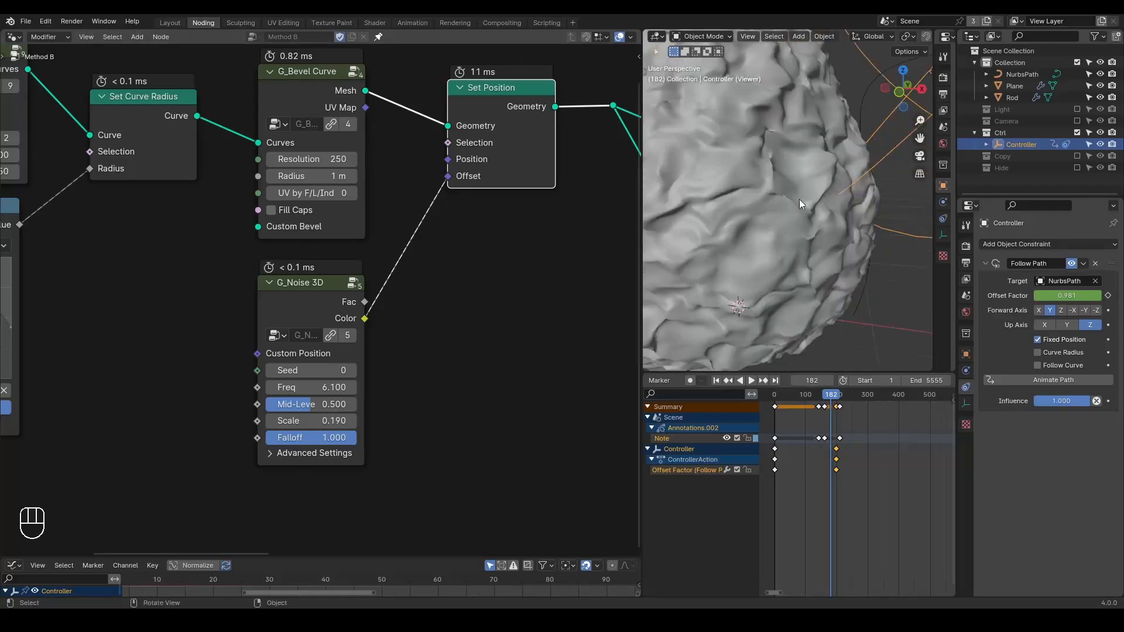
Insert a G_Normal Displacement group between G_Bevel Curve and Set Position.
middle_click_drag(531, 215, 227, 209)
scroll(227, 209, "down", 3)
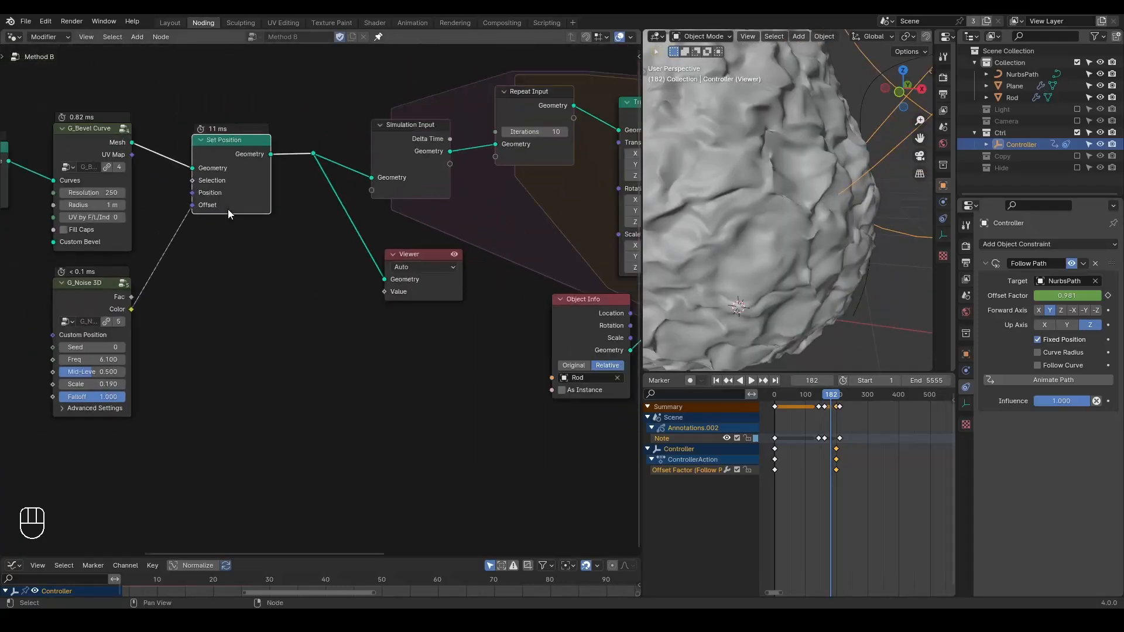
middle_click_drag(350, 217, 286, 217)
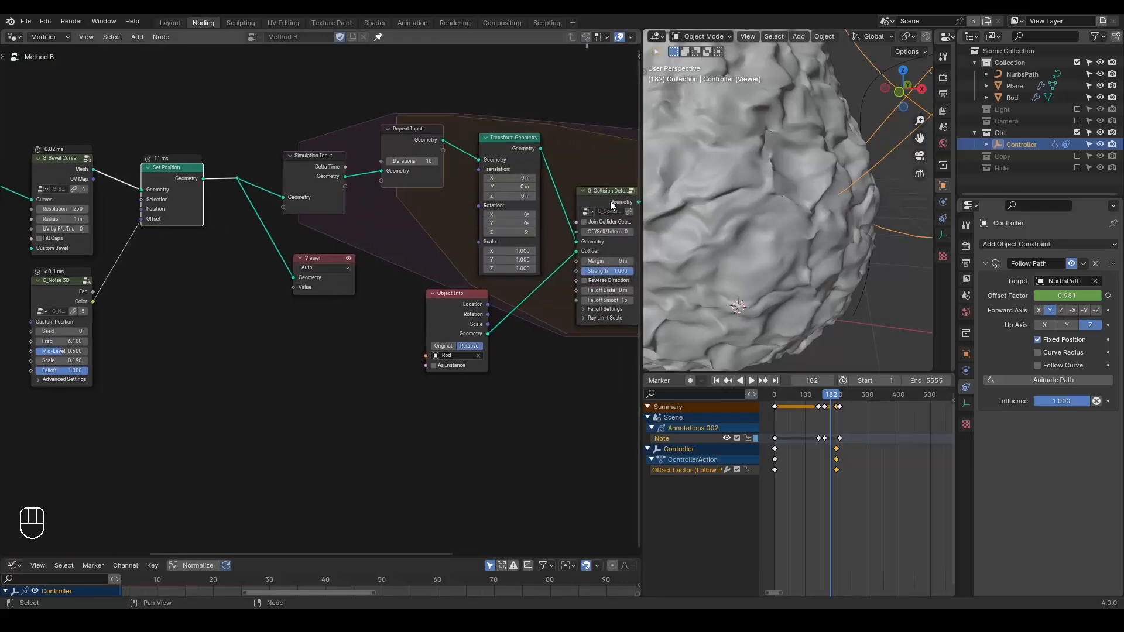
middle_click_drag(304, 212, 459, 204)
left_click(477, 235)
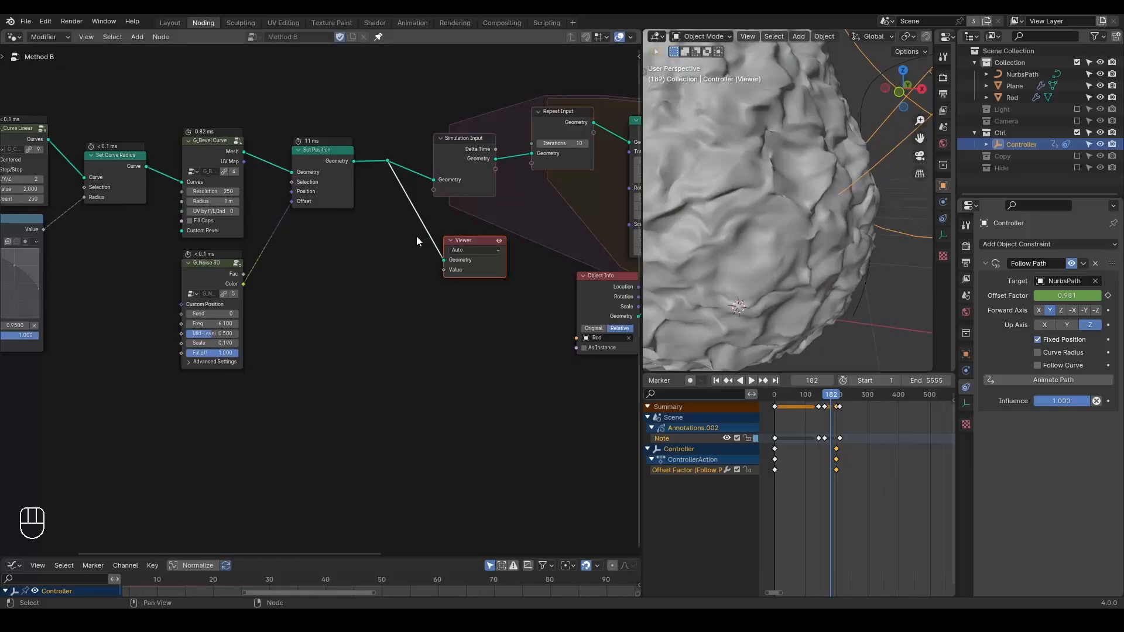
key("ctrl+a")
type("normal d")
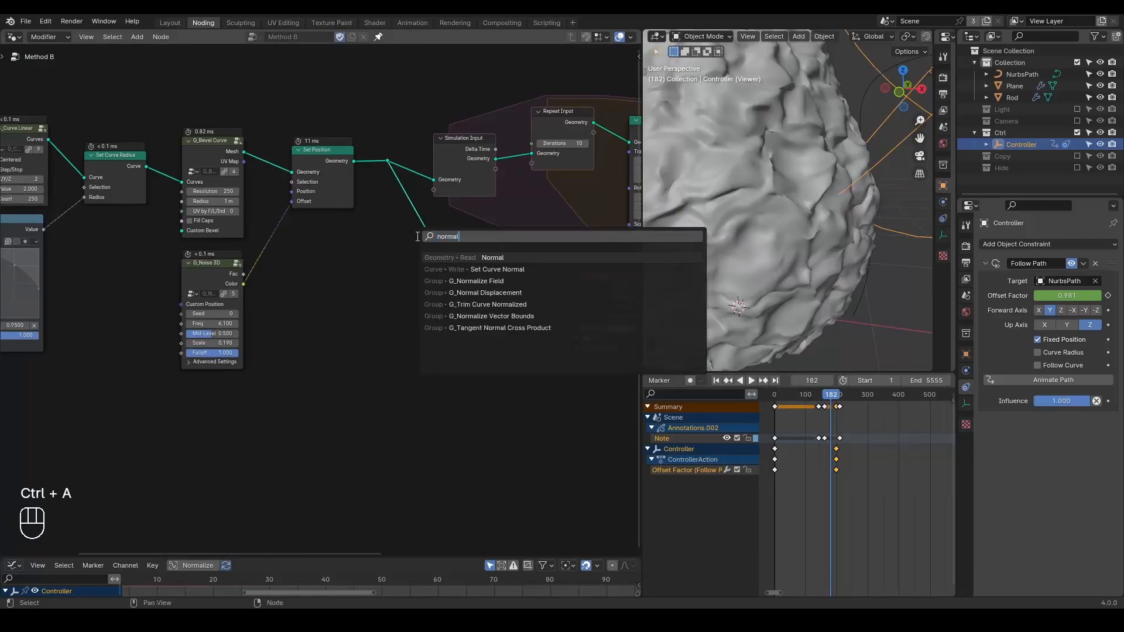
key("Return")
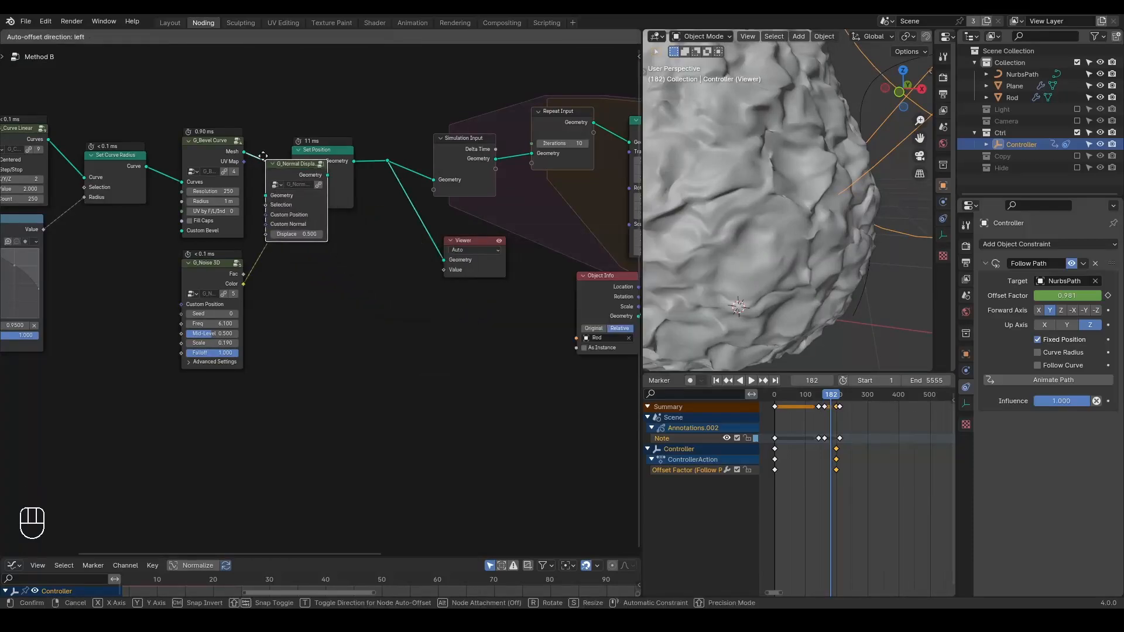
left_click(252, 137)
Connect G_Noise 3D's Fac to the G_Normal Displacement node's Displacement and mute the Set Position node.
middle_click_drag(234, 257, 291, 253)
scroll(299, 259, "up", 1)
left_click_drag(263, 260, 247, 204)
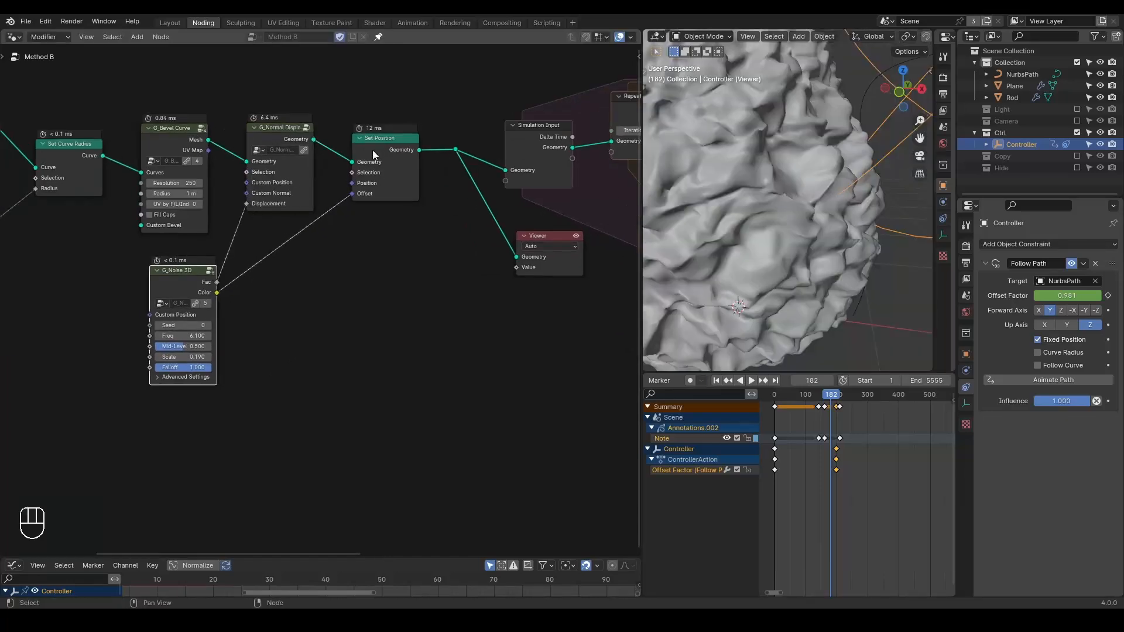
left_click(387, 151)
key("m")
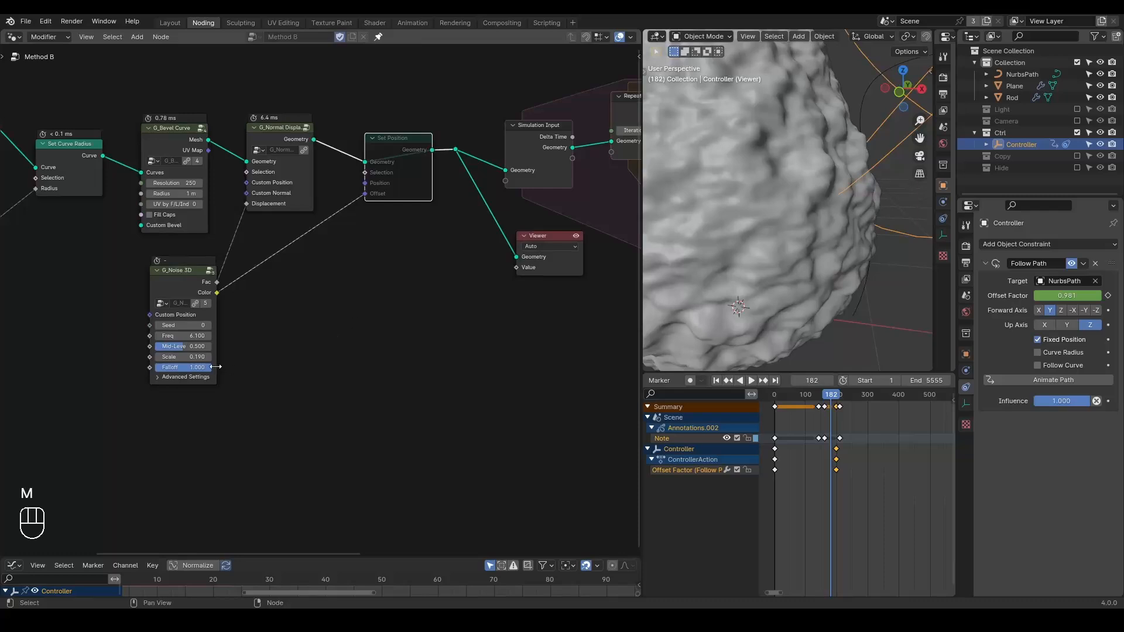
Try a Scale of 4.290 on the G_Noise 3D node and return it to 0.190.
left_click_drag(193, 357, 263, 356)
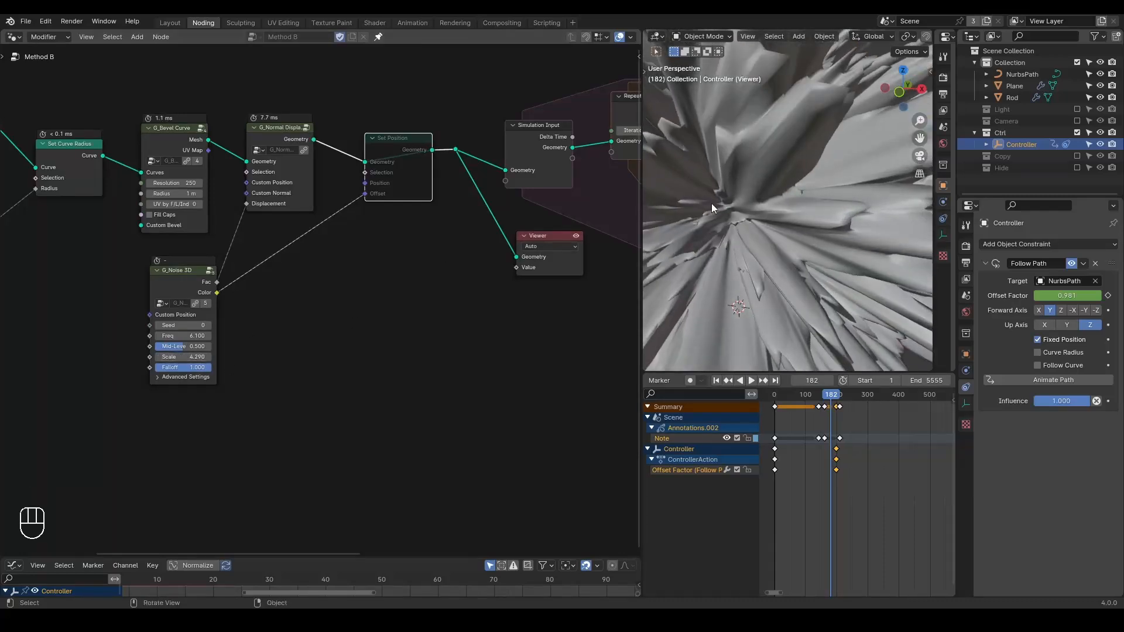
scroll(711, 202, "down", 5)
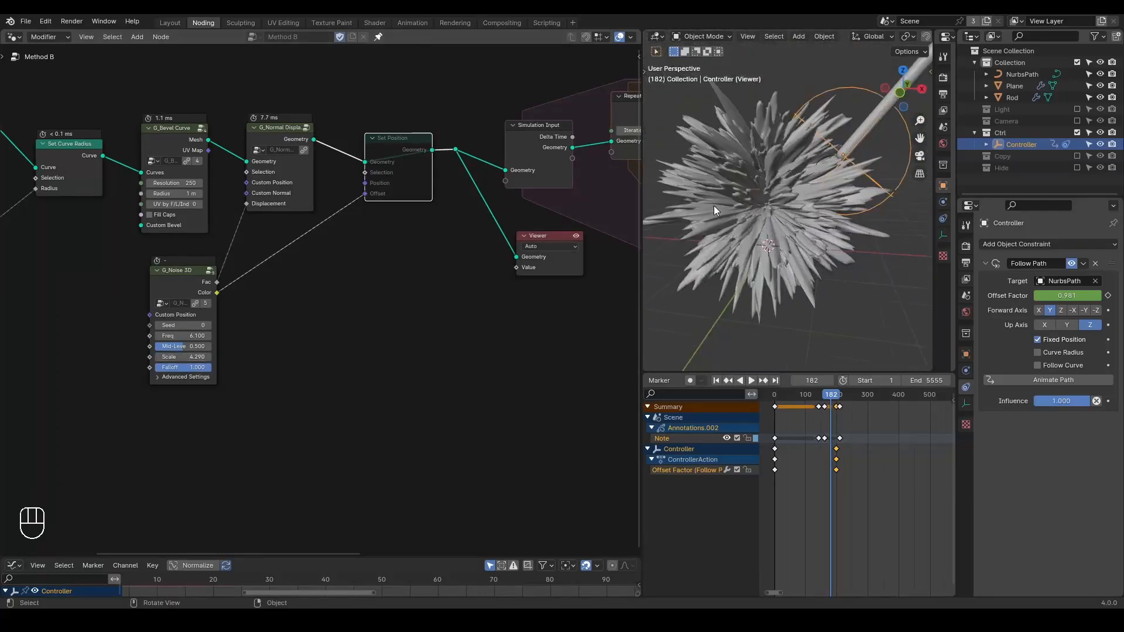
left_click_drag(182, 357, 127, 356, "shift")
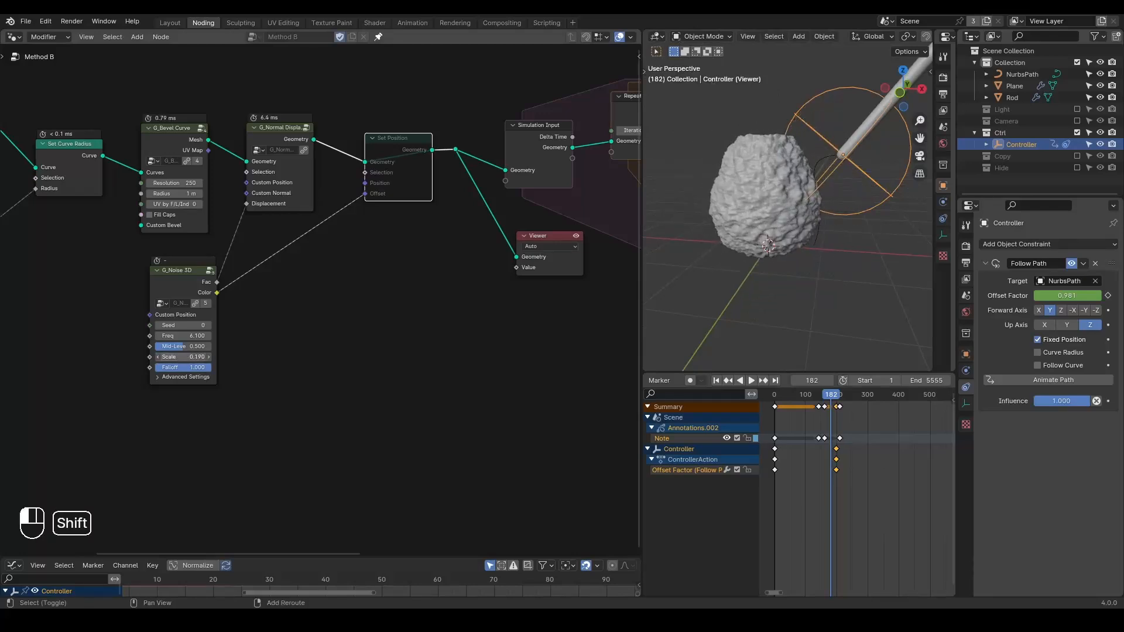
Duplicate G_Noise 3D below the original, set the copy's Freq to 39.100 and the original's Freq to 2.200.
scroll(328, 316, "up", 4)
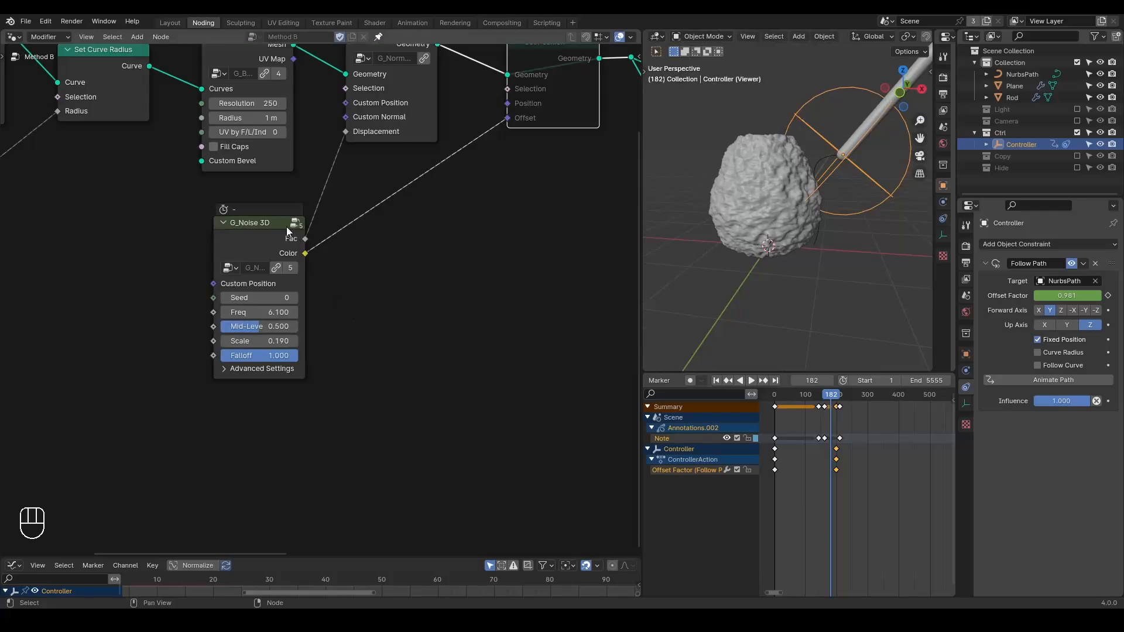
left_click_drag(286, 226, 270, 216)
key("ctrl+shift+d")
left_click(227, 398)
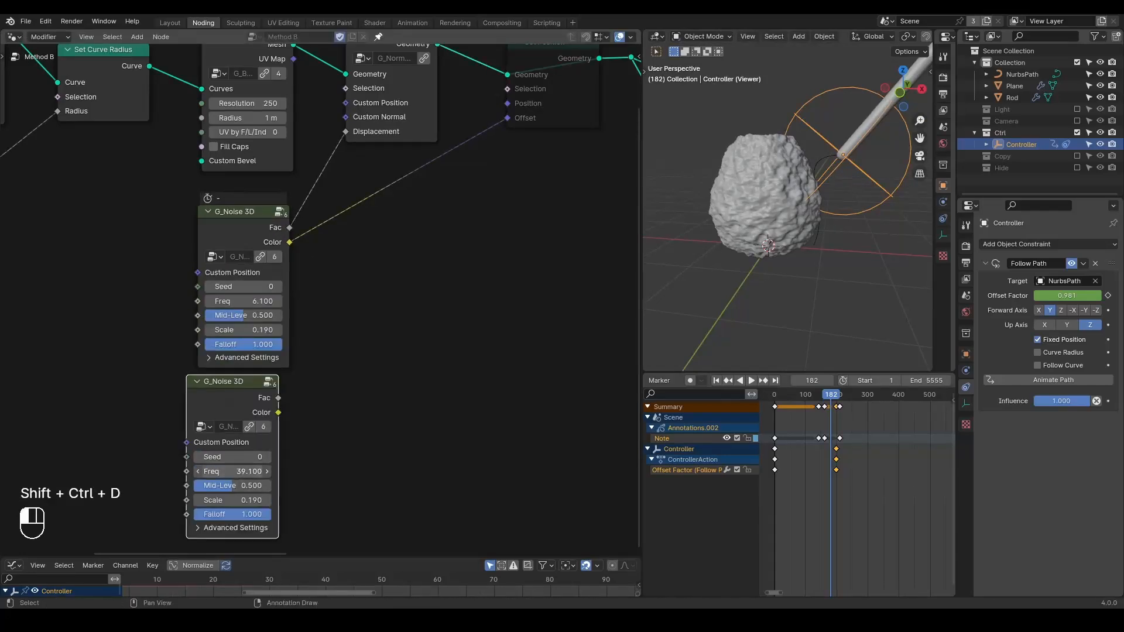
left_click_drag(286, 230, 355, 278)
left_click_drag(245, 302, 205, 301, "shift")
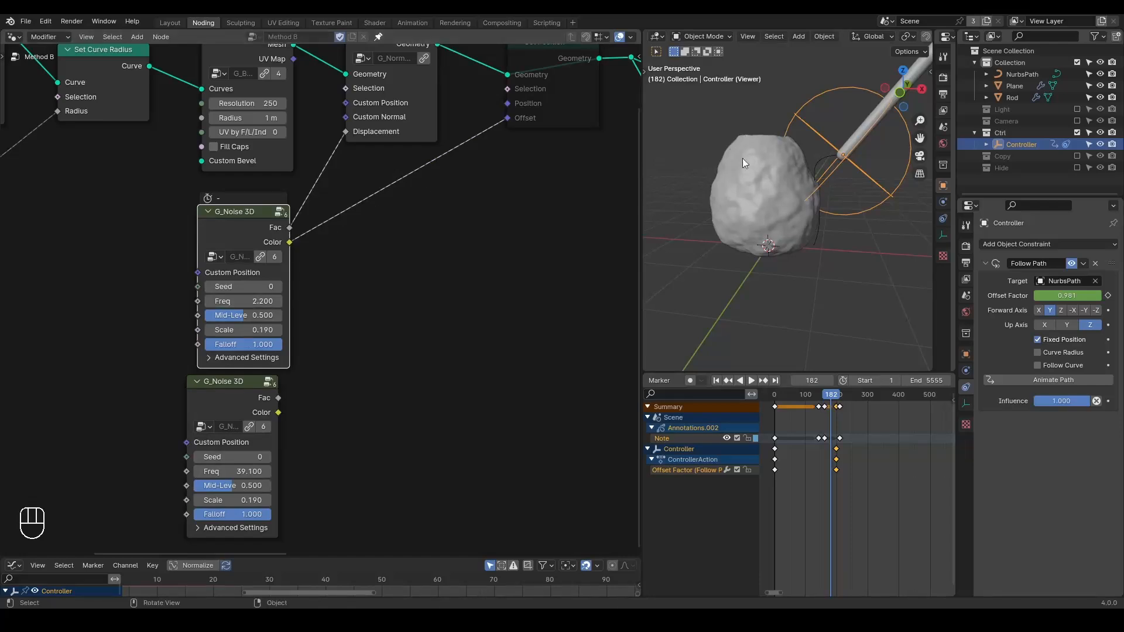
Sum the Fac outputs of both G_Noise 3D nodes with an Add math node and connect it to Displacement.
left_click_drag(286, 229, 375, 261)
type("add")
key("Return")
left_click(350, 270)
left_click_drag(279, 398, 336, 323)
left_click_drag(427, 259, 418, 169)
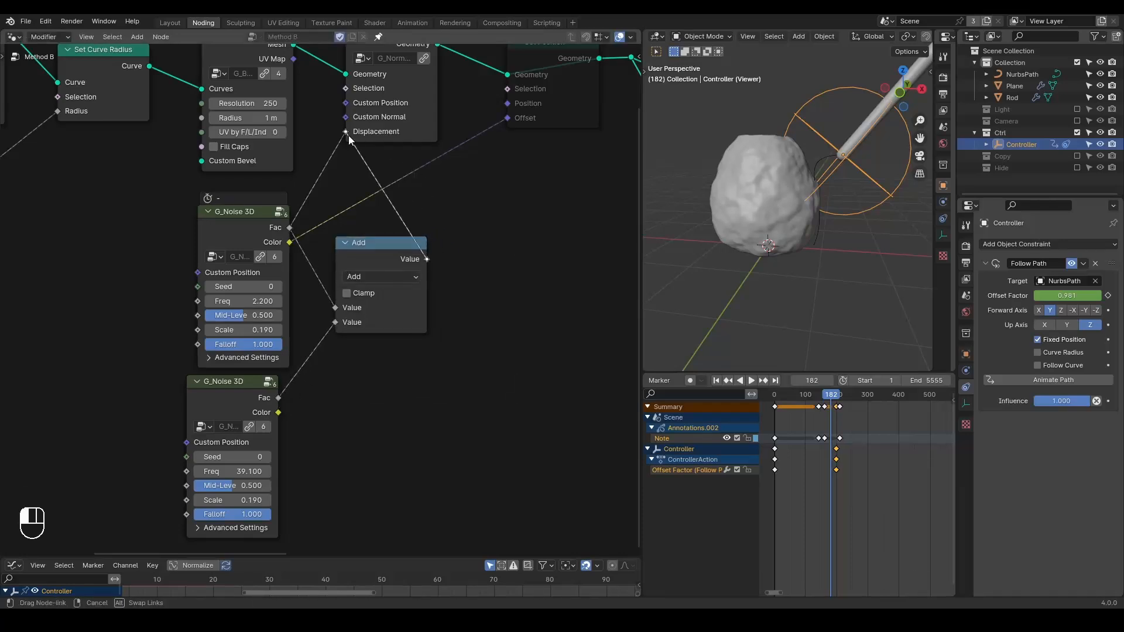
left_click_drag(349, 135, 347, 132)
Set the lower G_Noise 3D node's Freq to 8.800 and Scale to 0.070.
middle_click_drag(359, 251, 389, 217)
left_click_drag(262, 437, 261, 466, "shift")
middle_click_drag(544, 127, 476, 248)
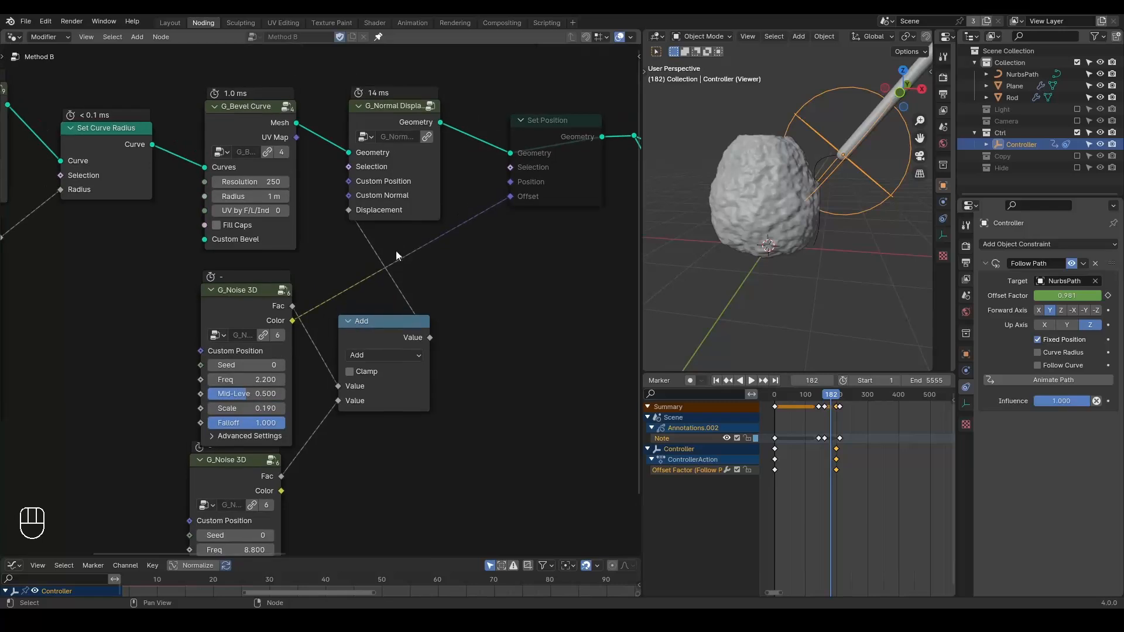
Delete the Viewer node linked after the muted Set Position node.
middle_click_drag(378, 241, 535, 252)
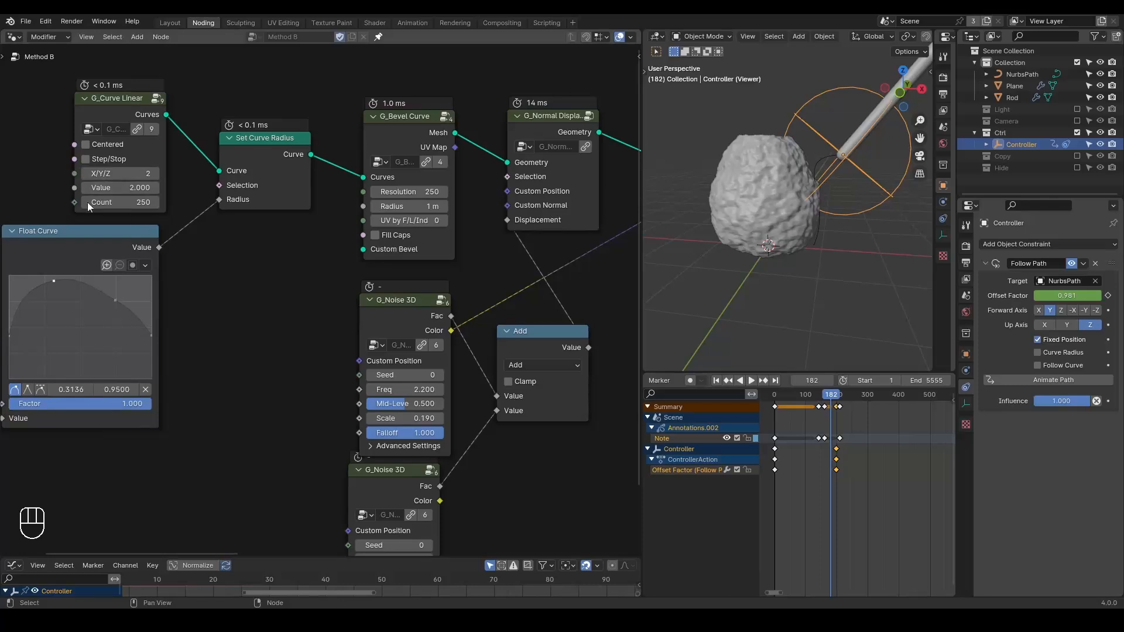
middle_click_drag(590, 301, 235, 261)
scroll(223, 254, "down", 3)
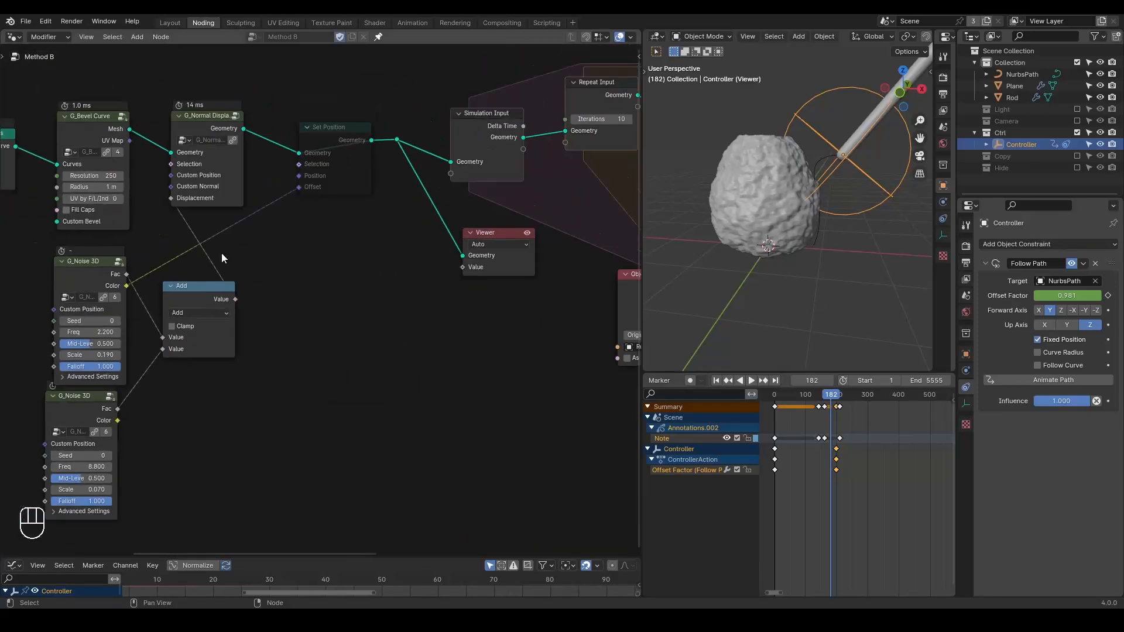
left_click(489, 236)
key("x")
middle_click_drag(465, 233, 485, 241)
Nudge G_Normal Displacement away from G_Bevel Curve and play the simulation from frame 1, stopping at frame 69.
key("shift+space")
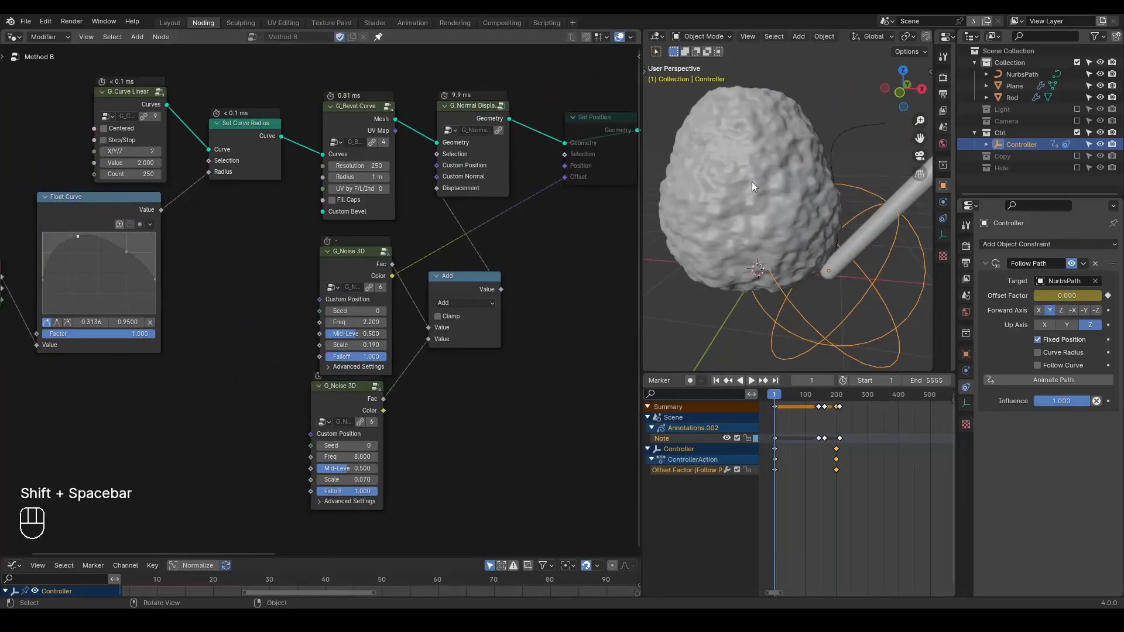
left_click_drag(462, 118, 476, 118)
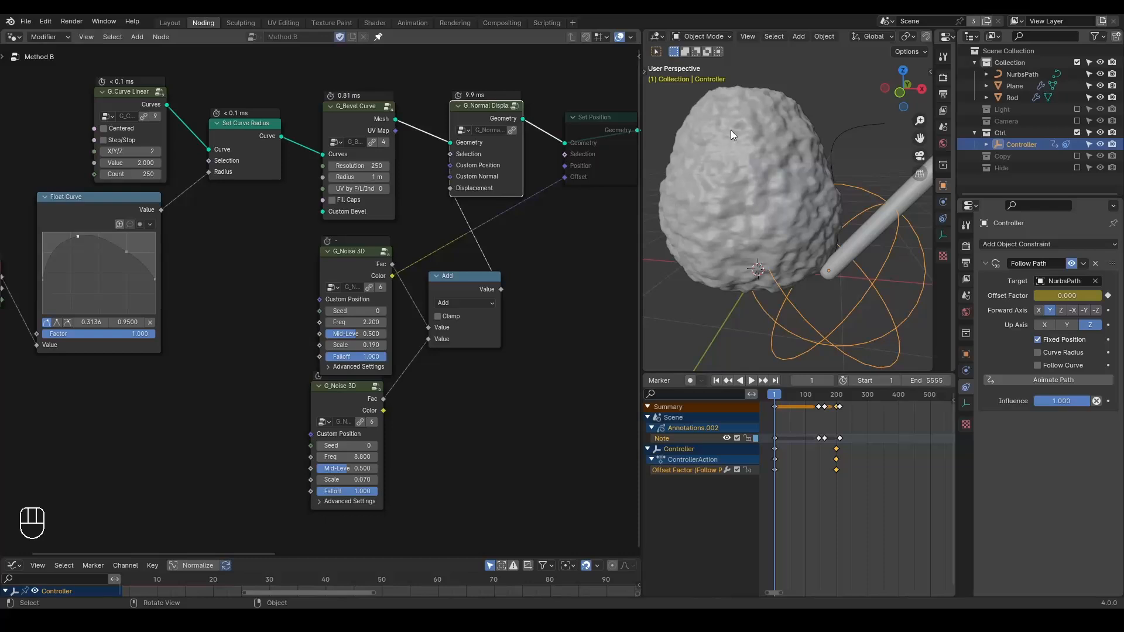
key("space")
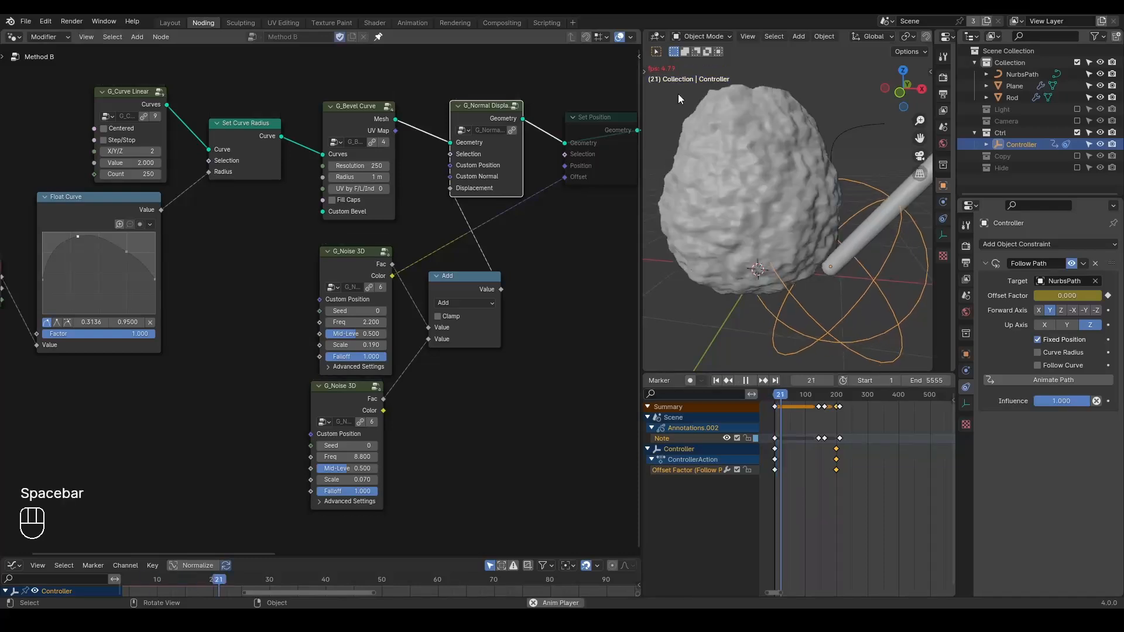
key("space")
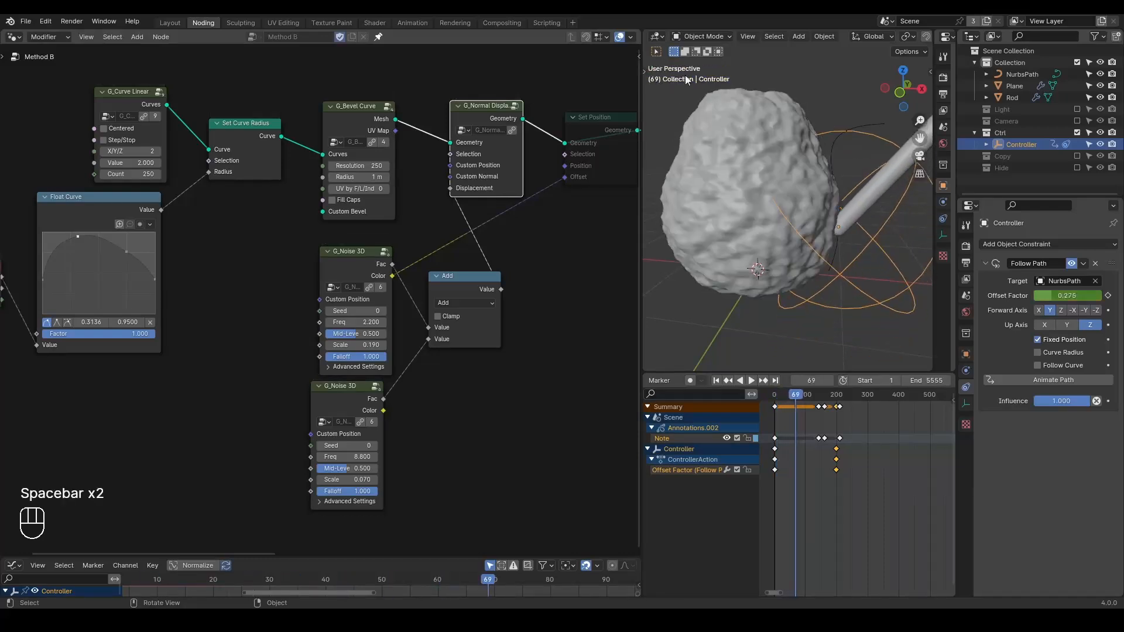
Add an Integer node feeding G_Curve Linear's Count and place it beside that node.
middle_click_drag(188, 175, 286, 196)
scroll(286, 199, "up", 2)
middle_click_drag(176, 196, 230, 226)
left_click(193, 205)
key("shift+a")
type("i")
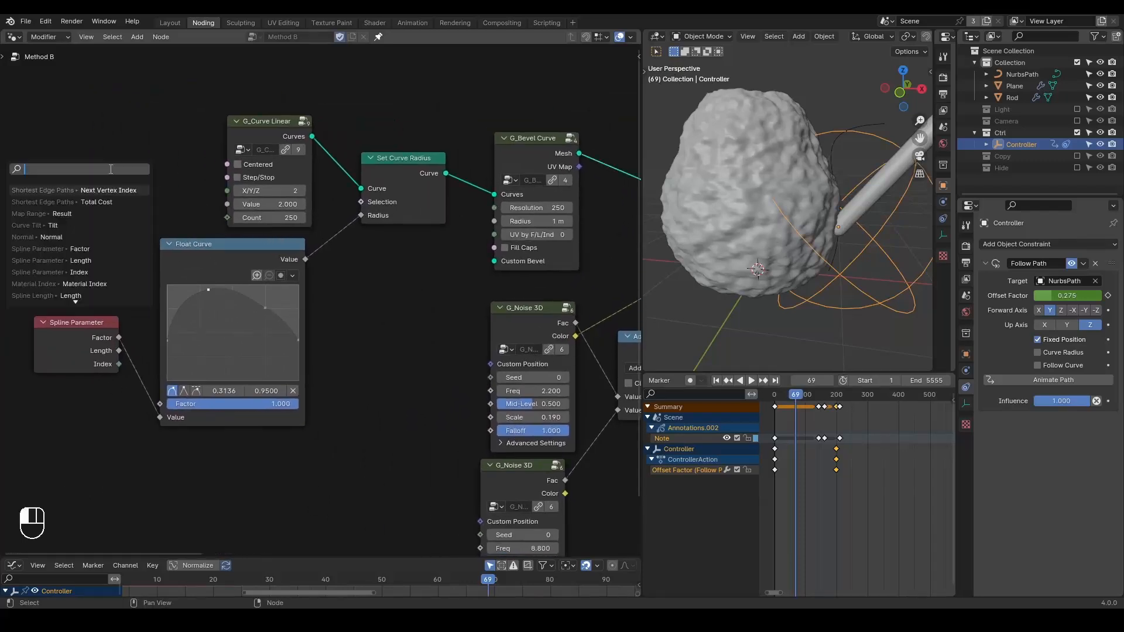
type("nteg")
key("Return")
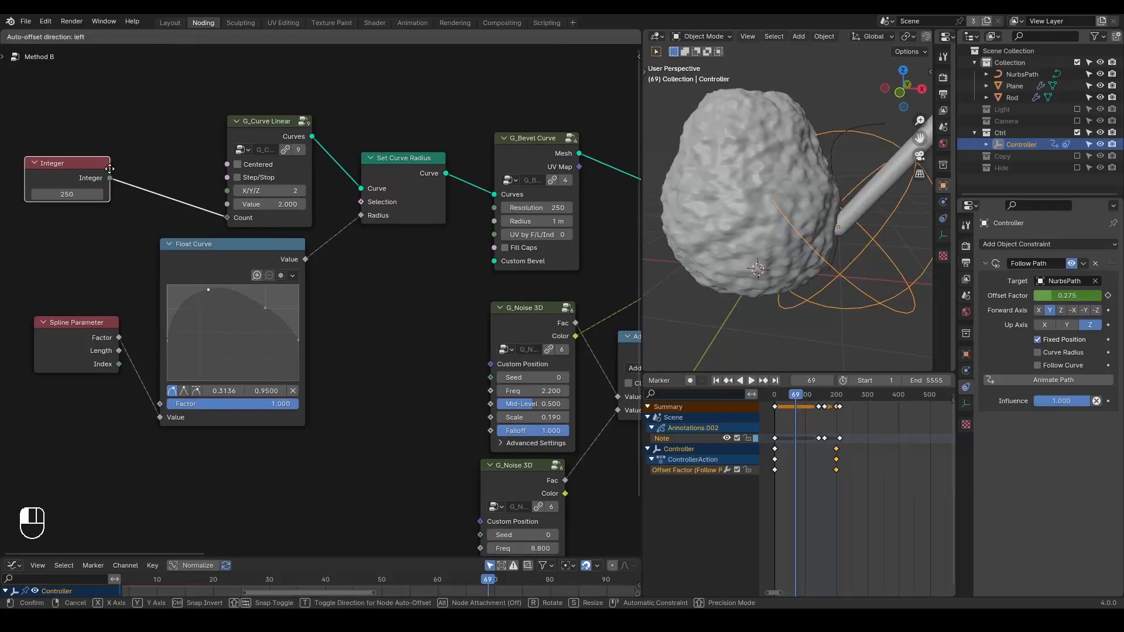
left_click(111, 169)
Connect the Integer node to G_Bevel Curve's Resolution as well and set its value to 100.
left_click_drag(109, 178, 494, 207)
left_click(64, 193)
type("100")
key("Return")
Play the lower-resolution simulation from frame 1 and watch the rod carve the noisy pot.
key("shift+space")
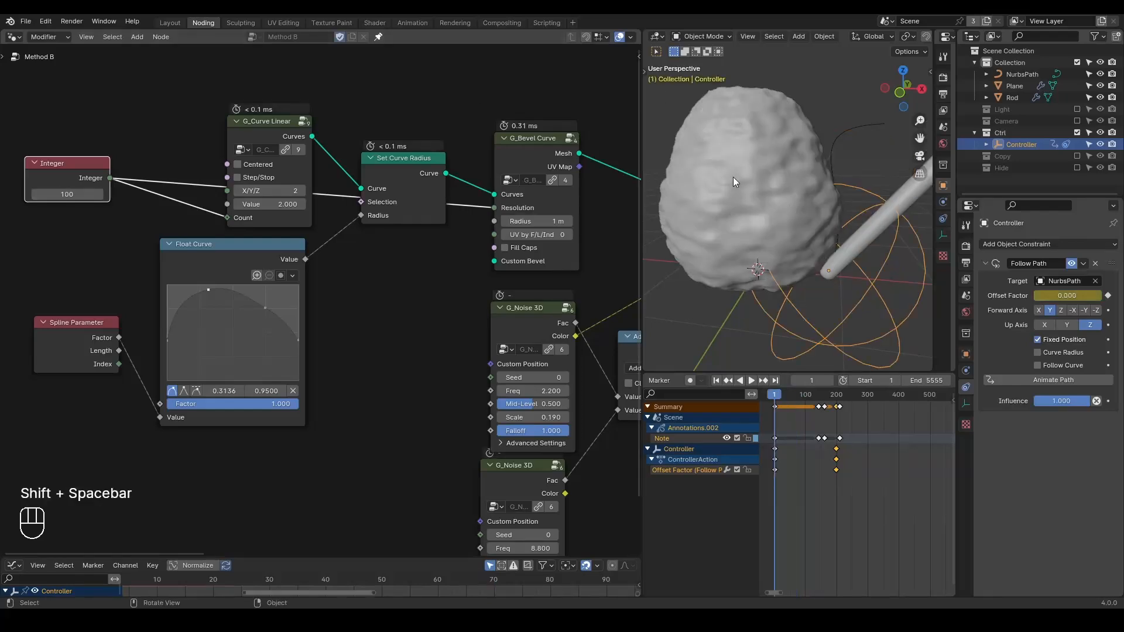
key("space")
scroll(759, 165, "down", 1)
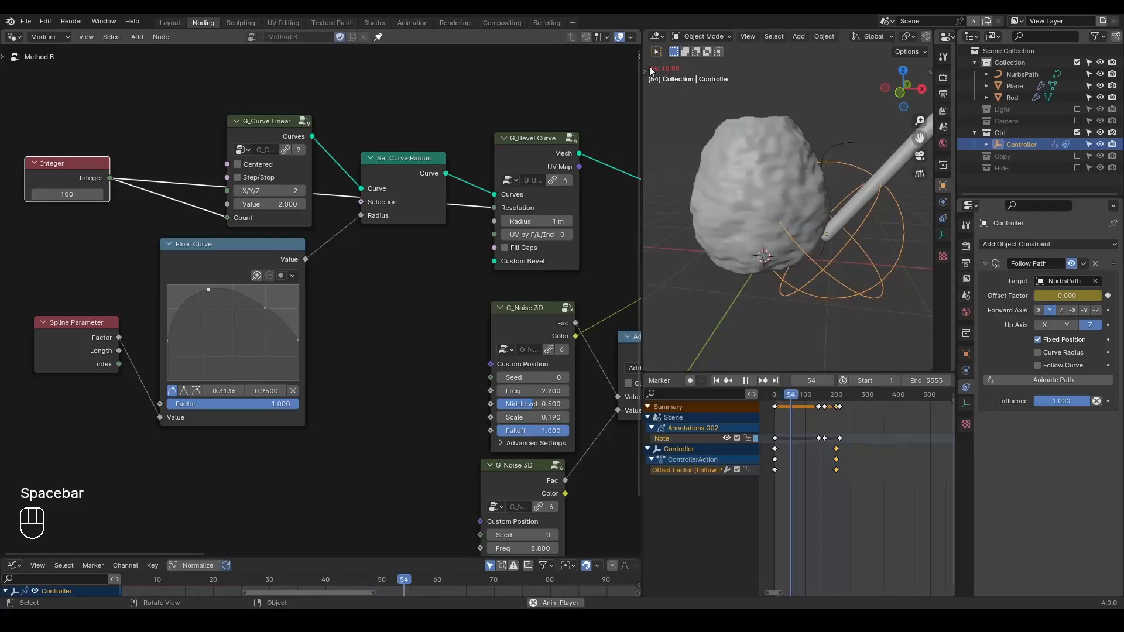
Mark the playback frame-rate readout in the 3D view with an annotation stroke and erase it.
key("d")
left_click_drag(647, 78, 736, 76)
key("d")
key("d")
key("d")
key("d")
key("d")
key("d")
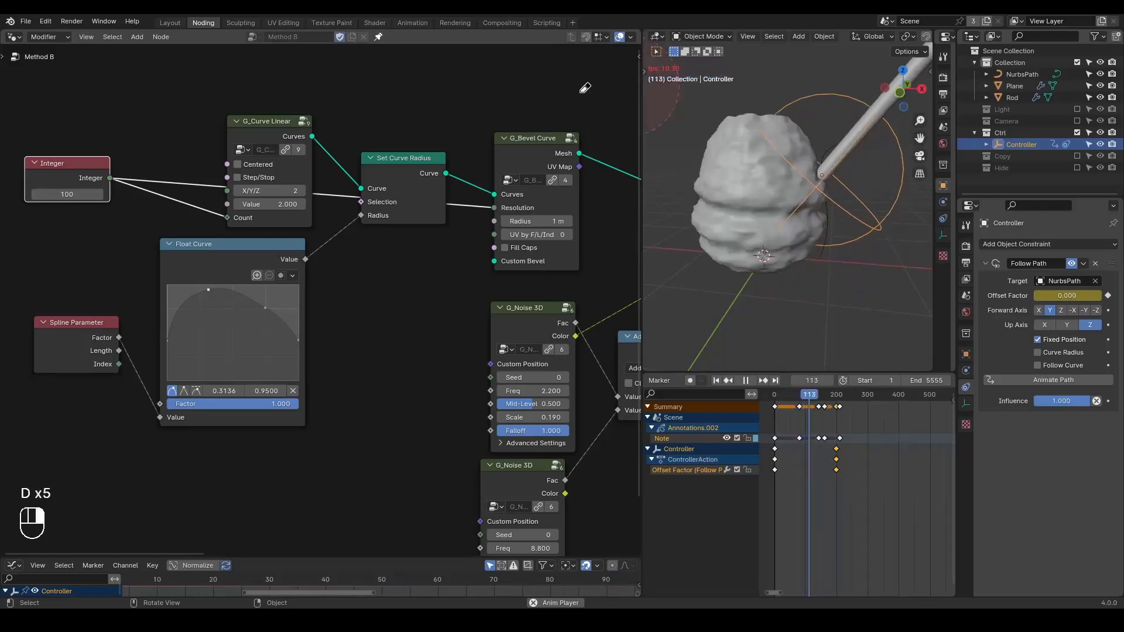
Stop the playback, return to frame 1, and dissolve the G_Normal Displacement and Set Position nodes so the mesh link stays connected.
key("space")
key("shift+space")
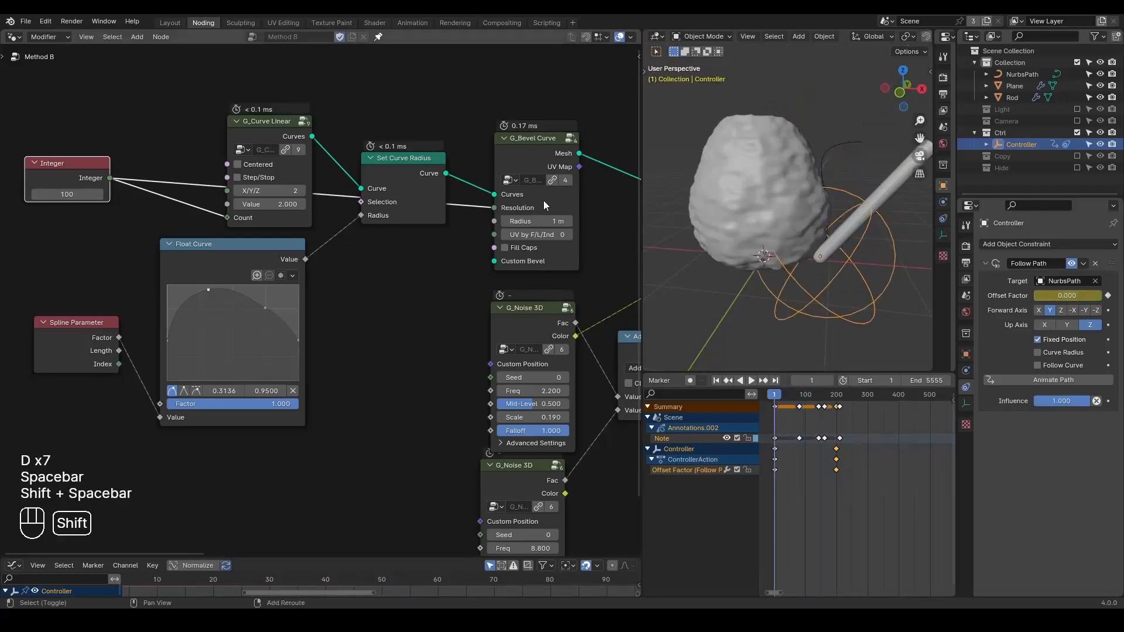
scroll(363, 257, "down", 2)
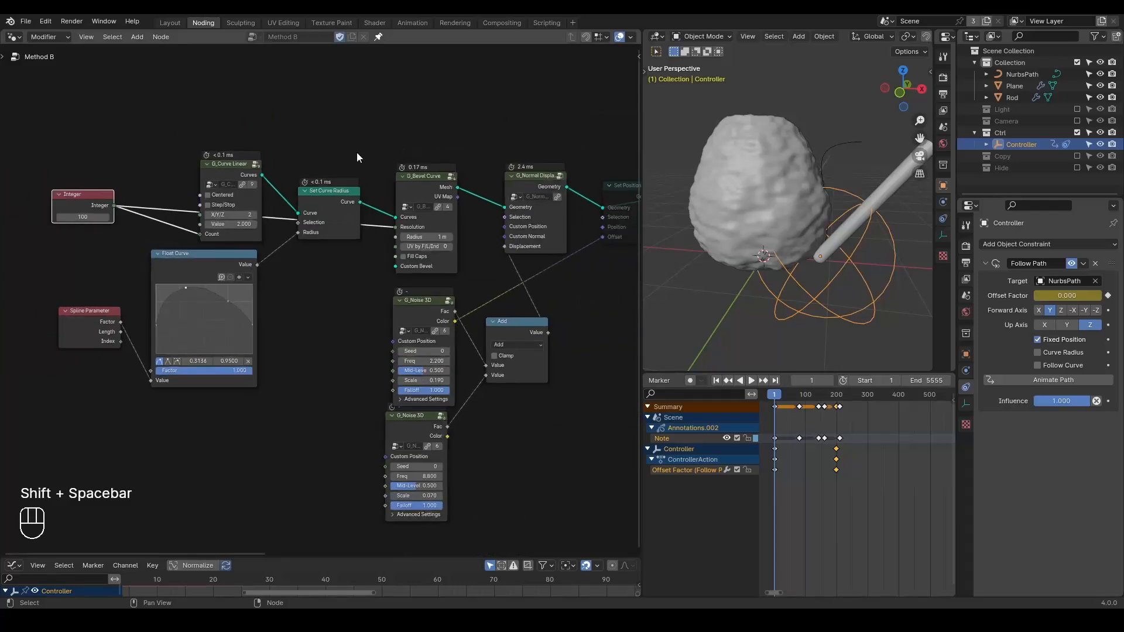
middle_click_drag(521, 312, 142, 255)
left_click_drag(258, 87, 191, 222)
key("ctrl+x")
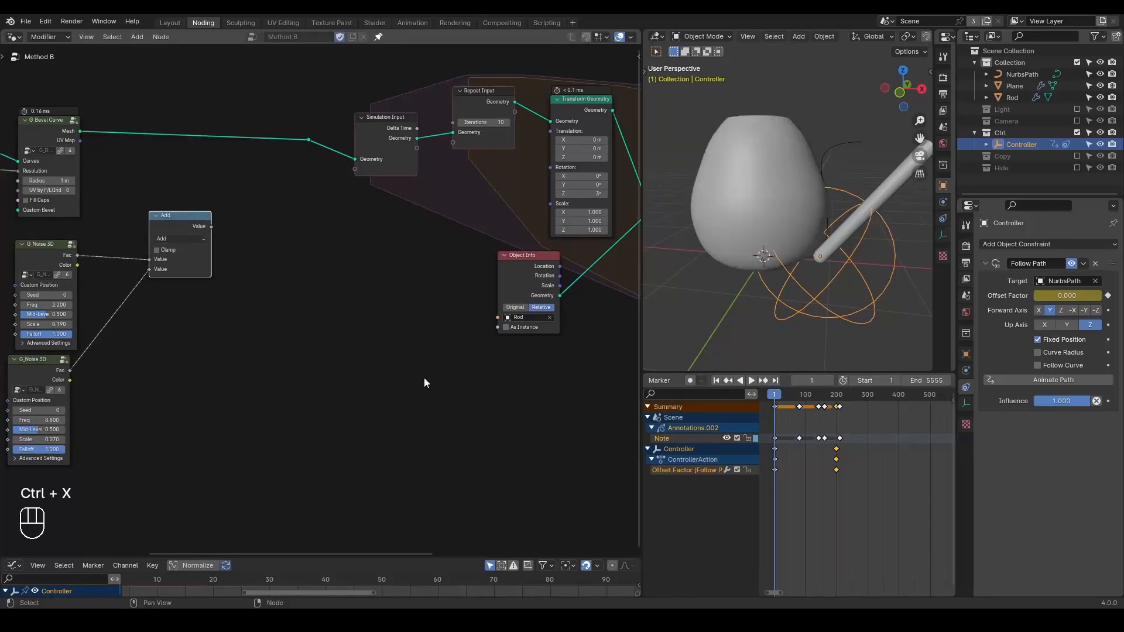
Delete the two leftover G_Noise 3D nodes and the Add node that combined them.
middle_click_drag(424, 381, 82, 382)
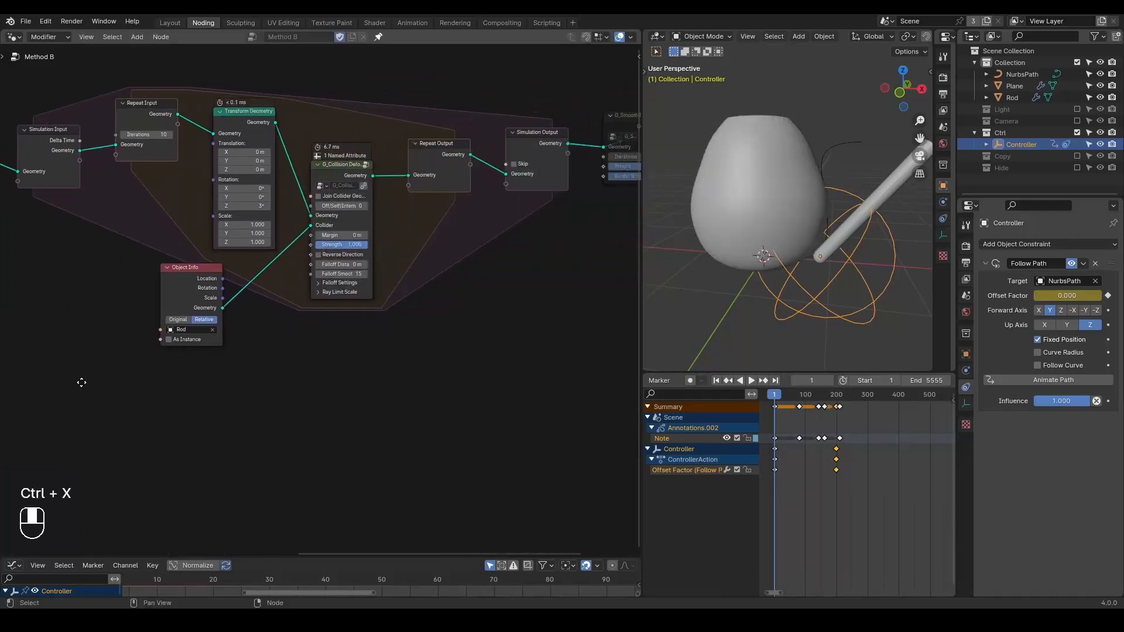
middle_click_drag(150, 261, 205, 344, "ctrl")
left_click_drag(259, 274, 183, 325)
key("ctrl+x")
Move the pot-shape nodes along X up to the Simulation Input node and dissolve the reroute between them.
key("g")
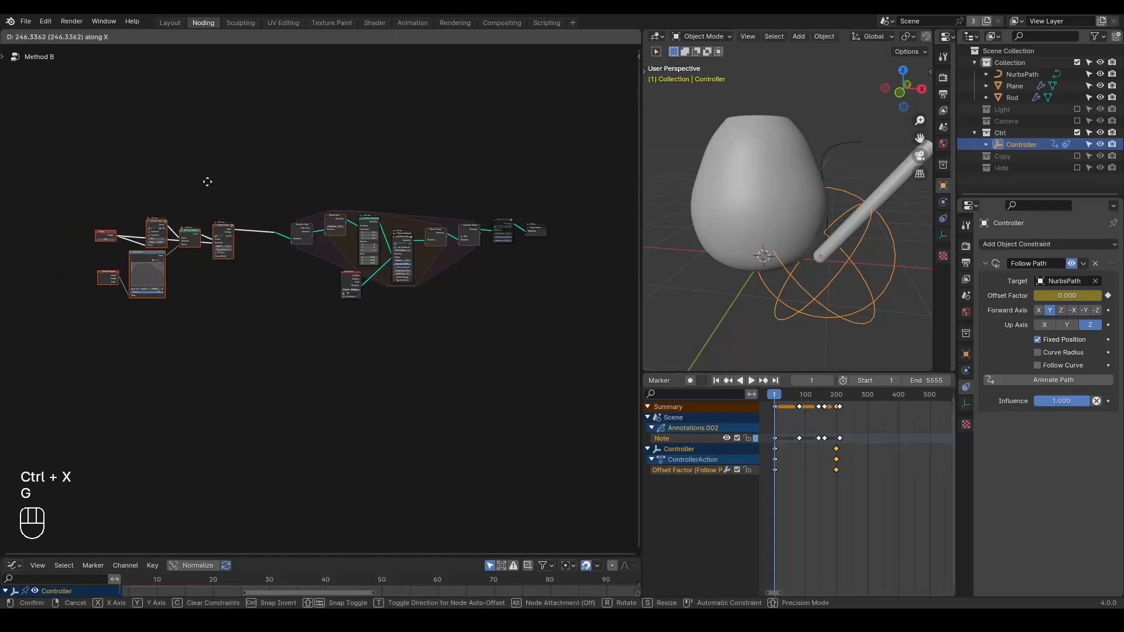
left_click(235, 184)
left_click(284, 235)
key("ctrl+x")
left_click_drag(275, 177, 144, 318)
key("g")
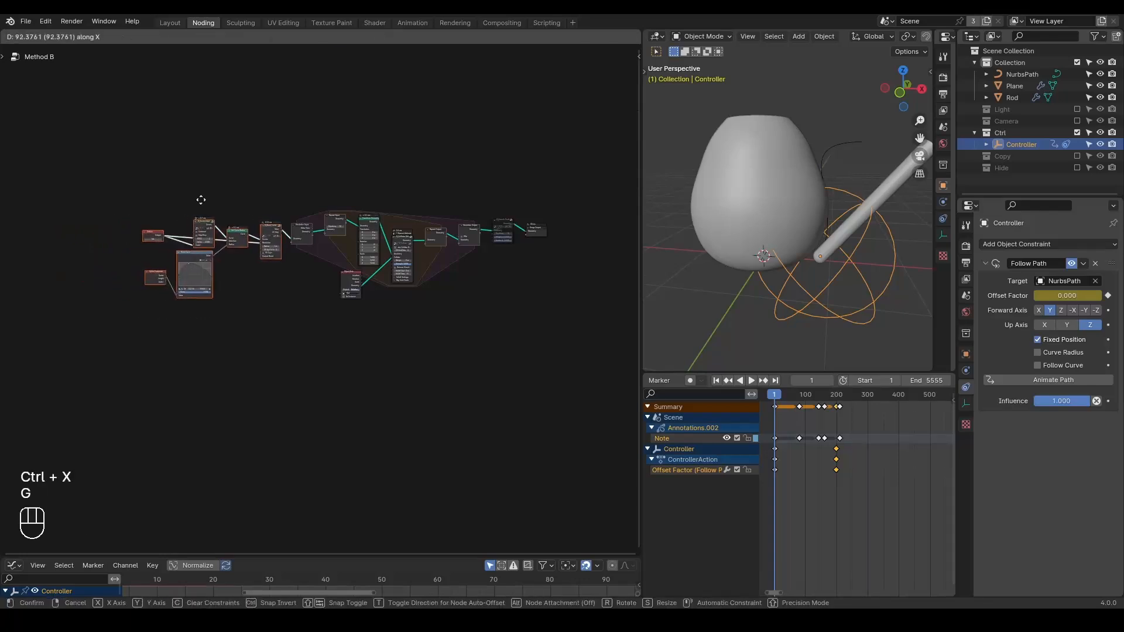
left_click(200, 199)
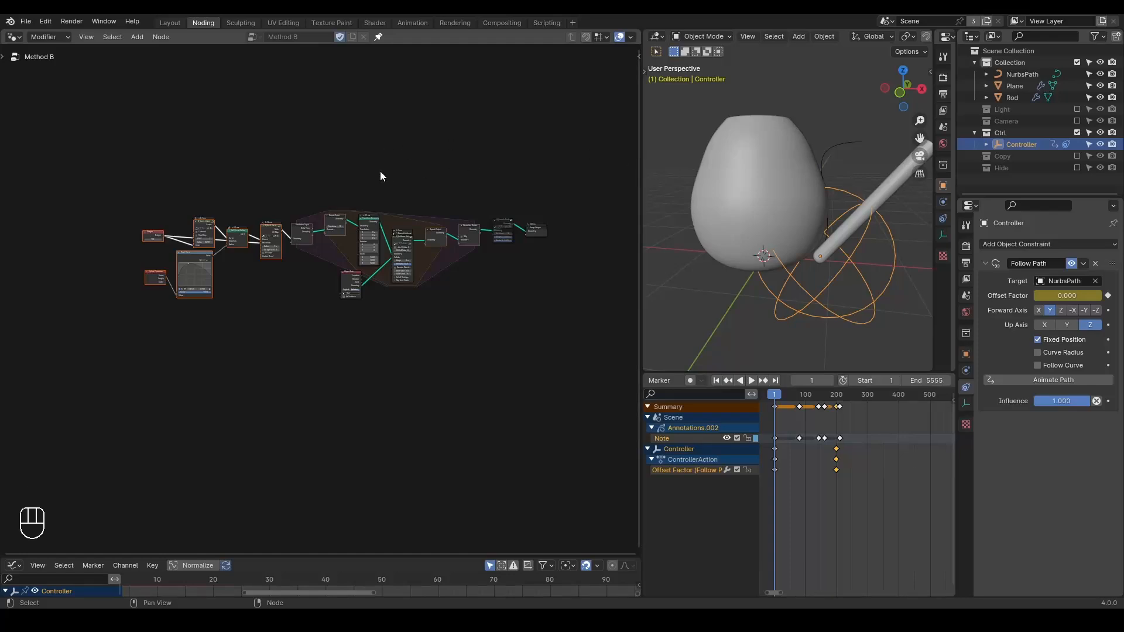
middle_click_drag(434, 291, 416, 261, "ctrl")
left_click(436, 154)
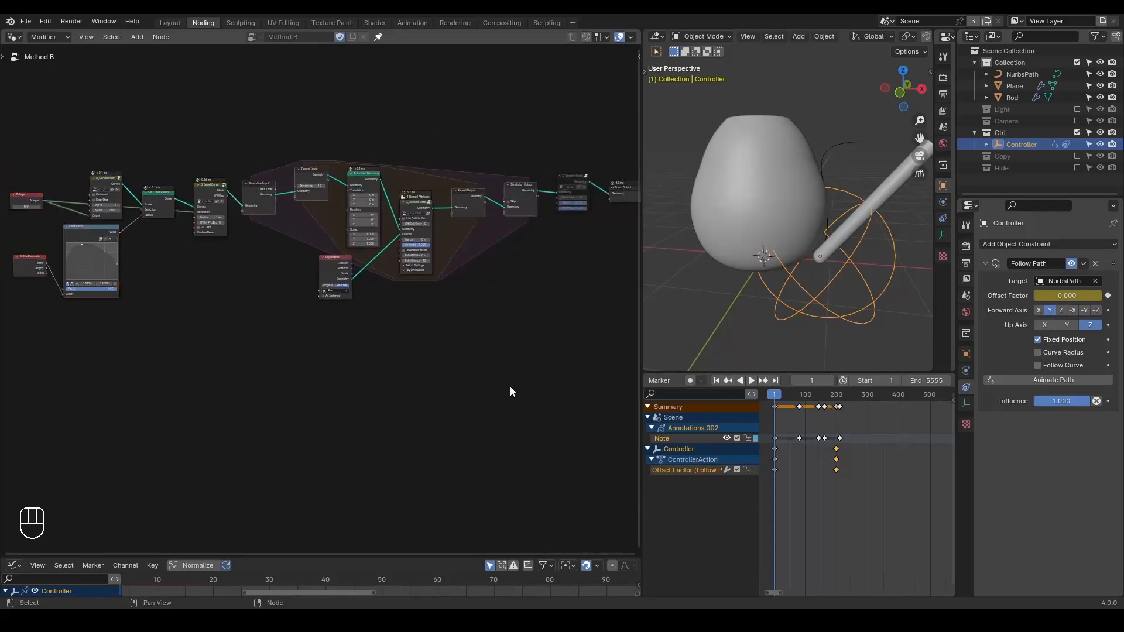
key("ctrl+shift+alt")
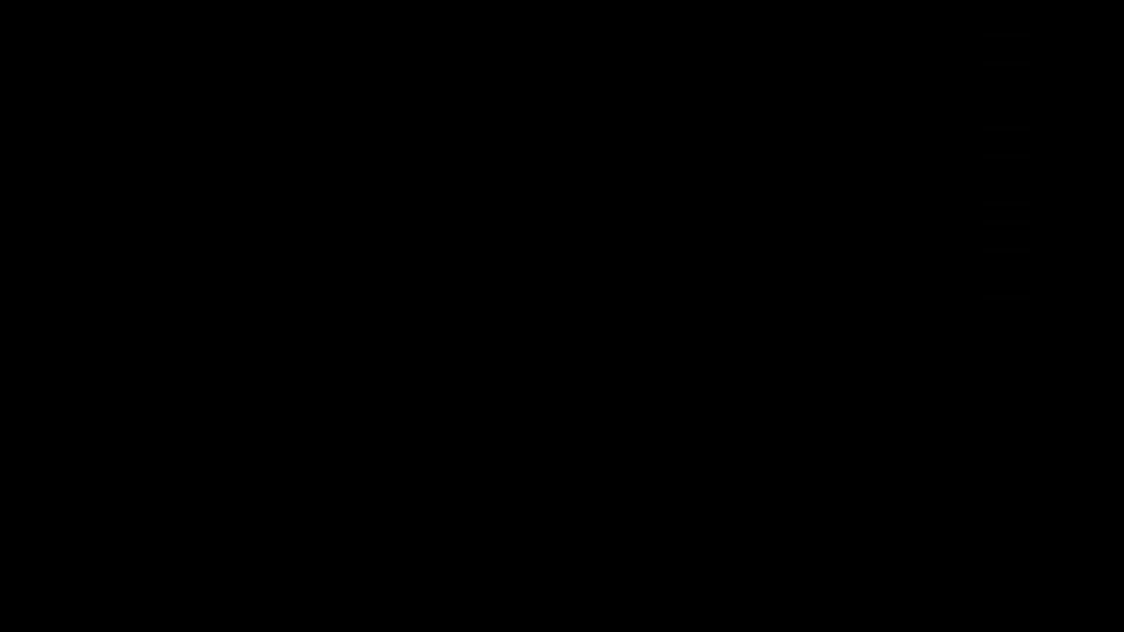